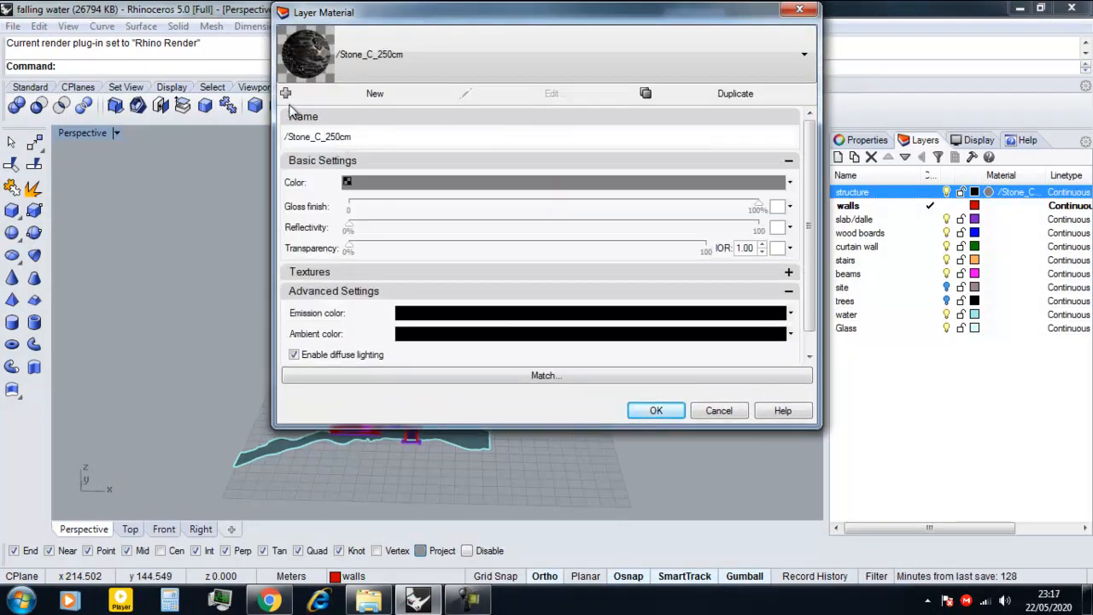
Step: Load the Granite material from the Stone library and assign it to the structure layer
left_click(540, 59)
scroll(367, 299, "down", 3)
left_click(292, 321)
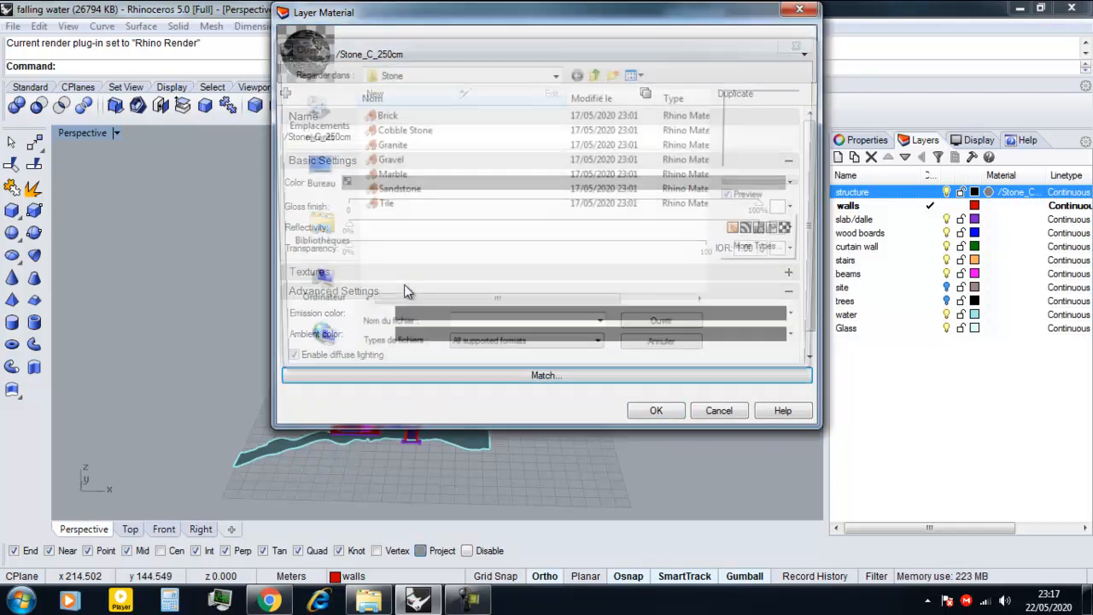
left_click(383, 160)
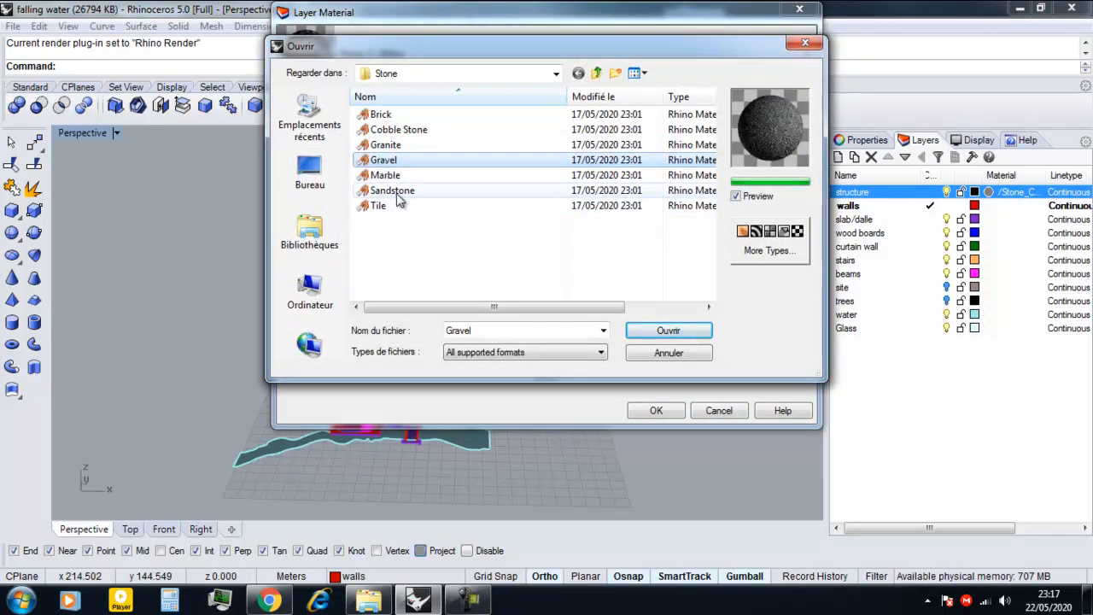
left_click(393, 129)
left_click(393, 145)
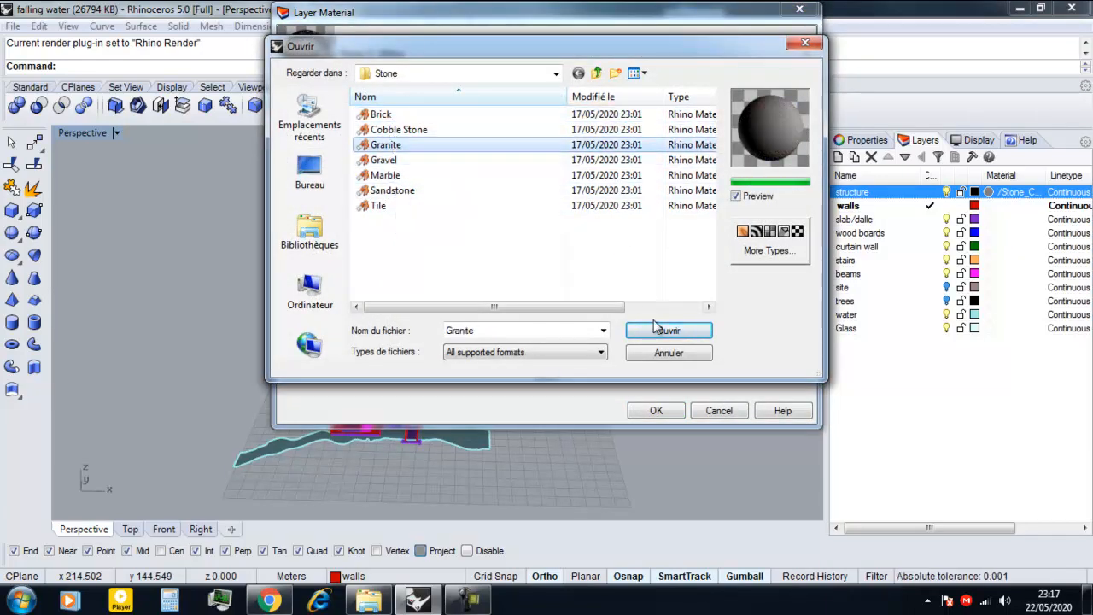
left_click(666, 331)
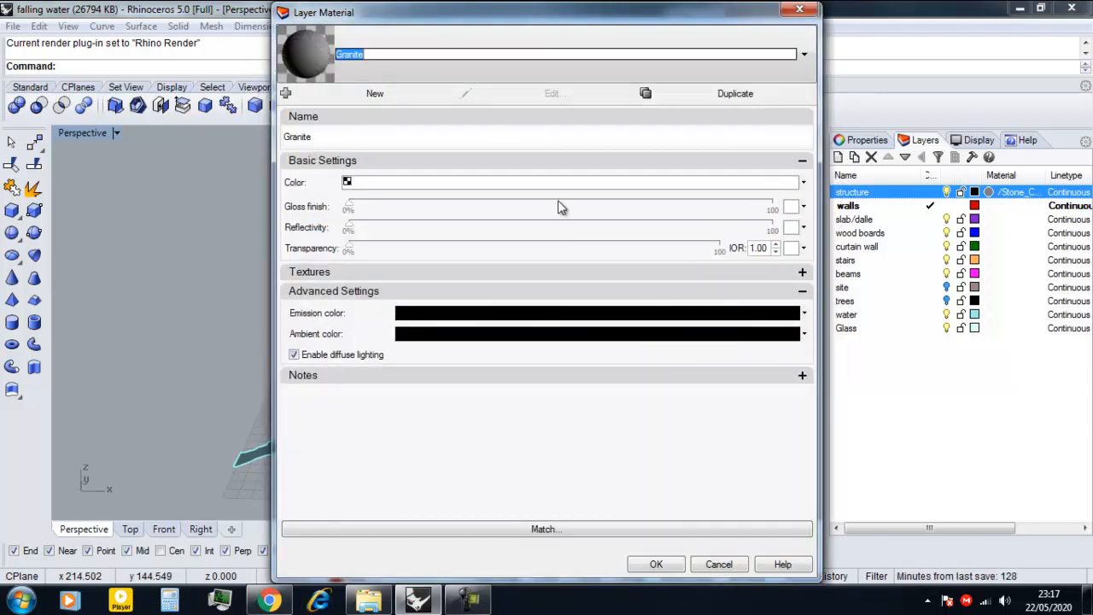
left_click(656, 565)
Step: Reopen the structure layer's Granite material and browse for a replacement image file for its color bitmap texture
right_click_drag(464, 371, 485, 405)
left_click(997, 192)
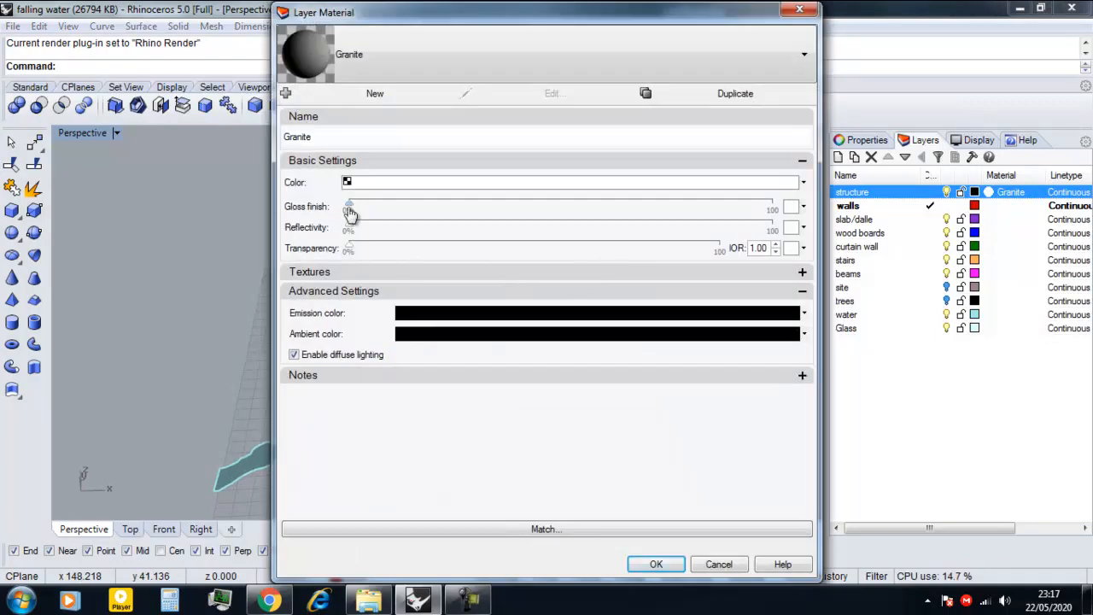
left_click(309, 272)
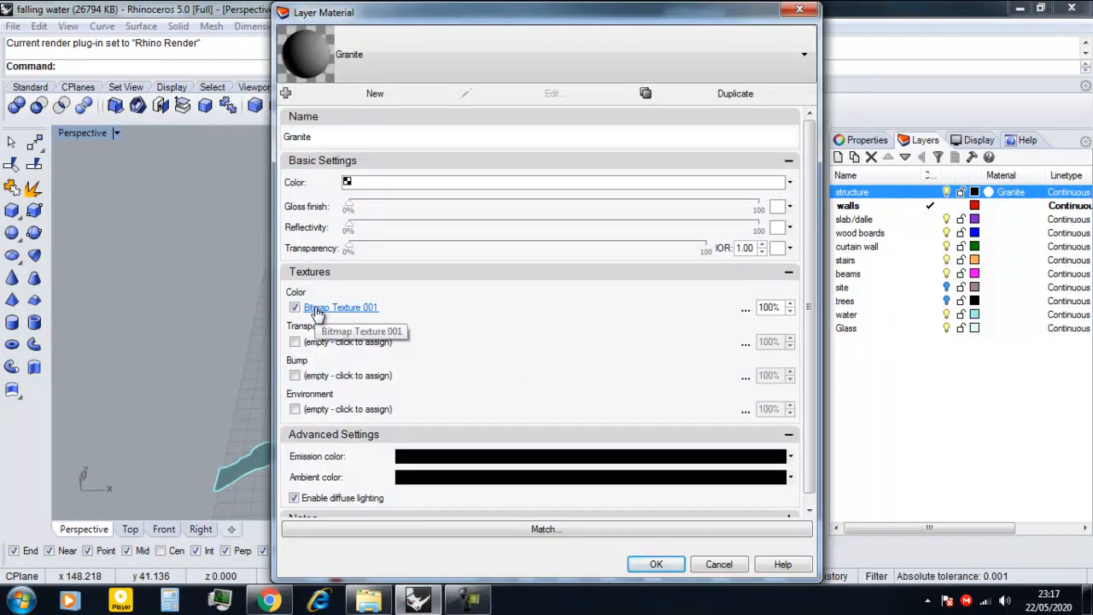
left_click(340, 307)
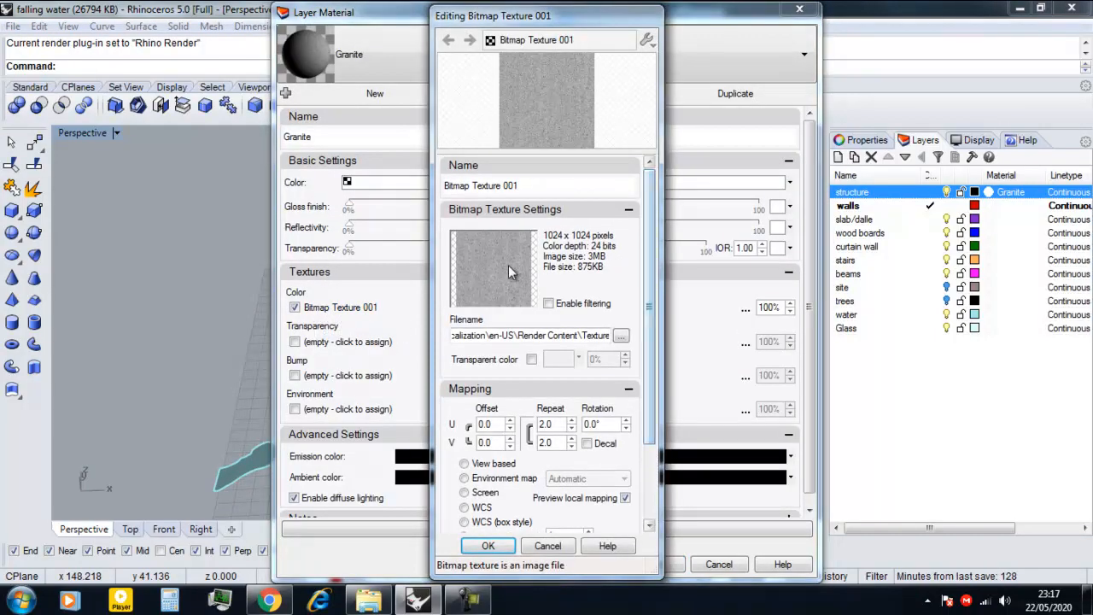
left_click(621, 336)
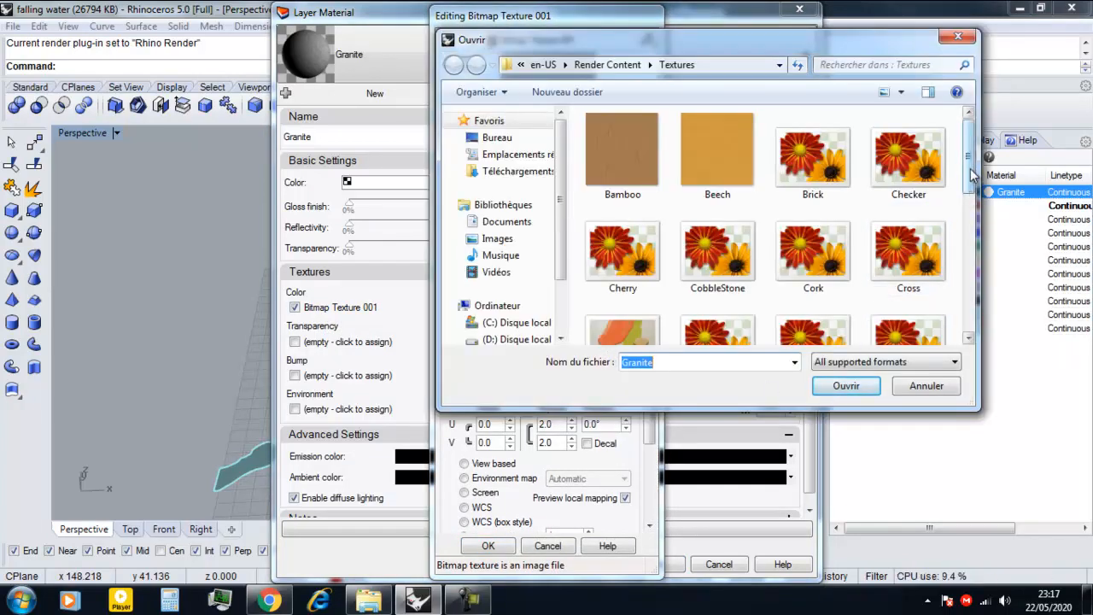
mouse_move(971, 174)
left_mouse_down()
mouse_move(976, 297)
mouse_move(975, 169)
left_mouse_up()
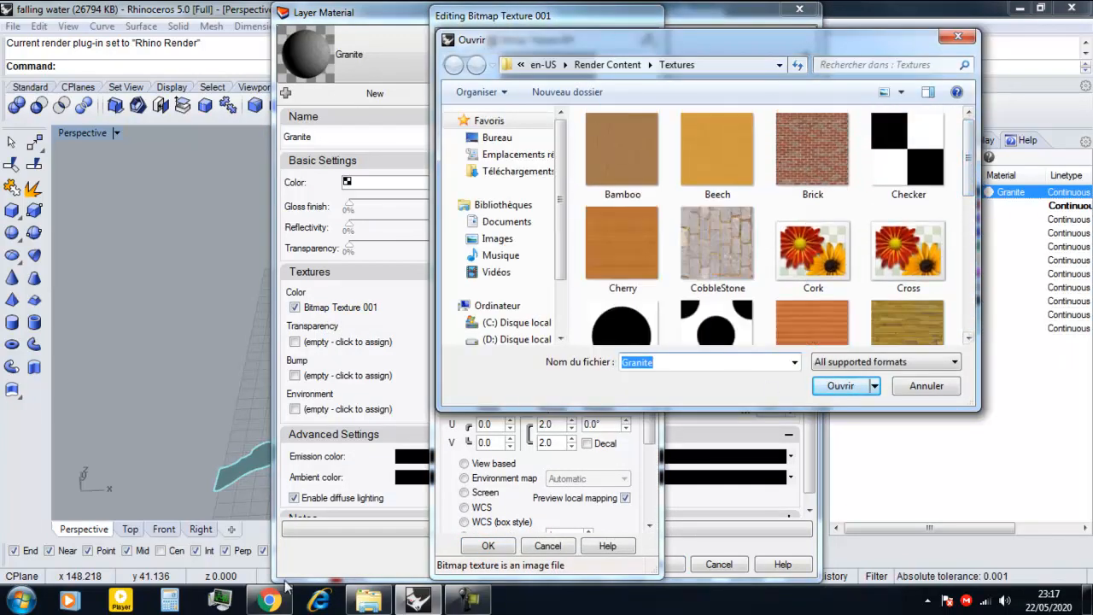
Step: Switch to Chrome and search Google Images for "falling water stone wall" in a separate window
left_click(269, 600)
left_click(789, 14)
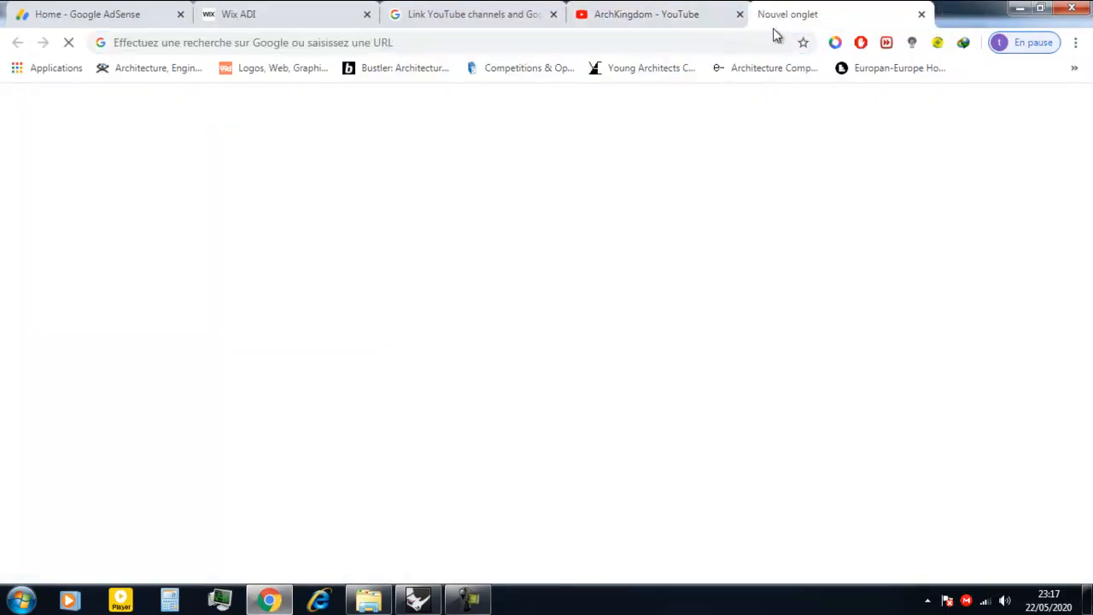
left_click_drag(759, 88, 723, 83)
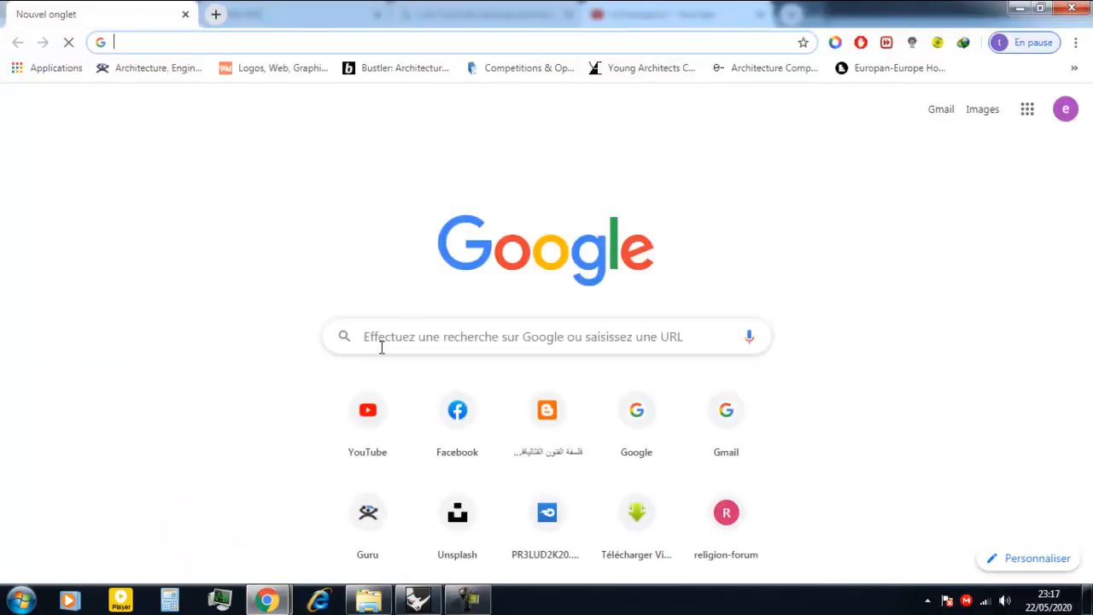
left_click(407, 337)
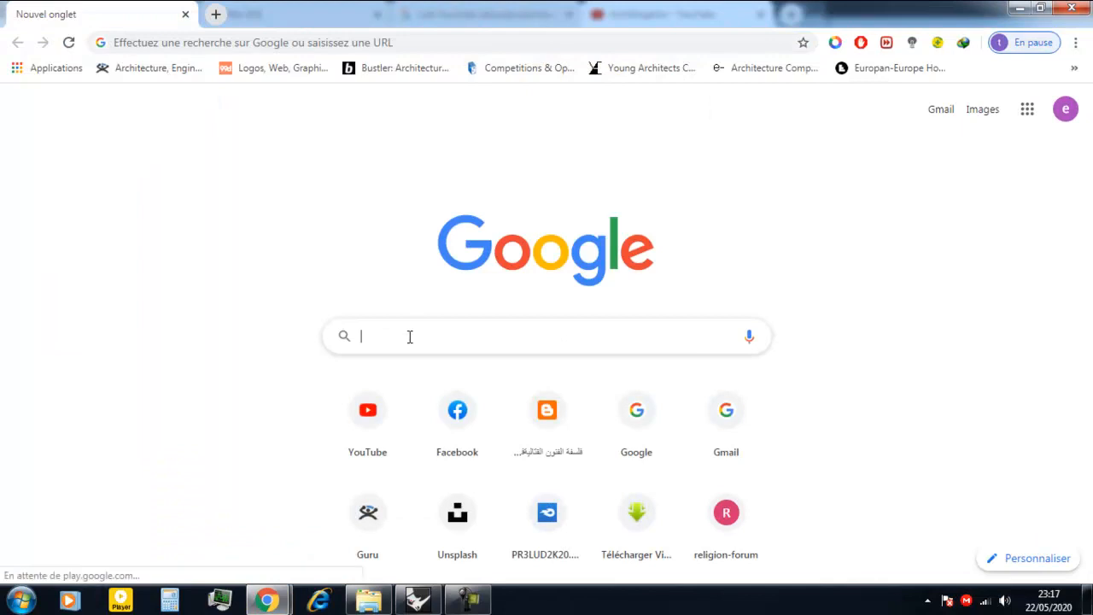
type("falling watr")
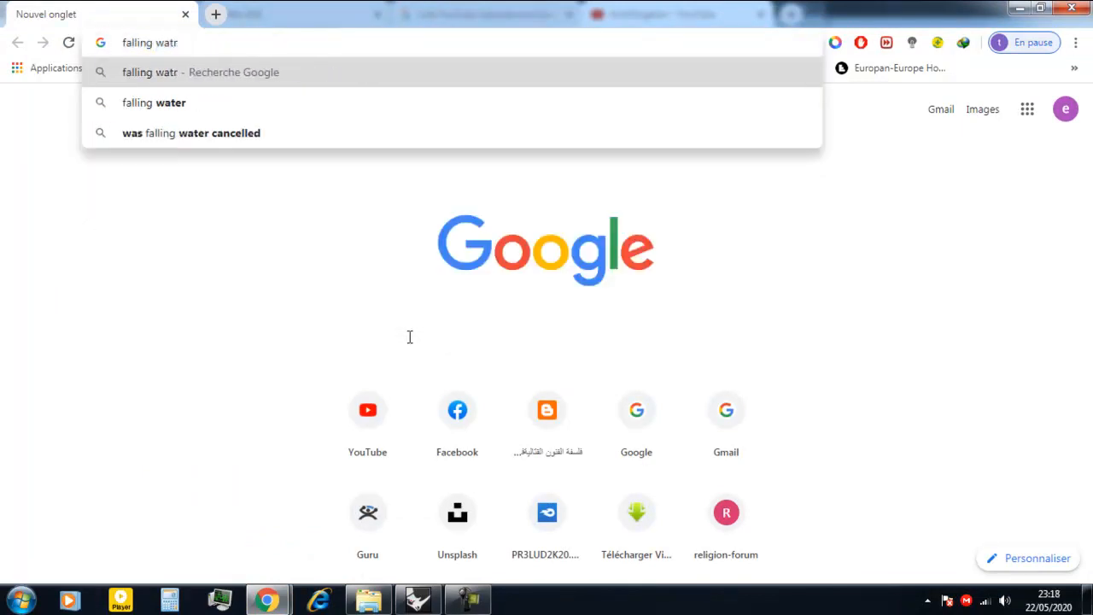
key("BackSpace")
type("er stone wall")
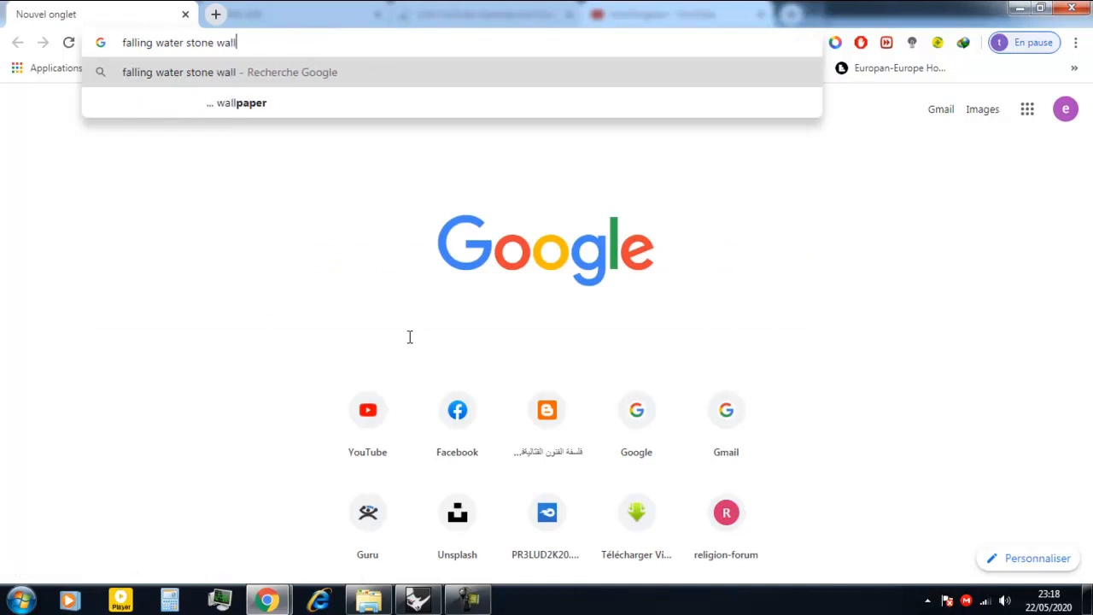
key("Return")
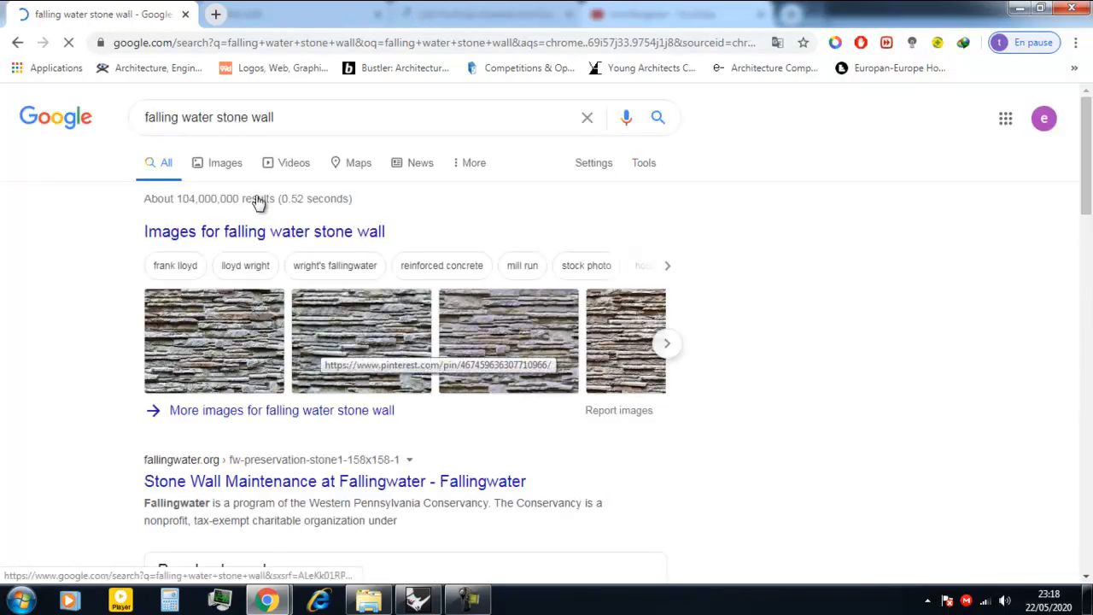
left_click(236, 168)
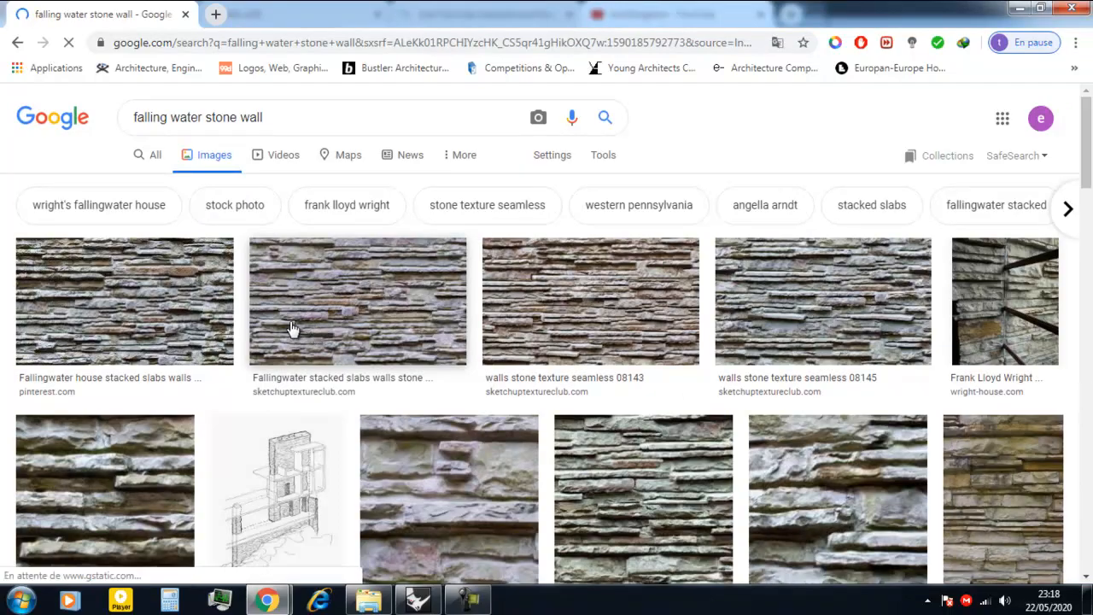
Step: Open the full-size "Fallingwater stacked slabs walls stone texture" image from sketchuptextureclub.com in its own tab
scroll(410, 353, "down", 1)
scroll(406, 355, "down", 4)
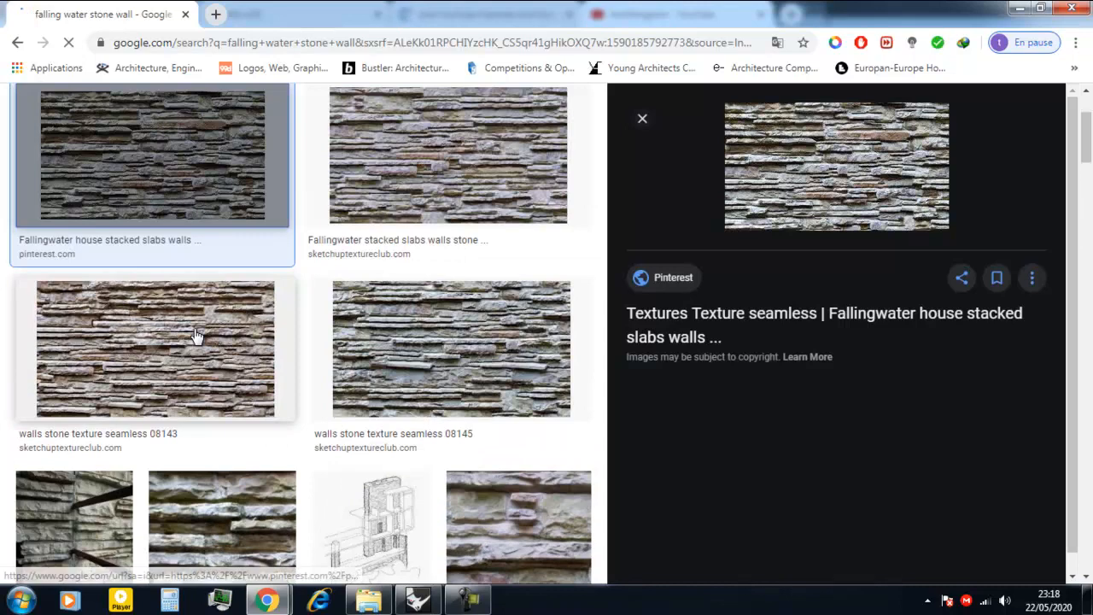
left_click(205, 341)
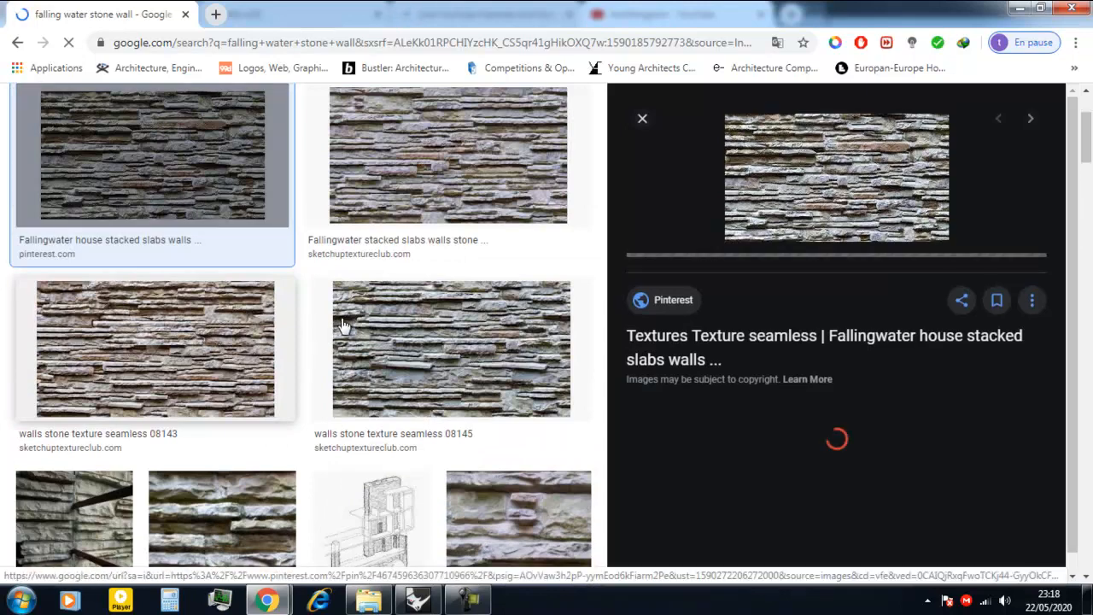
left_click(478, 200)
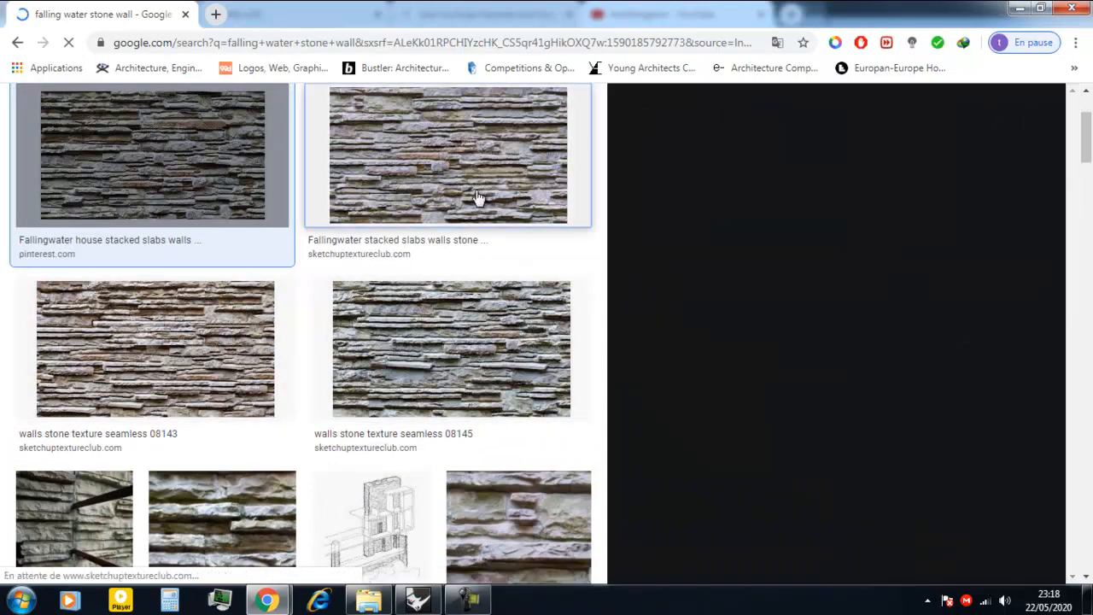
right_click(732, 202)
left_click(794, 214)
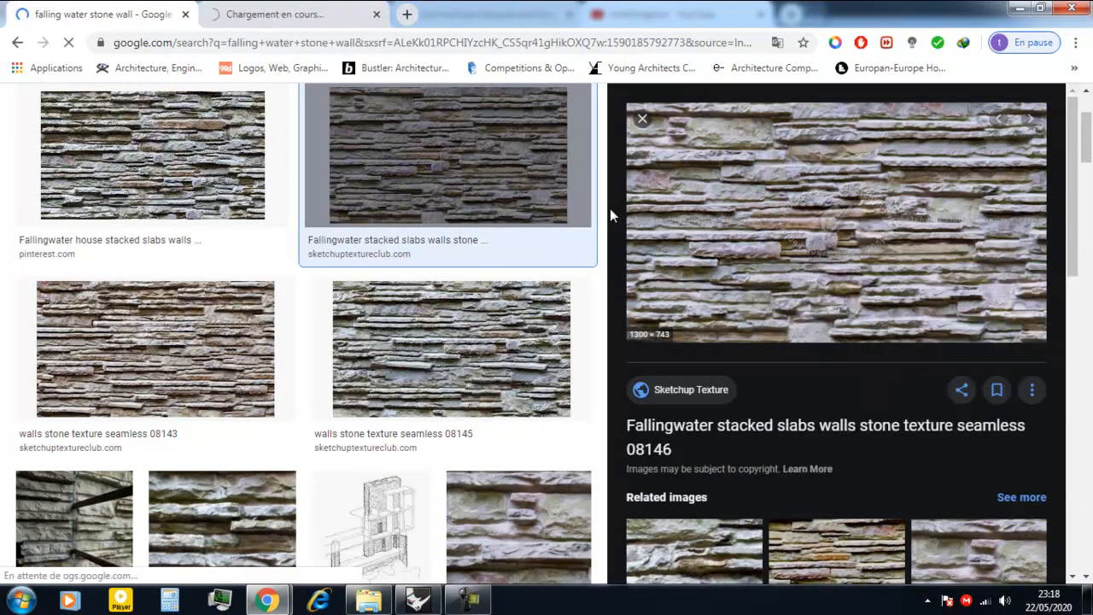
left_click(324, 26)
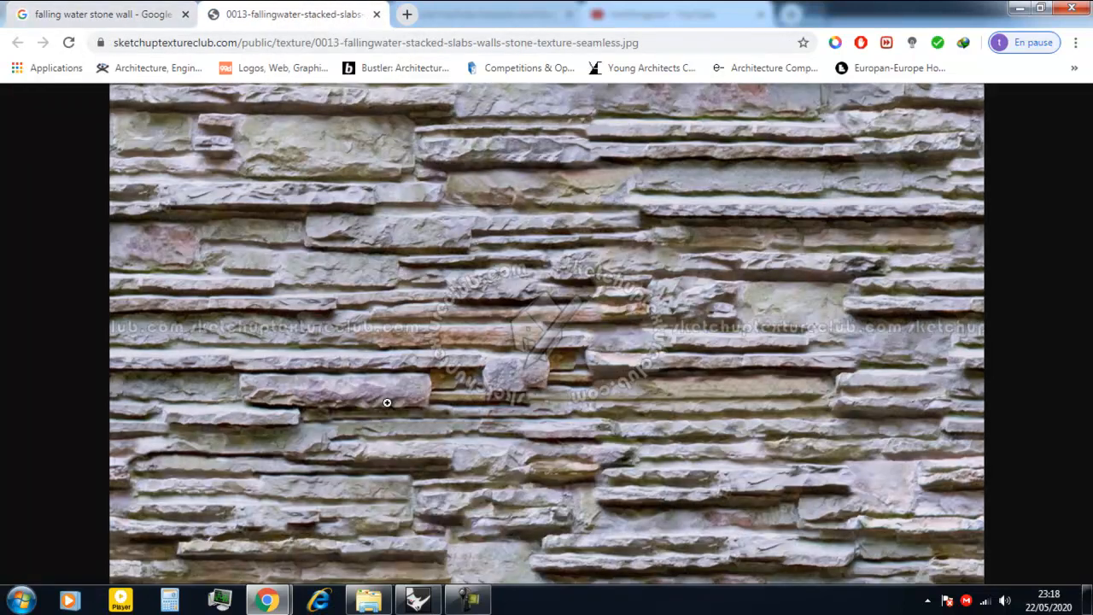
Step: Save the stone wall image as the JPEG file "texture 01" in the falling water folder
right_click(384, 401)
left_click(450, 434)
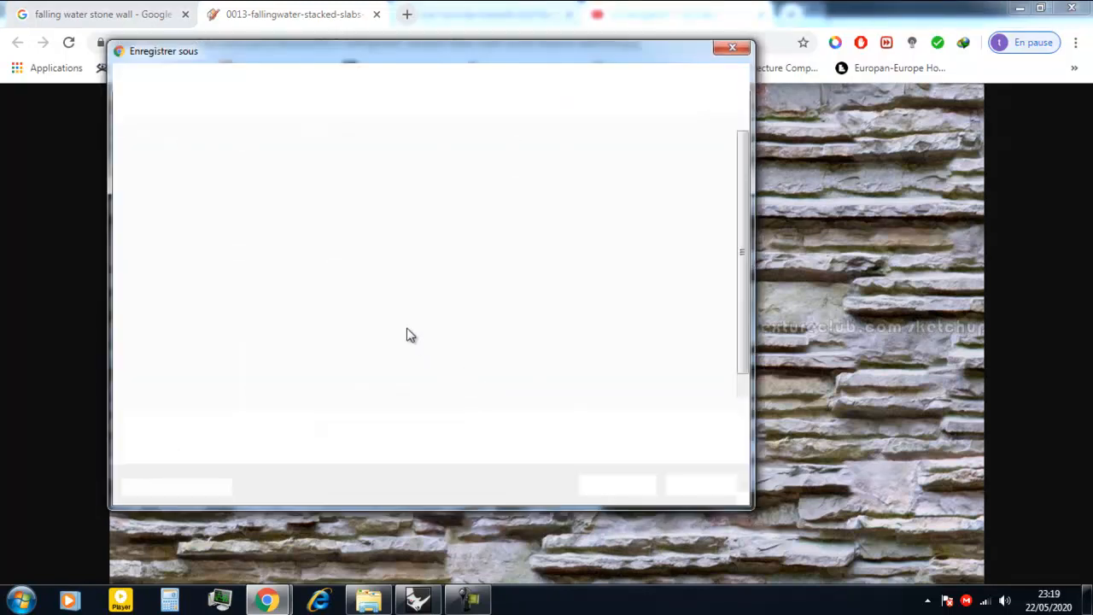
type("texture 01")
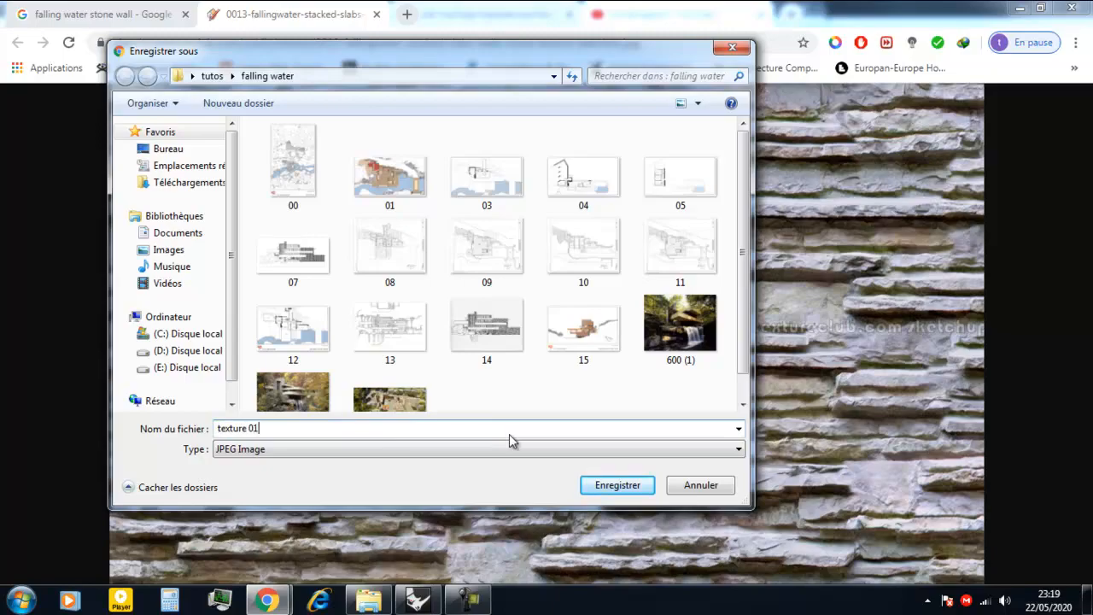
key("Return")
Step: Switch back to Rhinoceros and browse from the desktop to the falling water folder inside tutos for the texture image
left_click(418, 600)
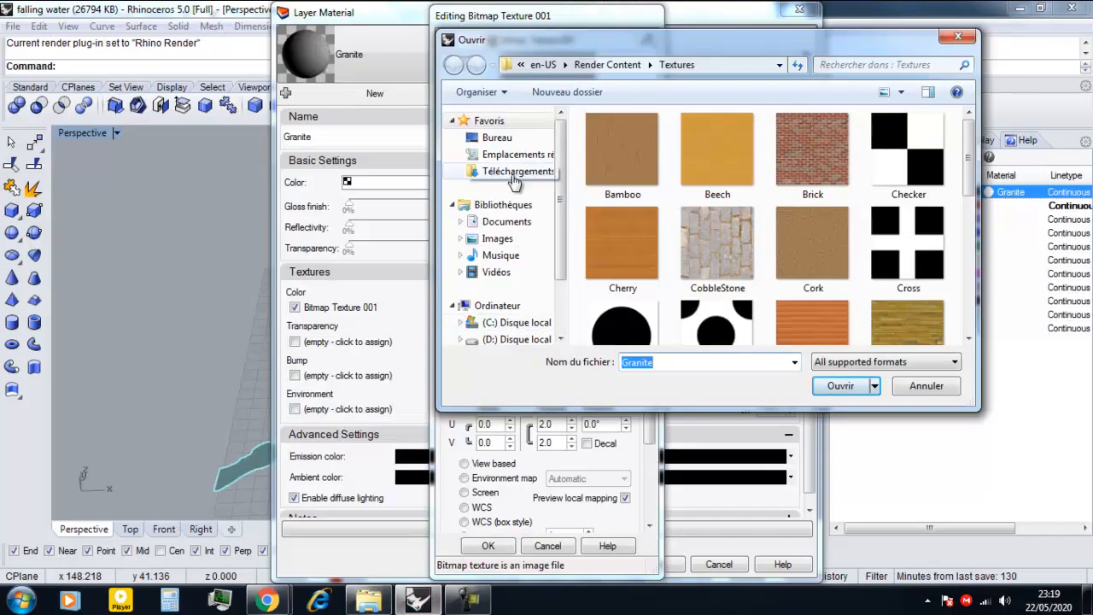
left_click(513, 140)
left_click(645, 275)
scroll(649, 282, "down", 2)
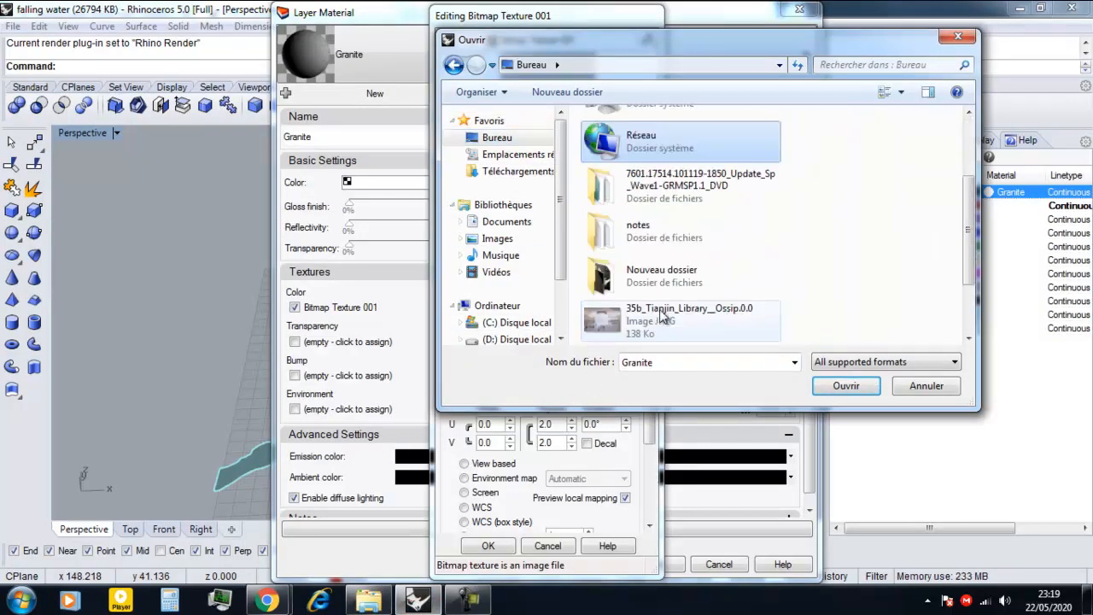
scroll(661, 235, "up", 2)
scroll(654, 290, "down", 3)
scroll(652, 272, "up", 1)
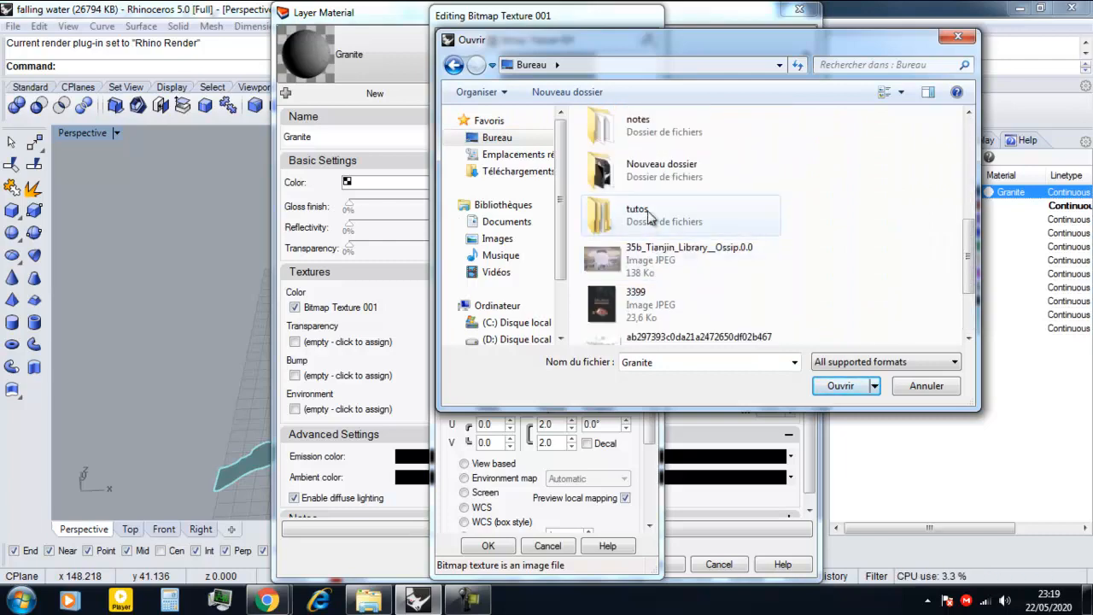
double_click(648, 213)
double_click(644, 143)
Step: Load "texture 01" as the Granite material's color texture and apply the material to the structure layer
left_click(658, 254)
scroll(658, 256, "down", 2)
left_click(696, 296)
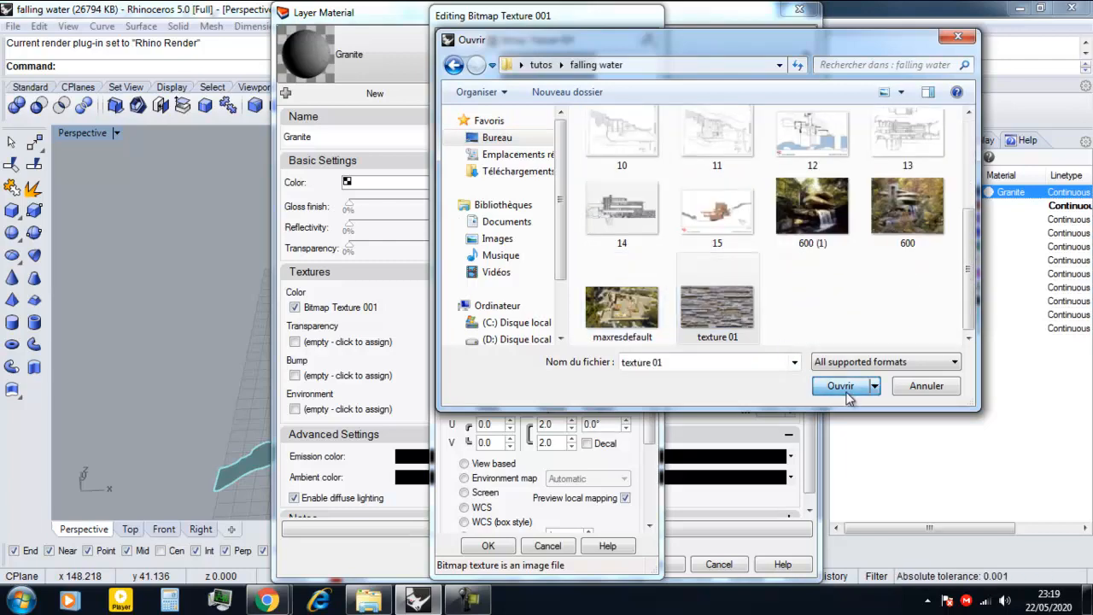
left_click(841, 386)
left_click(487, 546)
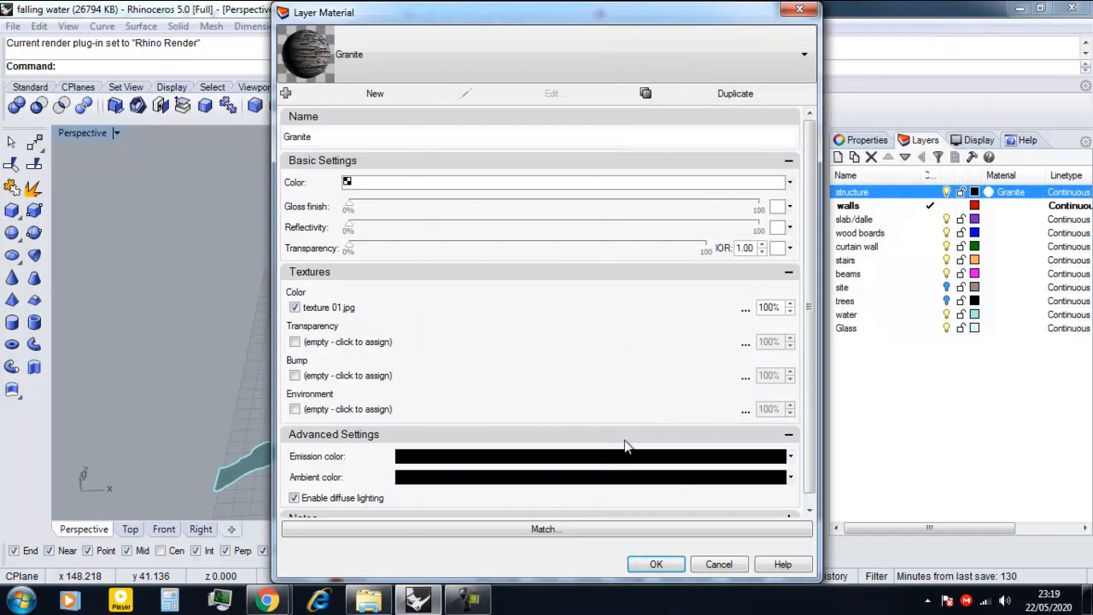
left_click(655, 565)
Step: Set the Perspective viewport's display mode to Rendered with the house in closer view
scroll(455, 423, "up", 5)
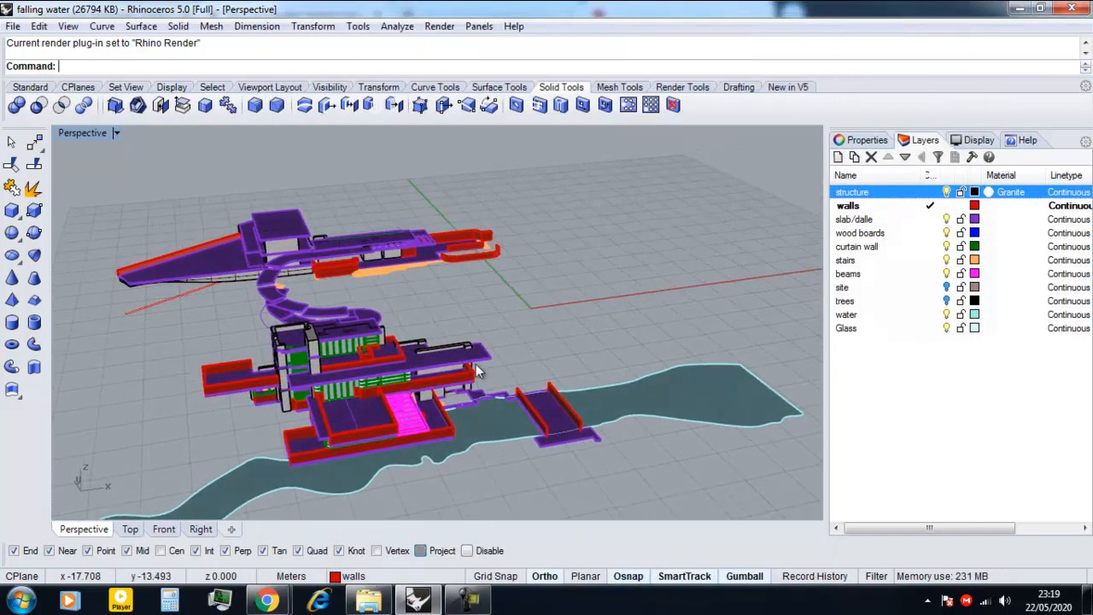
scroll(479, 371, "up", 5)
right_click_drag(565, 343, 581, 341)
scroll(579, 341, "down", 3)
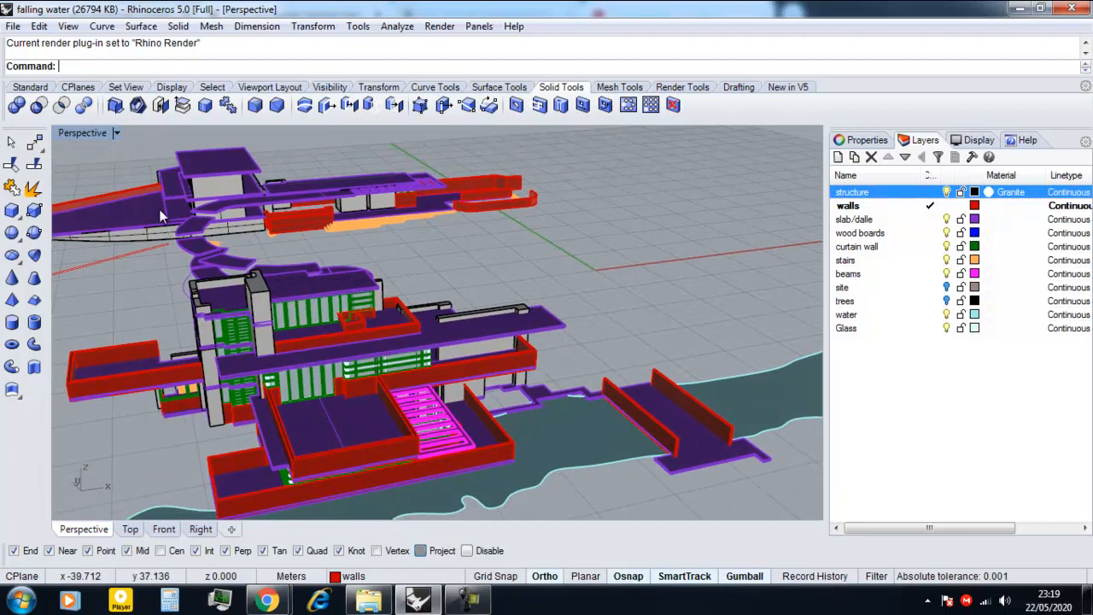
left_click(116, 133)
left_click(170, 104)
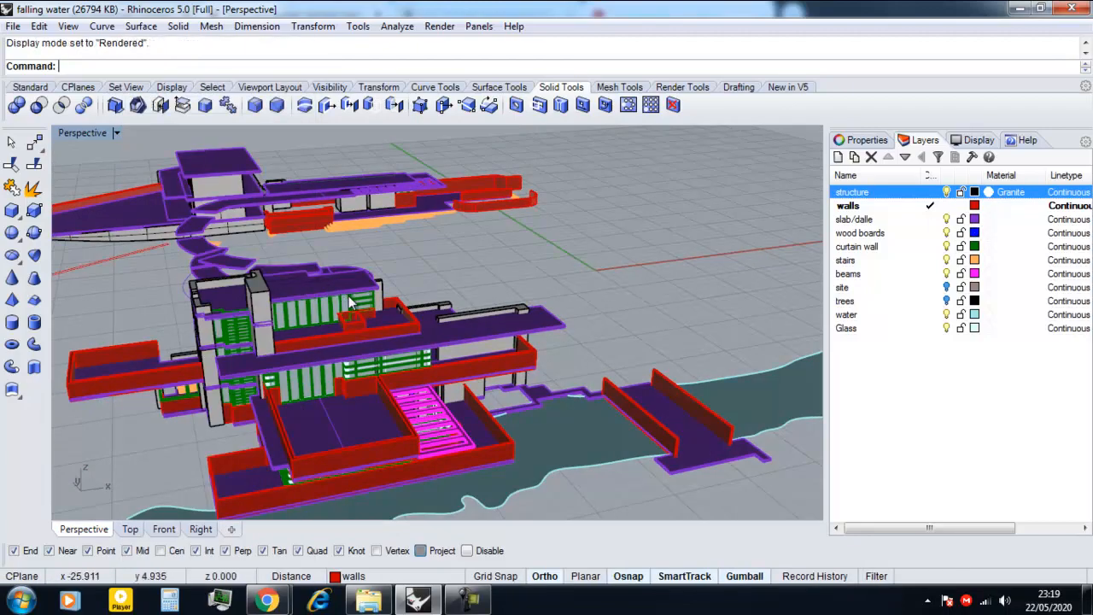
Step: Examine the stone texture on the house's structural walls up close and return the Perspective viewport to Shaded display
scroll(326, 314, "up", 5)
scroll(409, 287, "up", 4)
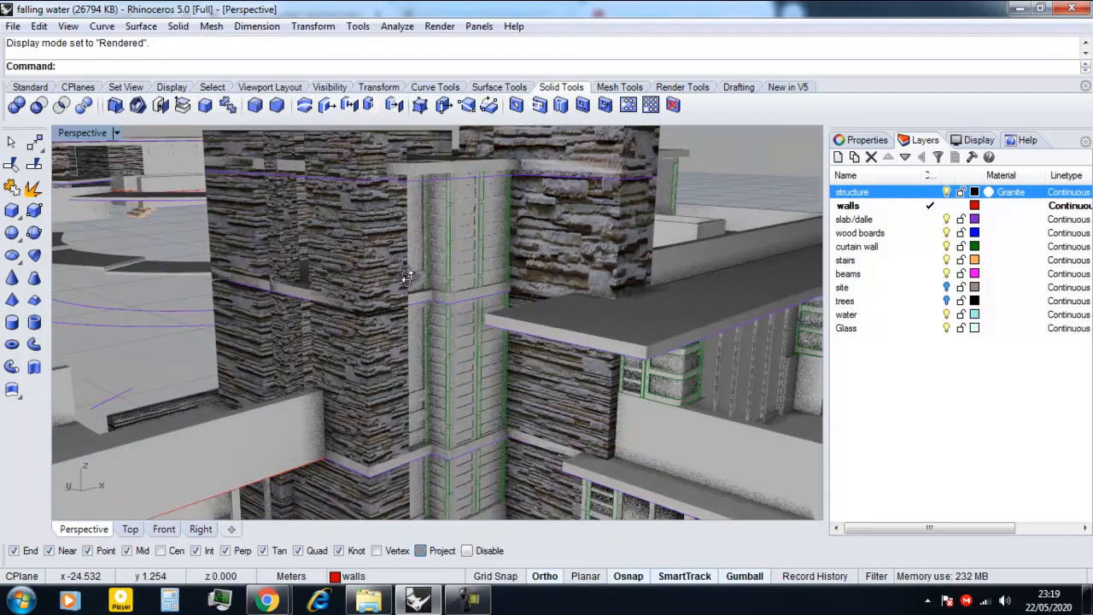
right_click_drag(360, 326, 343, 300)
scroll(299, 315, "down", 7)
mouse_move(366, 346)
right_mouse_down()
mouse_move(364, 331)
mouse_move(531, 303)
mouse_move(835, 278)
right_mouse_up()
left_click(116, 132)
left_click(162, 88)
Step: Assign a new Glass material from the Transparent library folder to the Glass layer
left_click(991, 328)
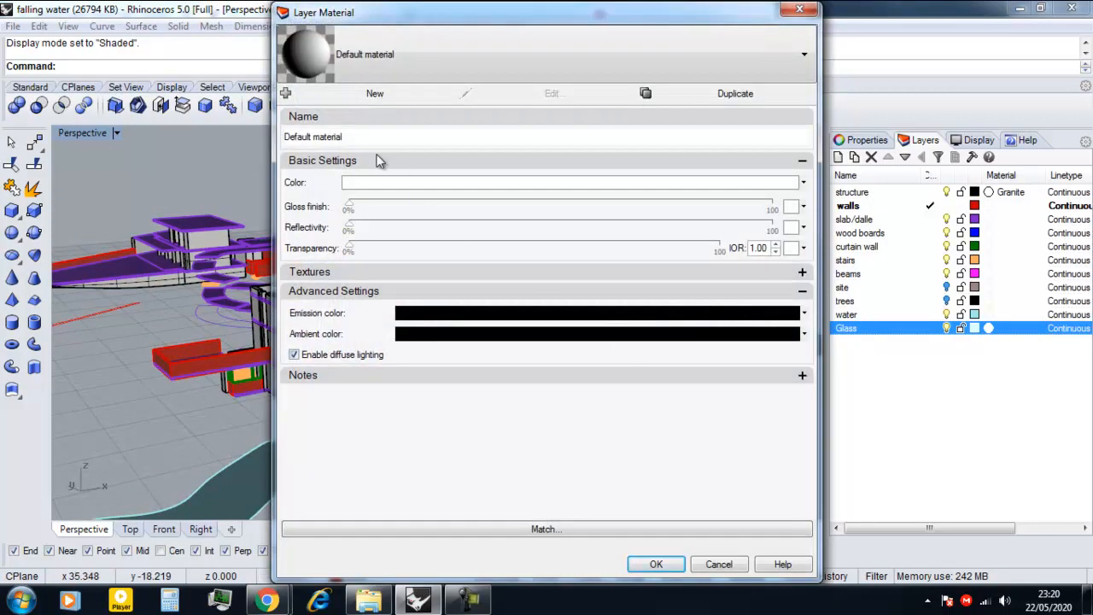
left_click(286, 94)
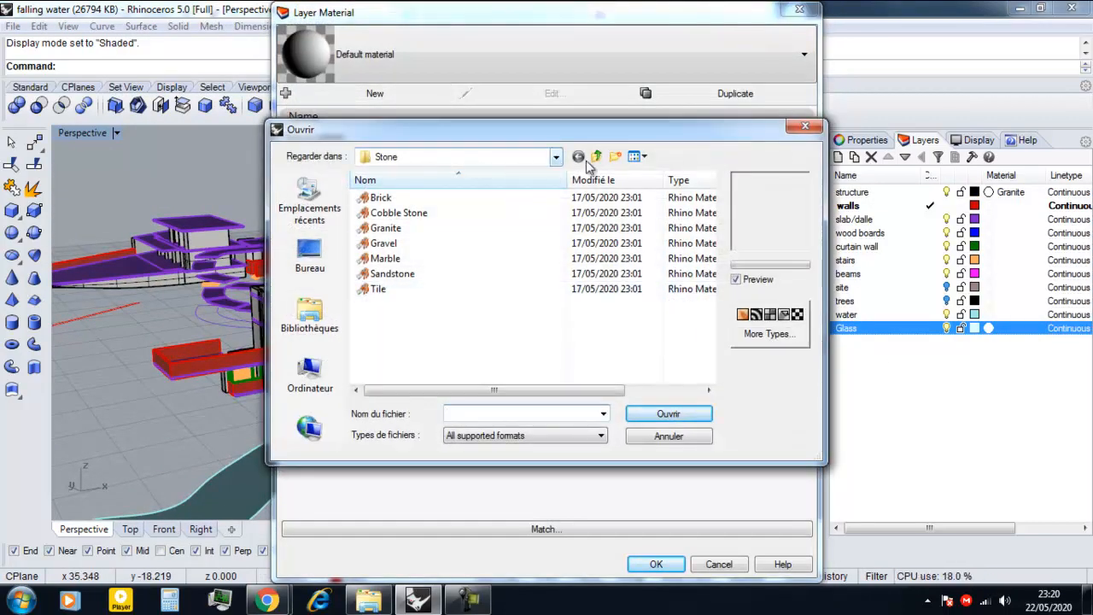
left_click(595, 157)
double_click(397, 312)
left_click(395, 228)
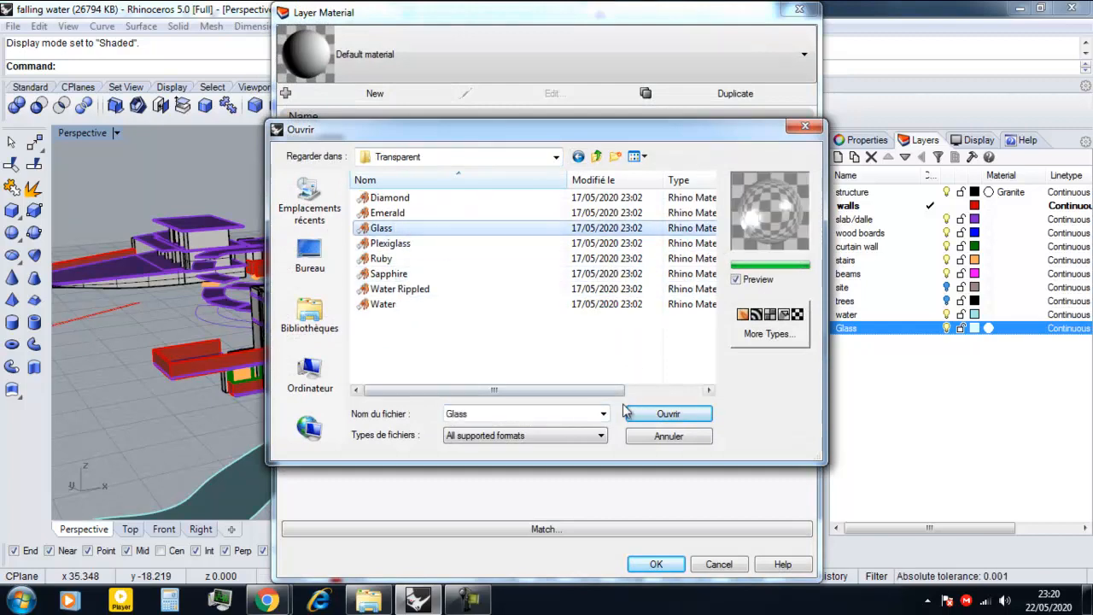
left_click(629, 414)
left_click(654, 565)
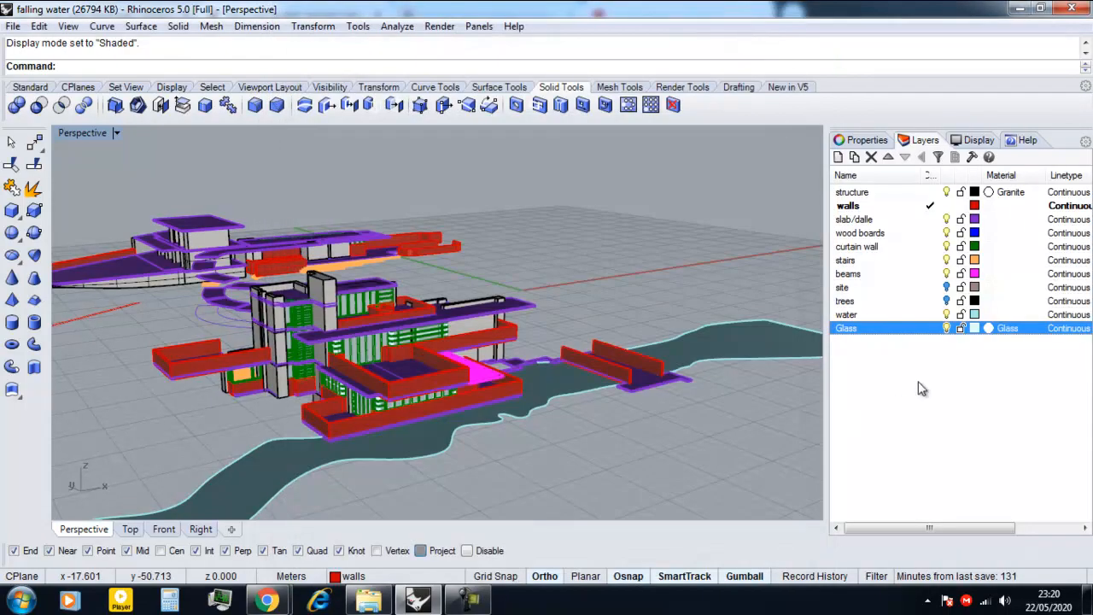
Step: Assign a new Water Rippled material from the Transparent library folder to the water layer
left_click(990, 315)
left_click(317, 94)
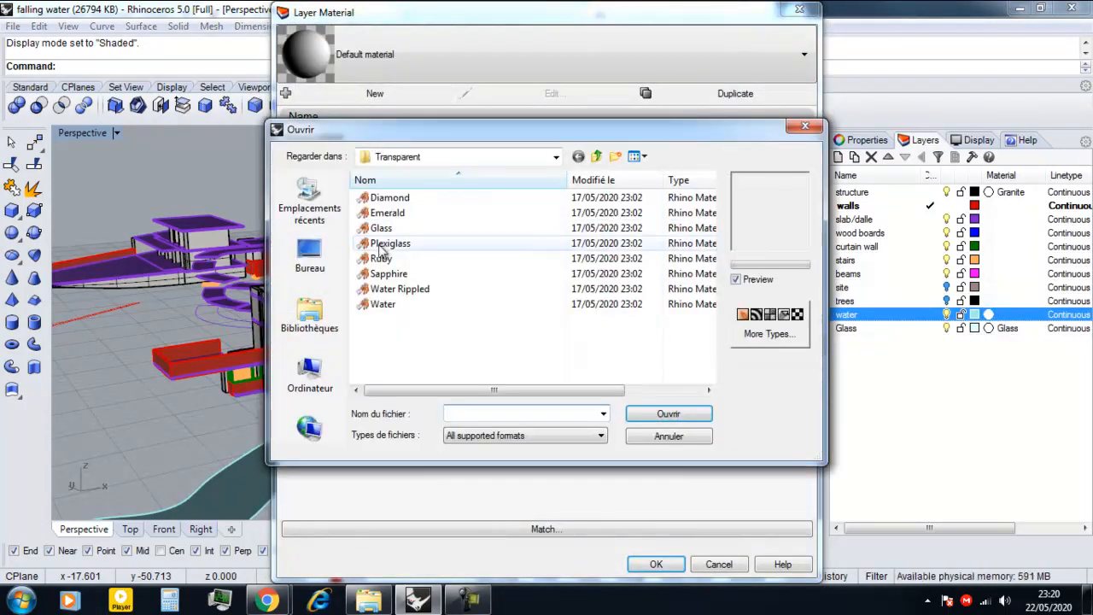
left_click(461, 305)
left_click(435, 291)
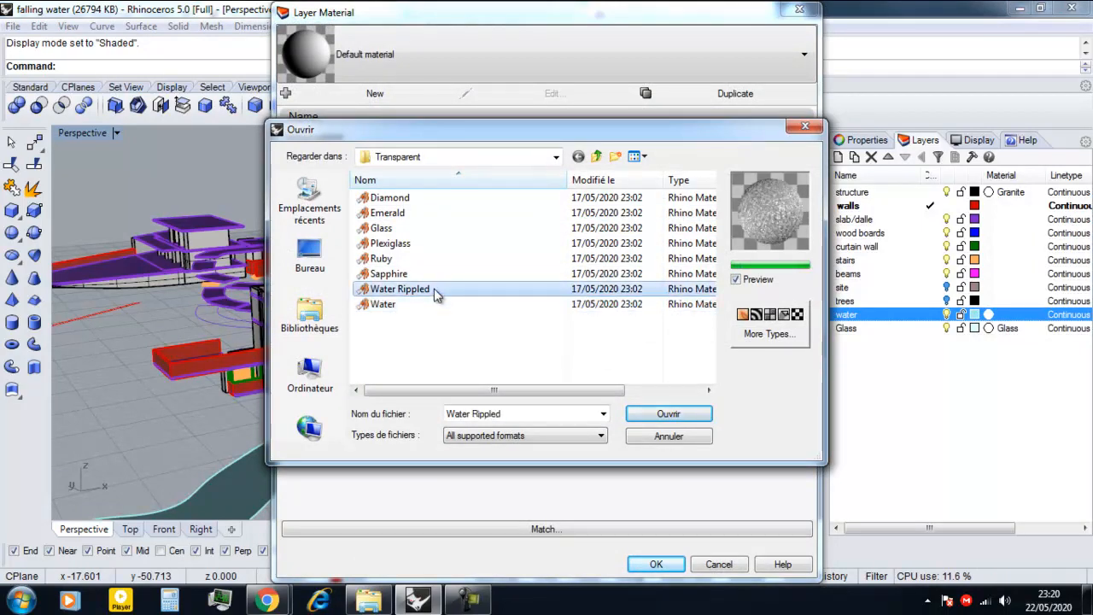
left_click(403, 277)
left_click(408, 290)
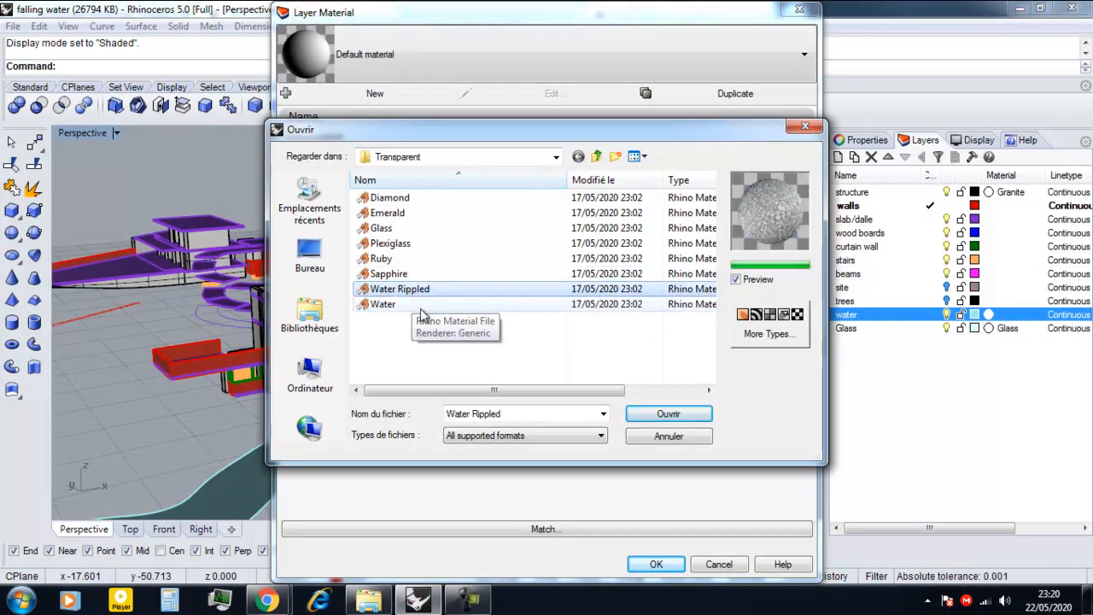
left_click(669, 414)
left_click(651, 564)
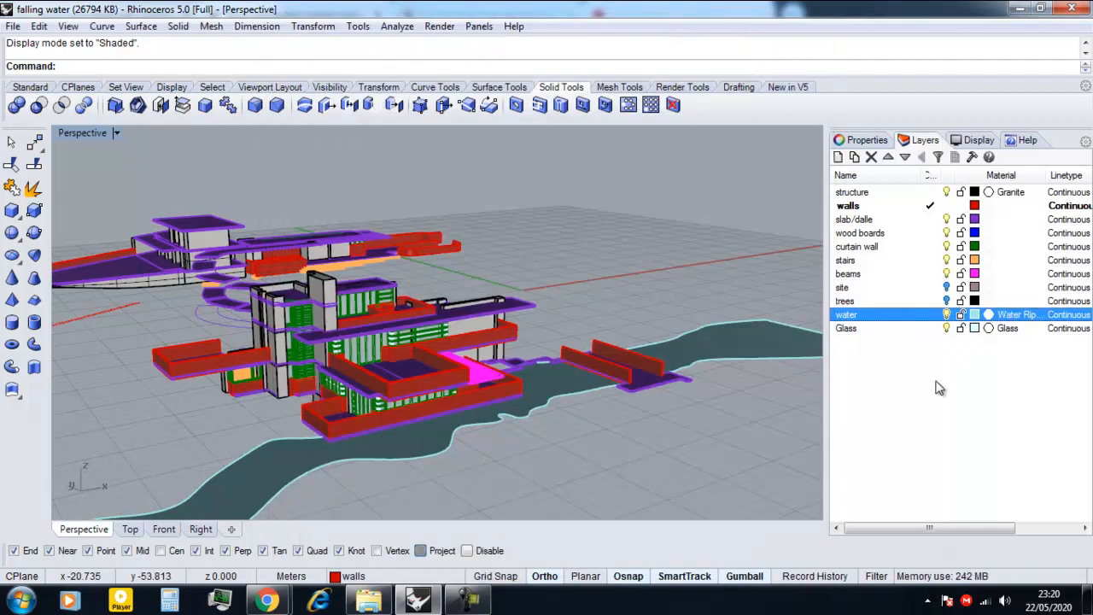
Step: Start a new material for the site layer and preview the materials in the Transparent folder, including Plexiglass, Emerald and Diamond
left_click(989, 287)
left_click(338, 96)
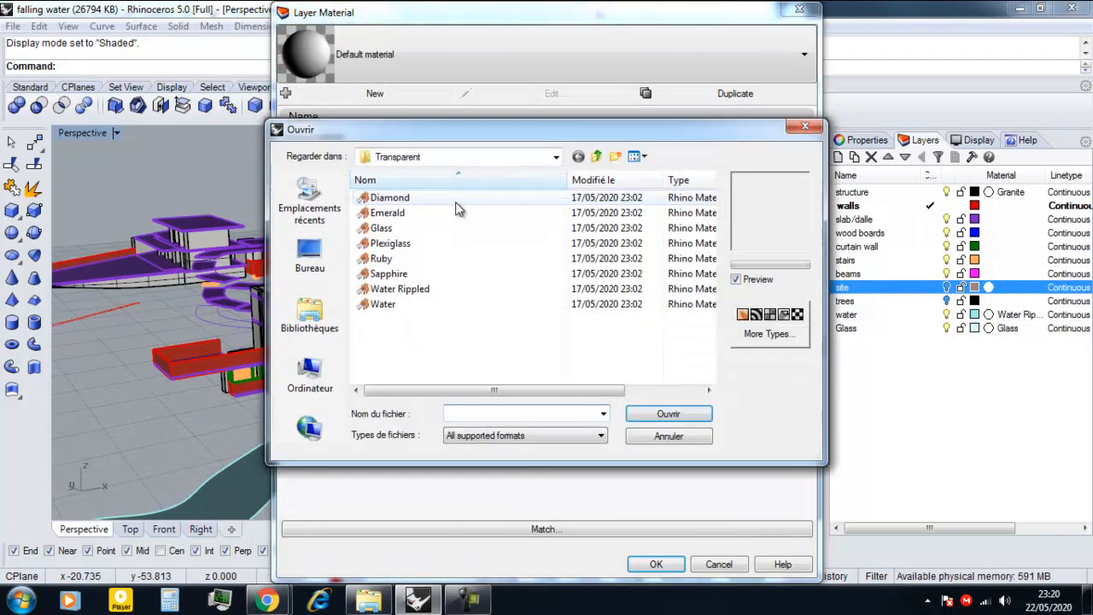
left_click(437, 260)
left_click(408, 243)
left_click(390, 229)
left_click(398, 213)
left_click(412, 199)
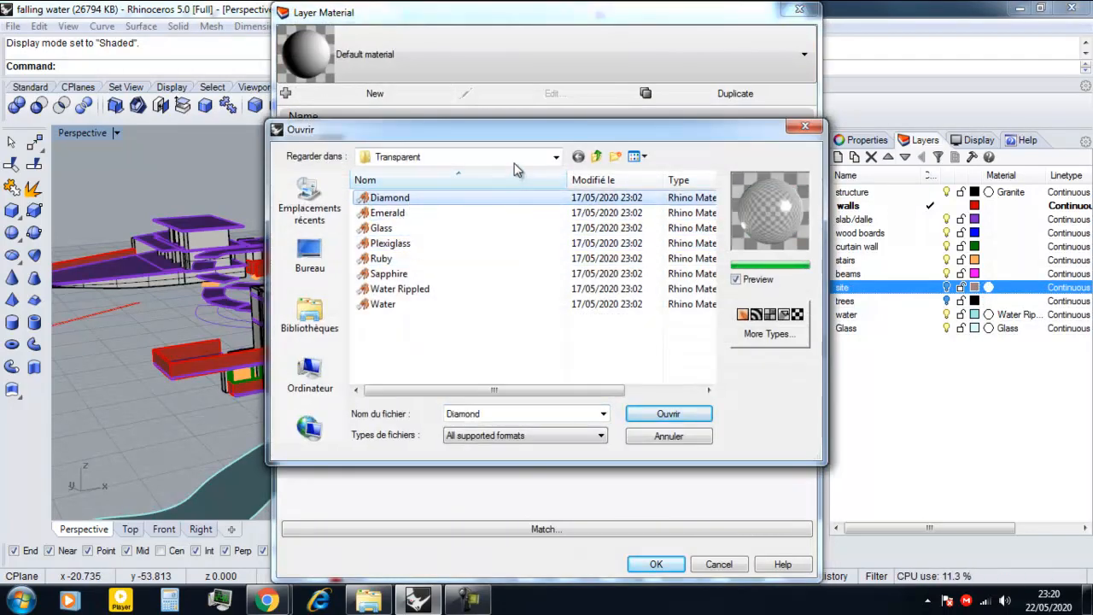
Step: Look through the Textures, Environments and Metal folders of the Render Content library for a suitable site material
left_click(597, 157)
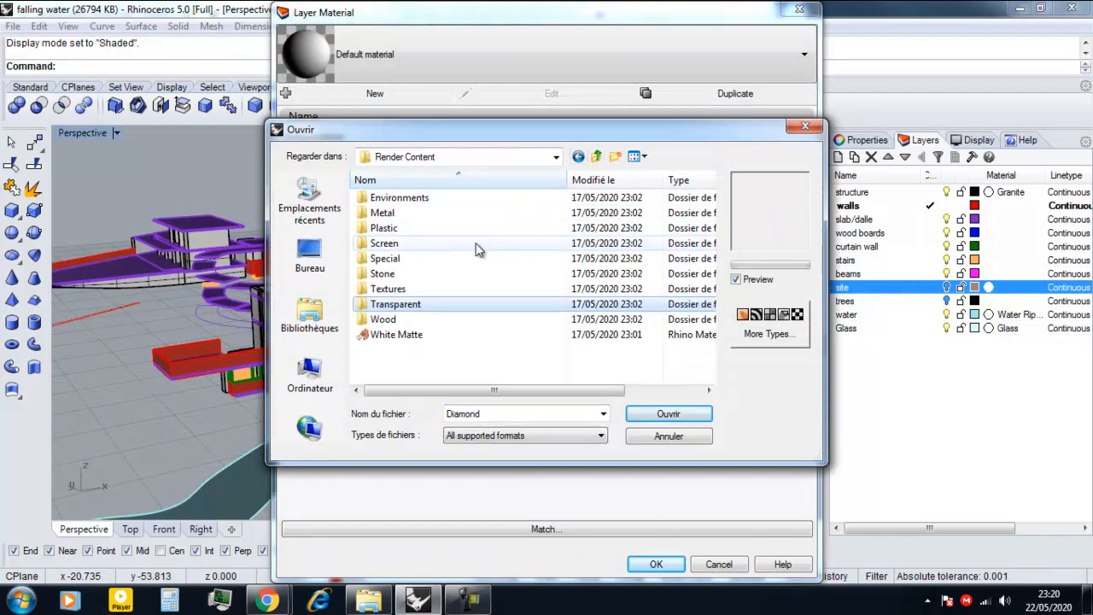
double_click(401, 290)
left_click(578, 157)
double_click(419, 199)
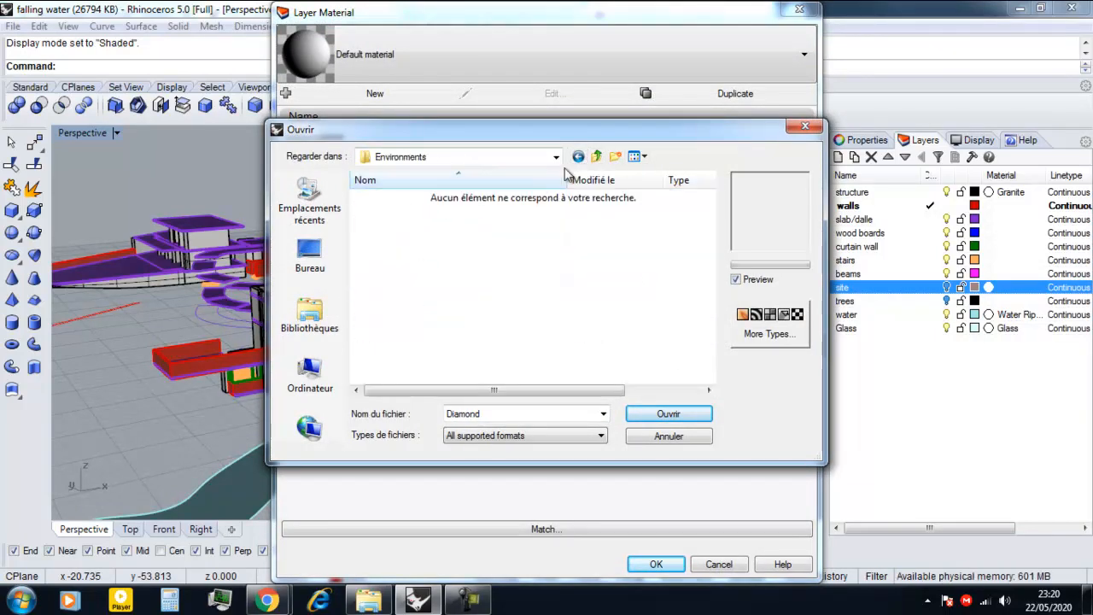
left_click(578, 156)
double_click(418, 213)
left_click(579, 156)
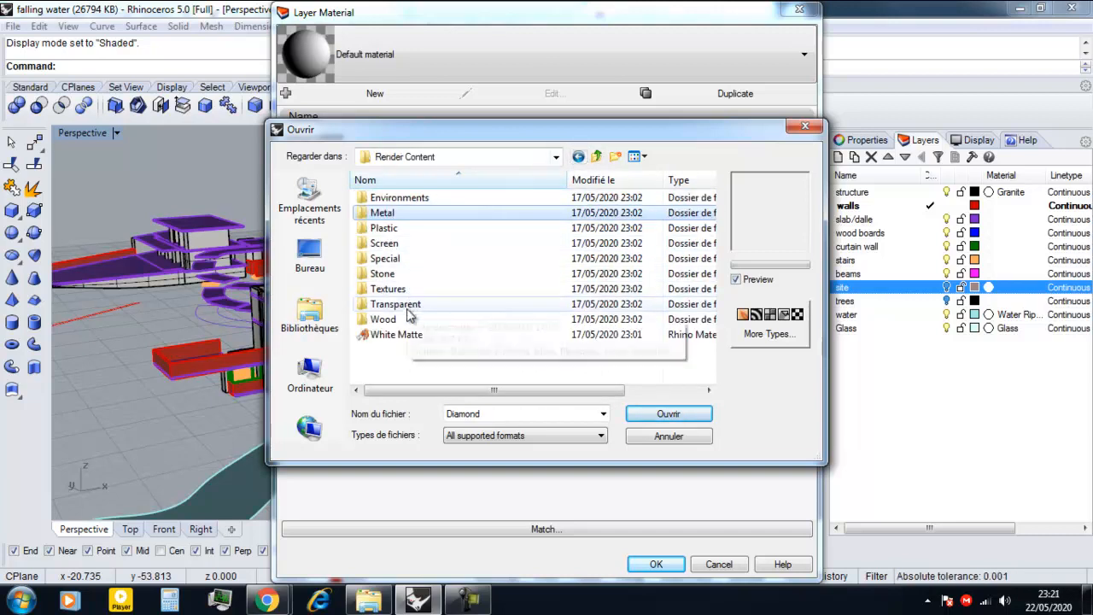
Step: Preview the materials in the library's Special folder, including Checker, Grass, Herringbone, Rhino and Black Leather
double_click(414, 258)
left_click(413, 228)
left_click(411, 213)
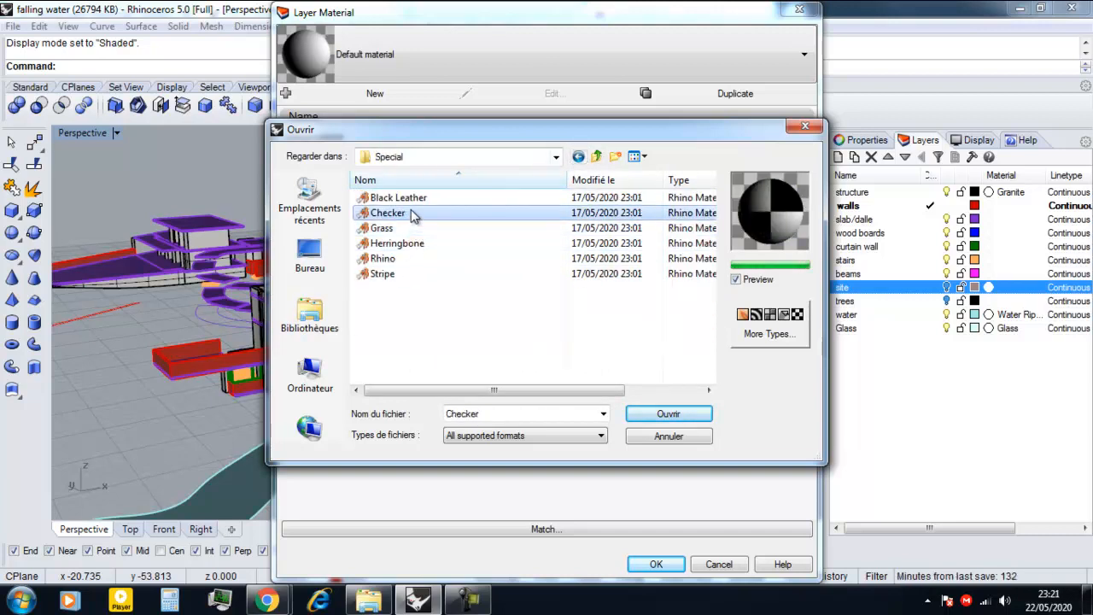
left_click(399, 228)
left_click(386, 244)
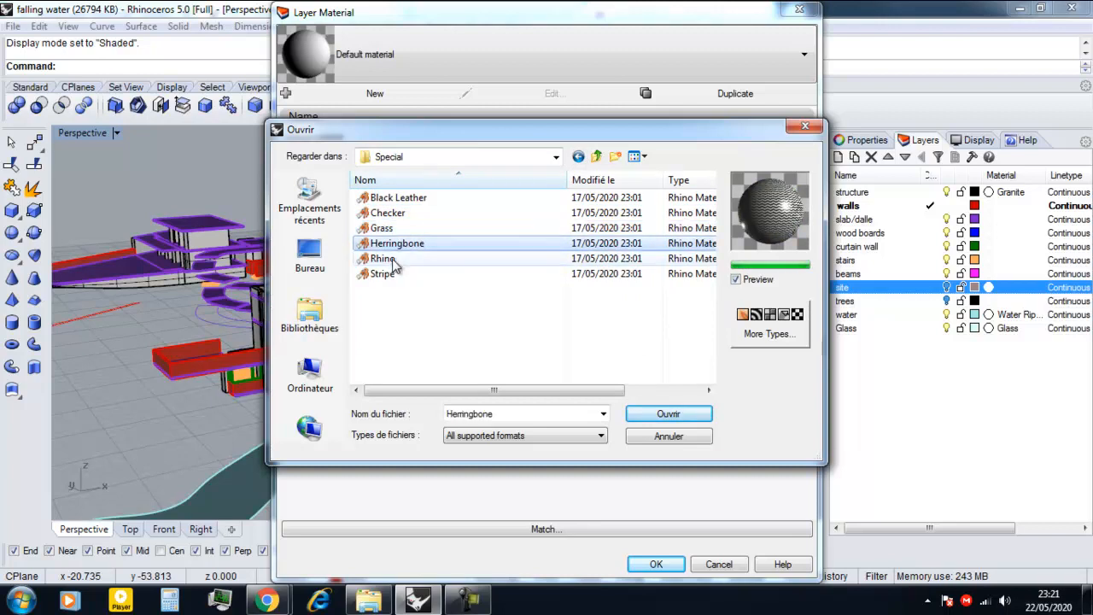
left_click(391, 259)
left_click(393, 197)
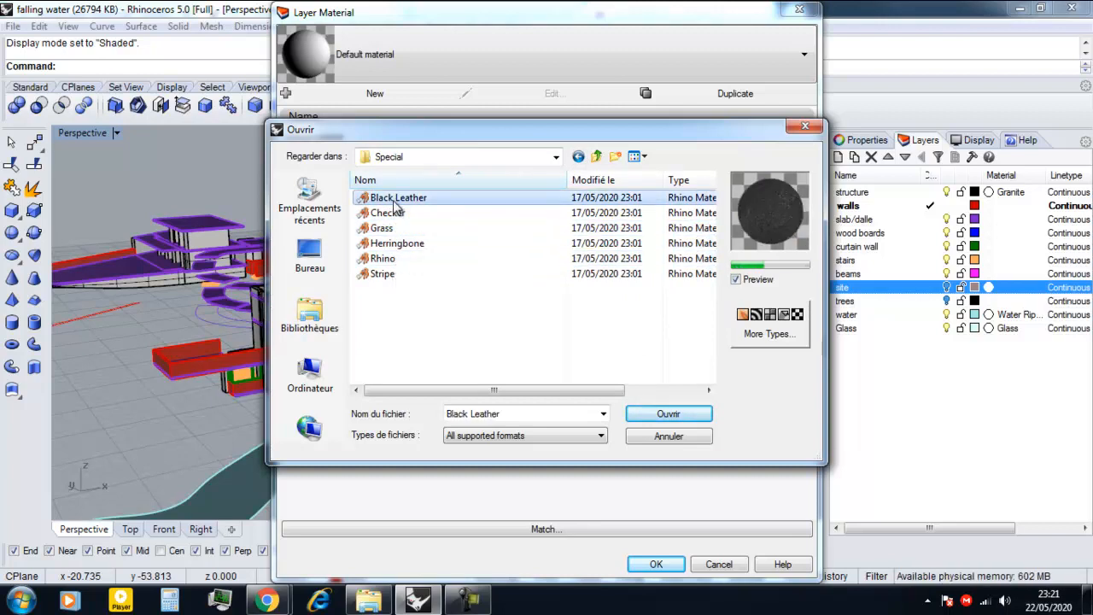
left_click(388, 213)
left_click(391, 244)
left_click(382, 258)
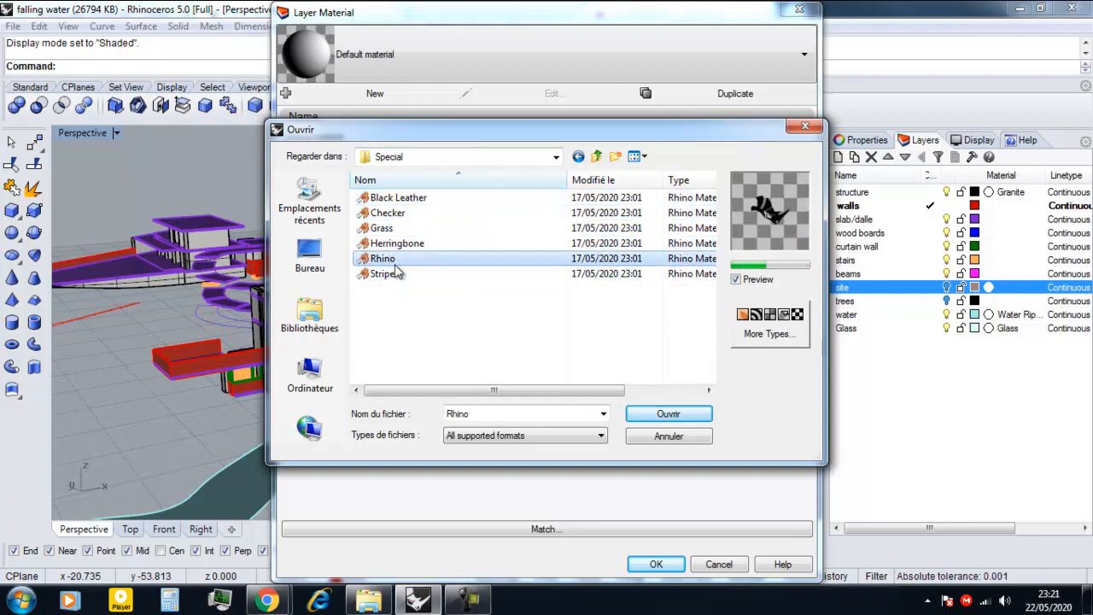
Step: Load the Grass material from the Special folder and apply it to the site layer
left_click(392, 243)
left_click(381, 228)
left_click(668, 414)
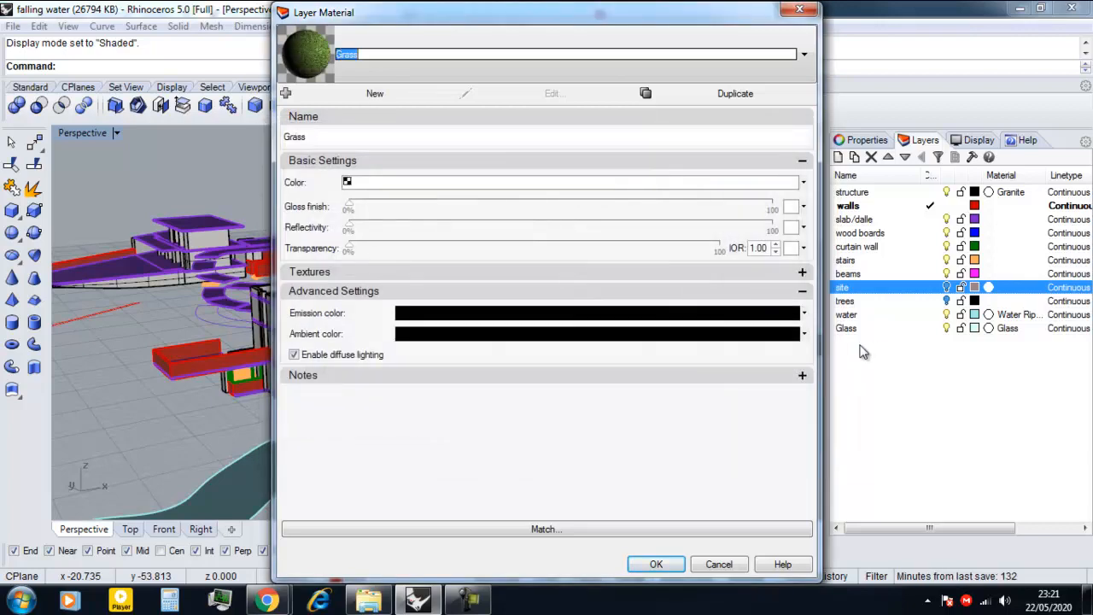
key("Return")
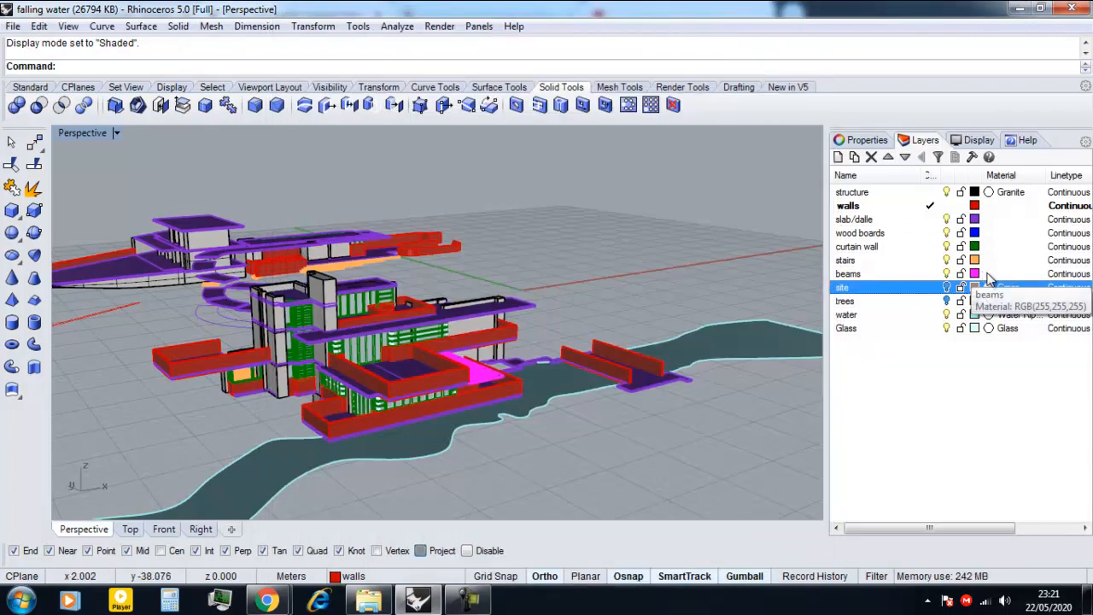
Step: Start a new material for the beams layer and look through the library's Screen and Plastic folders
left_click(989, 275)
left_click(375, 94)
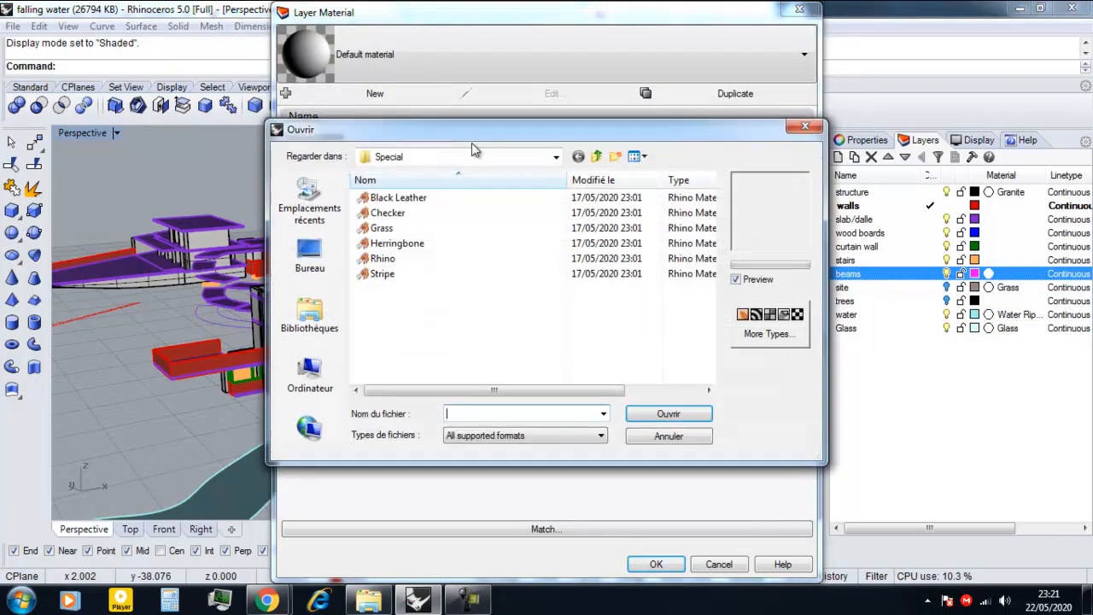
left_click(598, 157)
double_click(393, 243)
left_click(413, 213)
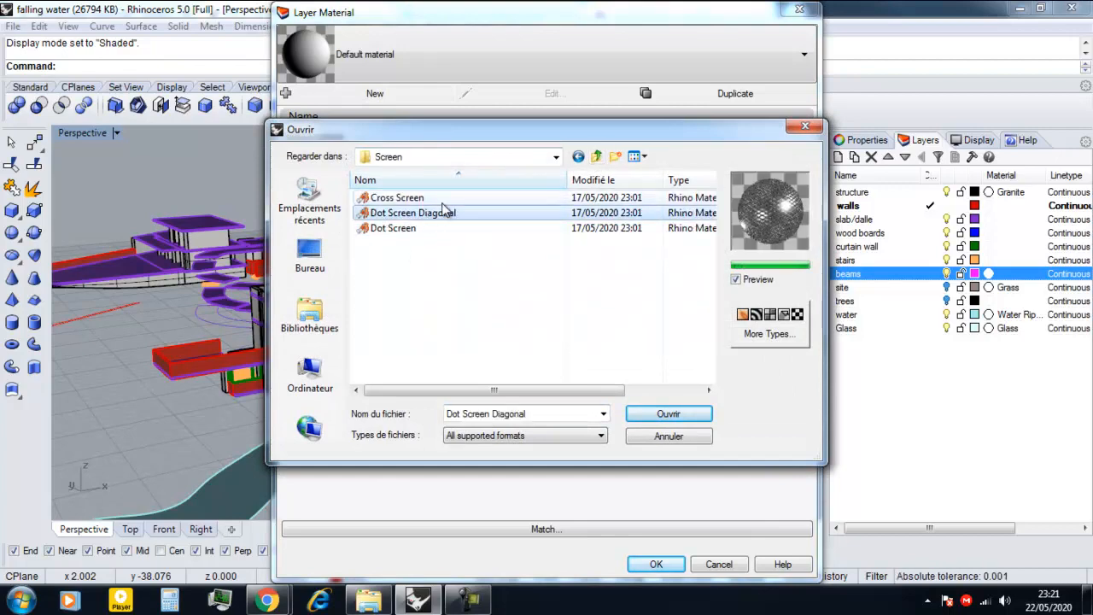
left_click(396, 197)
left_click(578, 157)
double_click(383, 227)
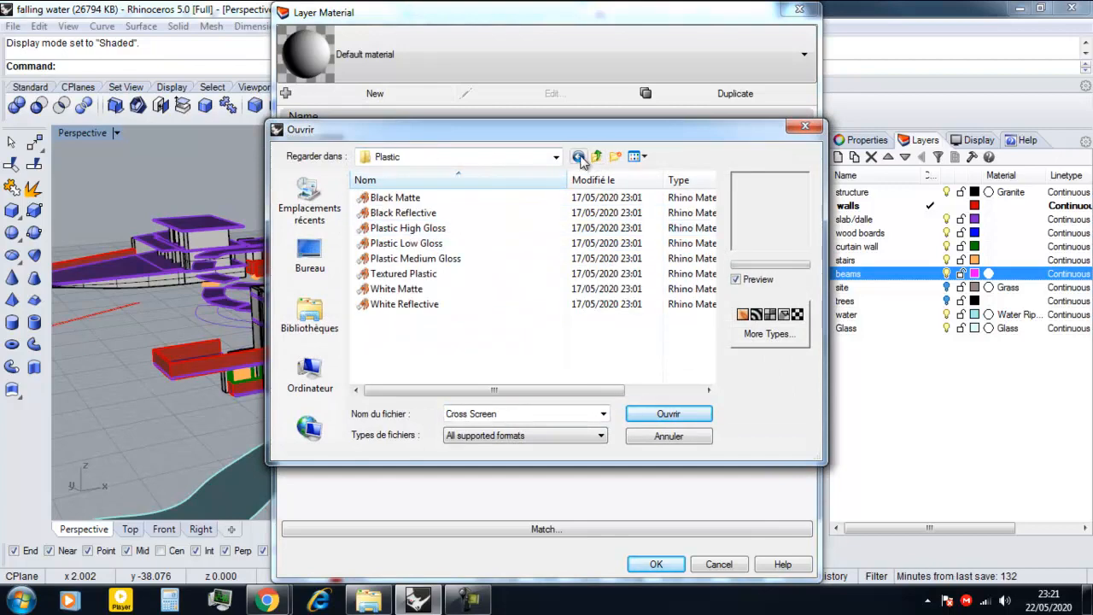
left_click(578, 157)
Step: Compare Gravel, Marble and Sandstone in the library's Stone folder and select Sandstone for the beams layer
double_click(384, 273)
left_click(410, 244)
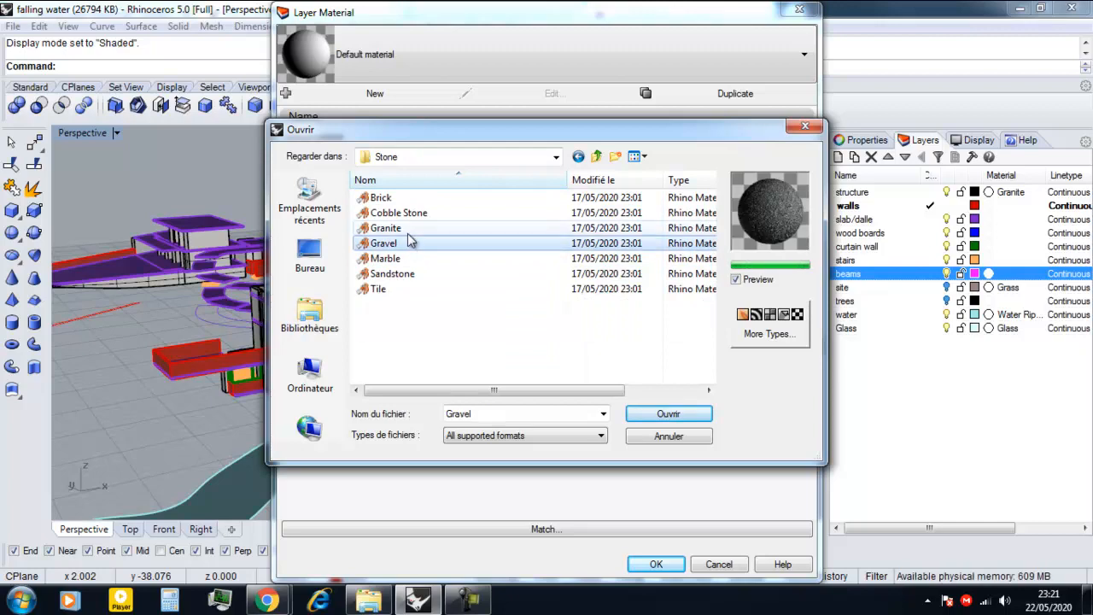
left_click(408, 275)
left_click(401, 260)
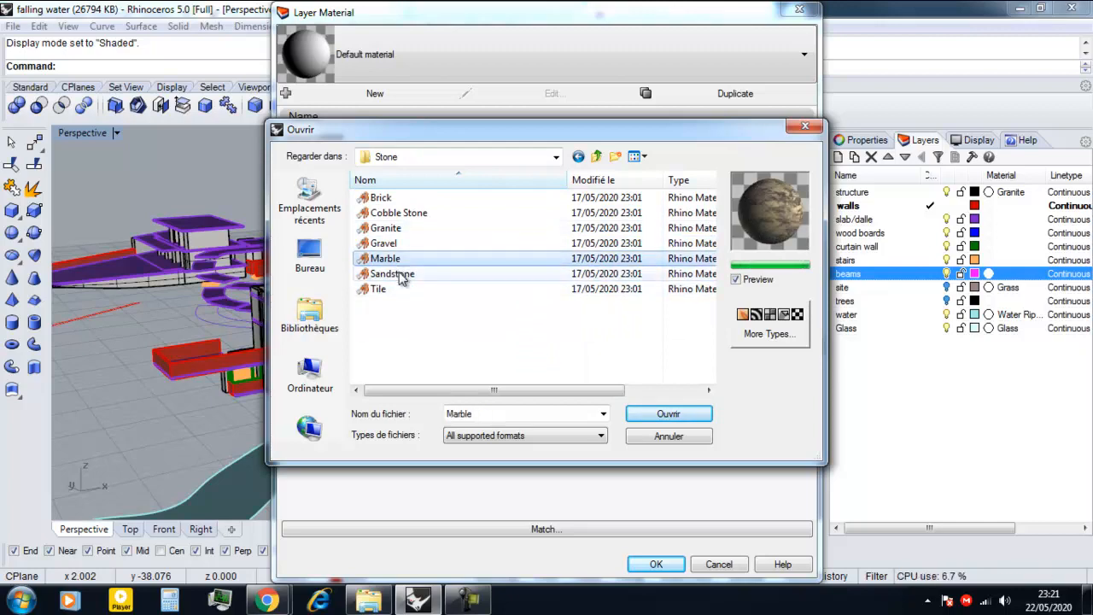
left_click(402, 275)
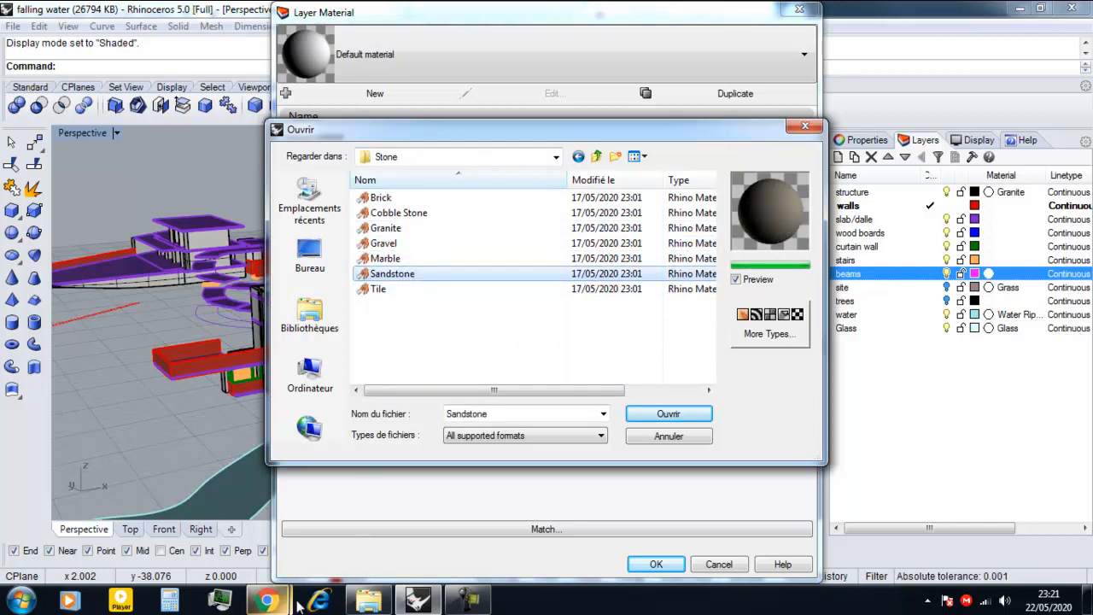
Step: Switch to Chrome, close the stone texture image and search Google Images for "falling water concrete wall"
mouse_move(297, 603)
left_click(341, 517)
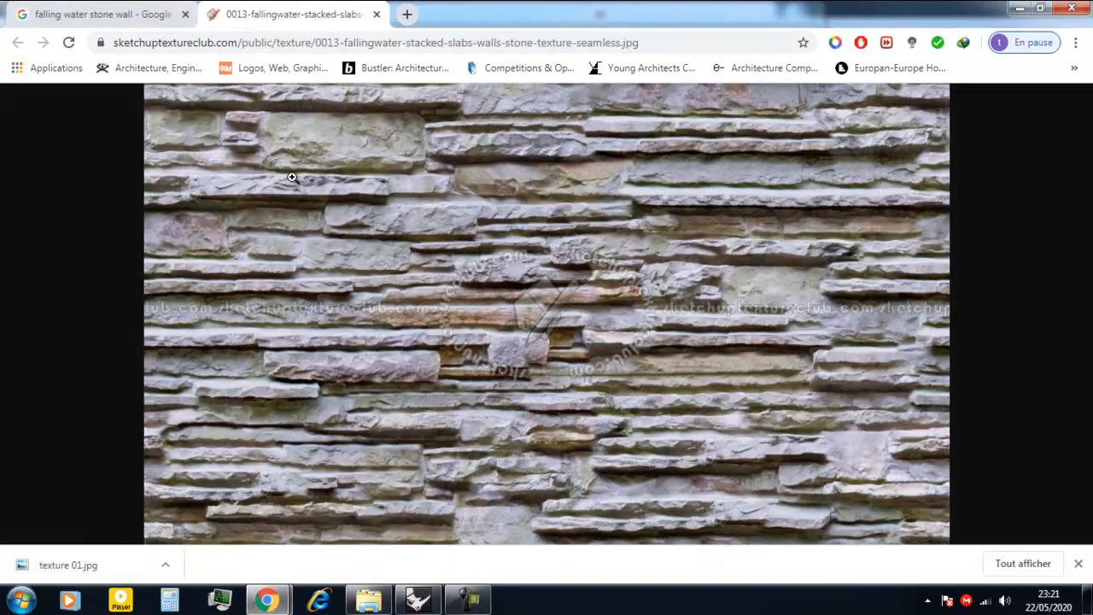
left_click(376, 15)
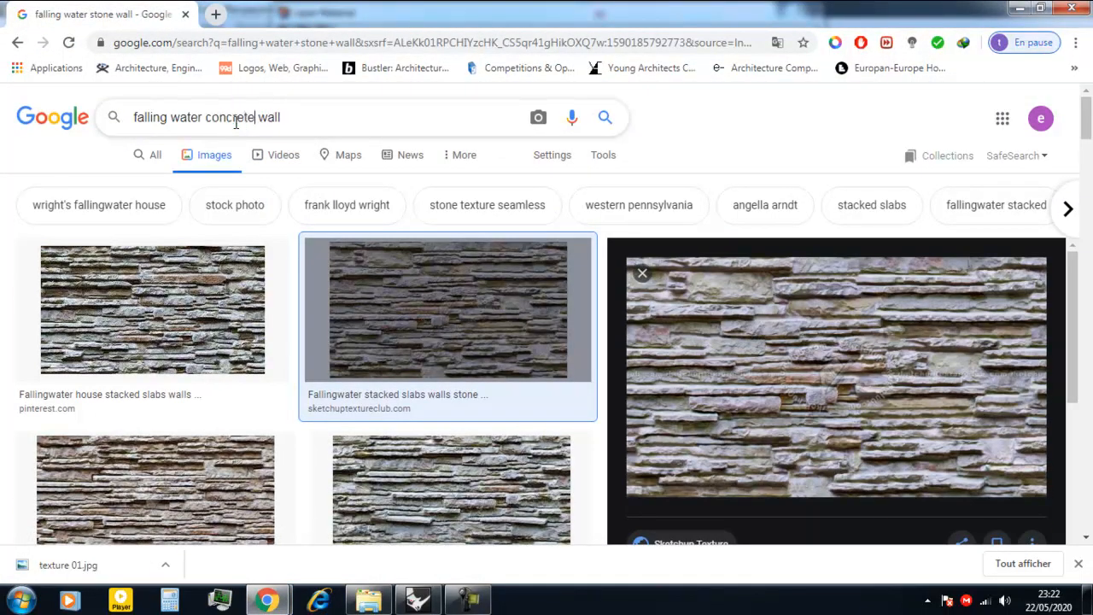
key("Return")
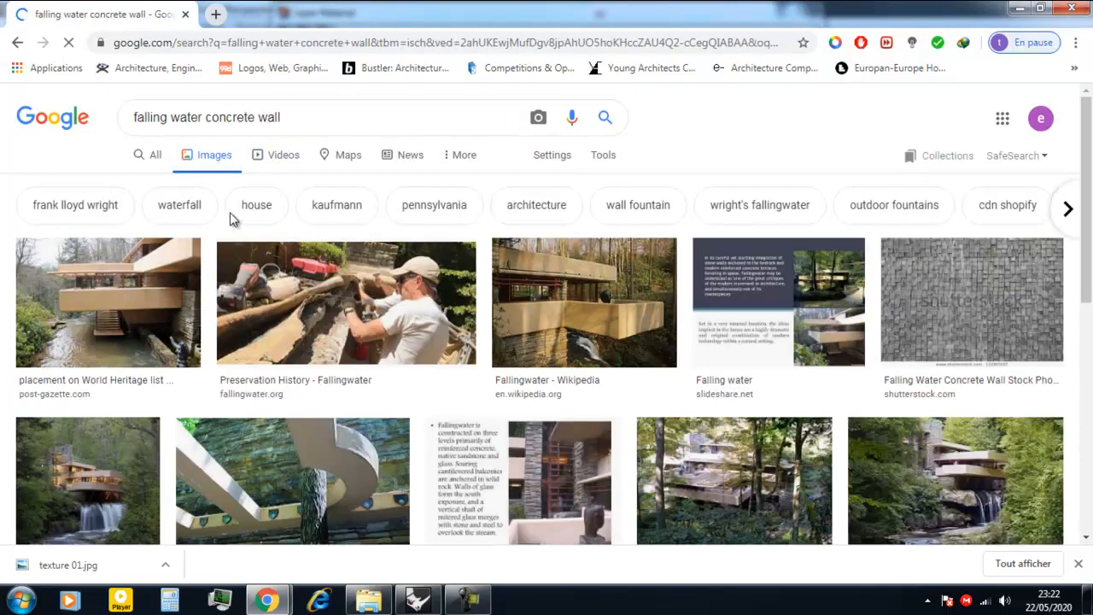
scroll(235, 270, "down", 7)
scroll(254, 275, "up", 7)
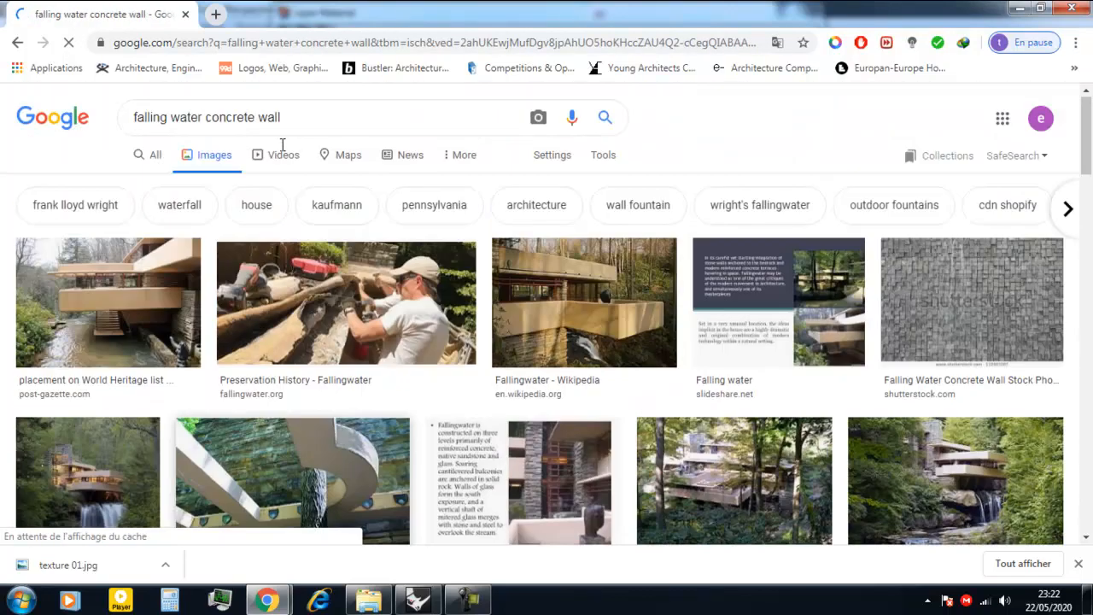
Step: Refine the image search to "falling water concrete wall texture"
left_click(303, 117)
type("tex")
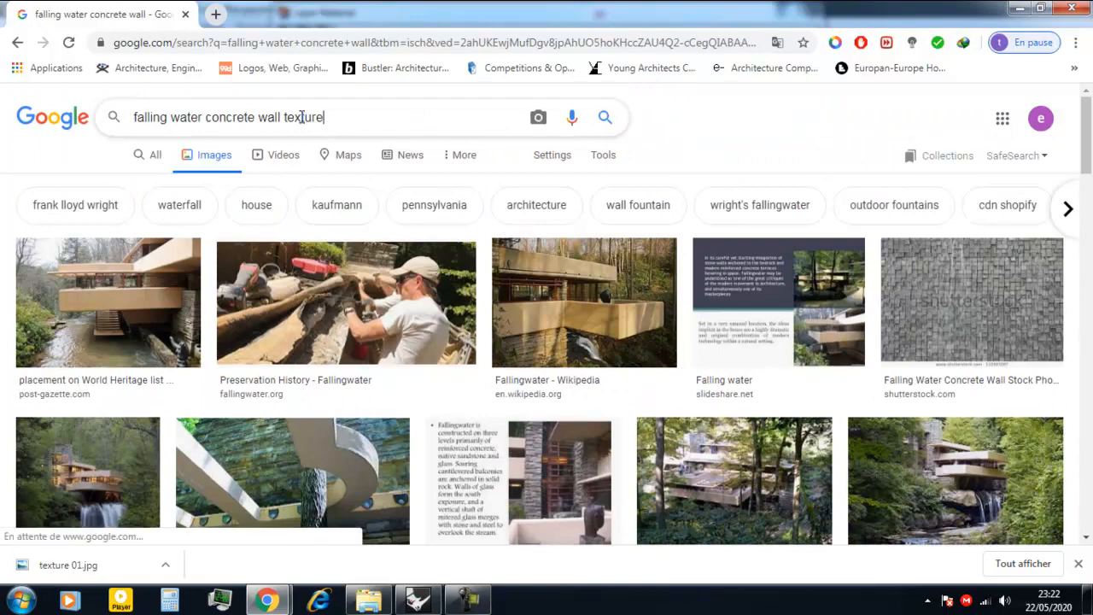
type("ture")
key("Return")
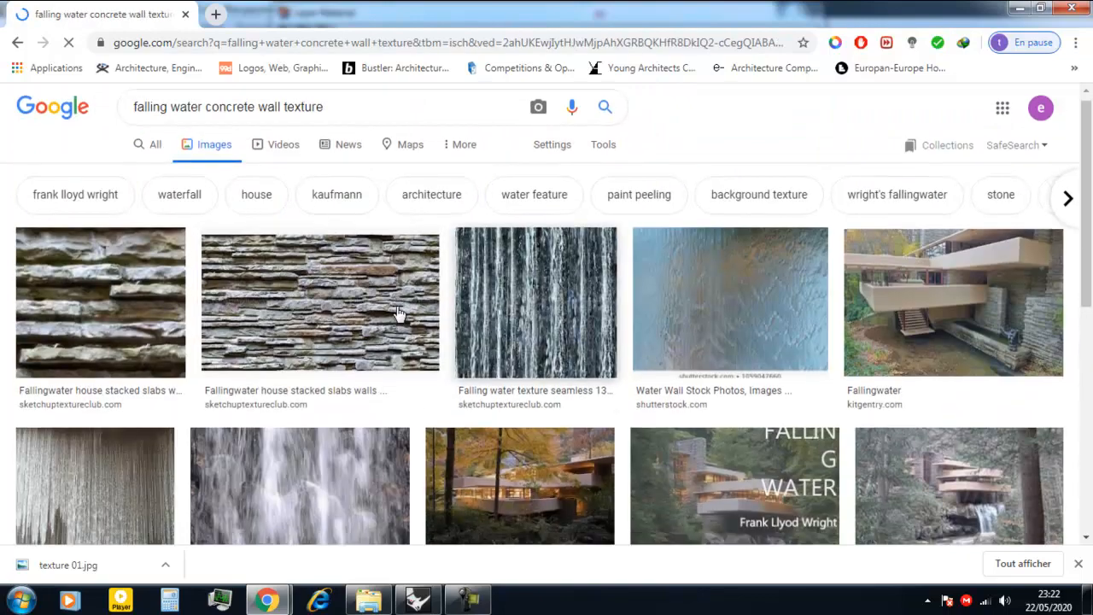
Step: Browse the image results and open the preview of the grainy beige seamless plaster wall texture from sketchuptextureclub.com
scroll(397, 314, "down", 5)
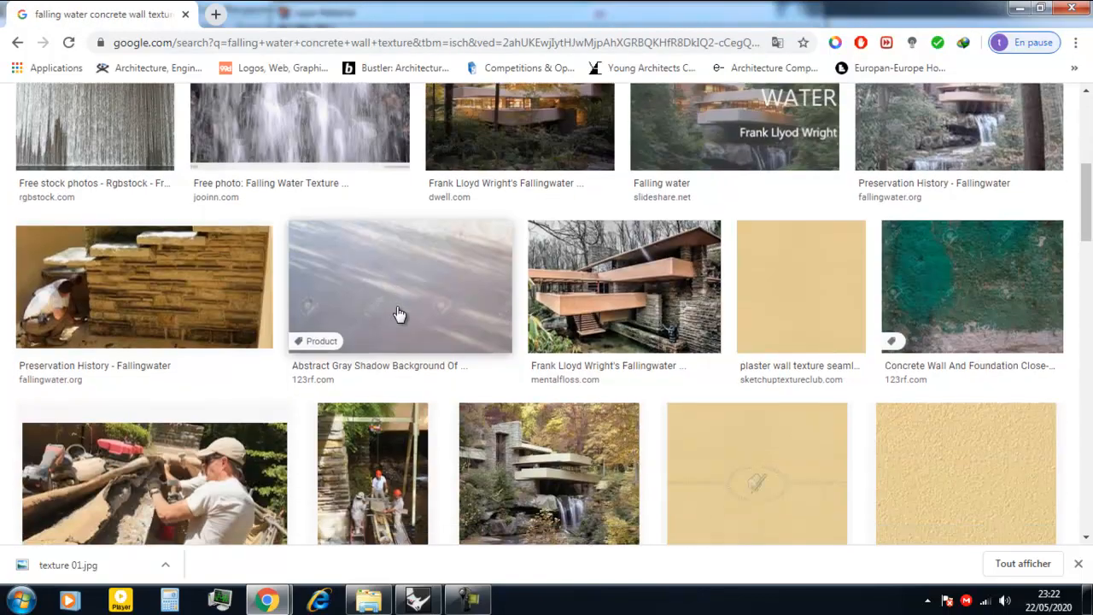
scroll(397, 308, "down", 1)
left_click(257, 384)
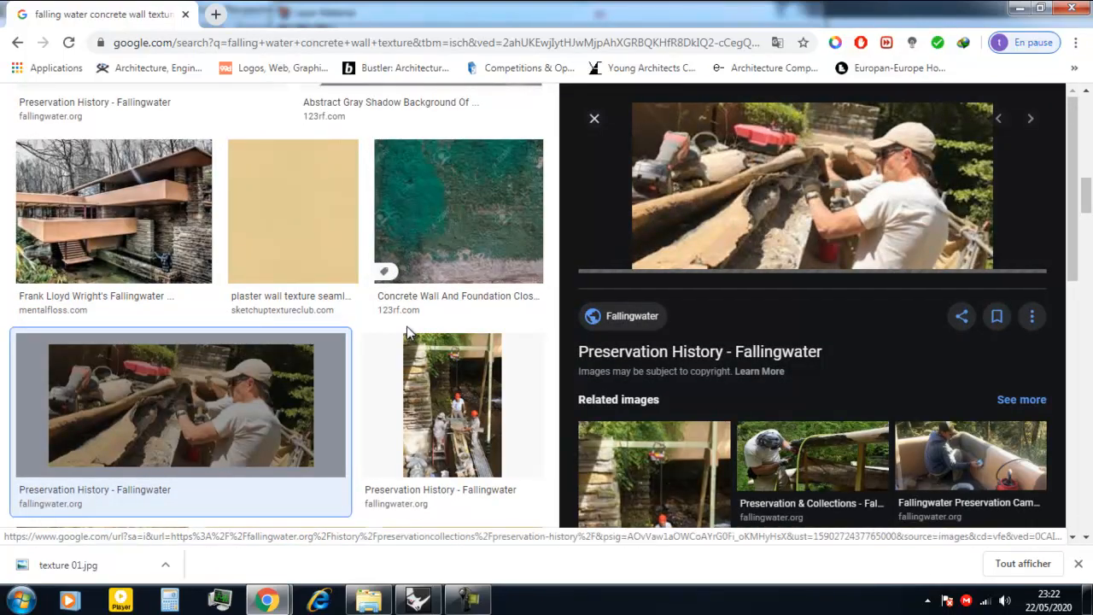
scroll(407, 327, "down", 5)
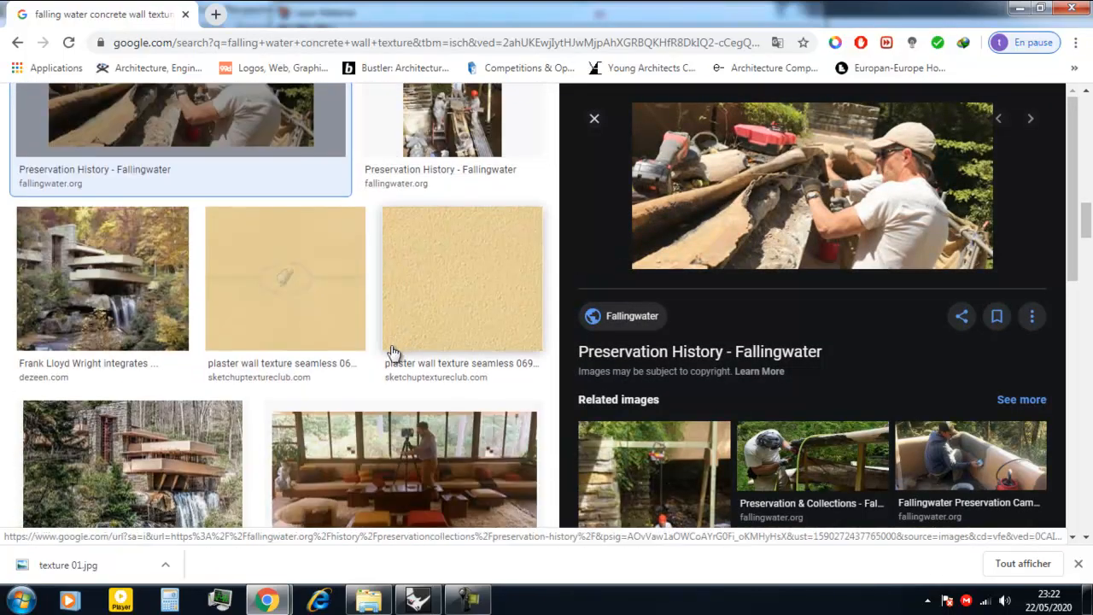
left_click(433, 314)
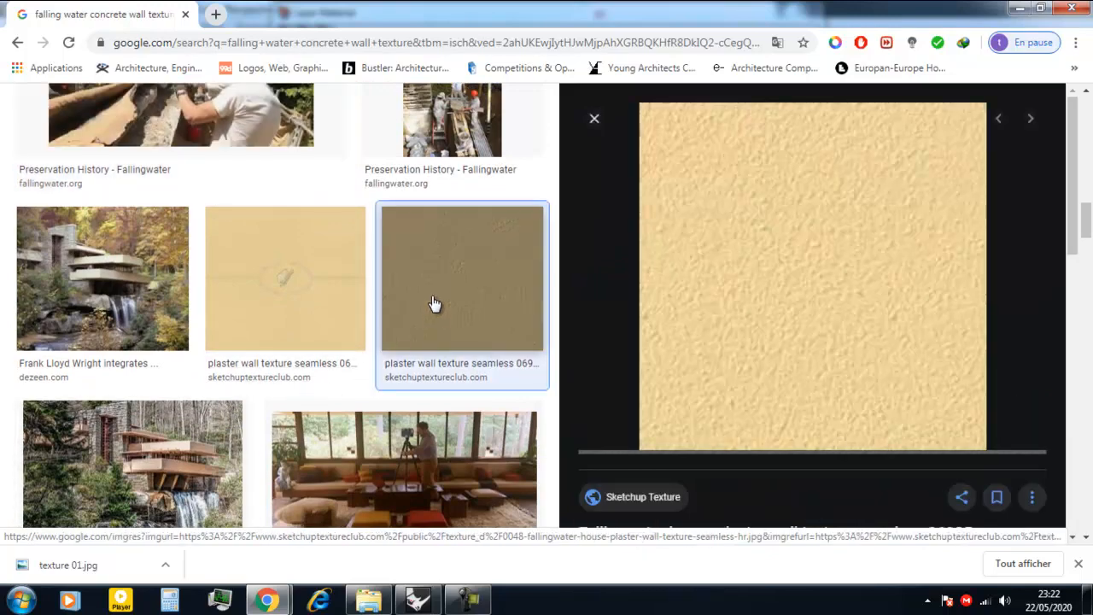
Step: Look through more image results, and open the beige plaster wall texture at full size in its own tab
scroll(432, 314, "down", 4)
scroll(434, 312, "up", 2)
scroll(434, 312, "up", 2)
scroll(321, 357, "down", 4)
scroll(321, 357, "down", 5)
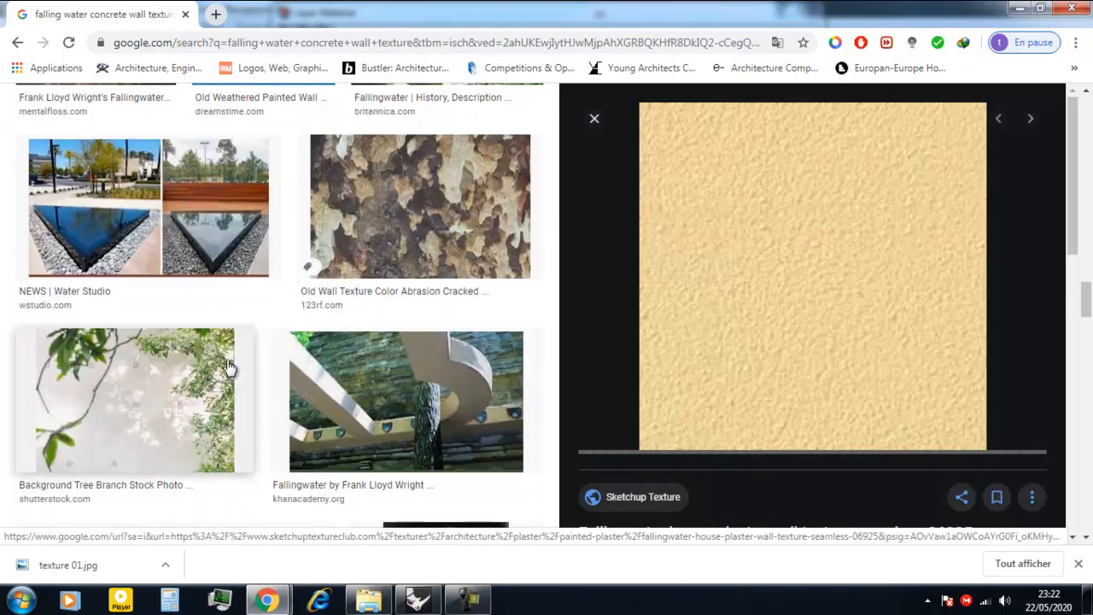
scroll(440, 274, "down", 5)
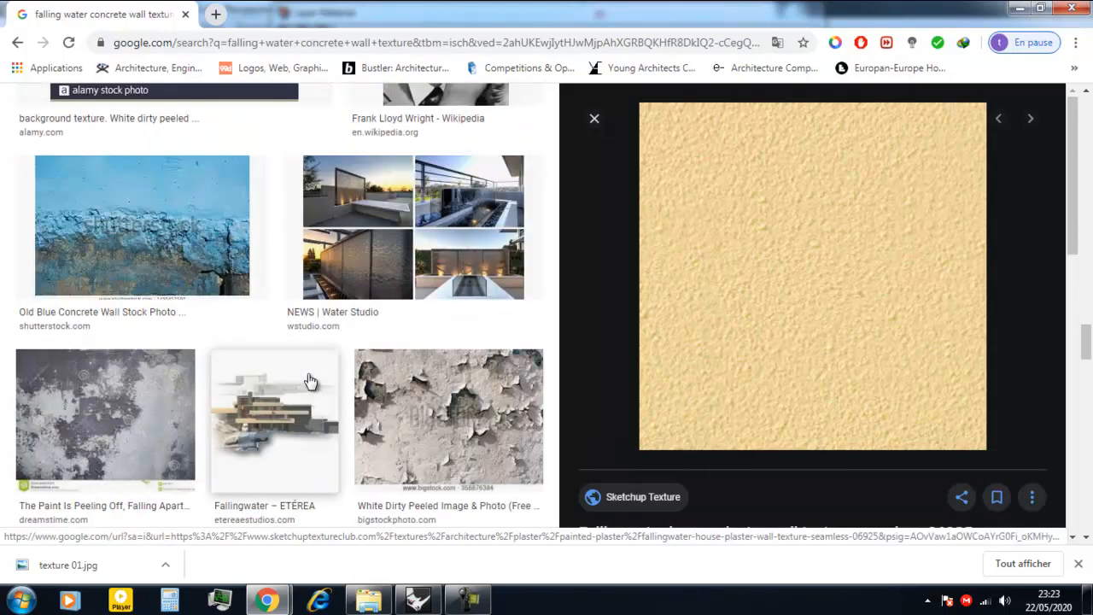
right_click(643, 312)
left_click(718, 196)
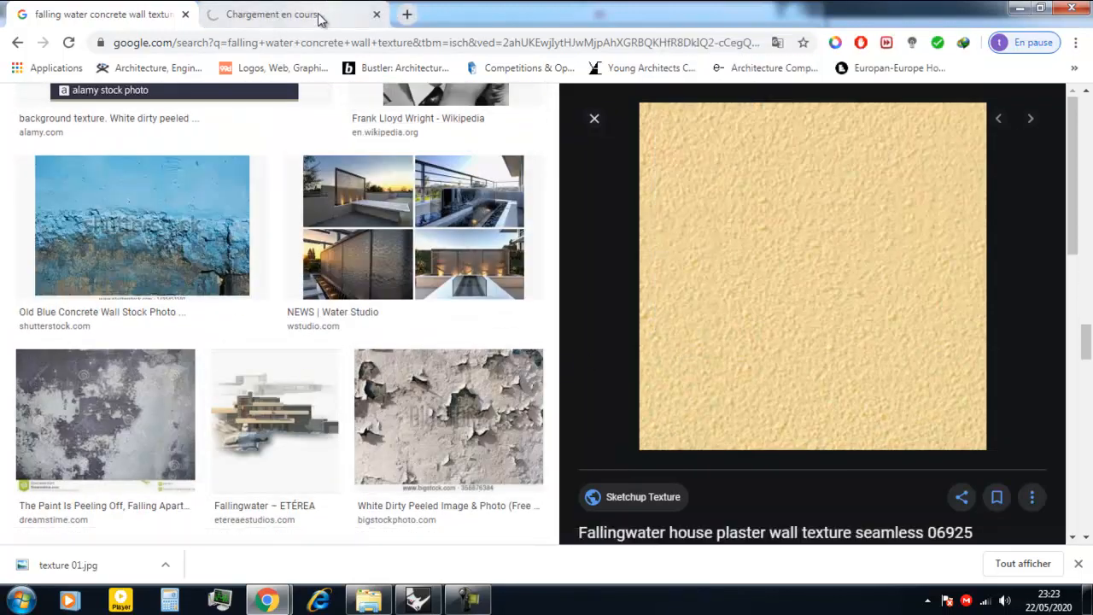
left_click(317, 16)
Step: Save the plaster texture image in the falling water folder as texture 02.jpg
right_click(467, 278)
left_click(486, 307)
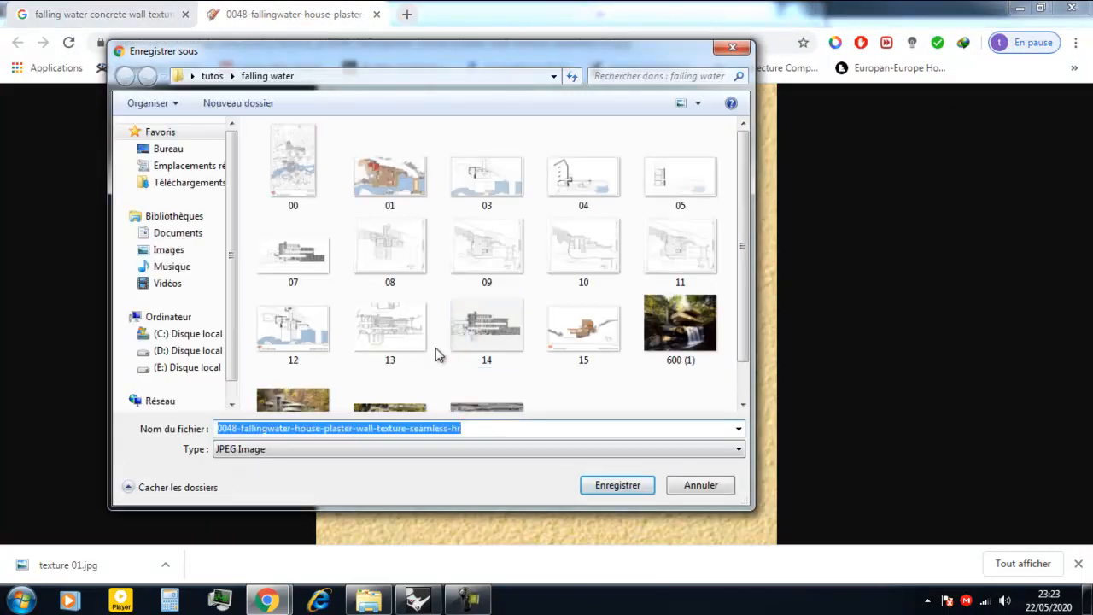
type("tex")
key("Down")
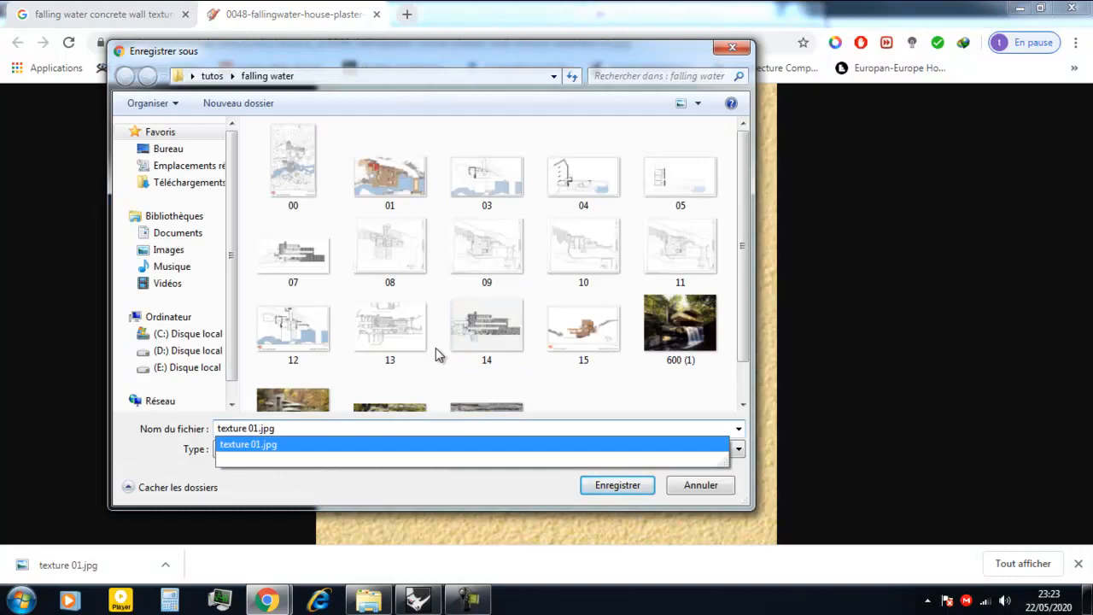
key("BackSpace")
key("BackSpace")
key("BackSpace")
key("BackSpace")
key("BackSpace")
type("2.jpg")
key("Return")
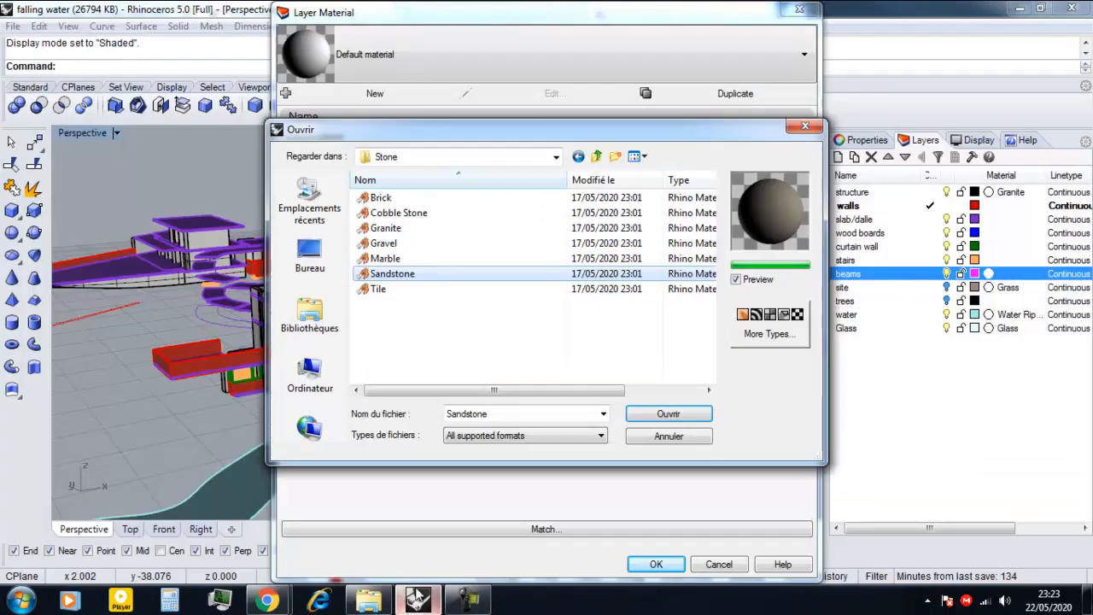
Step: Return to Rhinoceros, load the Sandstone material for the beams layer and open its color bitmap texture
left_click(668, 414)
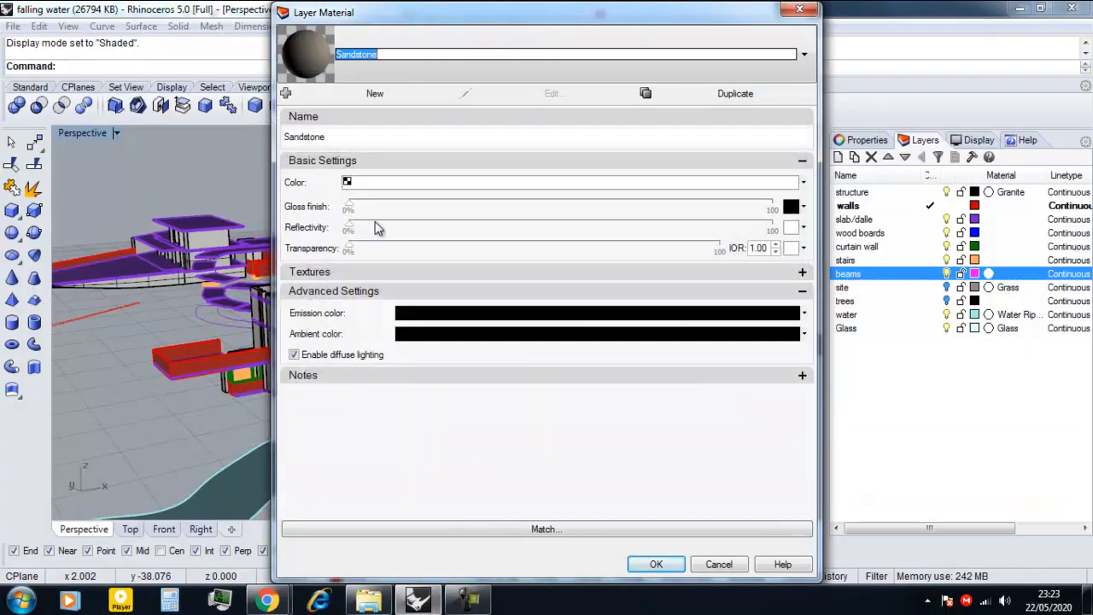
left_click(309, 271)
left_click(338, 307)
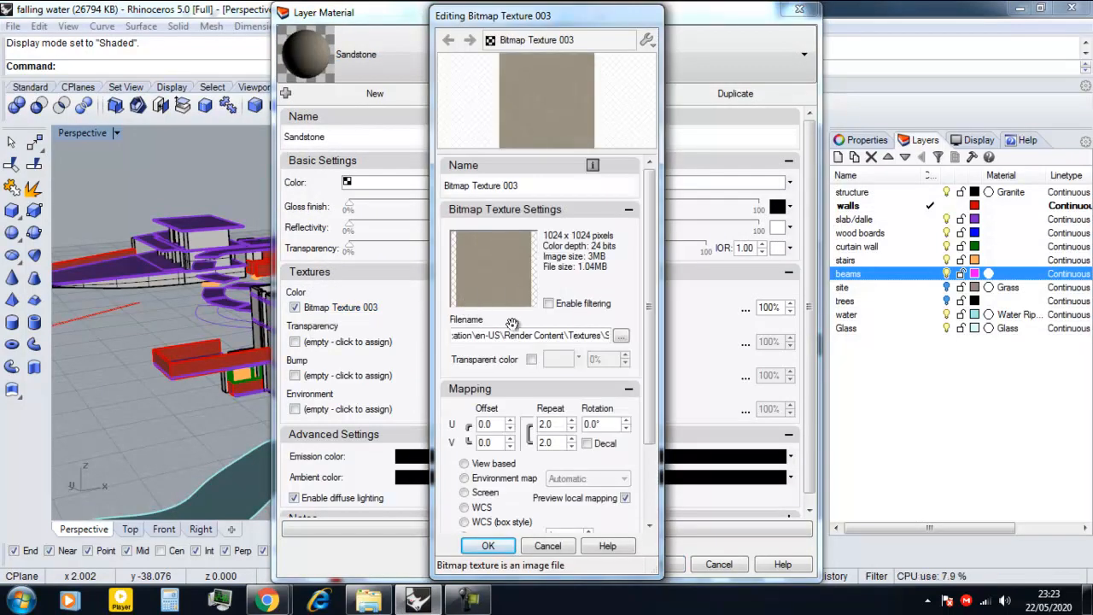
Step: Replace the Sandstone bitmap with texture 02 from the tutos/falling water folder and apply the material to the beams layer
left_click(621, 336)
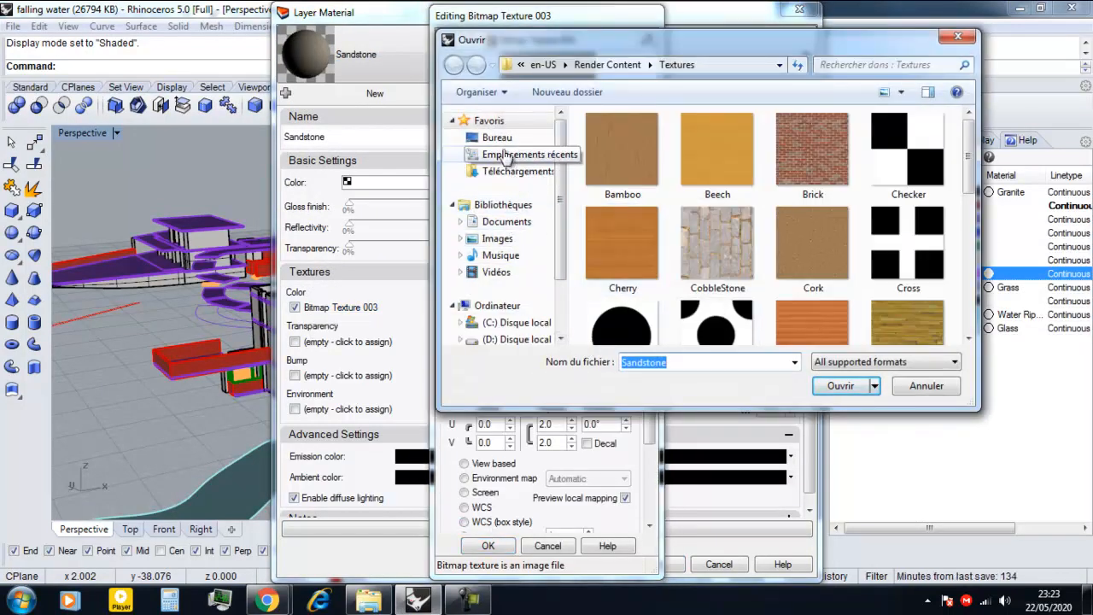
left_click(497, 138)
scroll(641, 274, "down", 3)
double_click(642, 278)
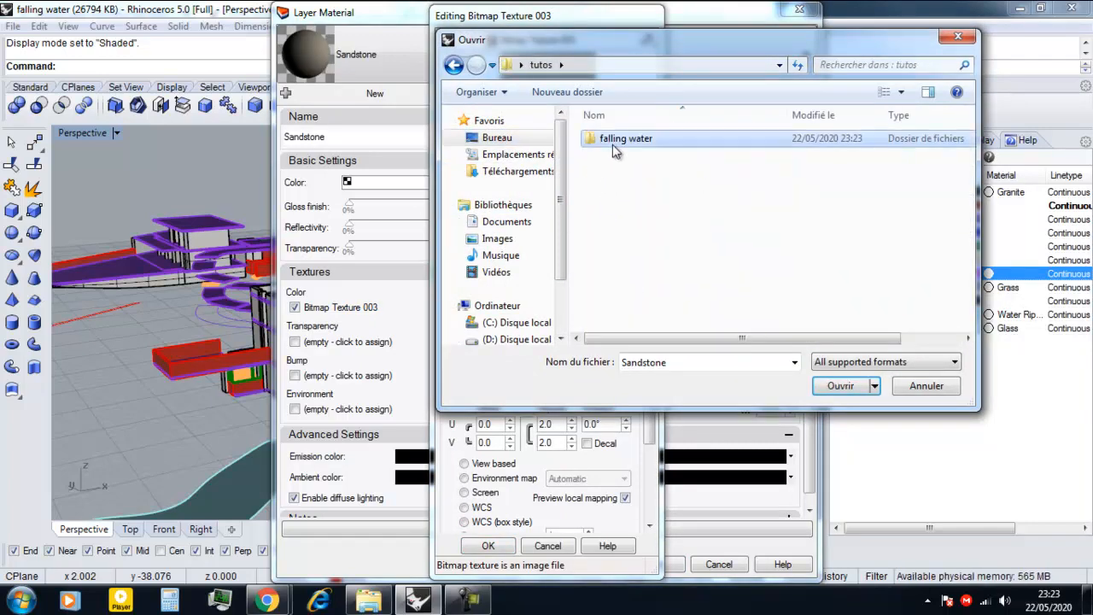
double_click(612, 138)
scroll(664, 282, "down", 3)
left_click(813, 294)
left_click(840, 385)
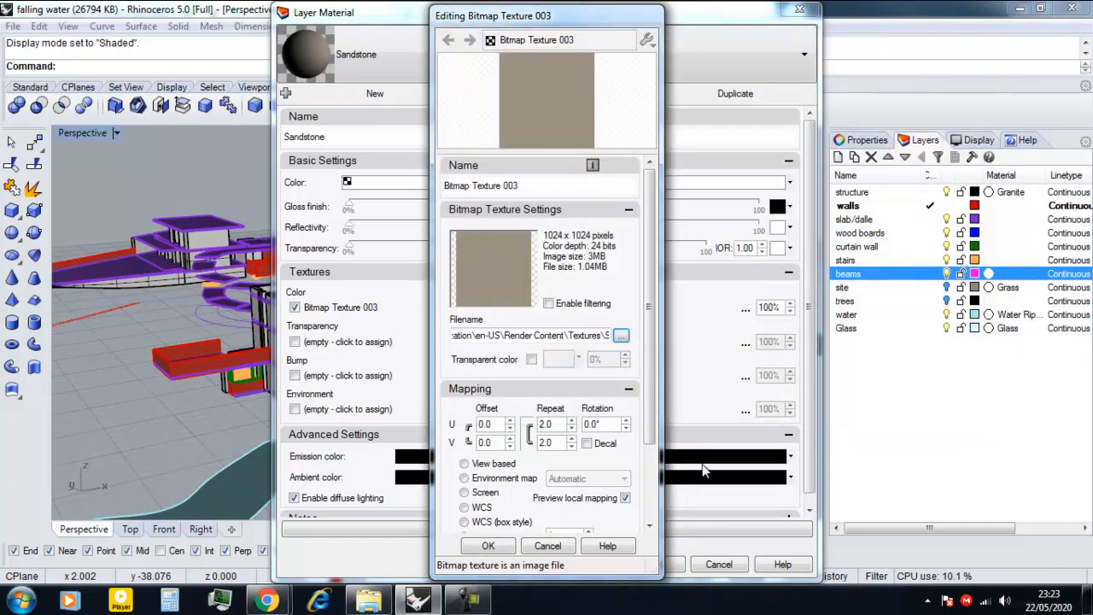
left_click(488, 546)
left_click(655, 565)
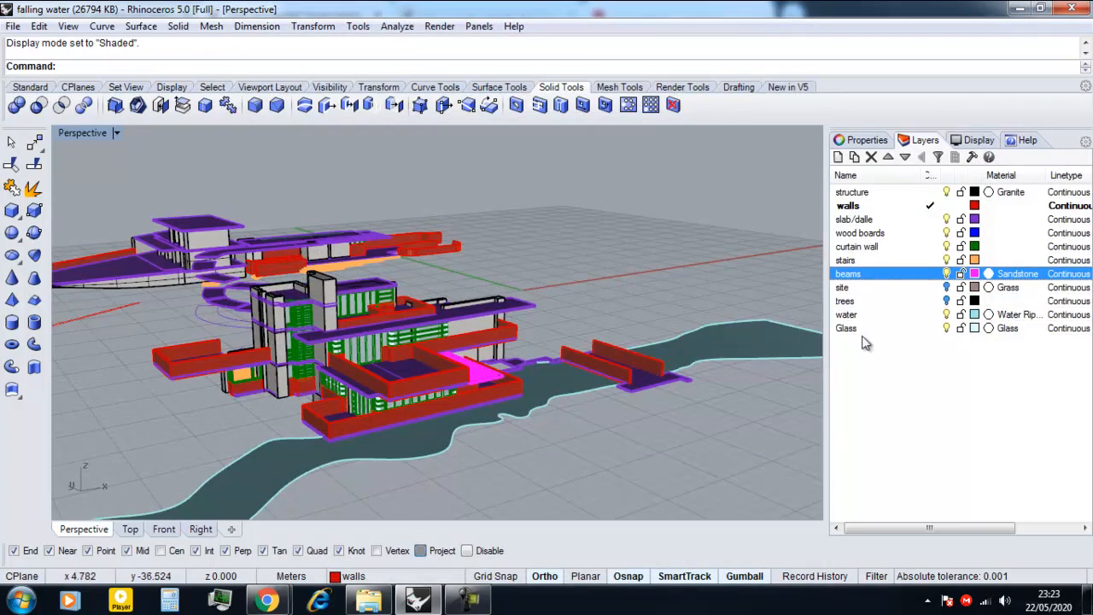
left_click(988, 220)
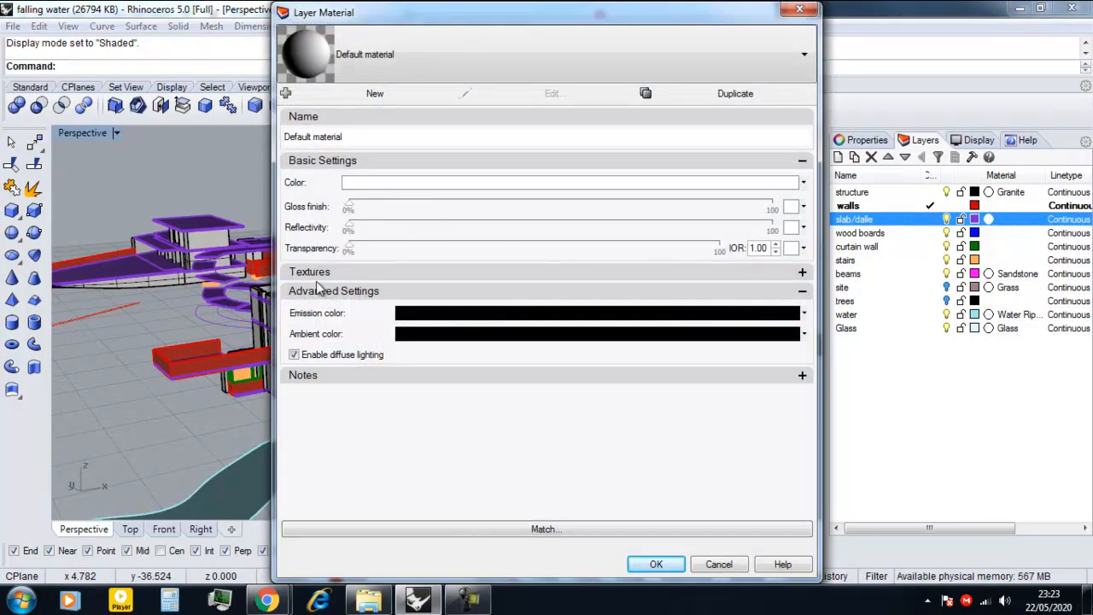
left_click(312, 271)
left_click(306, 96)
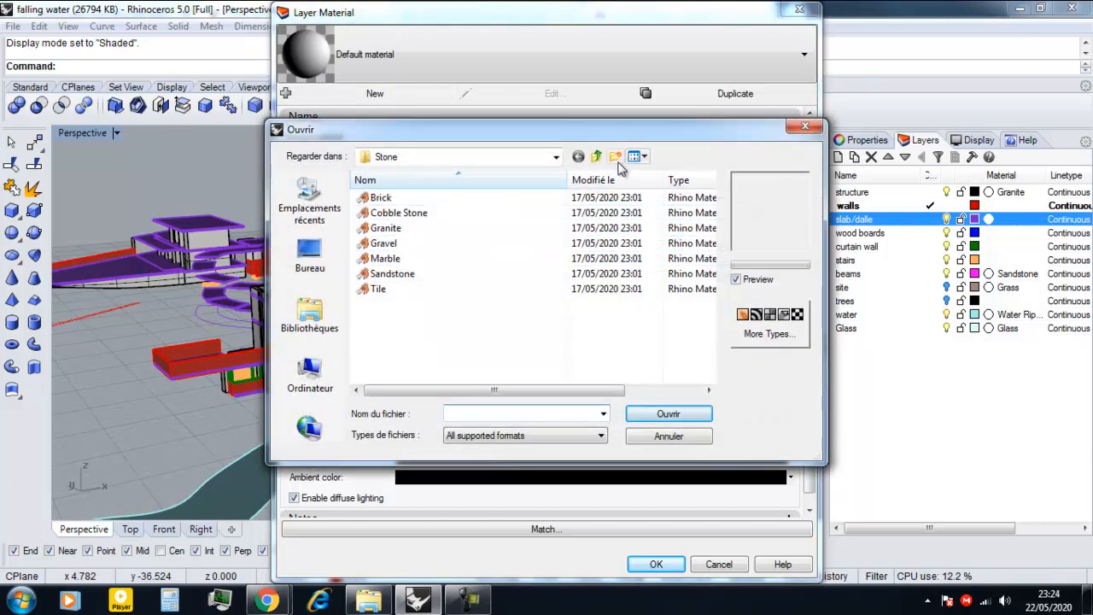
key("Escape")
key("Escape")
right_click(999, 231)
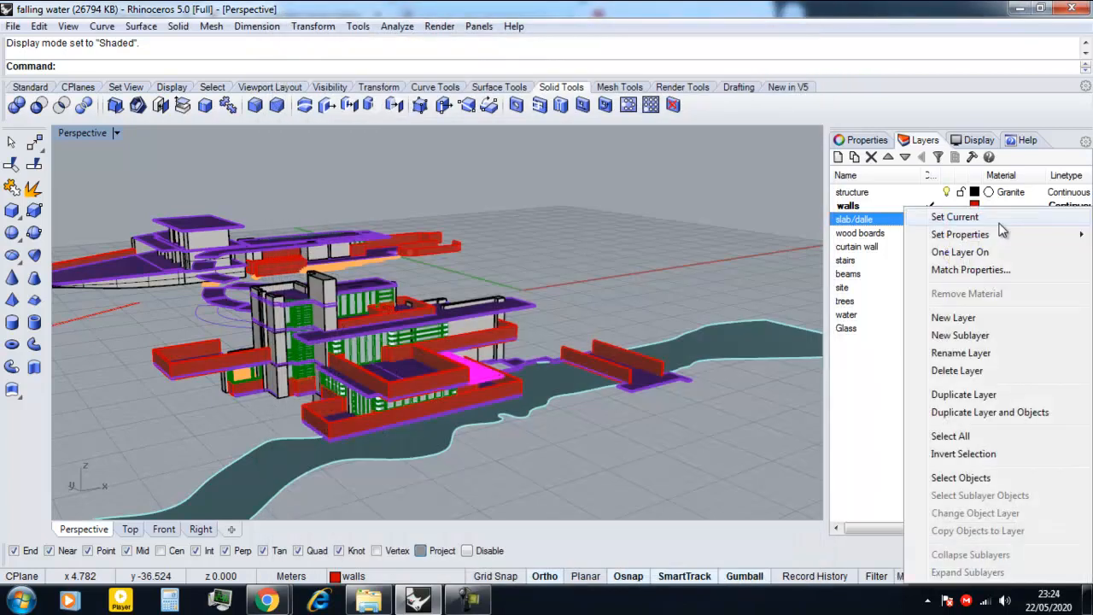
key("Escape")
left_click(998, 274)
key("Escape")
right_click(1001, 277)
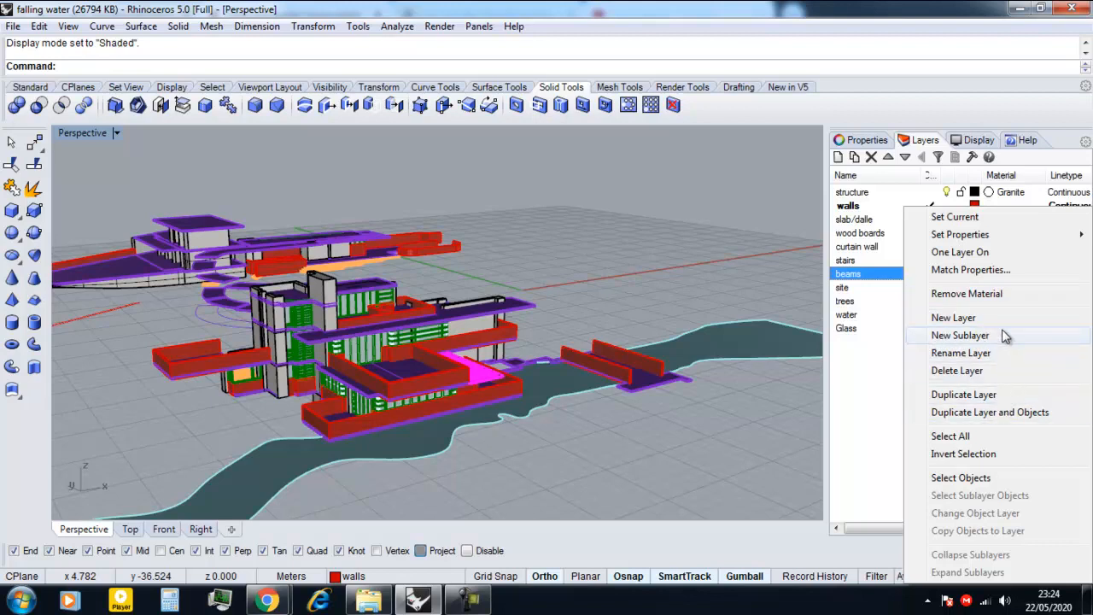
mouse_move(1004, 244)
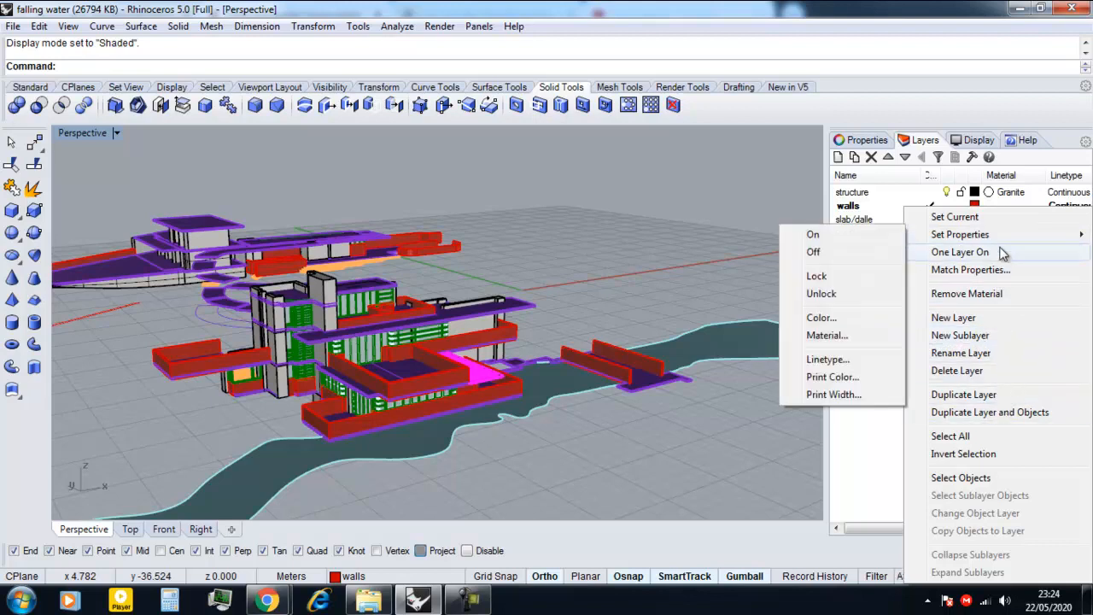
key("Escape")
key("Escape")
Step: Load the Sandstone material from the library for the slab/dalle layer and open its color bitmap texture
left_click(995, 224)
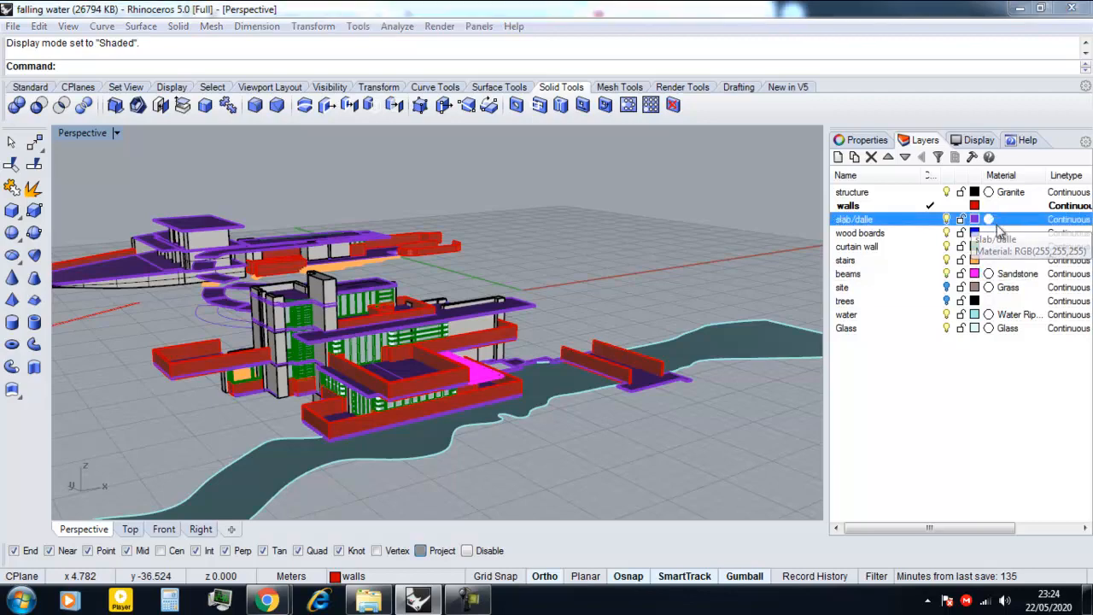
left_click(375, 93)
left_click(402, 274)
double_click(402, 274)
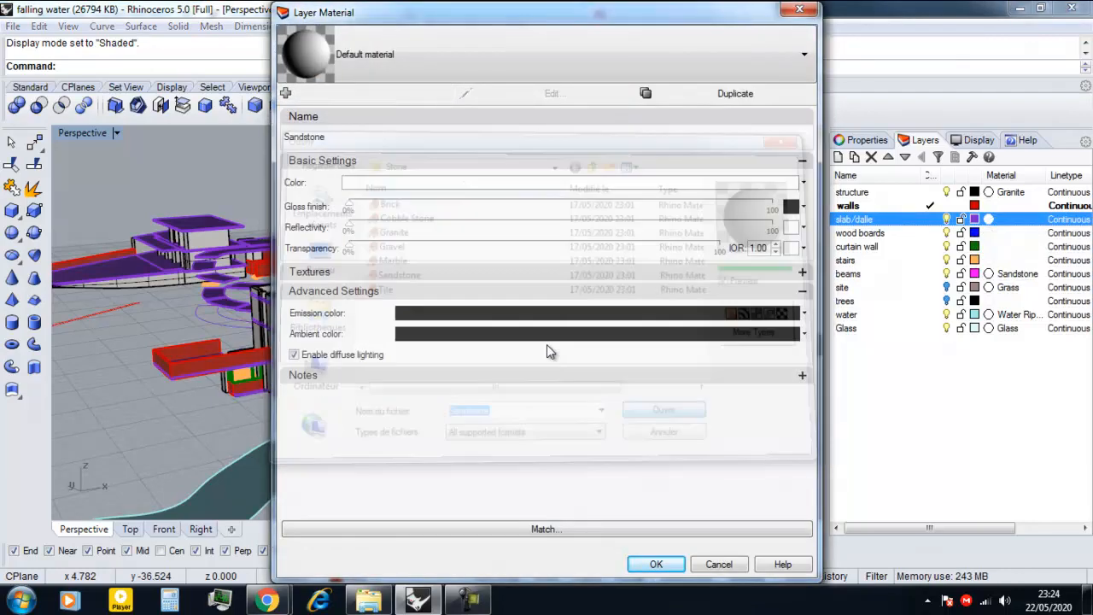
left_click(336, 307)
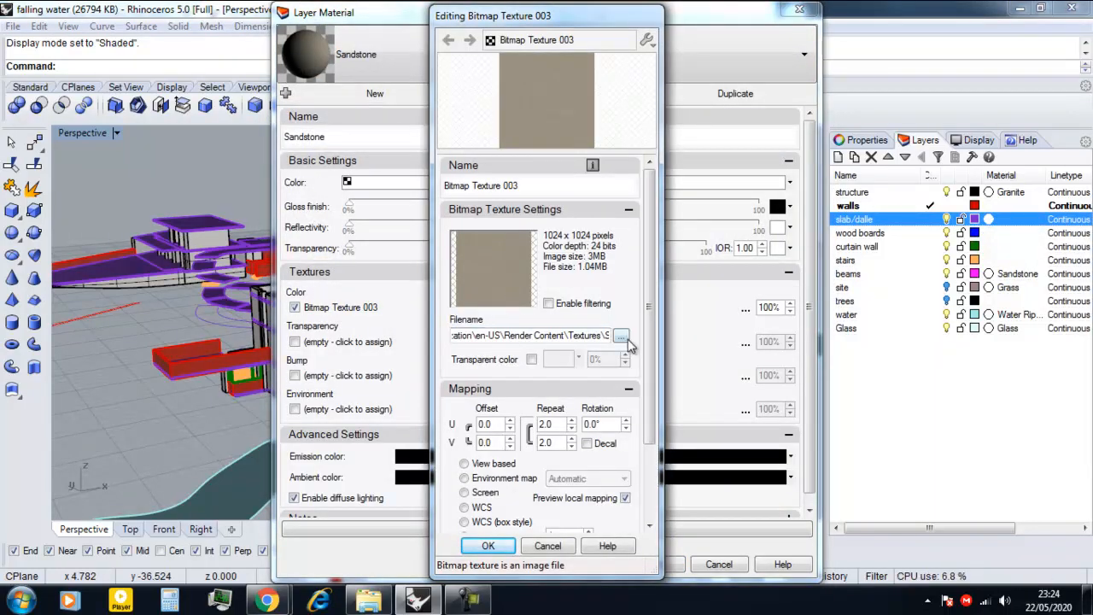
Step: Swap the slab/dalle material's bitmap for texture 02 from the tutos/falling water folder and apply the material
left_click(627, 339)
left_click(514, 140)
left_click(634, 303)
scroll(632, 303, "down", 10)
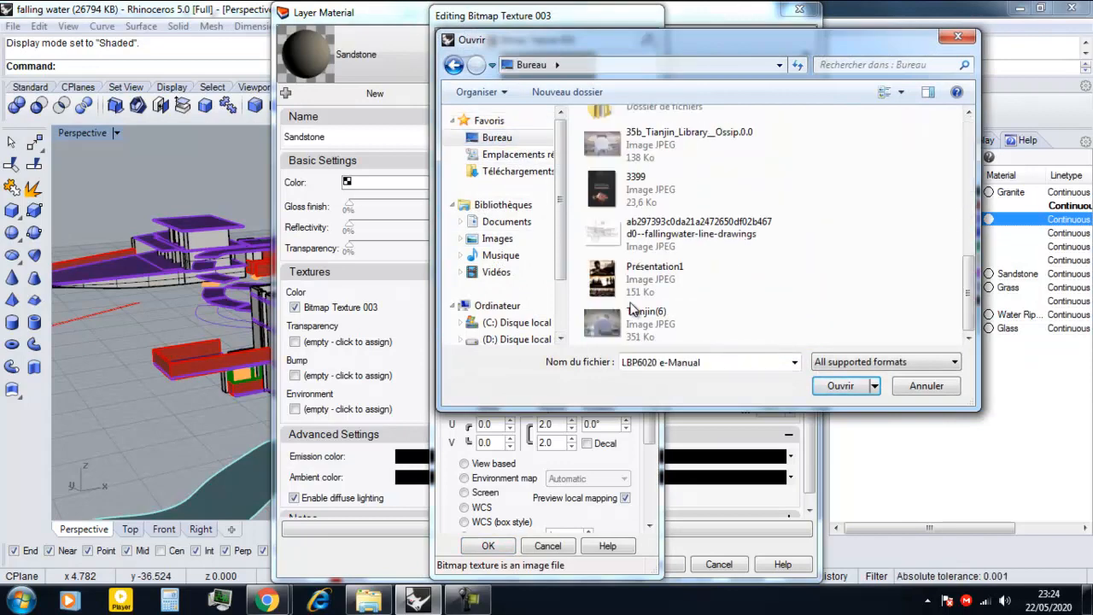
scroll(632, 265, "up", 1)
double_click(632, 222)
double_click(626, 139)
left_click(710, 279)
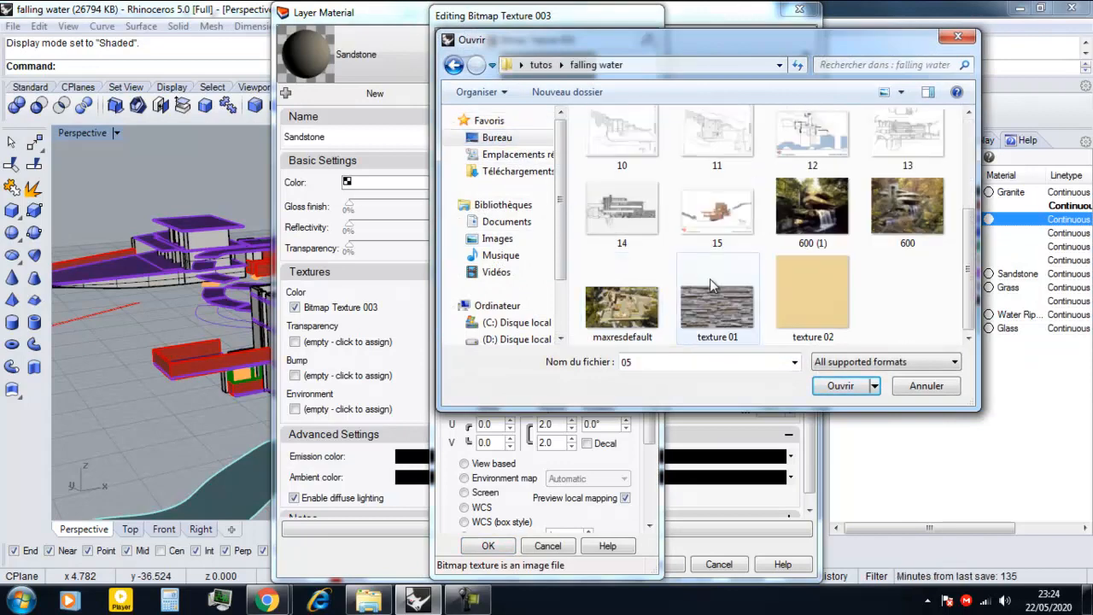
left_click(811, 295)
left_click(841, 386)
key("Return")
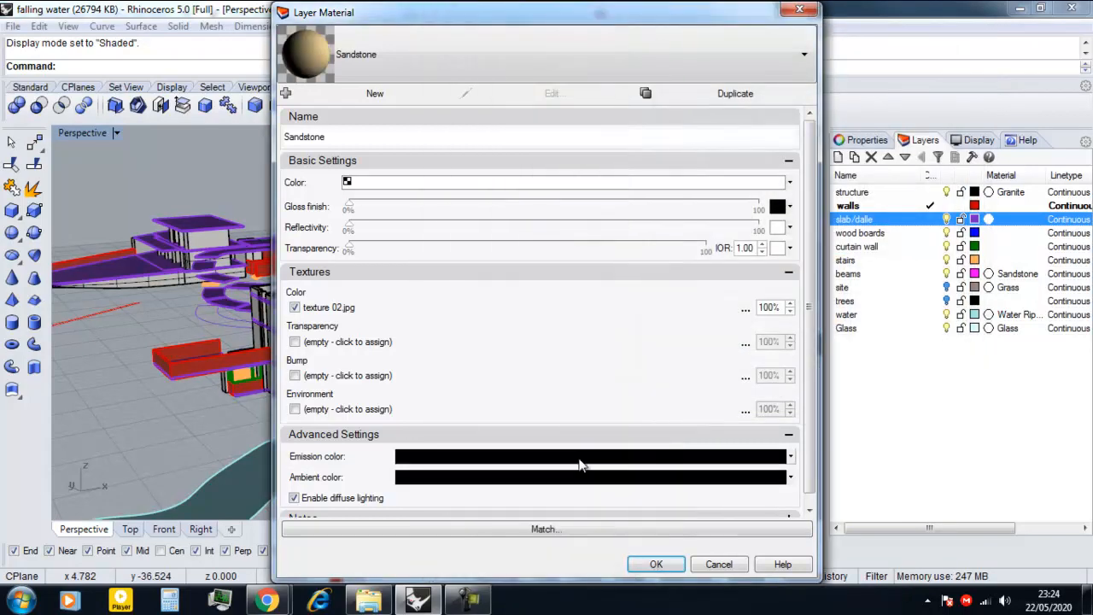
left_click(653, 565)
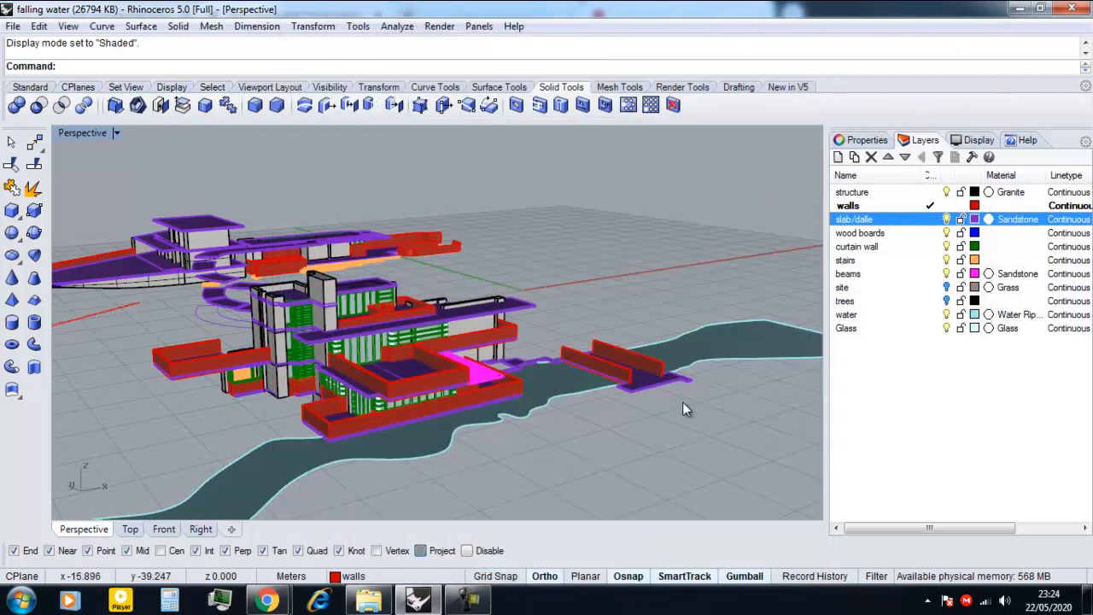
Step: Assign the Bamboo material from the library's Wood folder to the wood boards layer
left_click(991, 234)
left_click(375, 93)
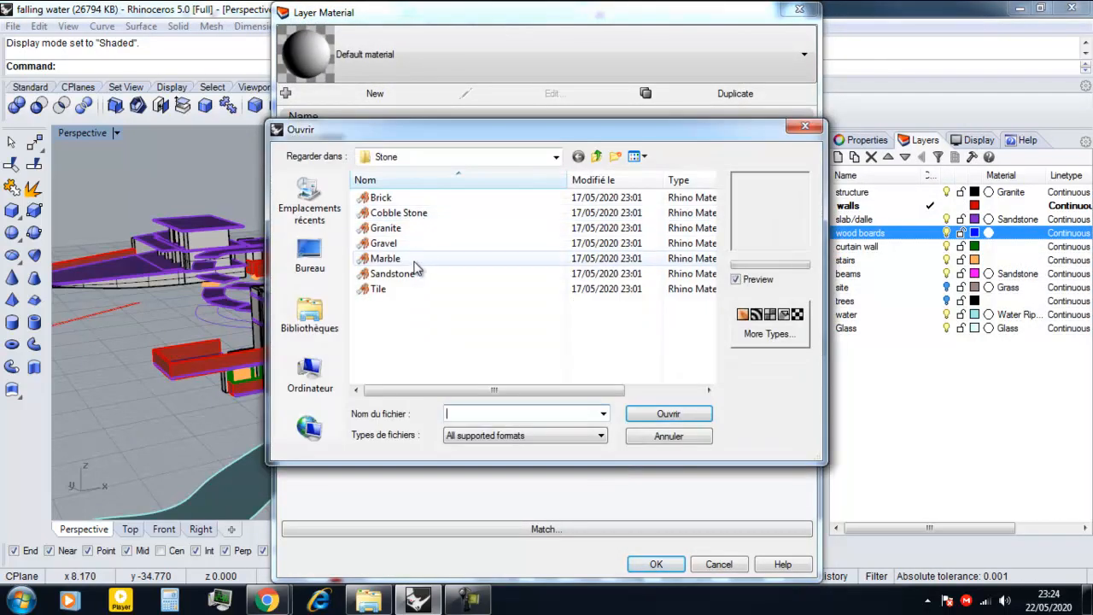
key("BackSpace")
double_click(383, 318)
left_click(384, 214)
left_click(390, 198)
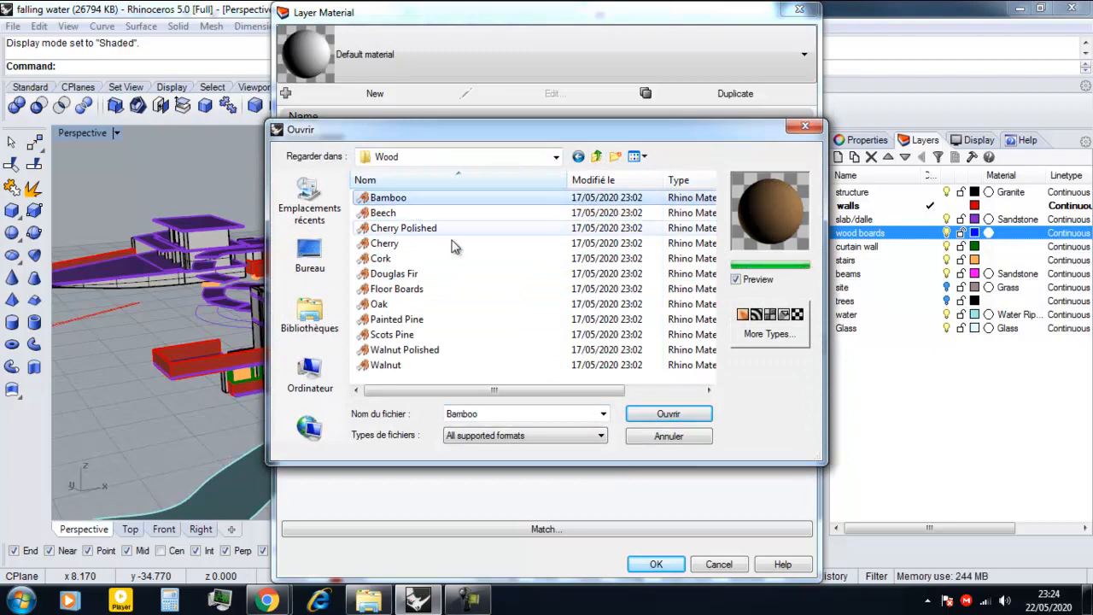
left_click(651, 413)
left_click(656, 563)
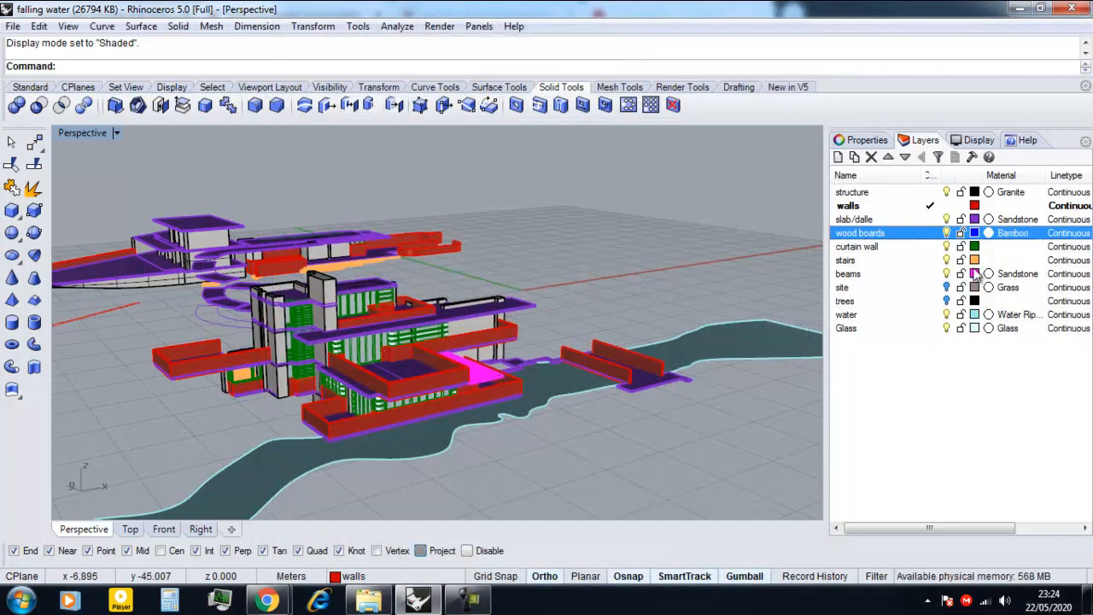
Step: Compare the materials in the library's Metal folder and load Silver for the curtain wall layer
left_click(991, 247)
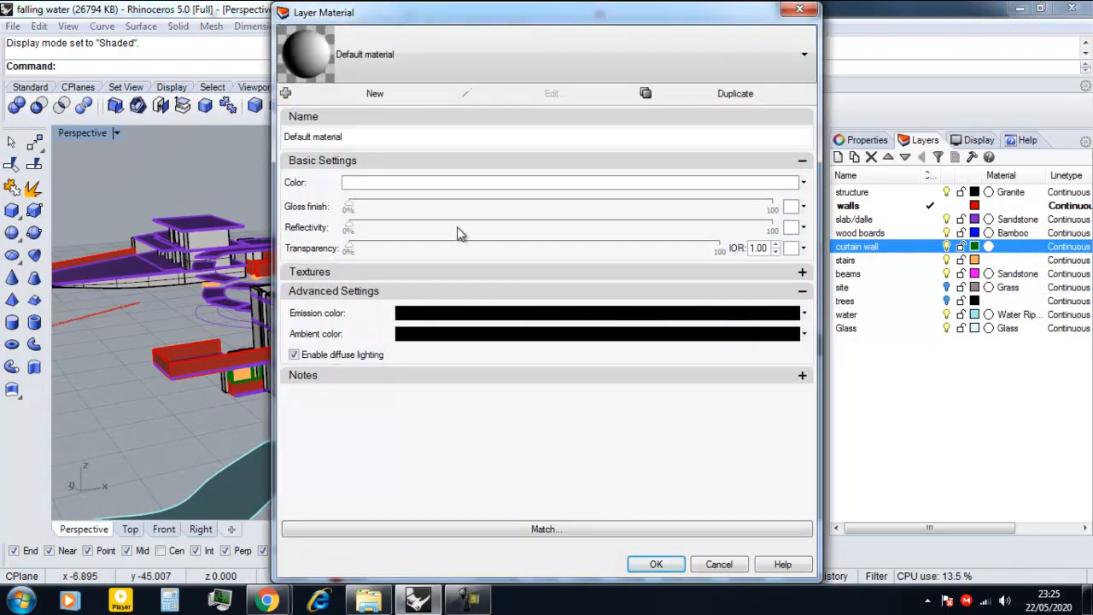
left_click(325, 97)
left_click(598, 157)
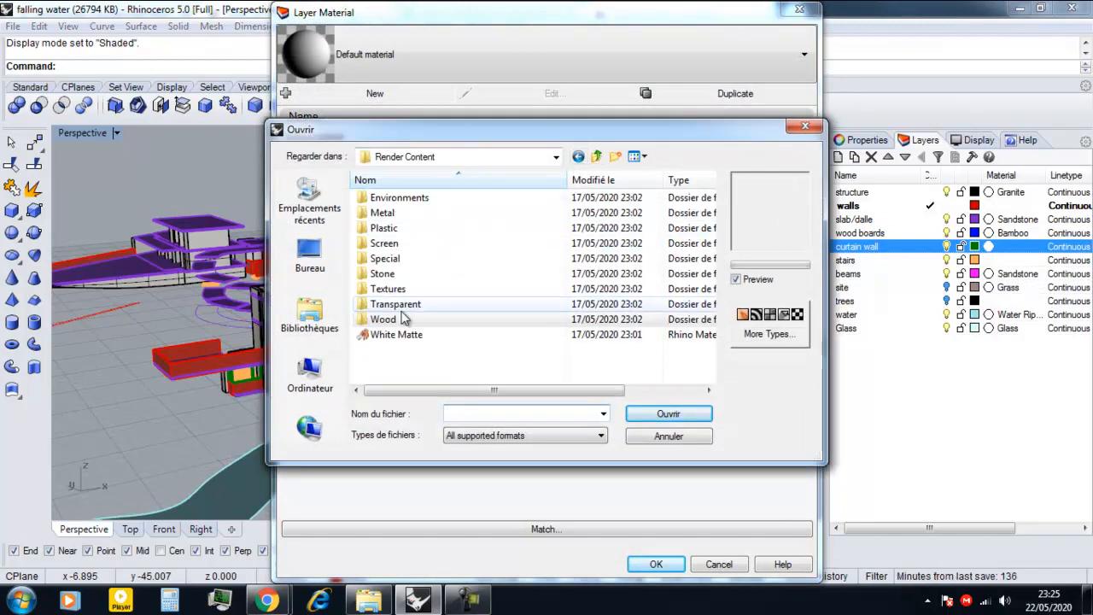
double_click(382, 212)
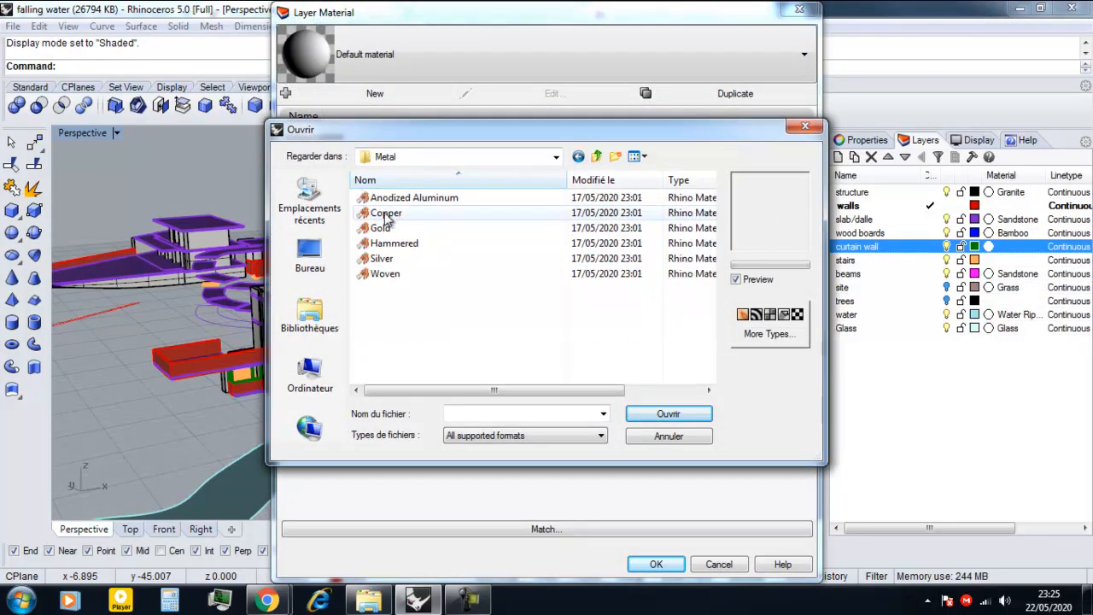
left_click(384, 213)
left_click(388, 197)
left_click(391, 228)
left_click(396, 244)
left_click(396, 258)
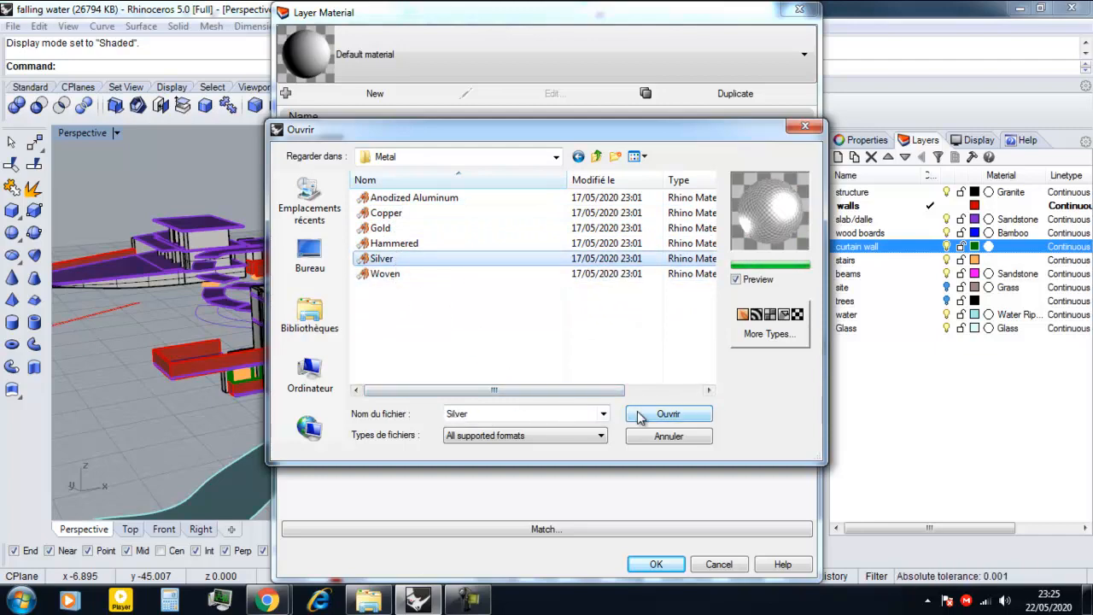
left_click(666, 414)
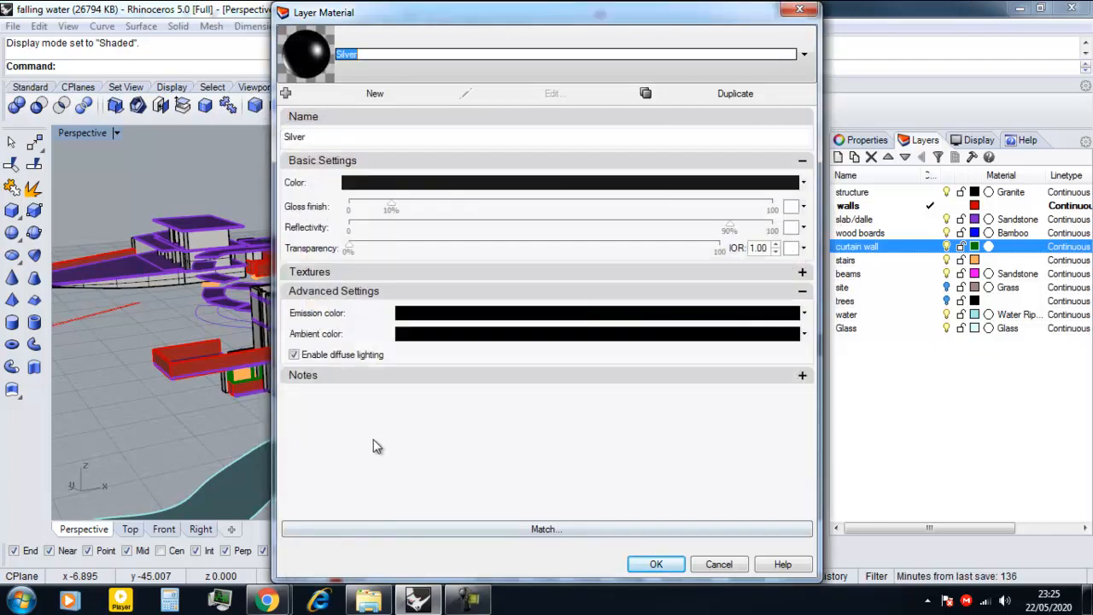
Step: Set the Silver material's base color to a muted reddish brown and apply it to the curtain wall layer
left_click(675, 194)
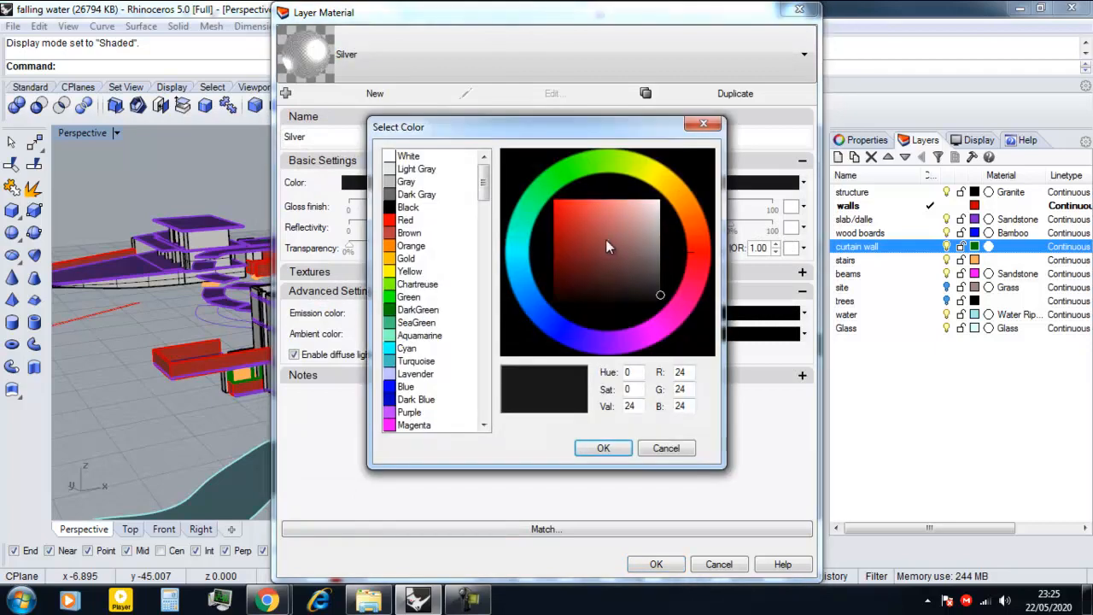
left_click_drag(607, 237, 603, 256)
left_click(583, 452)
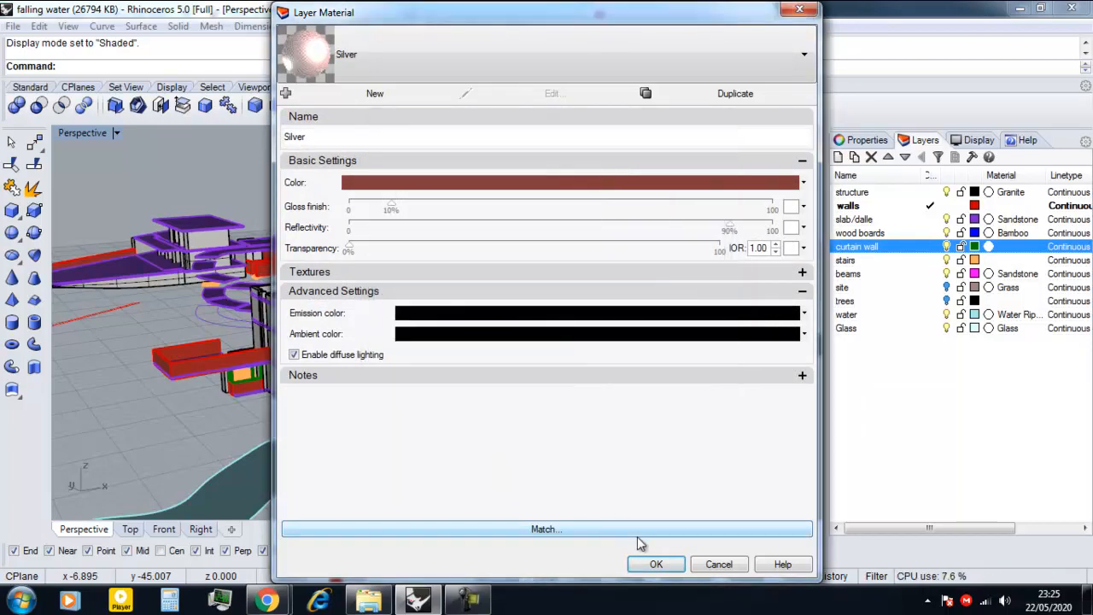
left_click(655, 563)
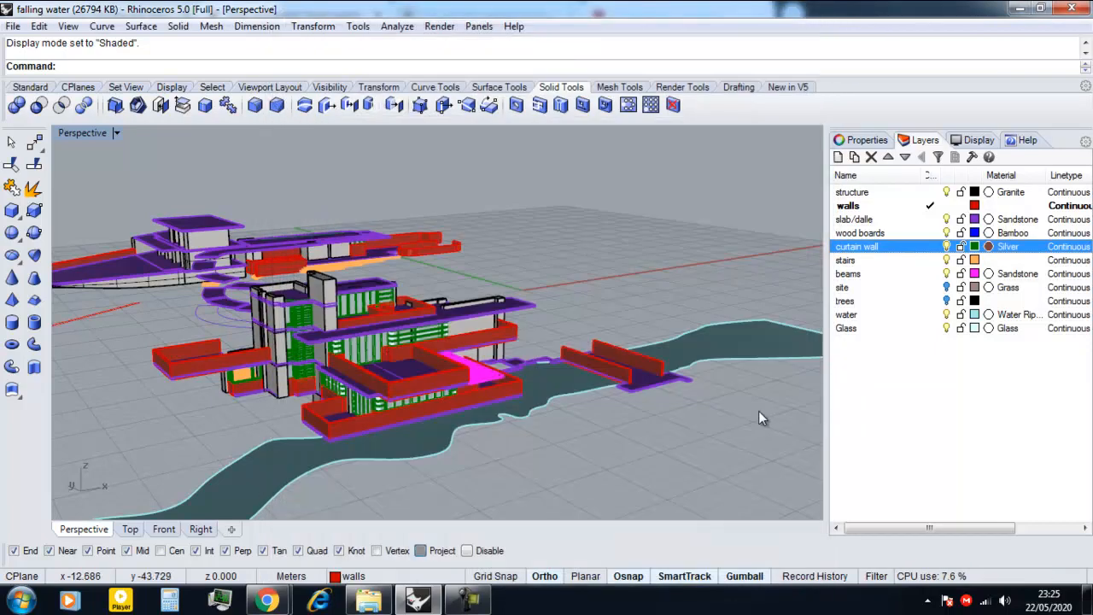
Step: Assign the Granite material from the library's Stone folder to the stairs layer
left_click(990, 261)
left_click(375, 93)
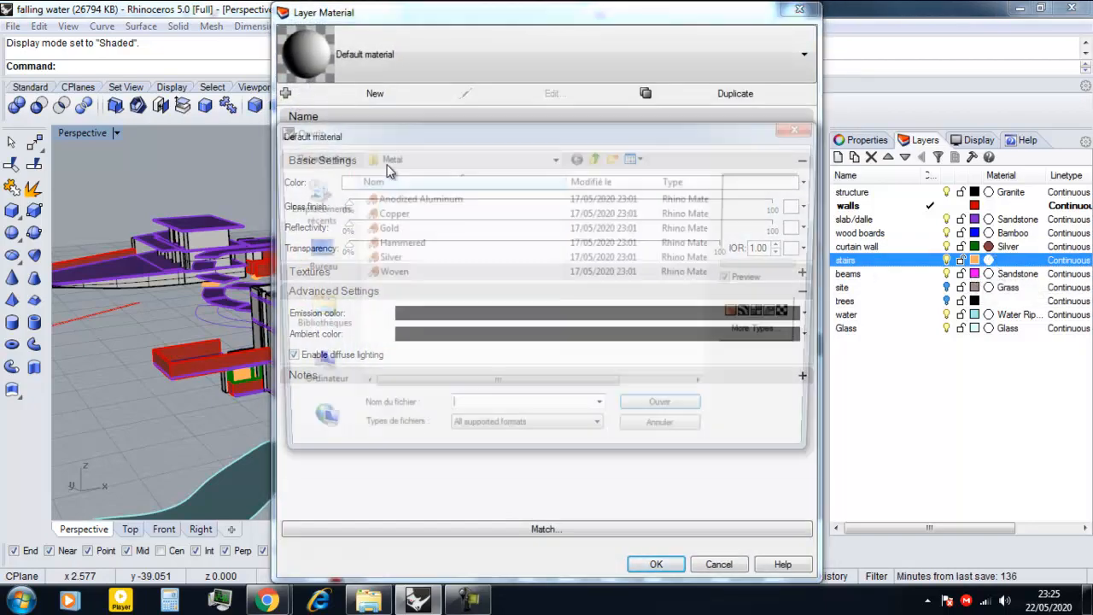
left_click(598, 158)
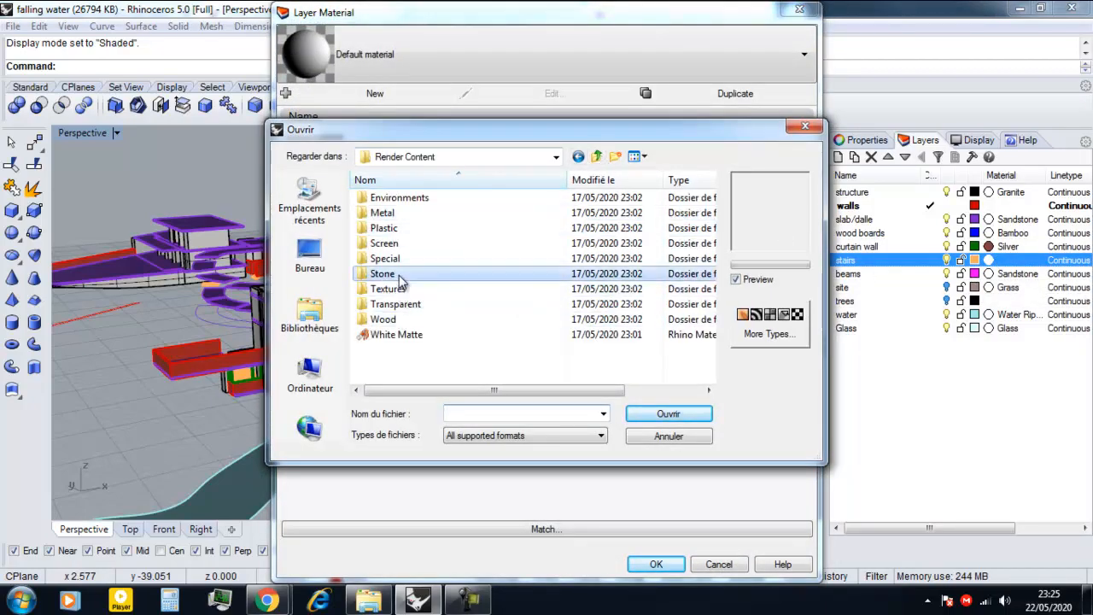
double_click(378, 273)
left_click(392, 230)
left_click(670, 413)
left_click(655, 564)
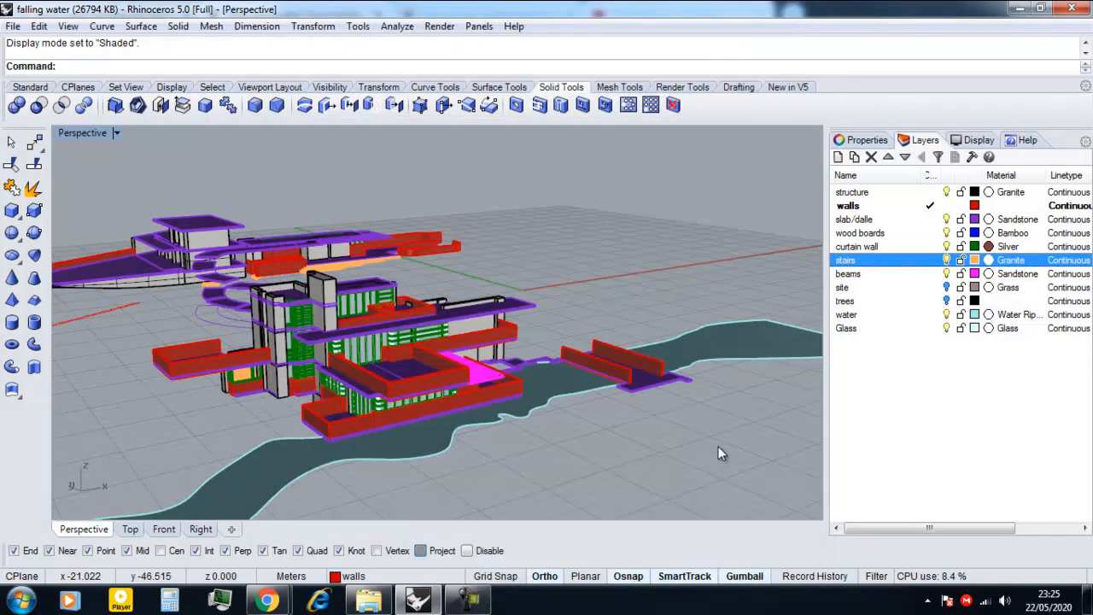
Step: Load the Sandstone material from the library's Stone folder for the walls layer
left_click(989, 205)
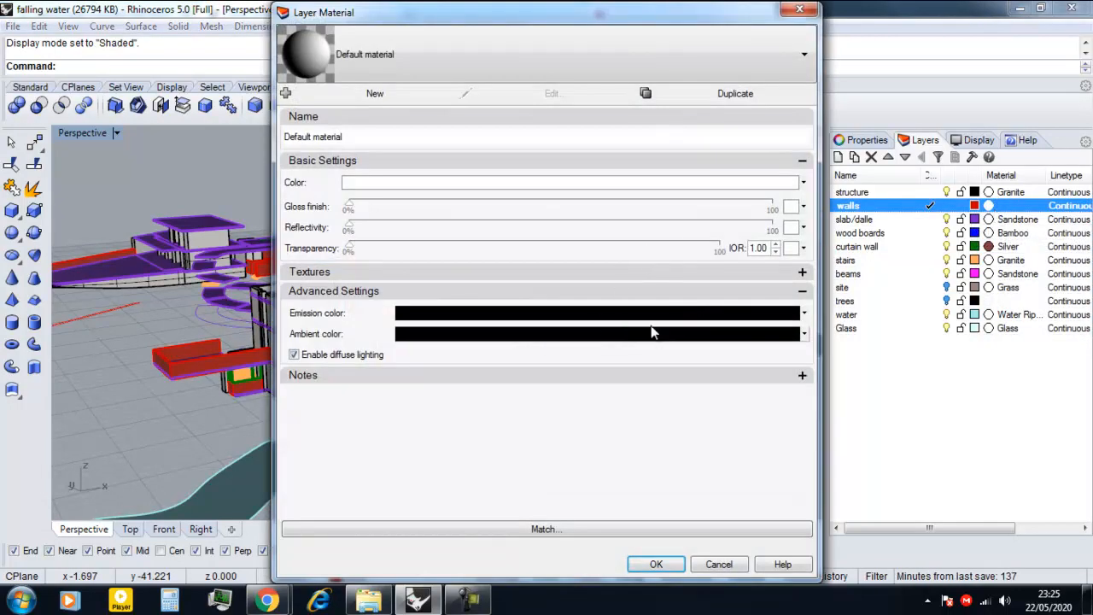
left_click(375, 93)
left_click(391, 273)
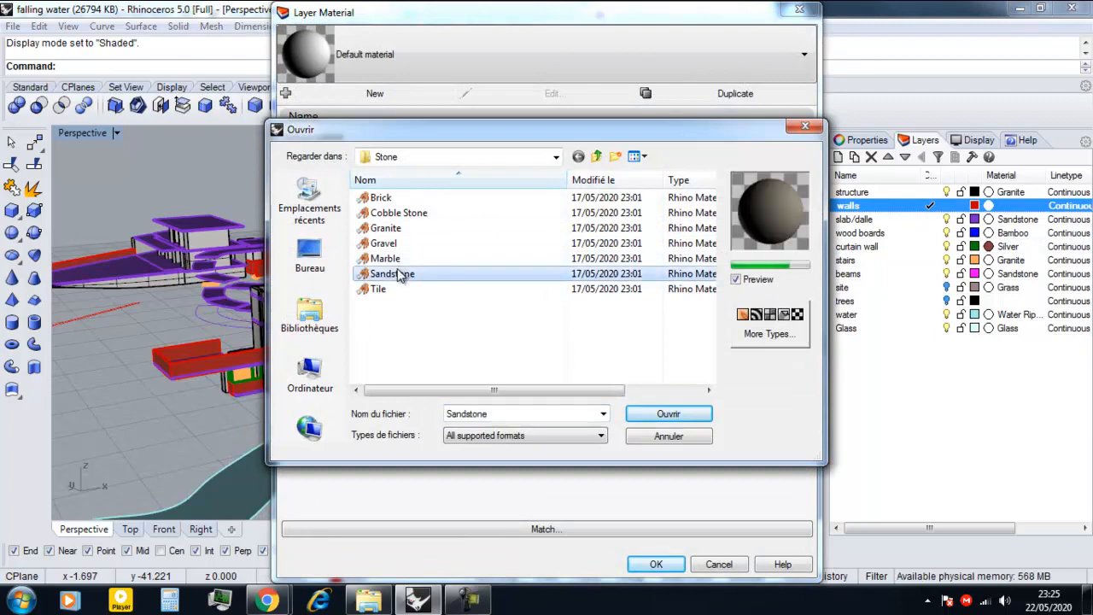
left_click(667, 413)
Step: Replace the walls material's bitmap with texture 02 from the desktop's tutos/falling water folder and apply the material
left_click(340, 307)
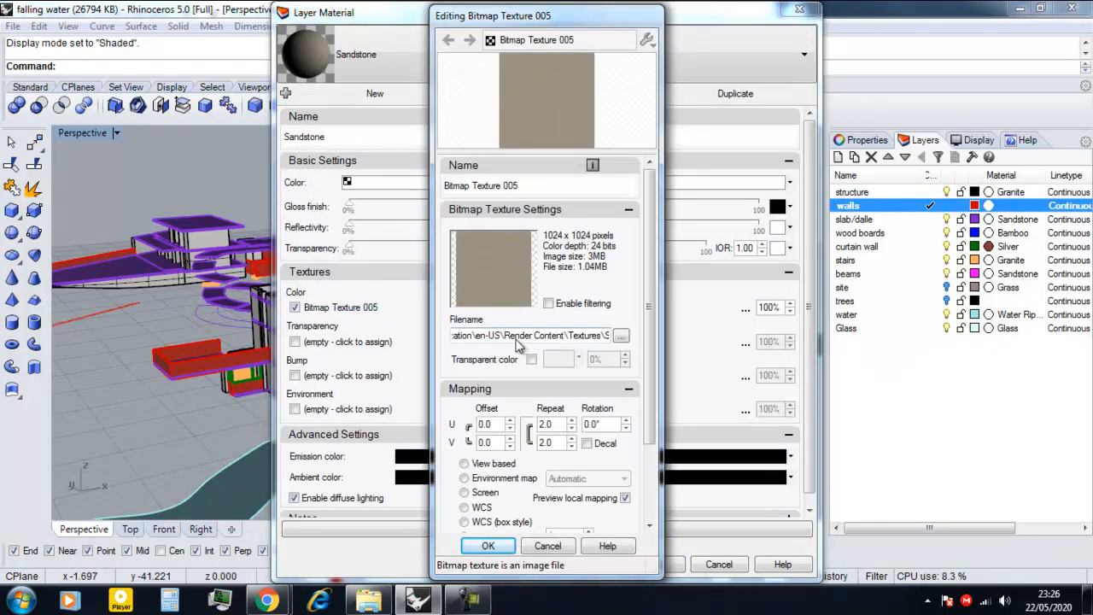
left_click(621, 335)
left_click(497, 138)
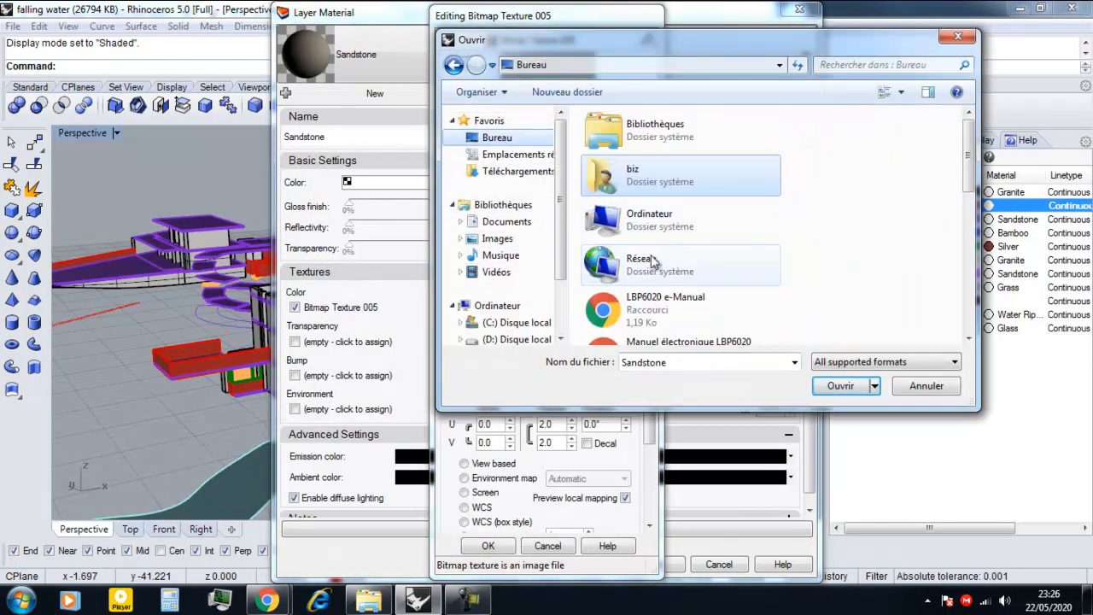
scroll(673, 293, "down", 5)
double_click(673, 293)
double_click(636, 139)
left_click(813, 294)
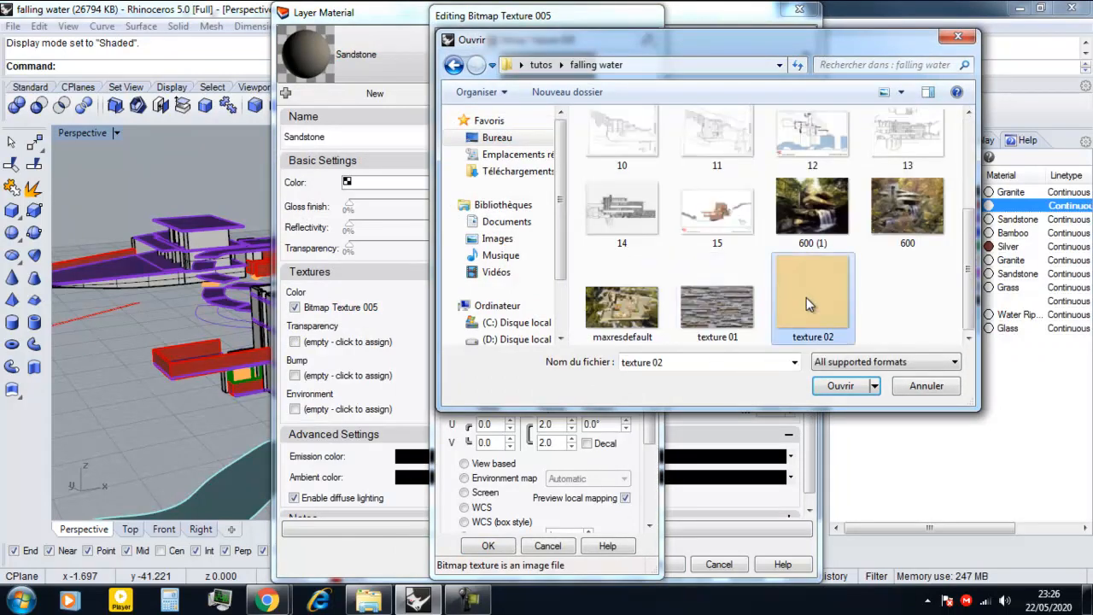
left_click(841, 387)
left_click(488, 546)
left_click(654, 564)
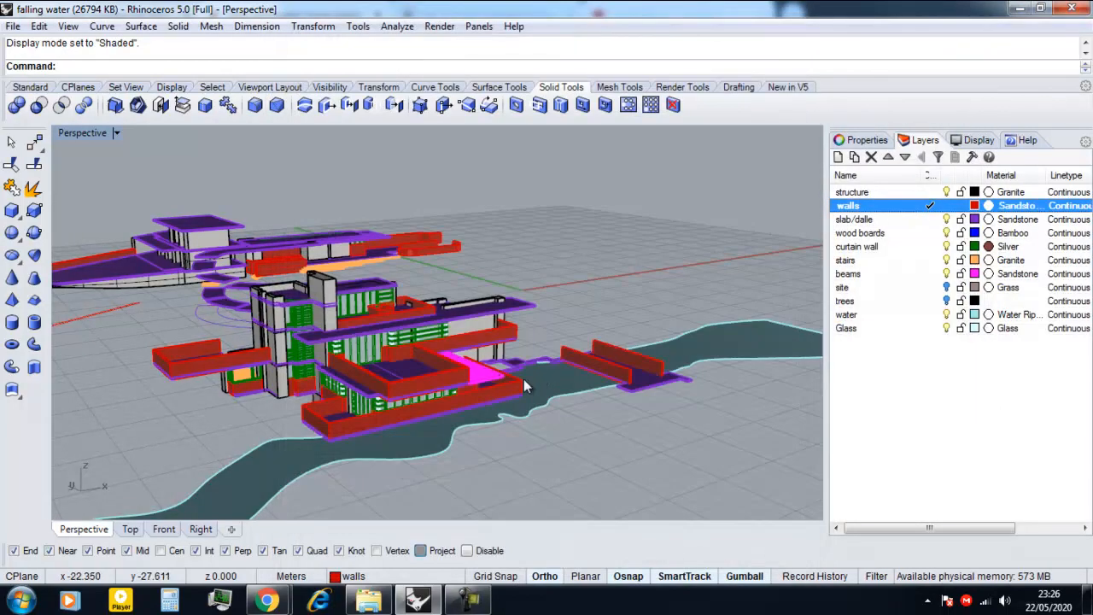
Step: Open the 600 (1) photo from the tutos/falling water folder in Windows Explorer, examine the concrete edges up close, and return to Rhinoceros
right_click_drag(447, 405, 405, 498)
left_click(369, 600)
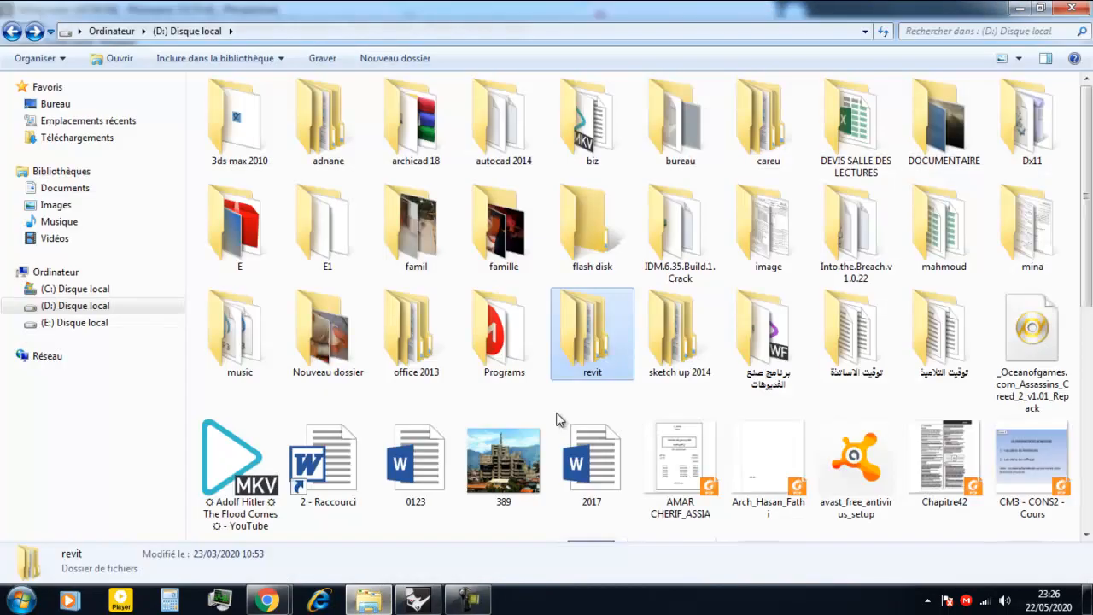
left_click(56, 103)
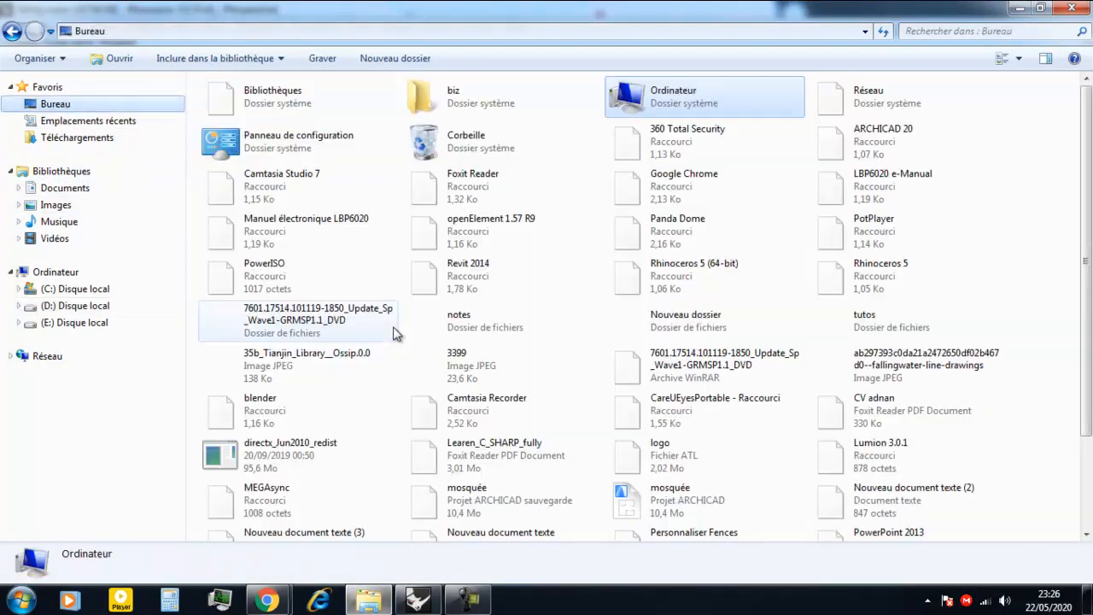
scroll(851, 210, "down", 2)
double_click(852, 210)
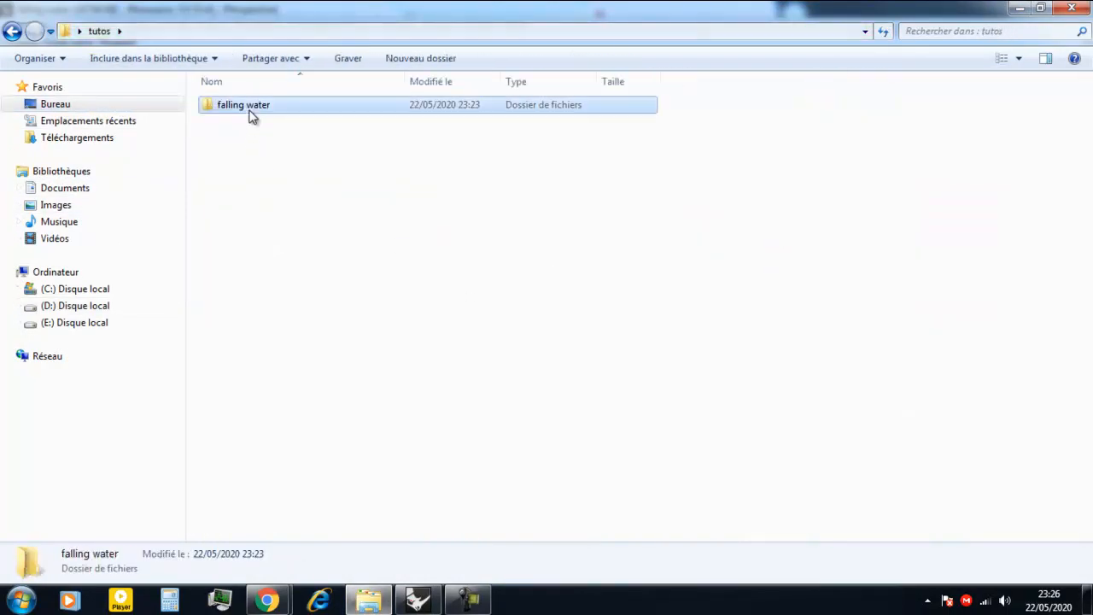
double_click(249, 109)
left_click(611, 225)
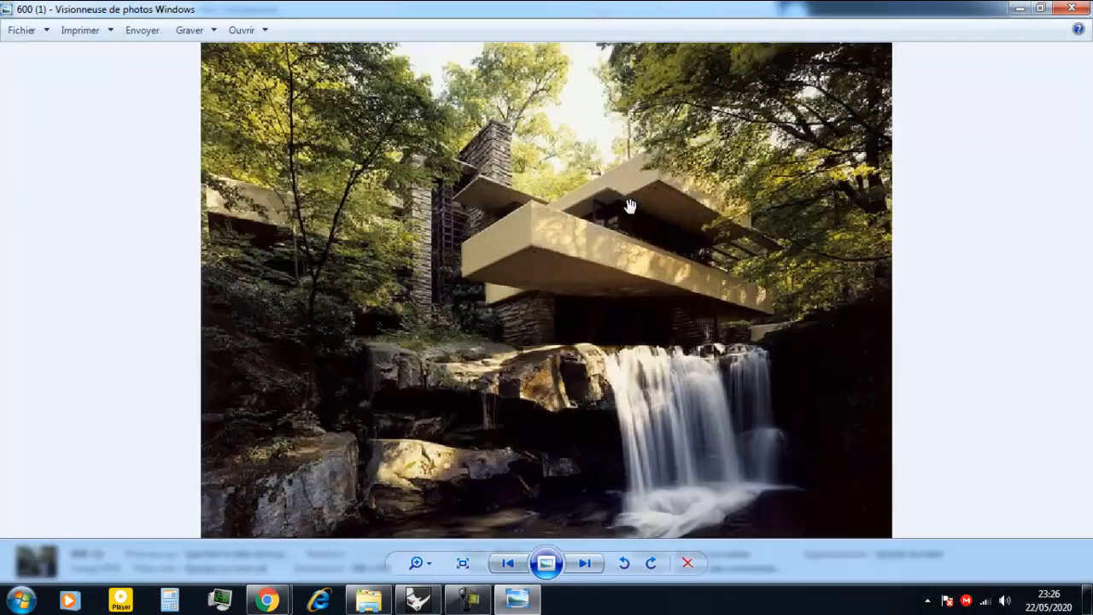
scroll(653, 172, "up", 10)
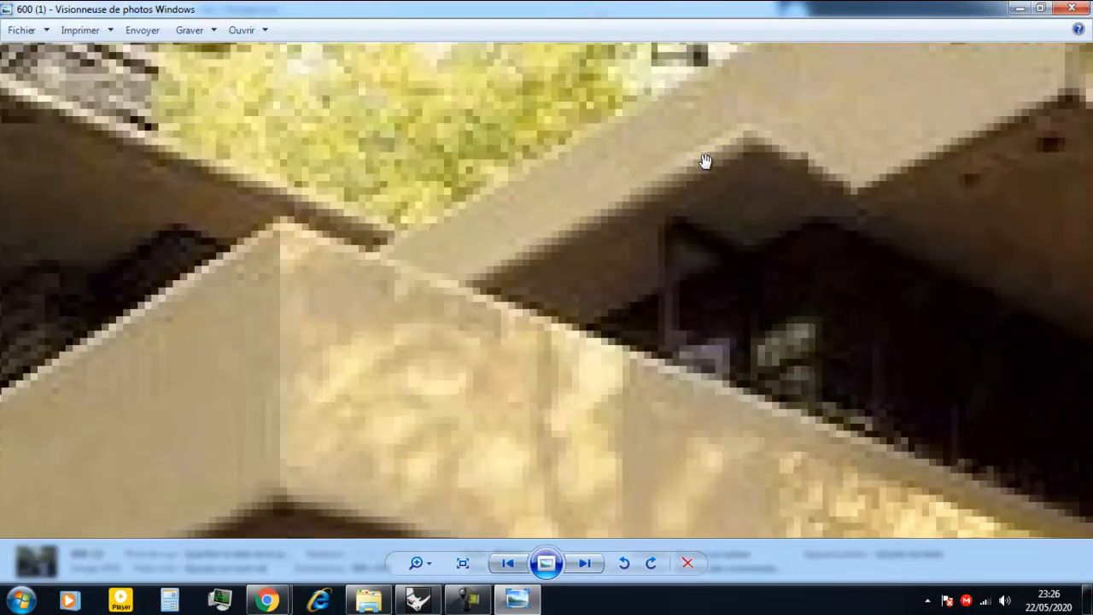
left_click(418, 600)
scroll(517, 310, "up", 8)
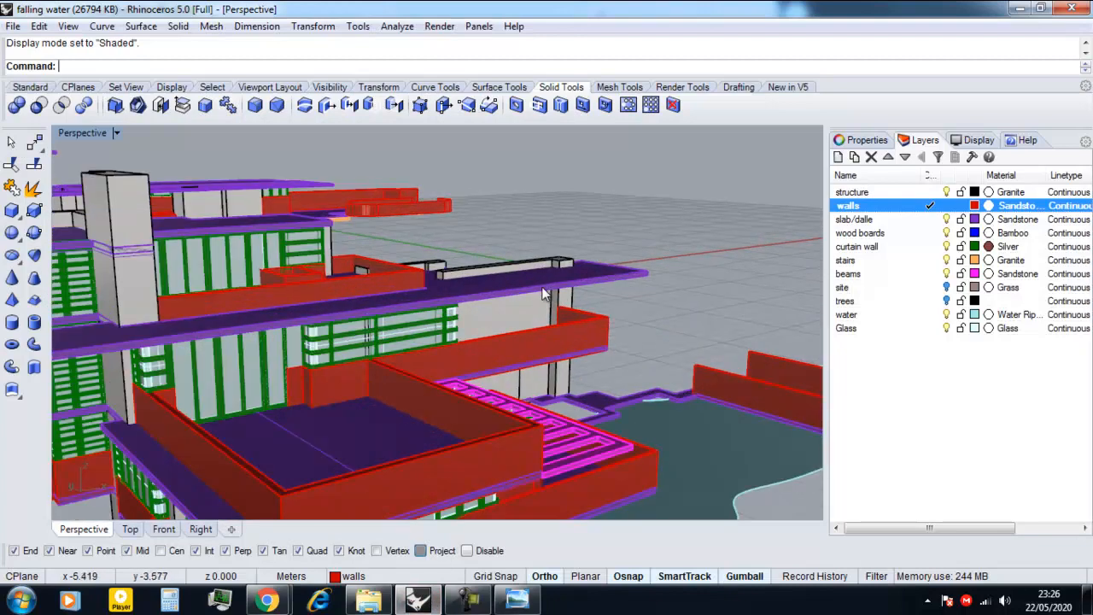
type("llet")
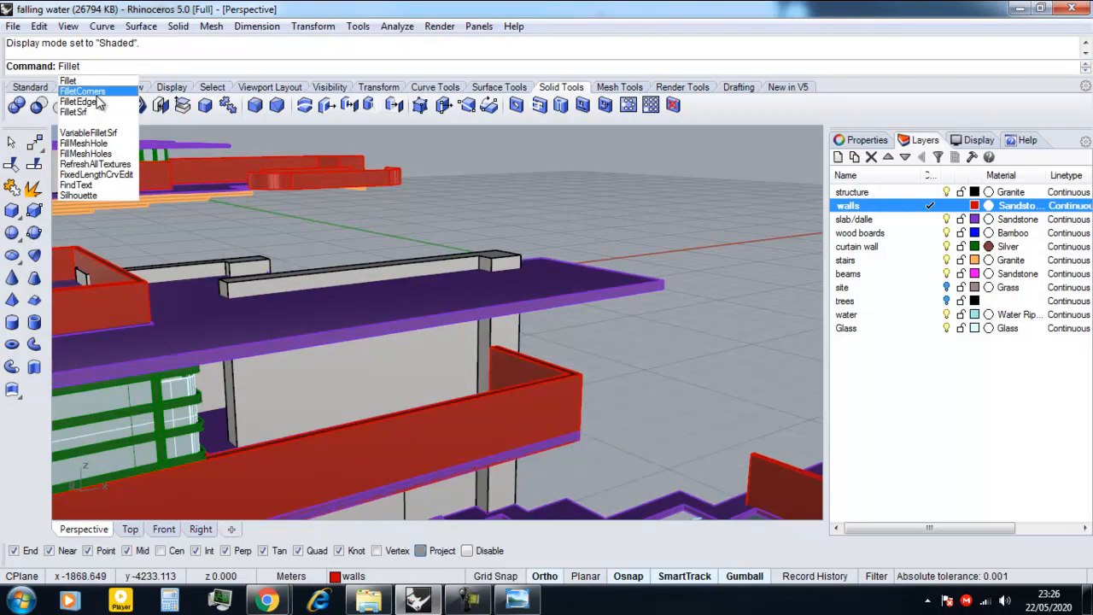
left_click(96, 92)
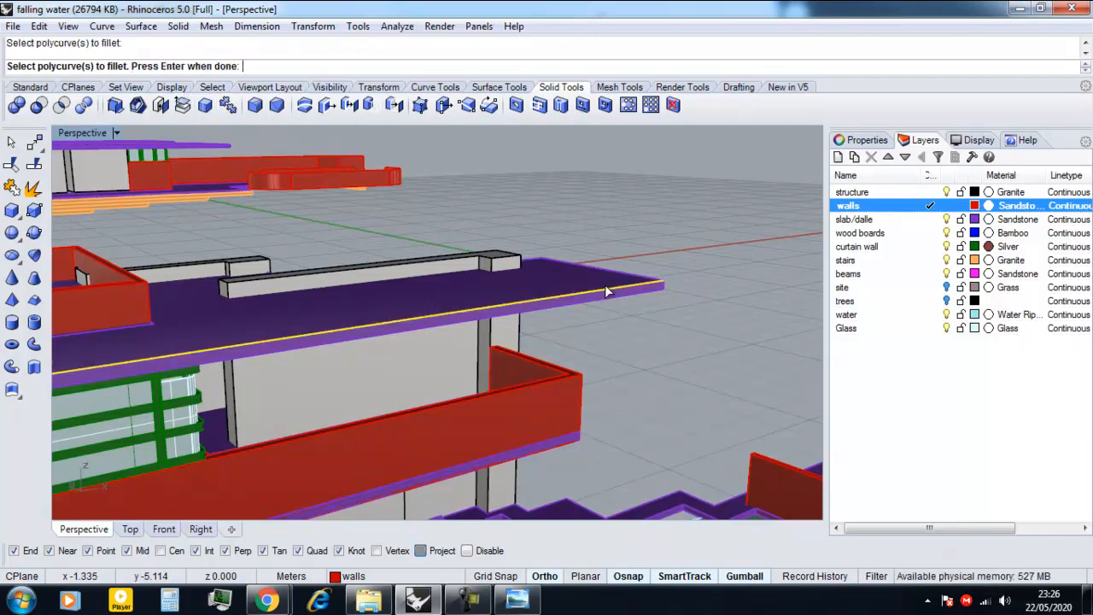
left_click(611, 300)
key("Escape")
key("Escape")
right_click(560, 280)
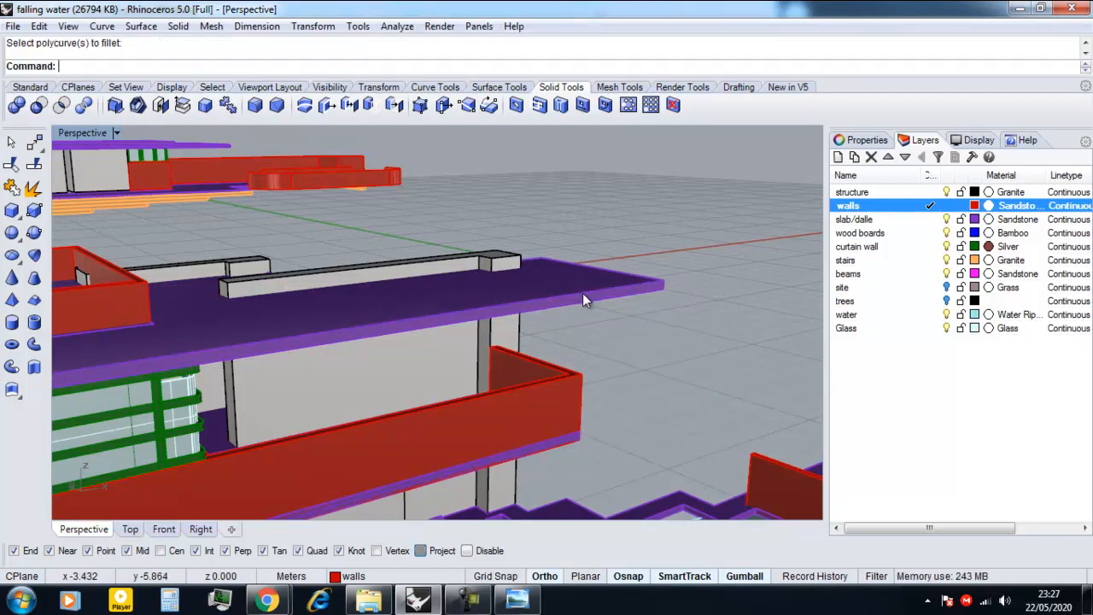
Step: Start FilletEdge with a radius of 0.1 and select the front and end edges of the long cantilevered roof slab
left_click(120, 102)
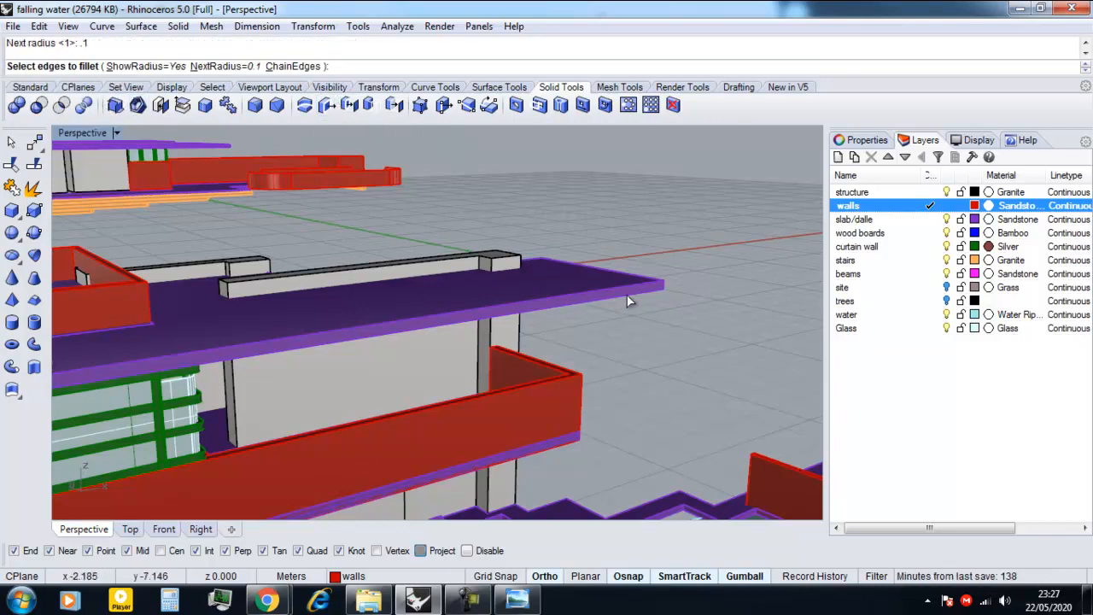
scroll(627, 296, "up", 2)
key("Return")
scroll(615, 290, "up", 2)
left_click(657, 279)
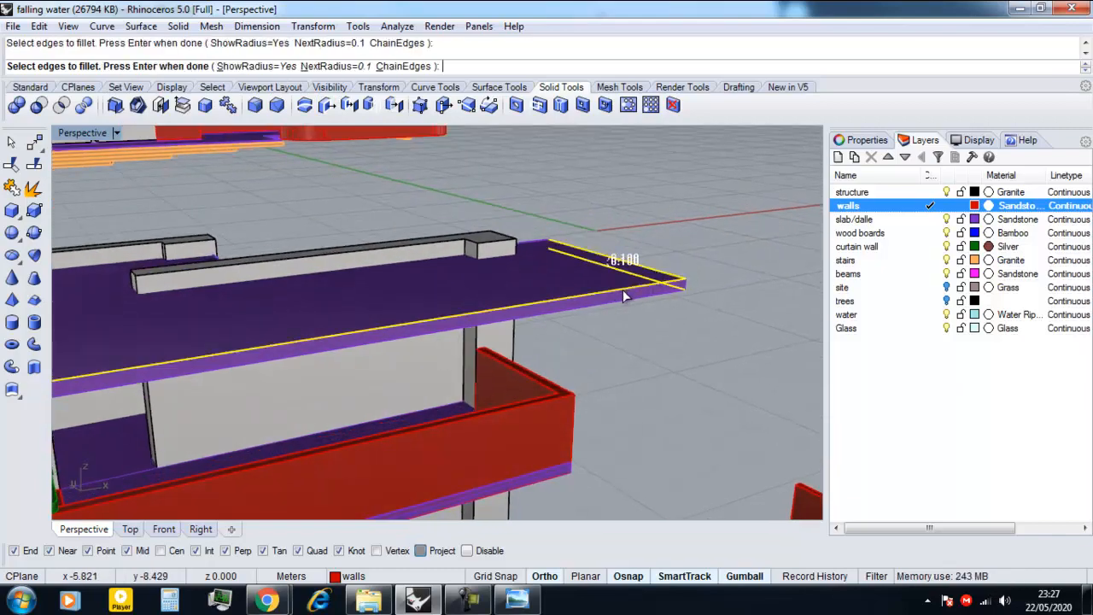
right_click_drag(623, 289, 393, 355)
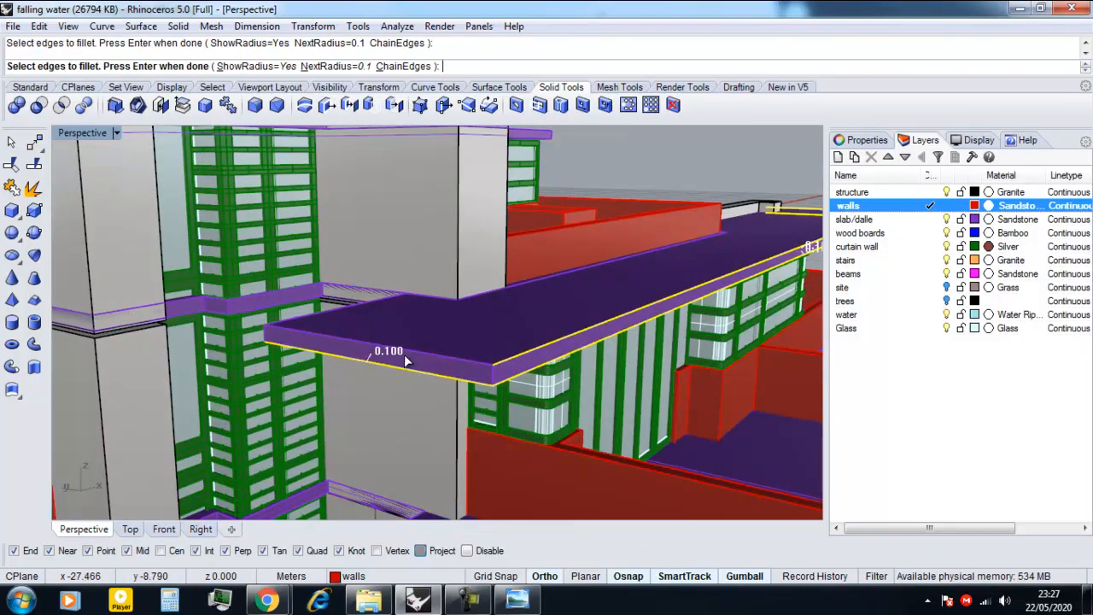
left_click(405, 354)
right_click_drag(337, 327, 793, 349)
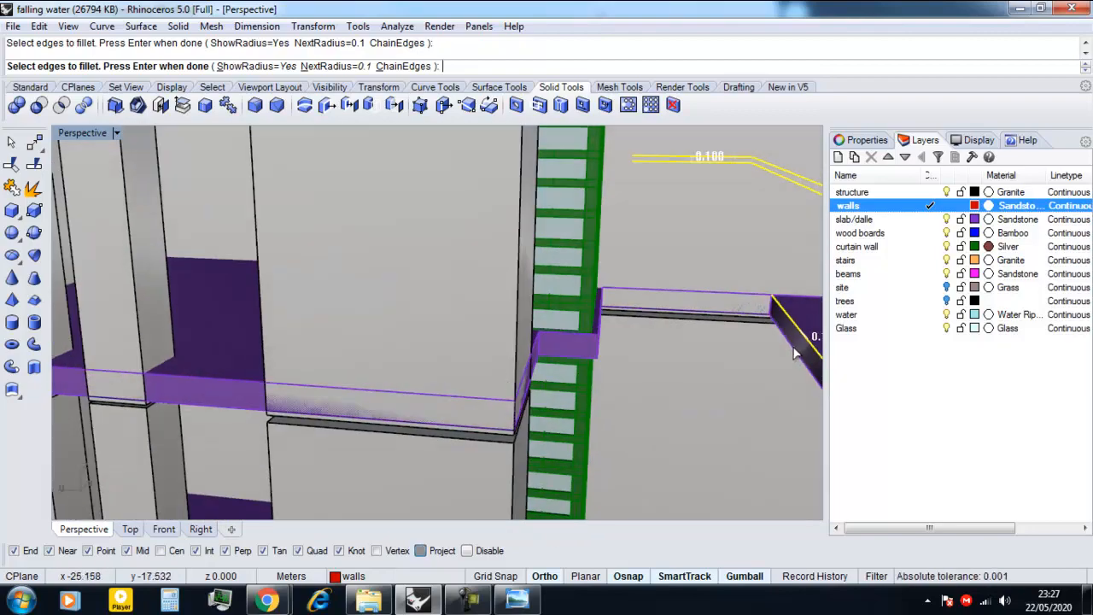
left_click(793, 349)
Step: Add the rear edges of the long roof slab to the 0.1 edge fillet selection
scroll(645, 371, "down", 6)
right_click_drag(645, 371, 286, 456)
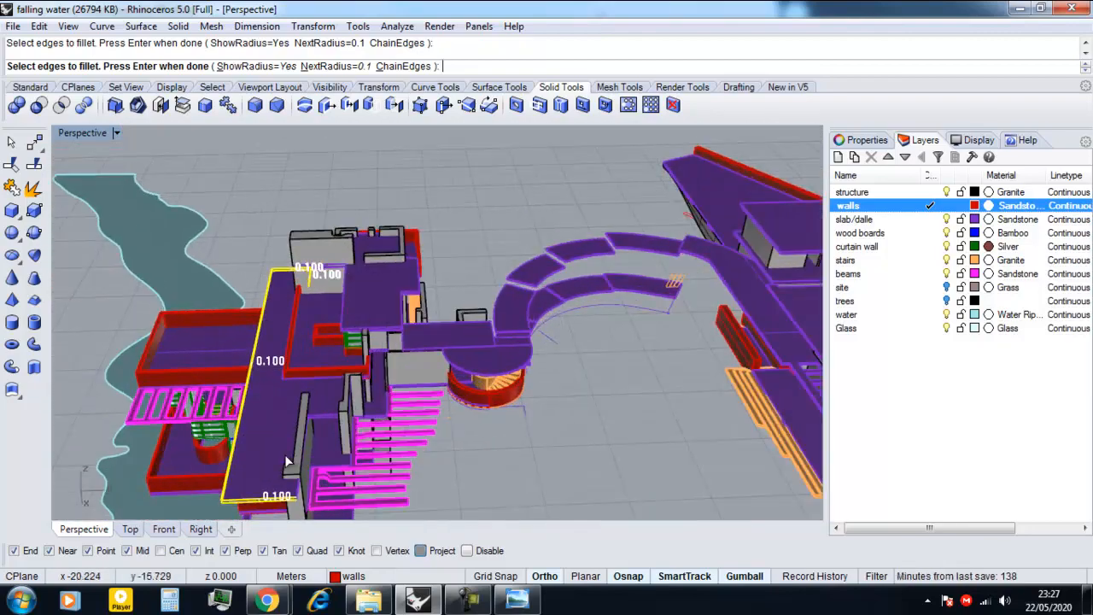
scroll(287, 461, "up", 6)
left_click(193, 363)
scroll(193, 363, "down", 4)
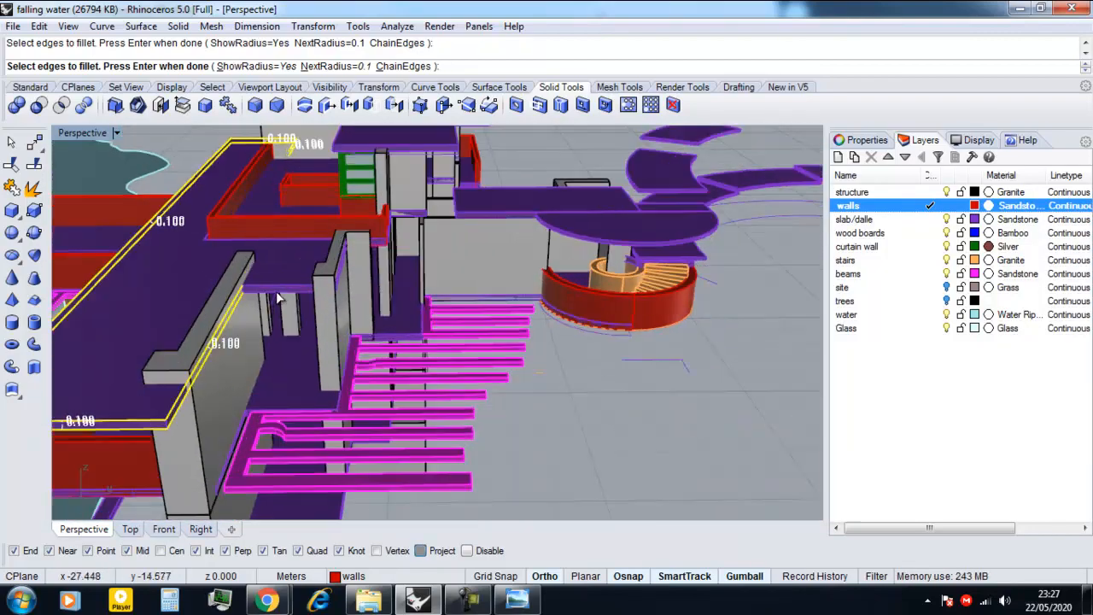
scroll(287, 286, "up", 2)
left_click(287, 286)
scroll(293, 299, "down", 4)
scroll(395, 439, "up", 4)
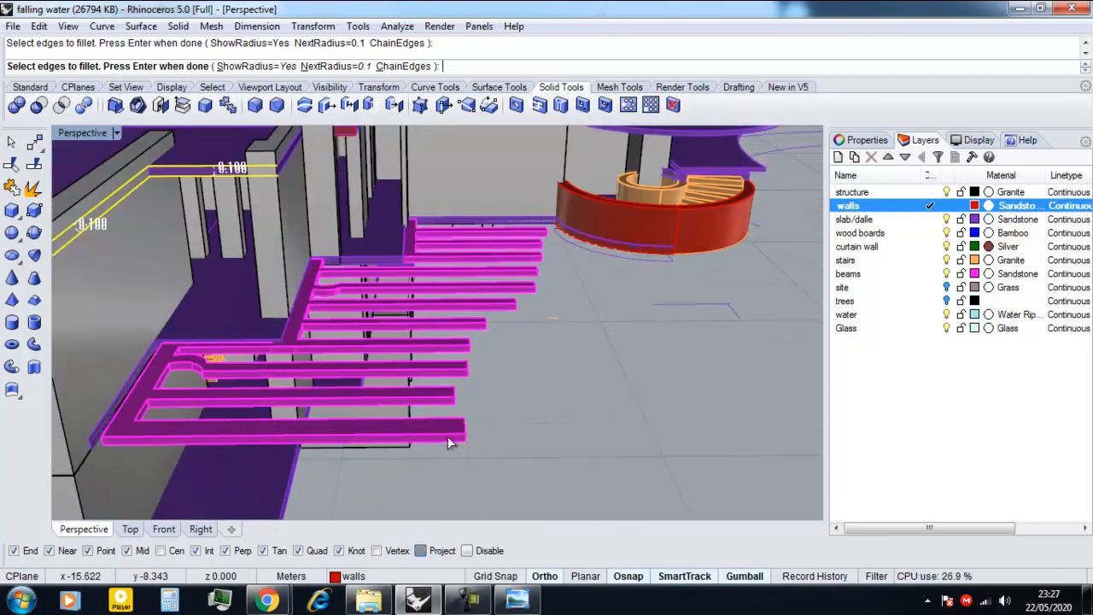
scroll(434, 442, "down", 3)
scroll(440, 440, "up", 3)
left_click(434, 441)
scroll(418, 441, "up", 2)
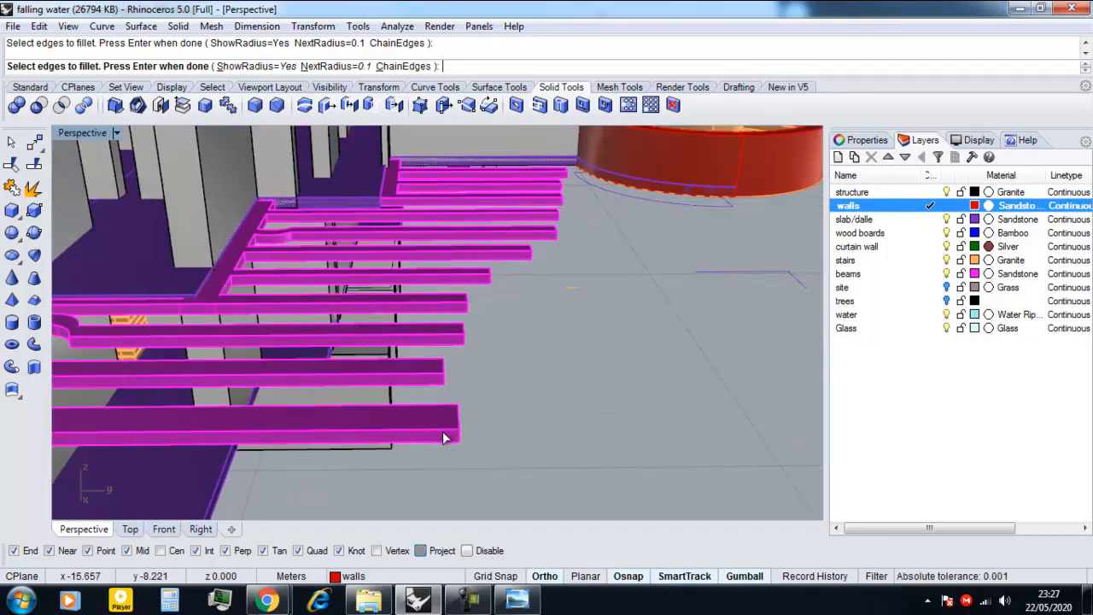
Step: Add the front and adjoining side edges of the upper roof slab above the glazing to the fillet selection
scroll(442, 432, "down", 8)
right_click_drag(349, 419, 426, 346)
scroll(443, 363, "up", 8)
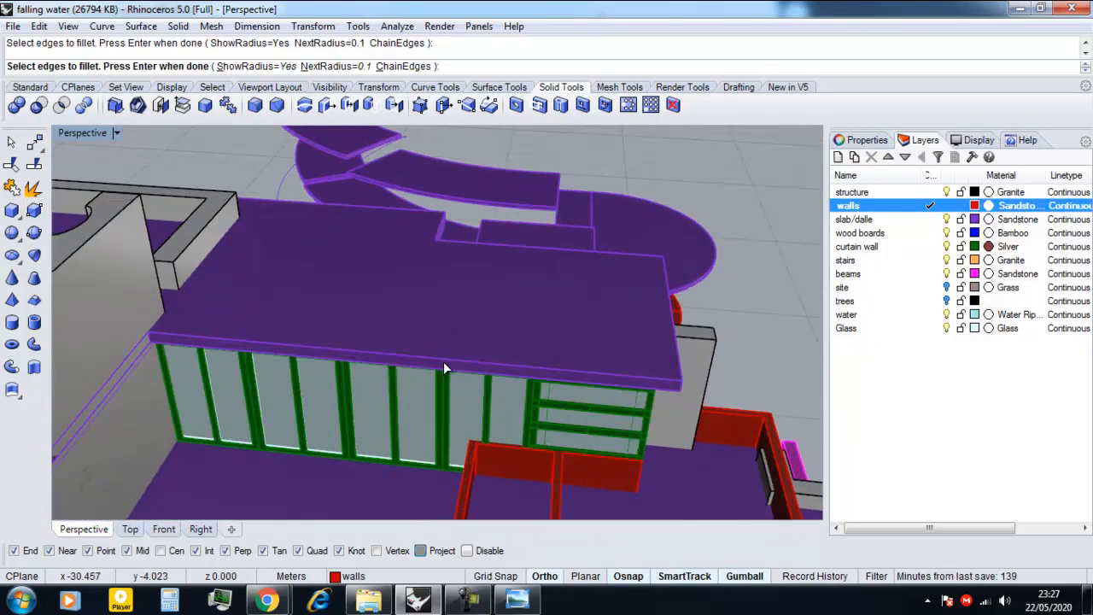
left_click(445, 362)
scroll(578, 385, "up", 2)
left_click(681, 397)
left_click(696, 359)
Step: Add the stepped rear edges of the upper roof slab to the 0.1 fillet selection
right_click_drag(654, 367, 402, 176)
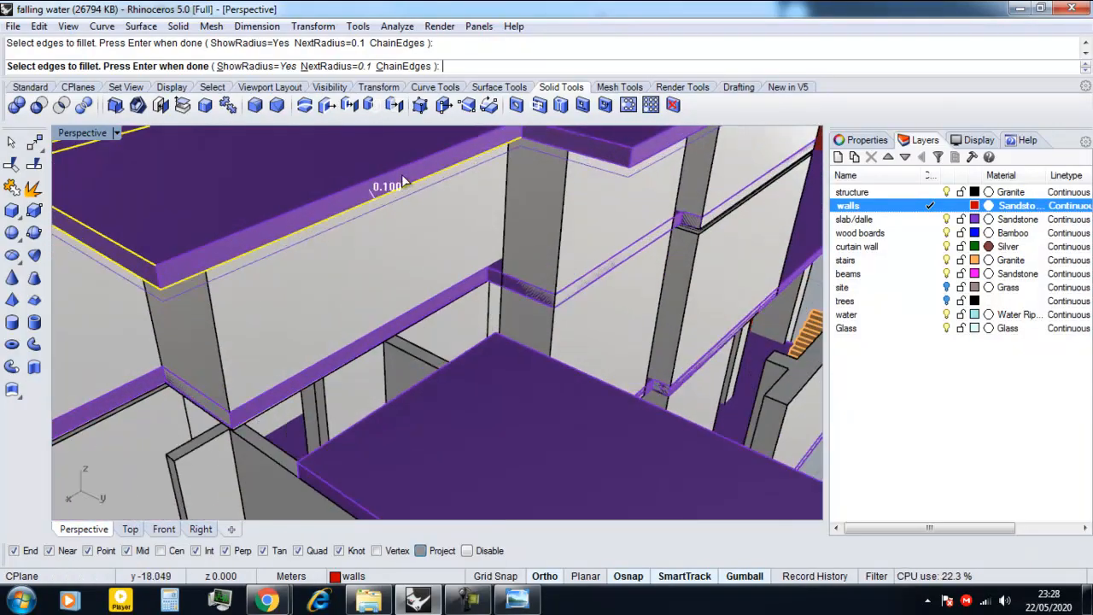
left_click(402, 175)
scroll(402, 176, "down", 6)
scroll(500, 147, "up", 5)
left_click(513, 195)
scroll(519, 205, "down", 5)
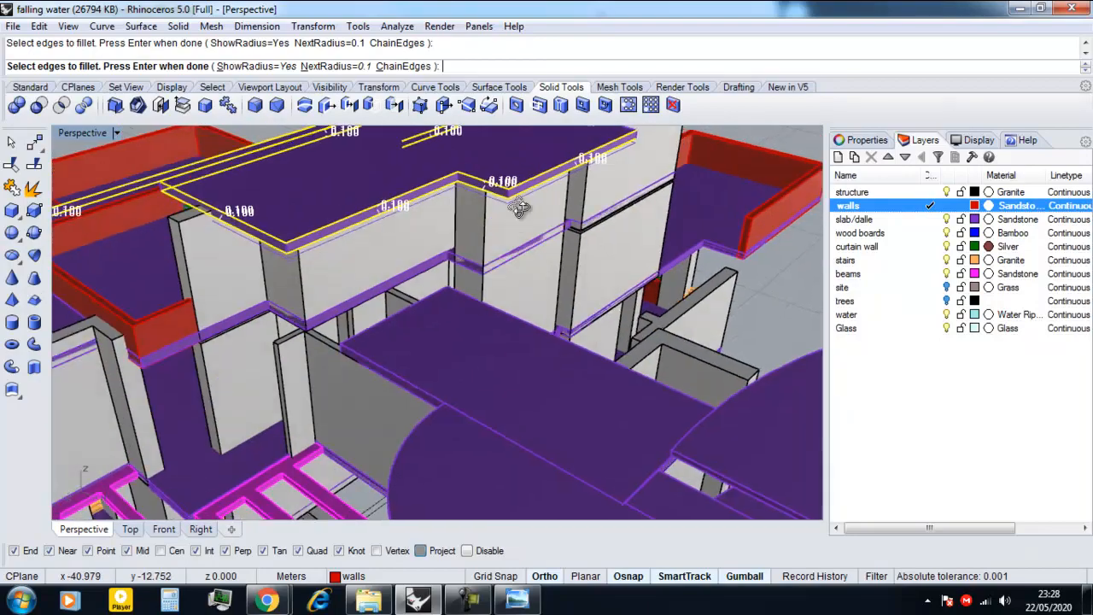
right_click_drag(520, 210, 257, 282)
scroll(627, 323, "up", 6)
left_click(560, 282)
scroll(479, 305, "down", 8)
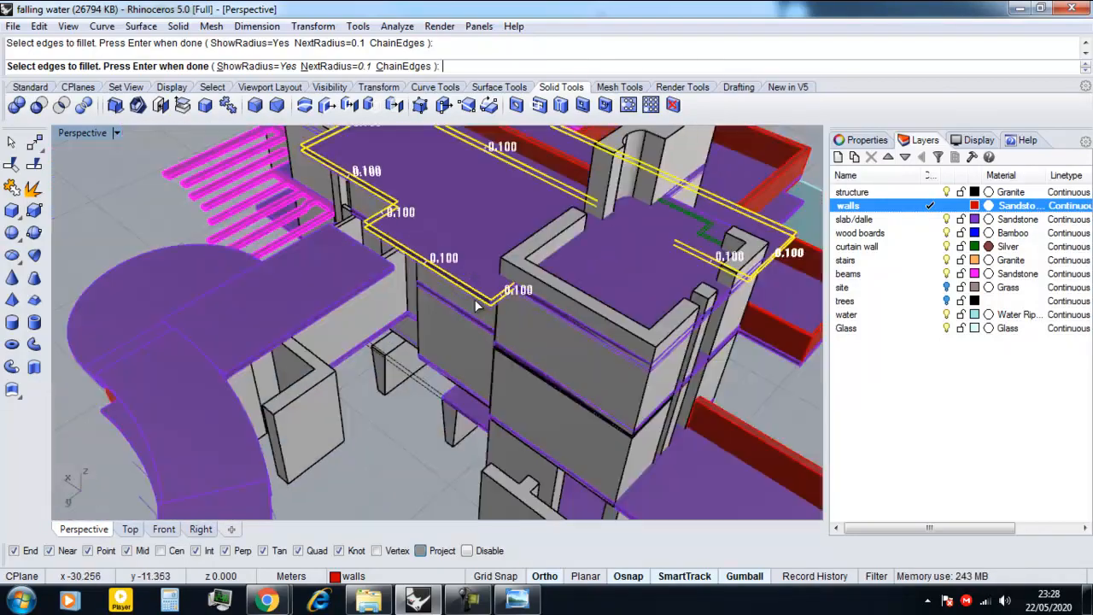
Step: Add the edges of the projecting slab below the large terrace's front parapet to the fillet selection
right_click_drag(608, 363, 504, 385)
right_click_drag(639, 431, 468, 423)
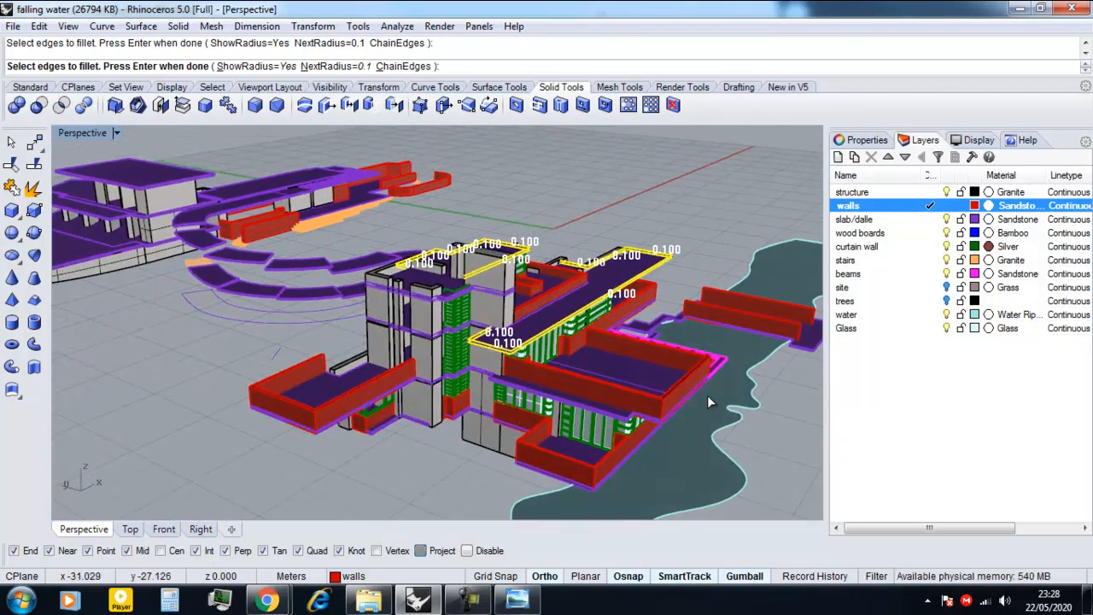
scroll(682, 375, "up", 8)
scroll(504, 385, "down", 7)
scroll(486, 393, "up", 8)
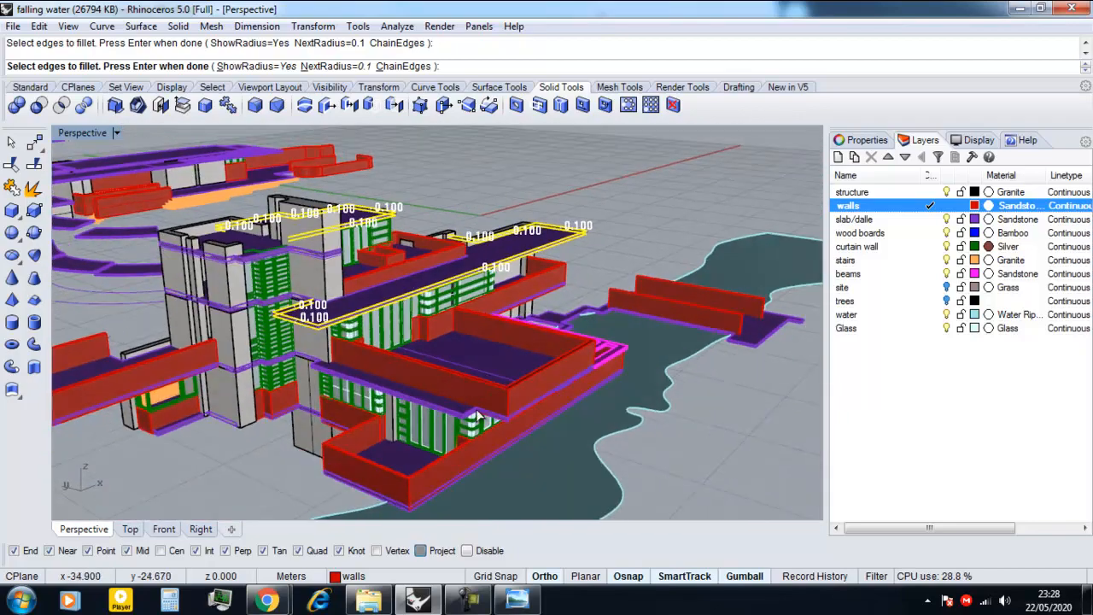
left_click(434, 411)
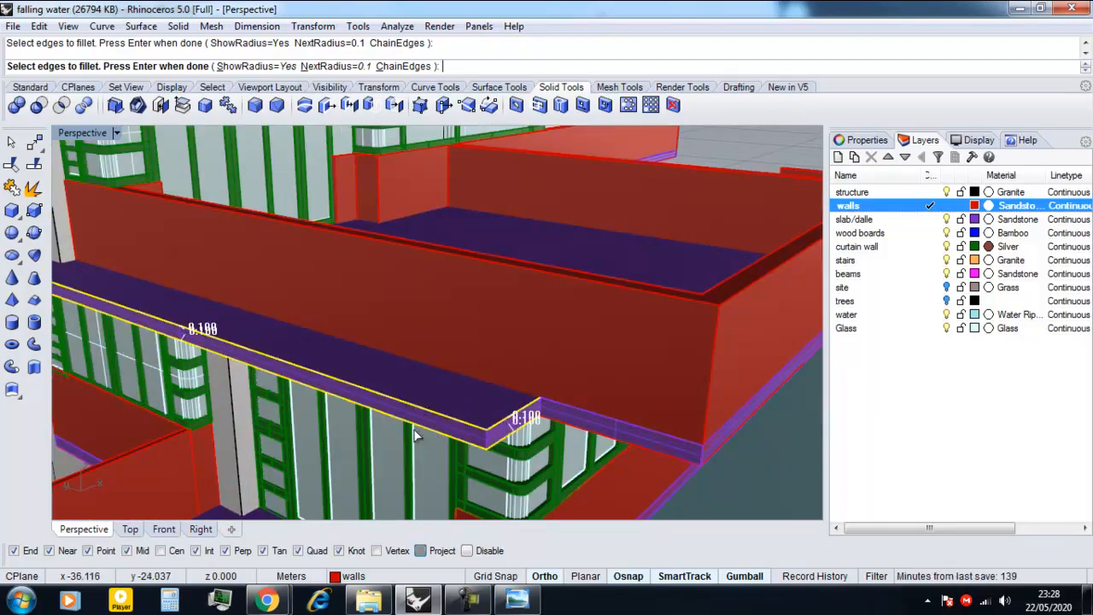
Step: Add the top edges of the large terrace's front parapet to the 0.1 fillet selection
right_click_drag(414, 435, 569, 427)
scroll(555, 390, "down", 6)
scroll(541, 354, "up", 5)
left_click(546, 358)
left_click(559, 372)
right_click_drag(559, 372, 622, 396)
left_click(529, 431)
left_click(559, 435)
scroll(563, 431, "down", 6)
scroll(622, 396, "up", 5)
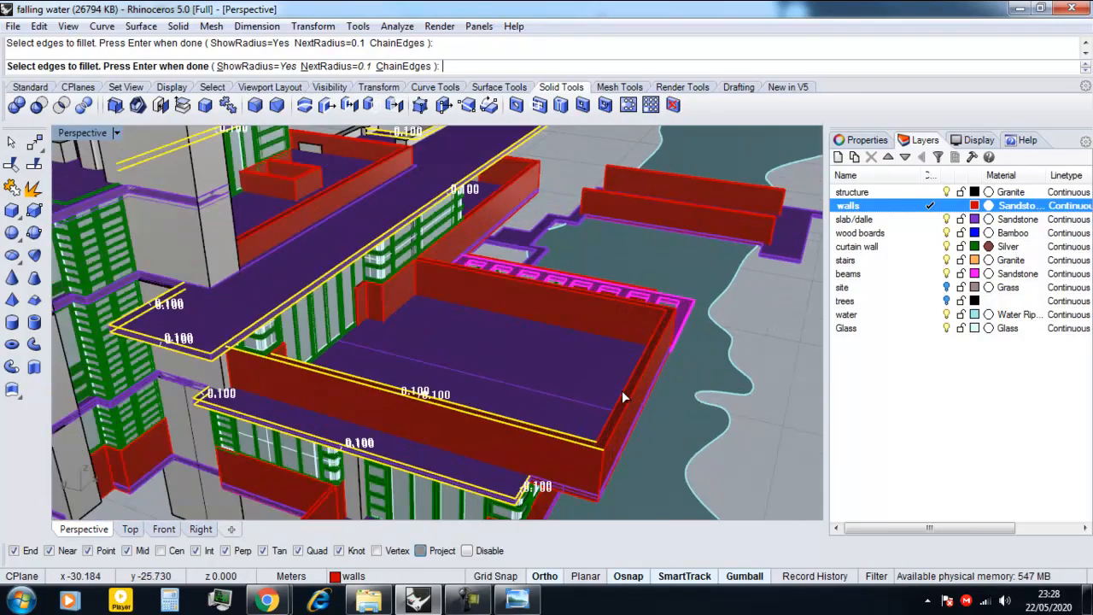
Step: Add the large terrace's side parapet edges and the lower corner balcony's rear and side parapet edges to the 0.1 fillet selection
scroll(647, 308, "up", 5)
scroll(635, 304, "down", 6)
right_click_drag(635, 304, 633, 374)
scroll(633, 374, "down", 2)
scroll(286, 451, "up", 5)
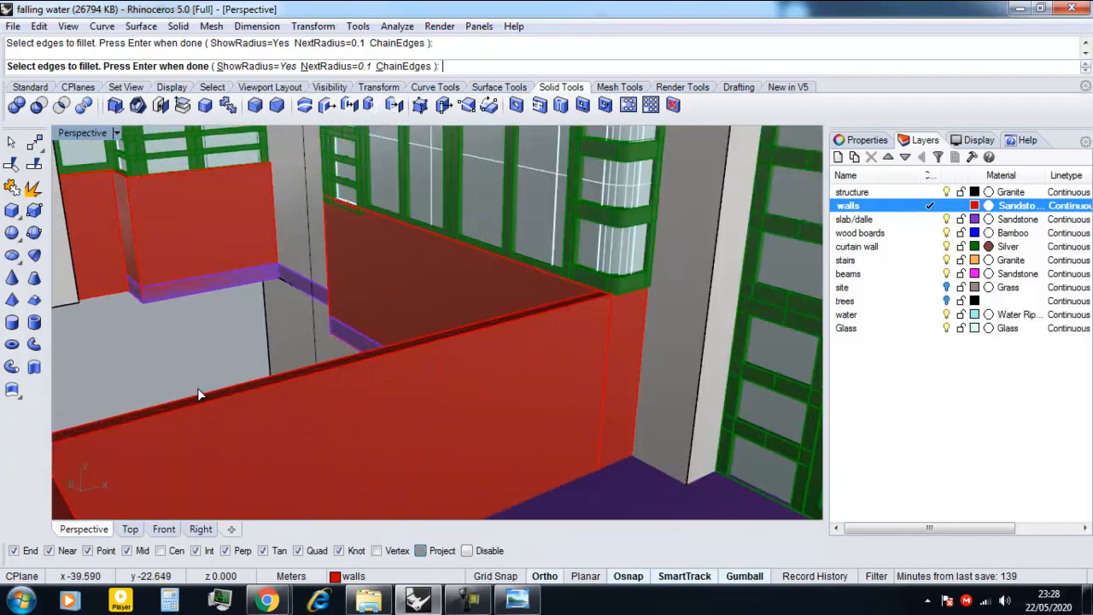
scroll(197, 388, "up", 2)
scroll(229, 421, "up", 2)
scroll(453, 393, "down", 5)
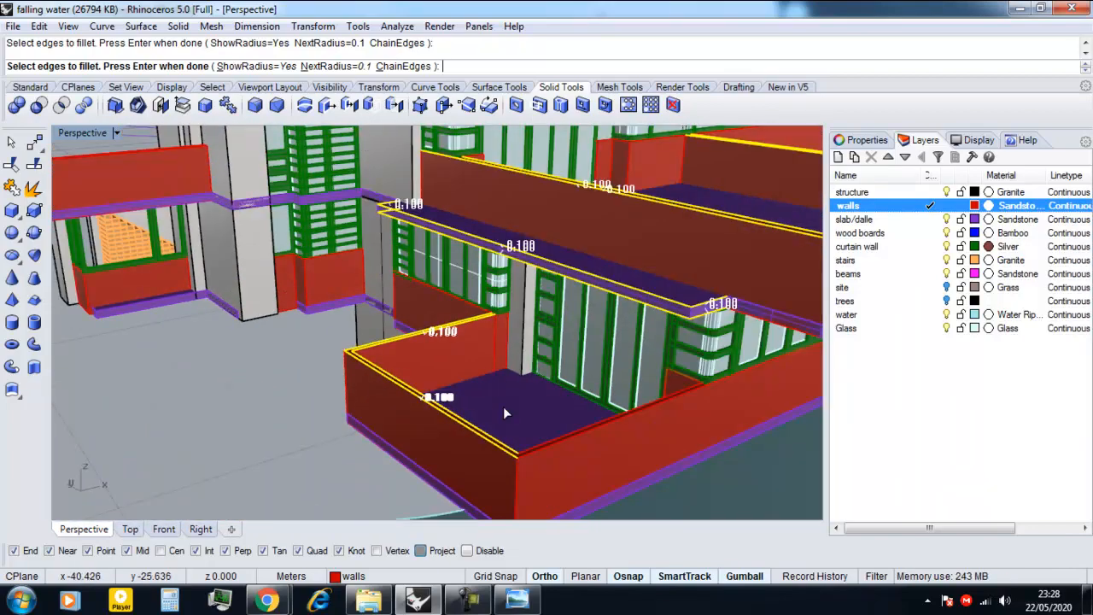
Step: Add the top edges of the lower terrace's long front parapet and its side parapet near the stairs to the fillet selection
scroll(503, 407, "up", 5)
scroll(421, 444, "down", 5)
scroll(618, 425, "up", 5)
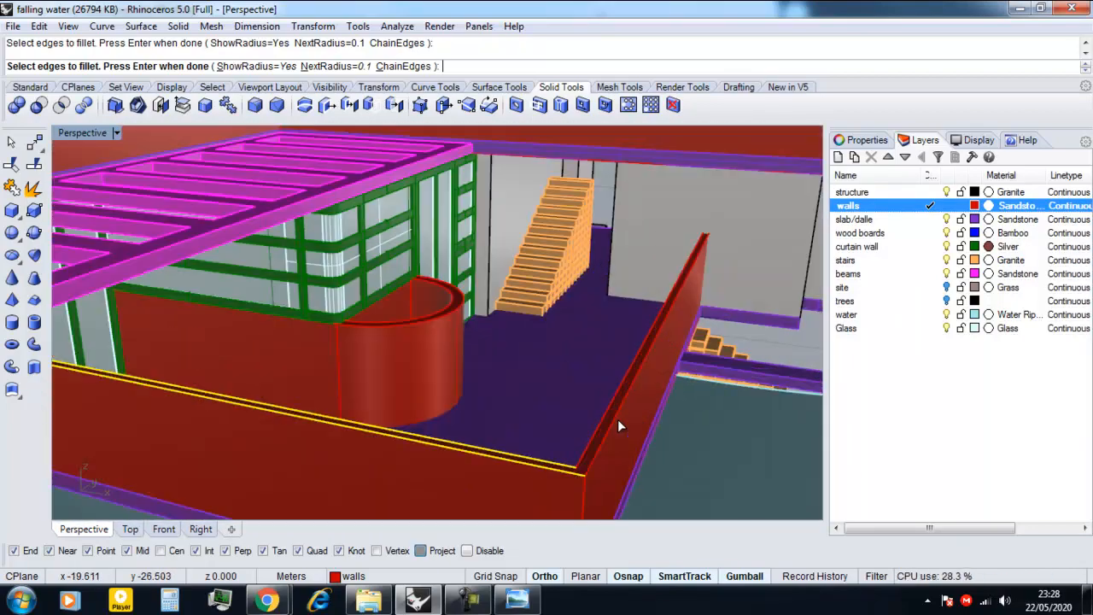
scroll(609, 415, "down", 5)
scroll(616, 400, "up", 5)
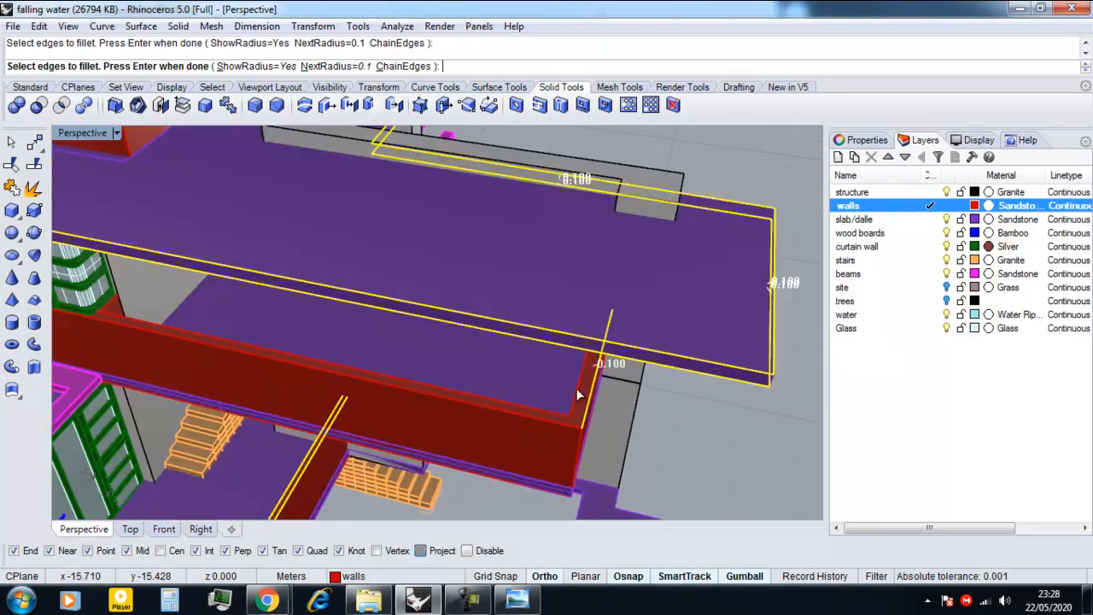
Step: Add the remaining parapet edges under the long roof slab and the top edges of both bridge parapets to the fillet selection
scroll(545, 422, "down", 5)
scroll(254, 379, "up", 5)
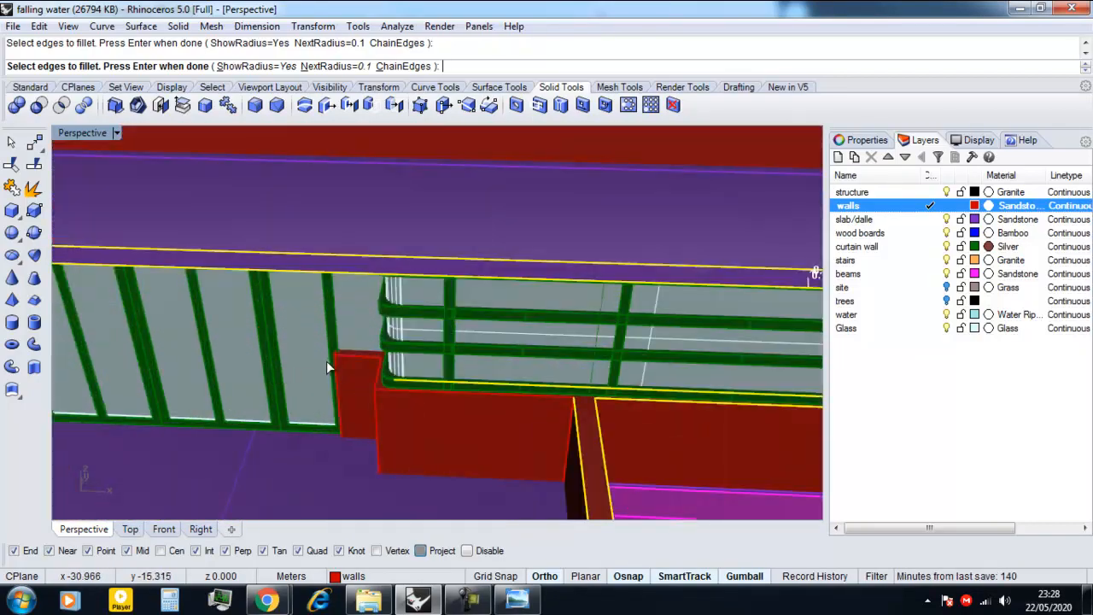
scroll(326, 360, "down", 7)
scroll(513, 410, "up", 8)
scroll(350, 391, "down", 3)
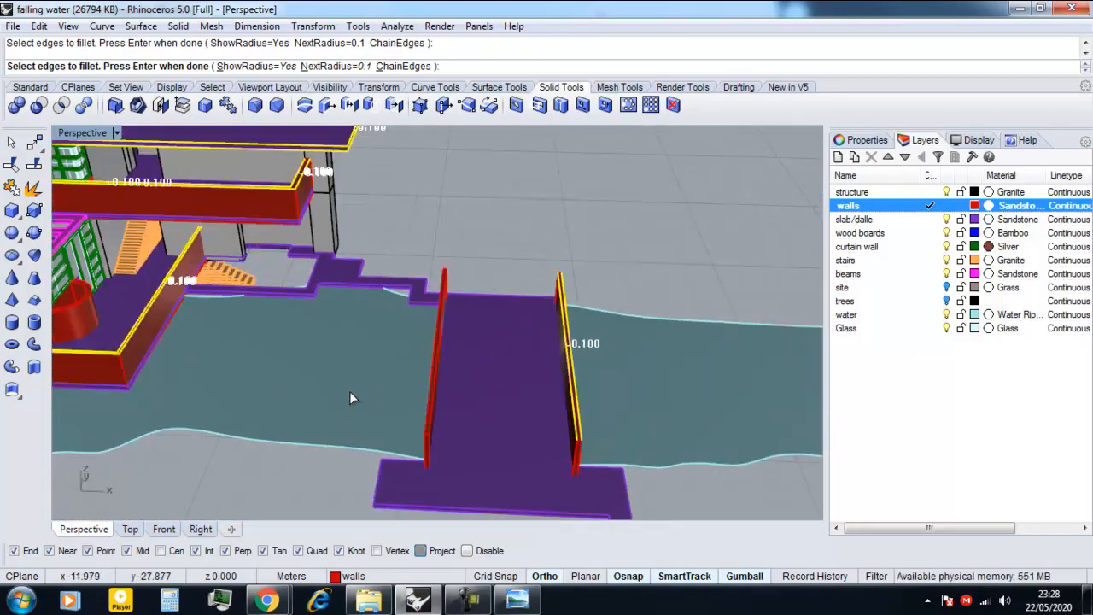
scroll(398, 427, "up", 4)
scroll(398, 427, "down", 8)
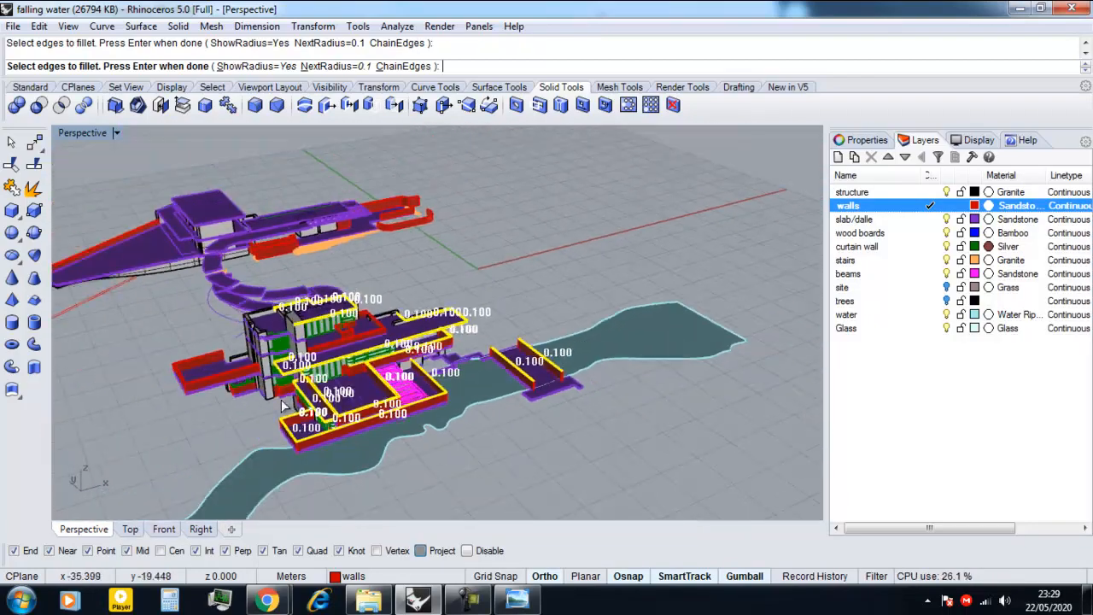
Step: Add the top edges of the parapet around the separate side terrace by the stone tower to the 0.1 fillet selection
scroll(313, 420, "up", 8)
scroll(248, 464, "down", 6)
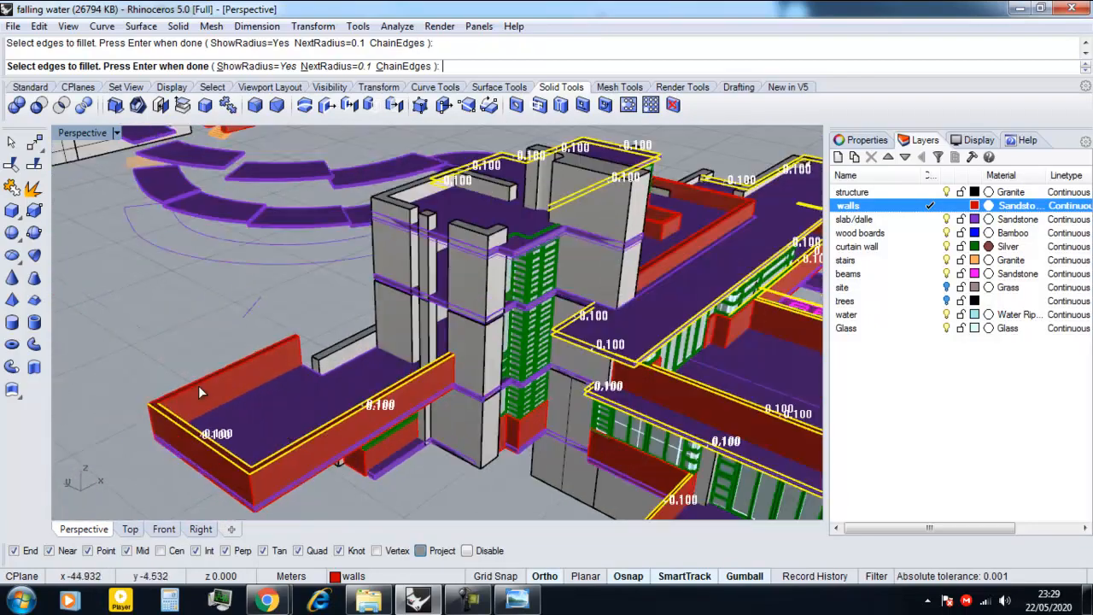
scroll(200, 416, "up", 10)
scroll(336, 421, "down", 10)
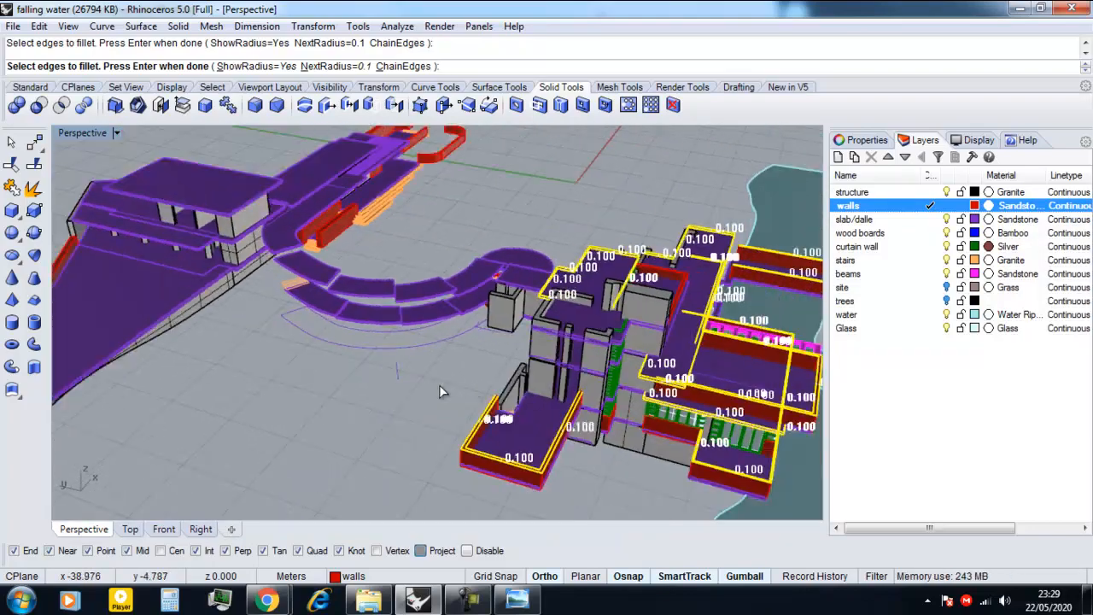
Step: Add the rim of the round slab above the spiral stair and the adjoining slab's straight edge to the fillet selection
scroll(494, 389, "up", 10)
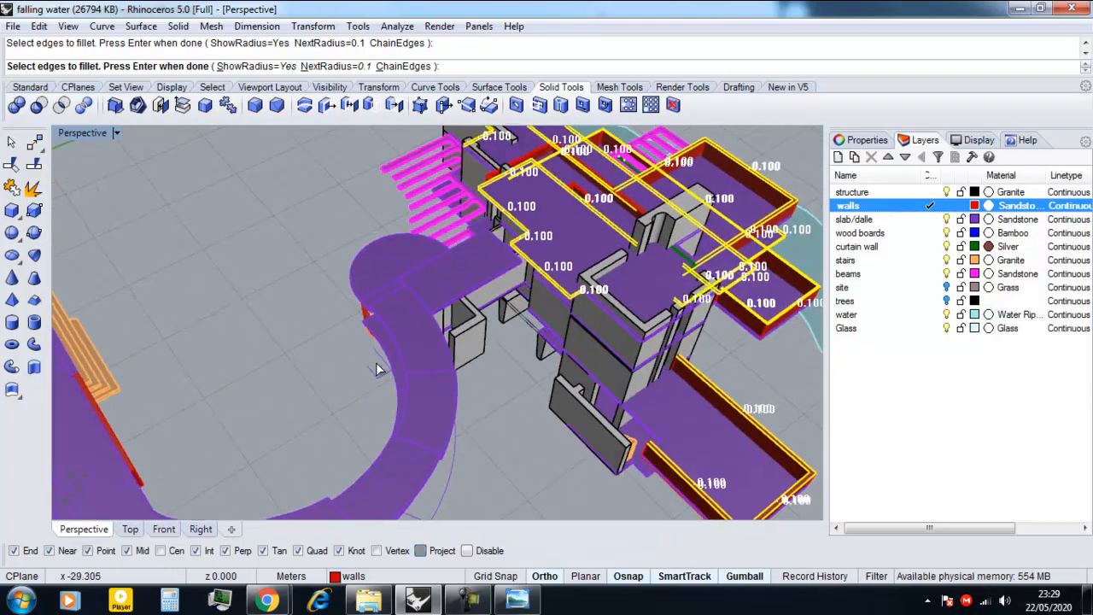
scroll(596, 269, "up", 5)
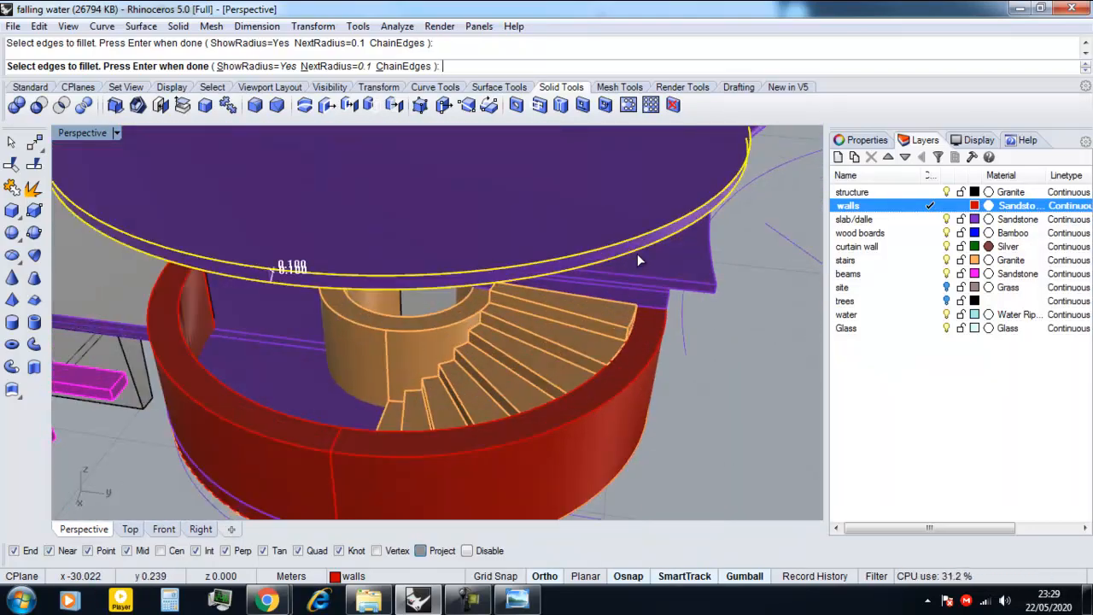
scroll(637, 253, "down", 10)
scroll(333, 297, "up", 10)
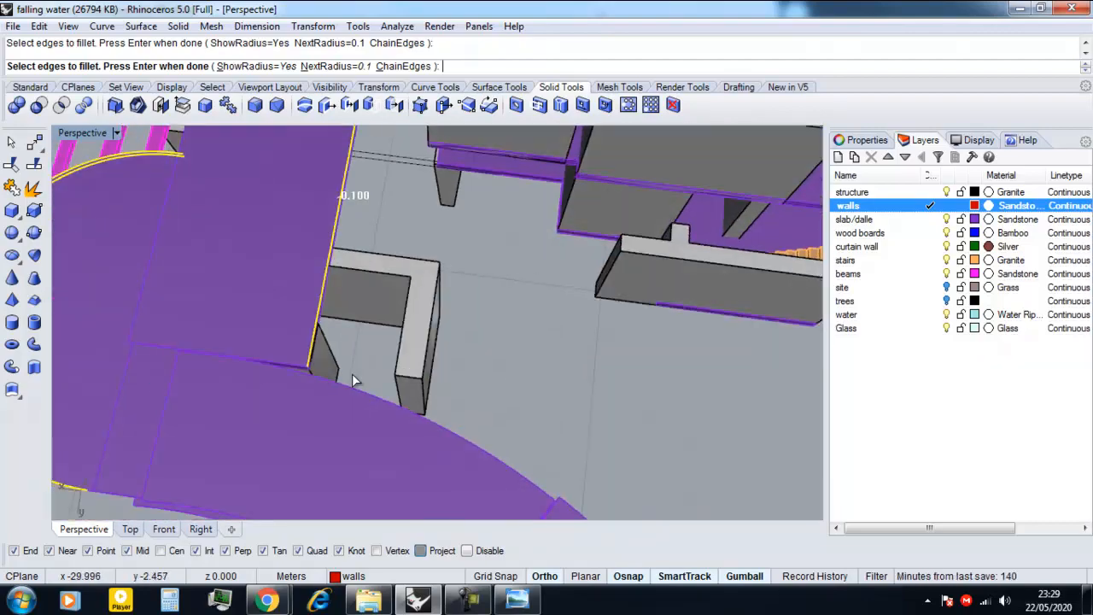
scroll(451, 188, "down", 10)
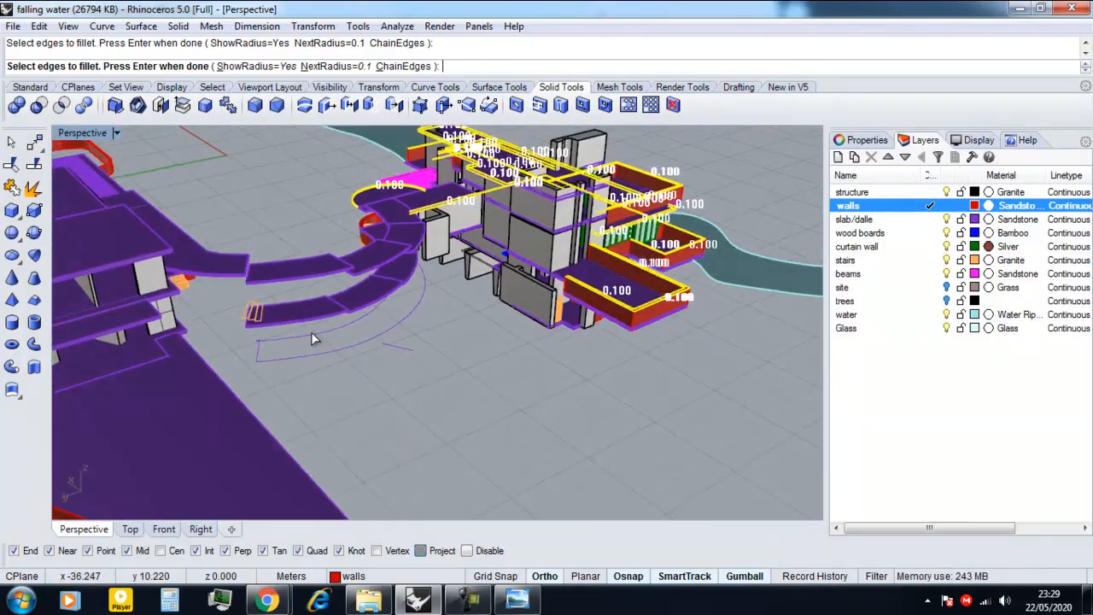
Step: Add the front and side edges of the guest house's projecting lower slab to the 0.1 fillet selection
scroll(153, 297, "up", 10)
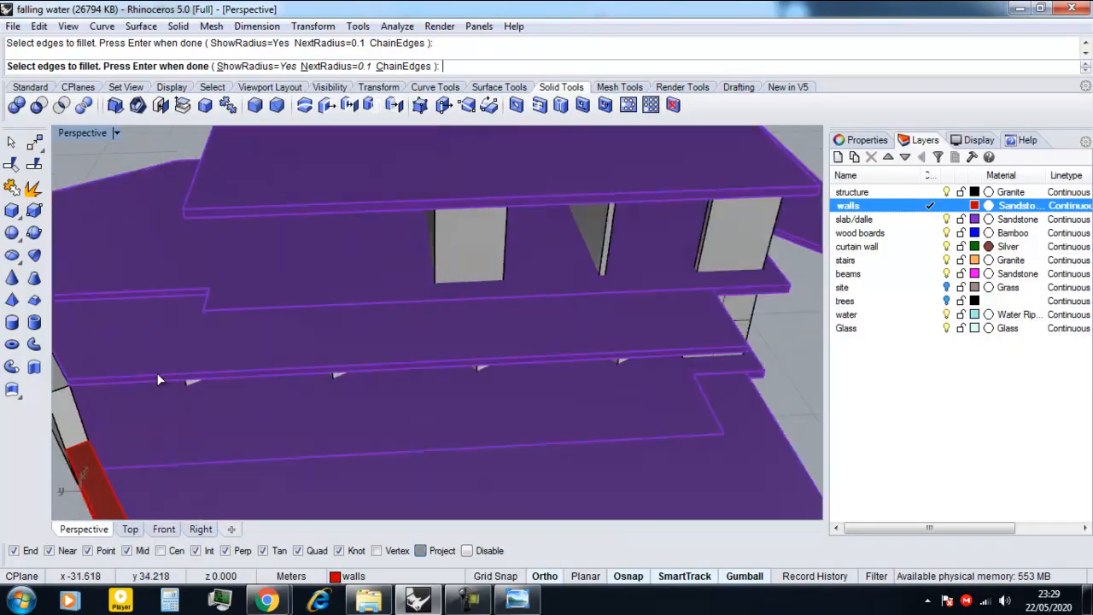
right_click_drag(347, 380, 282, 376)
scroll(543, 371, "up", 6)
right_click_drag(543, 371, 536, 342)
left_click(479, 299)
left_click(461, 349)
scroll(442, 352, "down", 8)
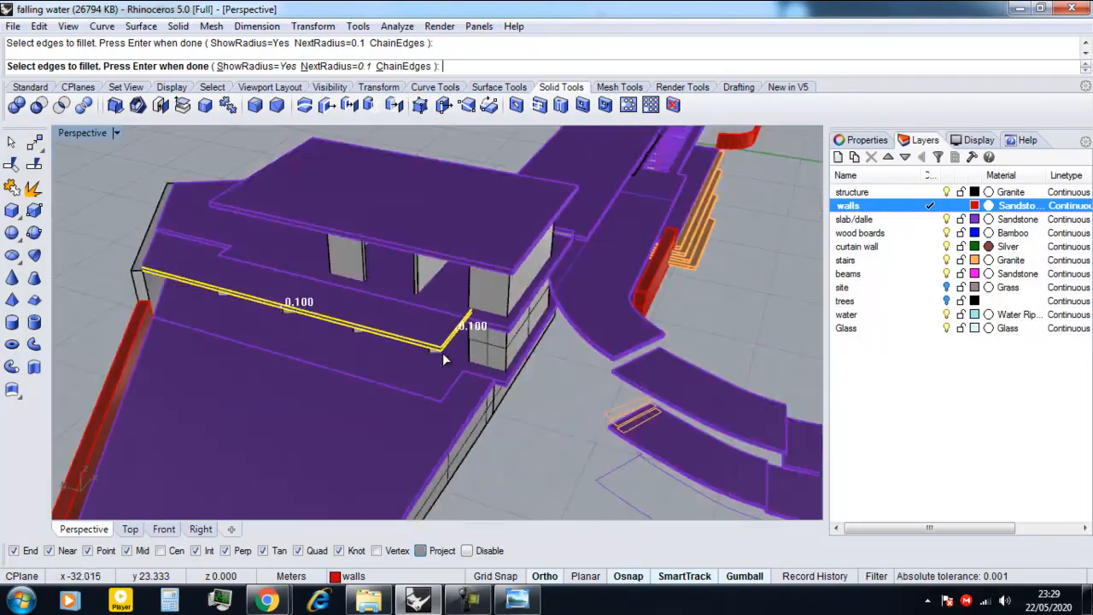
Step: Add the front and side edges of the guest house's top roof slab to the fillet selection
scroll(422, 297, "up", 7)
scroll(424, 302, "down", 1)
left_click(431, 273)
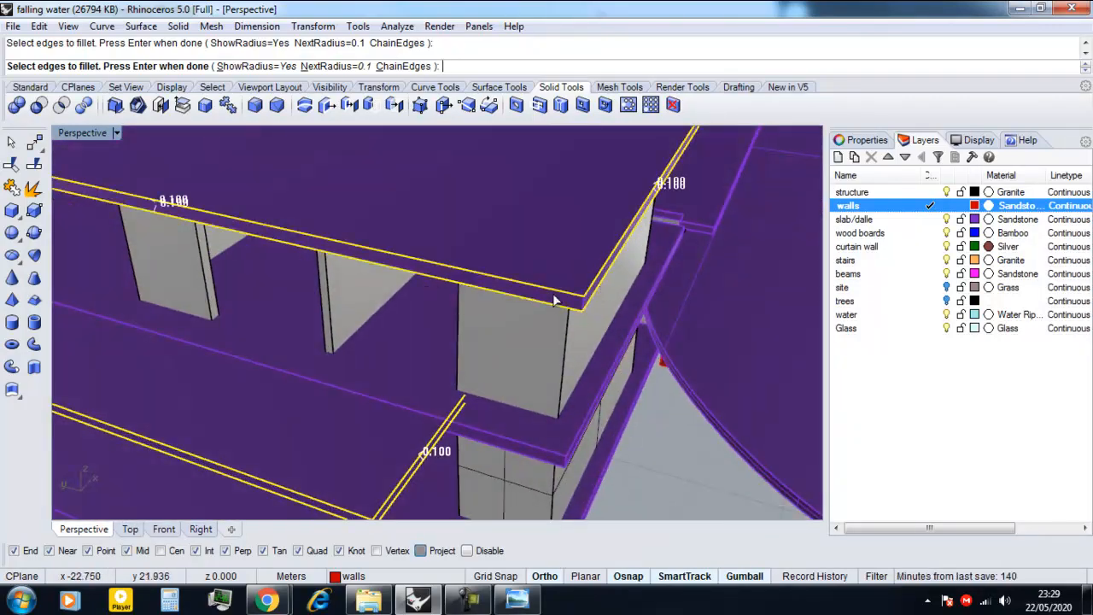
scroll(550, 299, "down", 8)
Step: Add both long curved sides of the first walkway canopy segment below the guest house to the 0.1 fillet selection
scroll(555, 371, "up", 8)
left_click(556, 382)
left_click(555, 393)
scroll(557, 390, "down", 4)
scroll(629, 358, "up", 4)
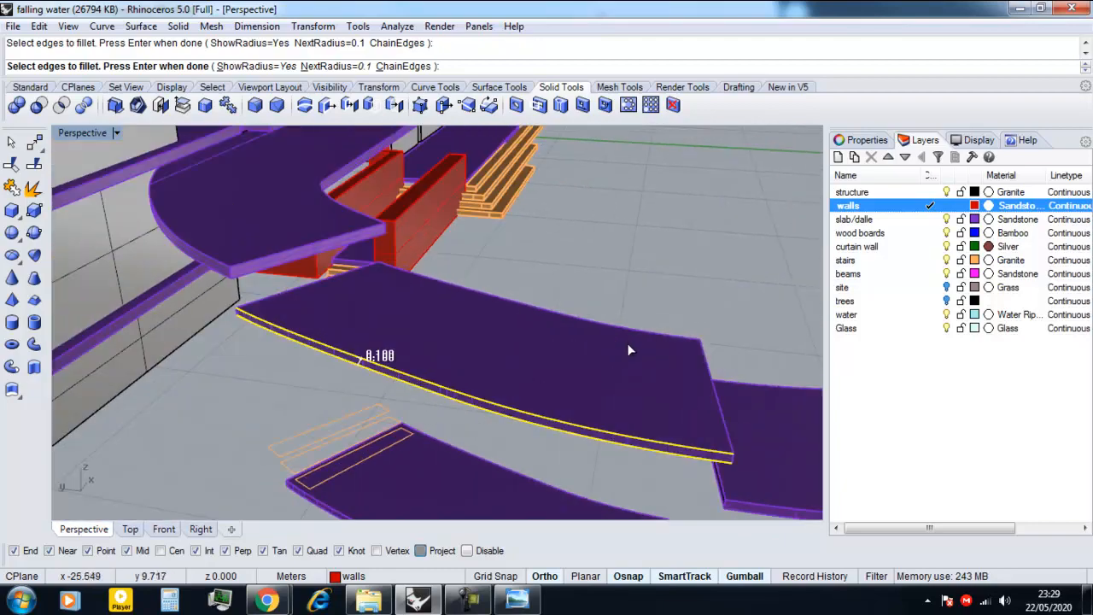
left_click(628, 329)
right_click_drag(628, 333, 342, 367)
scroll(171, 309, "up", 6)
left_click(138, 285)
scroll(154, 299, "down", 6)
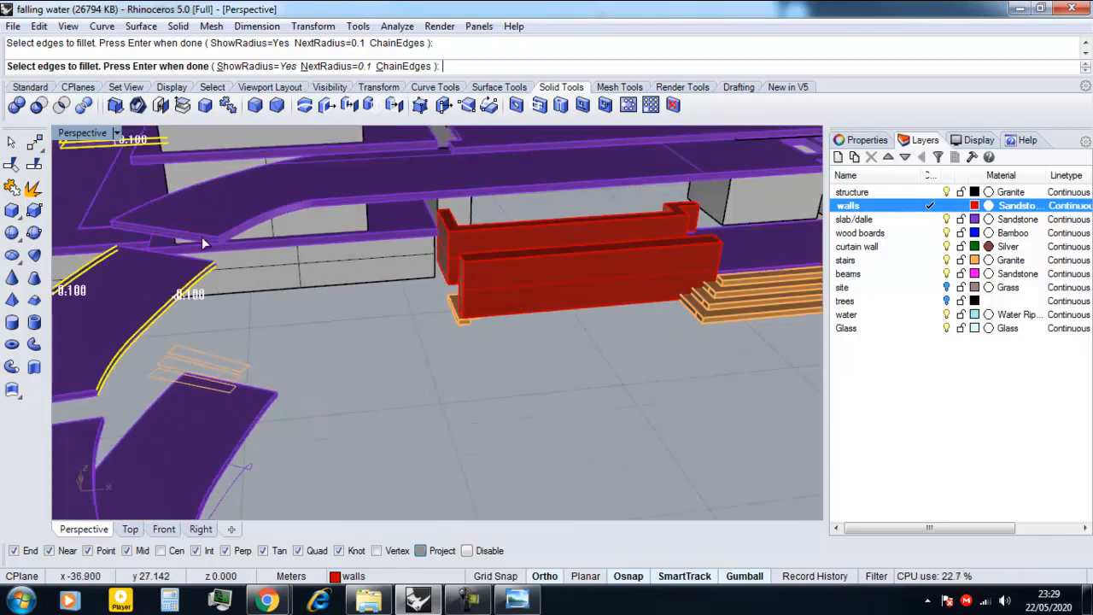
Step: Add the inner and outer curved edges of the guest house slab's end above the walkway to the fillet selection
scroll(303, 281, "up", 3)
left_click(306, 303)
scroll(306, 303, "down", 6)
right_click_drag(306, 303, 529, 329)
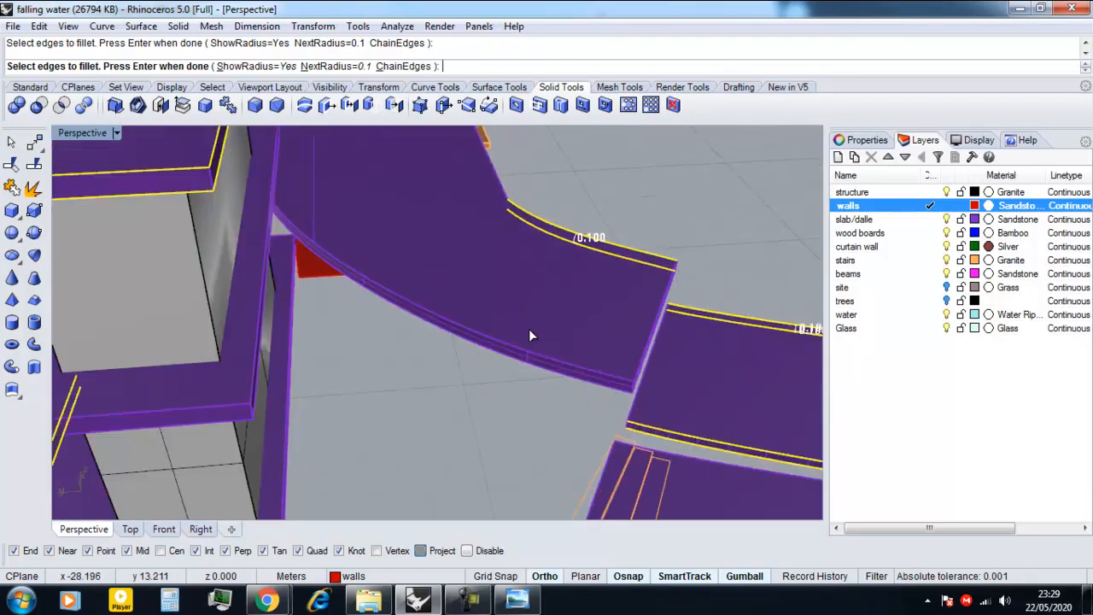
scroll(518, 367, "down", 5)
scroll(621, 380, "up", 5)
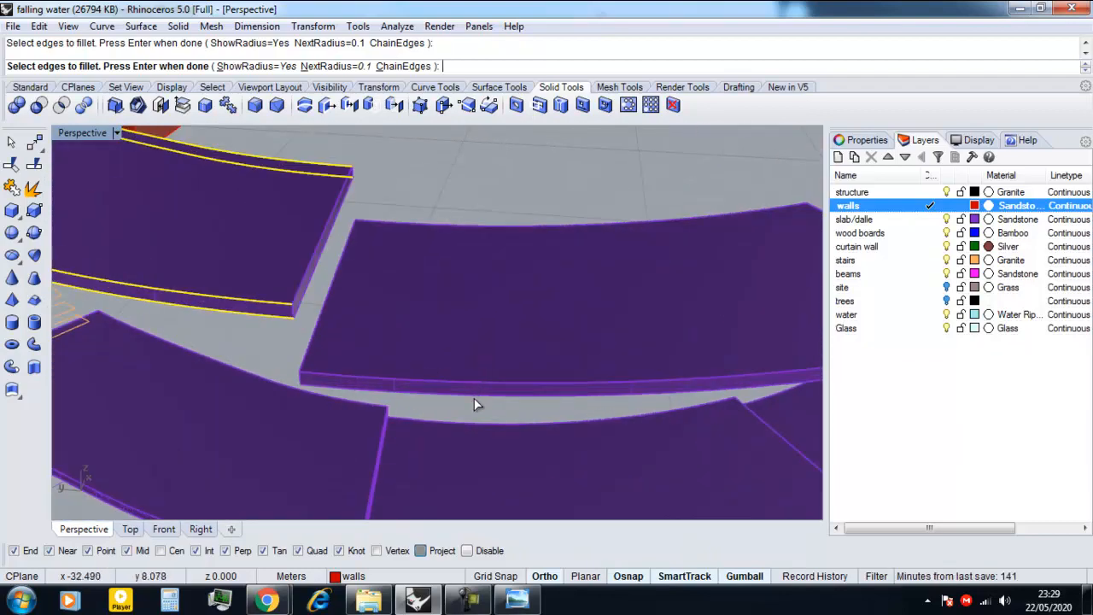
Step: Add the inner and outer curved edges of the second walkway canopy segment to the fillet selection
left_click(474, 399)
scroll(474, 359, "down", 4)
scroll(256, 290, "up", 4)
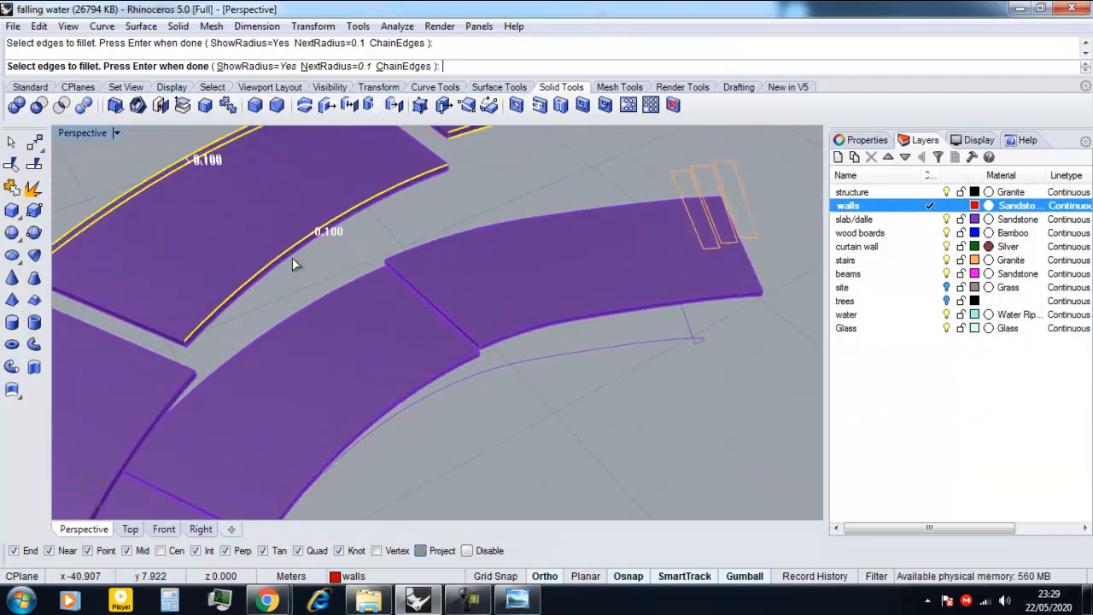
left_click(293, 257)
scroll(292, 258, "down", 5)
Step: Add the inner and outer curved edges of the third walkway canopy segment to the fillet selection
right_click_drag(293, 257, 216, 279)
scroll(216, 279, "up", 4)
left_click(239, 320)
left_click(238, 317)
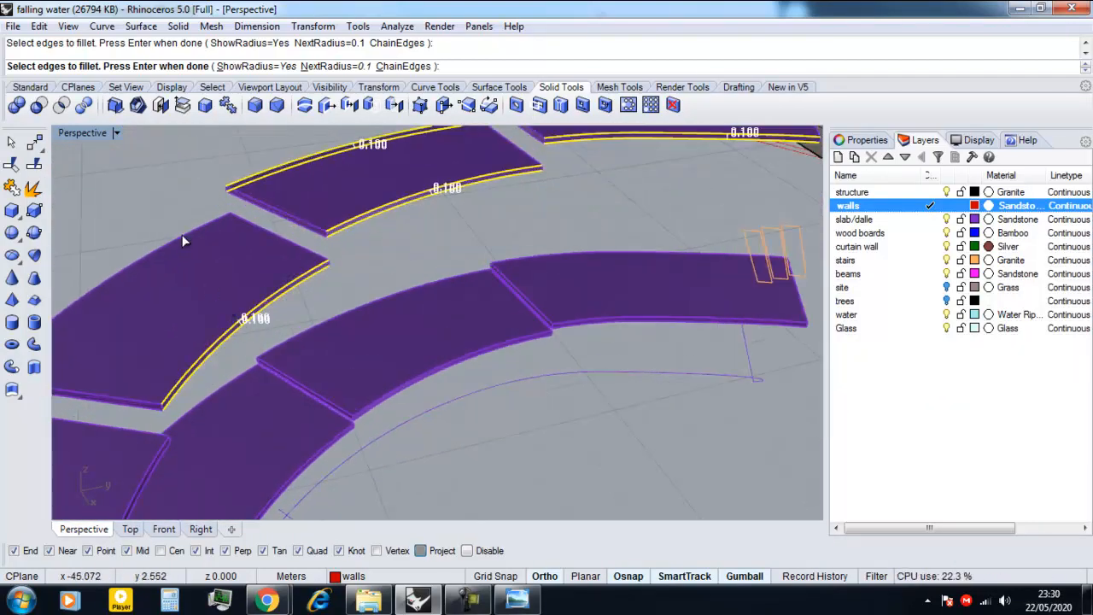
left_click(182, 236)
scroll(183, 275, "down", 4)
Step: Add the curved edges of the last walkway canopy segment beside the round slab to the 0.1 fillet selection
scroll(156, 385, "up", 8)
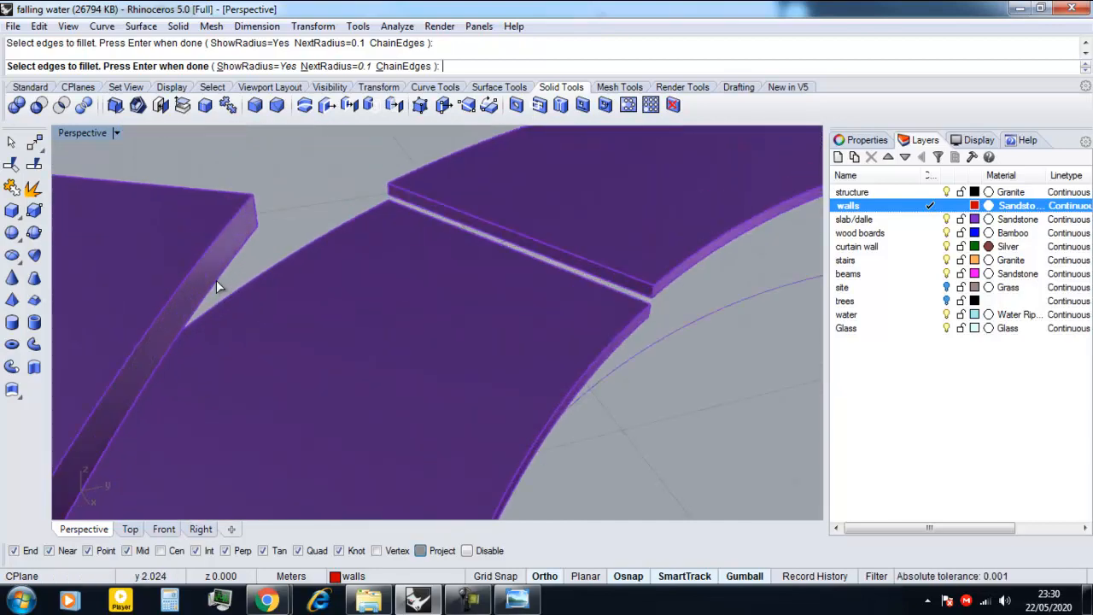
scroll(191, 275, "down", 4)
scroll(214, 303, "up", 8)
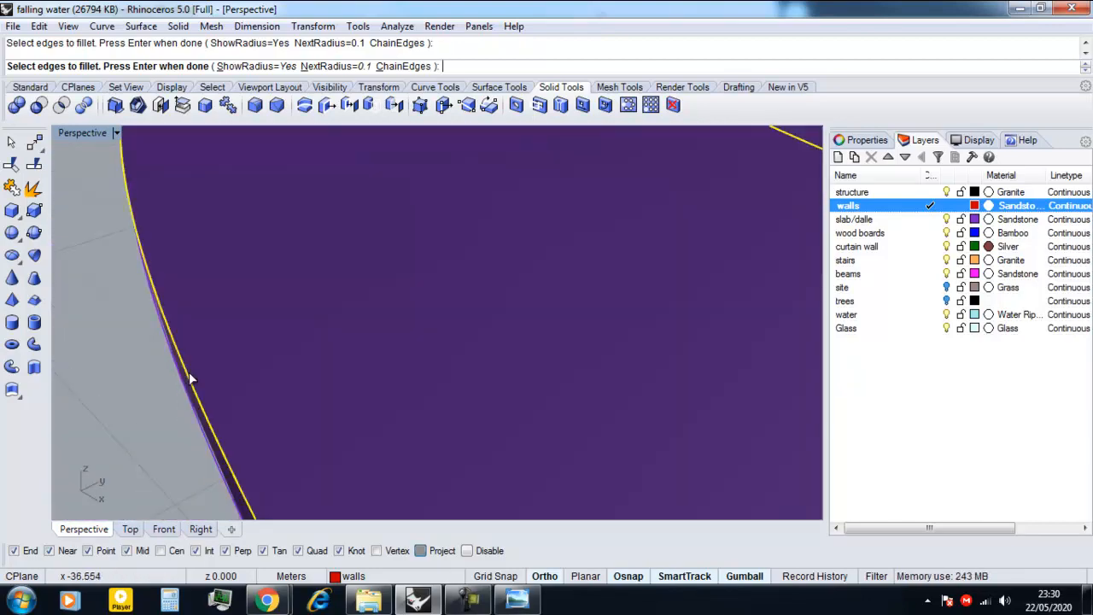
scroll(191, 378, "down", 4)
scroll(219, 382, "down", 5)
Step: Add the outer end and long front edges of the slab with the trellis openings to the fillet selection
right_click_drag(324, 365, 427, 384)
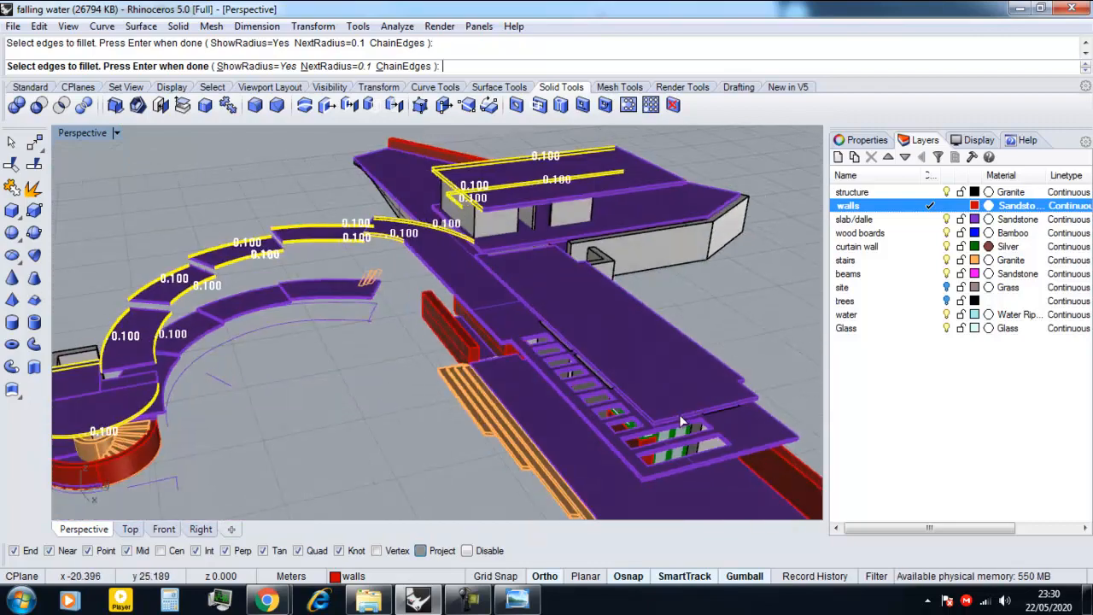
scroll(751, 424, "up", 5)
left_click(733, 455)
scroll(733, 453, "down", 7)
scroll(603, 437, "up", 7)
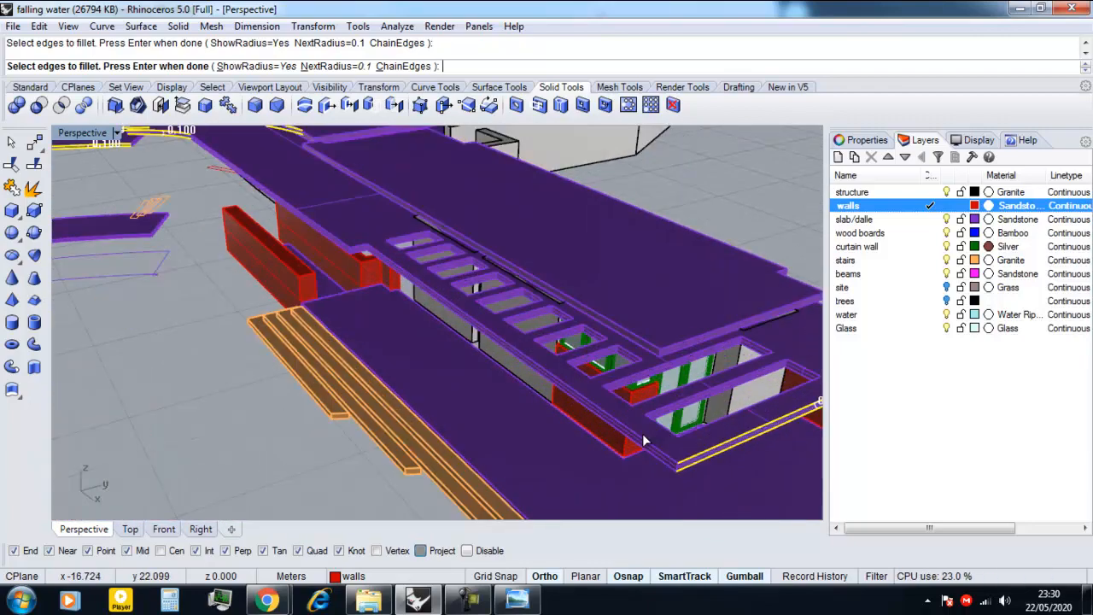
left_click(642, 434)
scroll(642, 434, "down", 7)
Step: Add the trellis slab's short rear edge and the neighbouring long roof slab's stepped corner edges to the fillet selection
scroll(543, 359, "up", 12)
right_click_drag(597, 357, 221, 372)
left_click(646, 378)
scroll(666, 392, "down", 10)
scroll(159, 375, "up", 5)
scroll(274, 362, "down", 3)
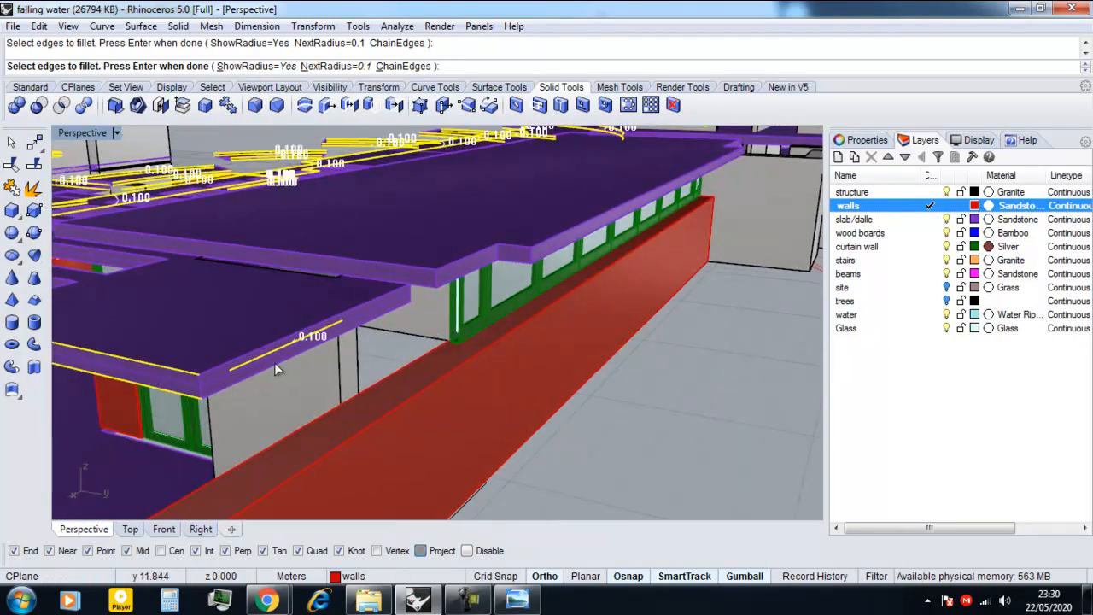
mouse_move(250, 356)
right_mouse_down()
mouse_move(425, 262)
mouse_move(300, 308)
mouse_move(261, 363)
right_mouse_up()
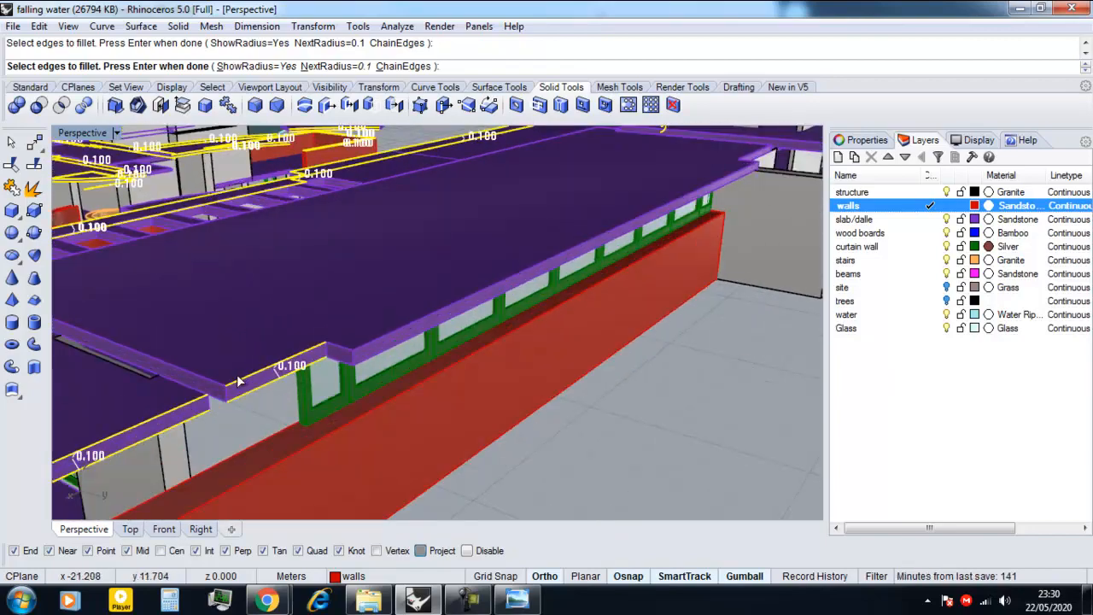
Step: Add the long roof slab's rear edges above the window strip and the recessed edge beside it to the fillet selection
right_click_drag(386, 357, 422, 335)
scroll(422, 335, "down", 5)
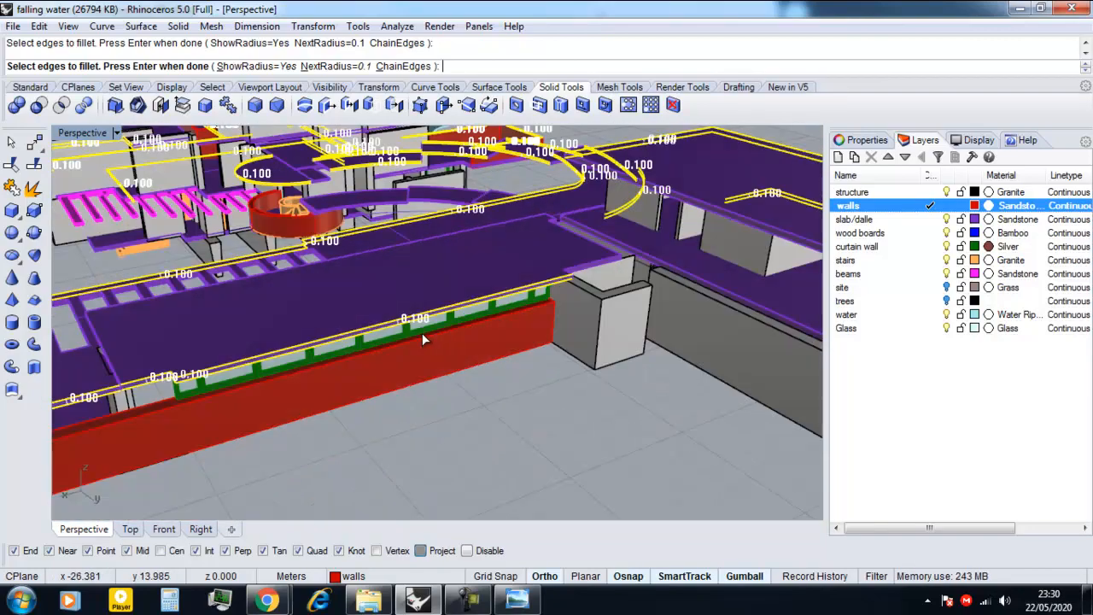
scroll(542, 298, "up", 8)
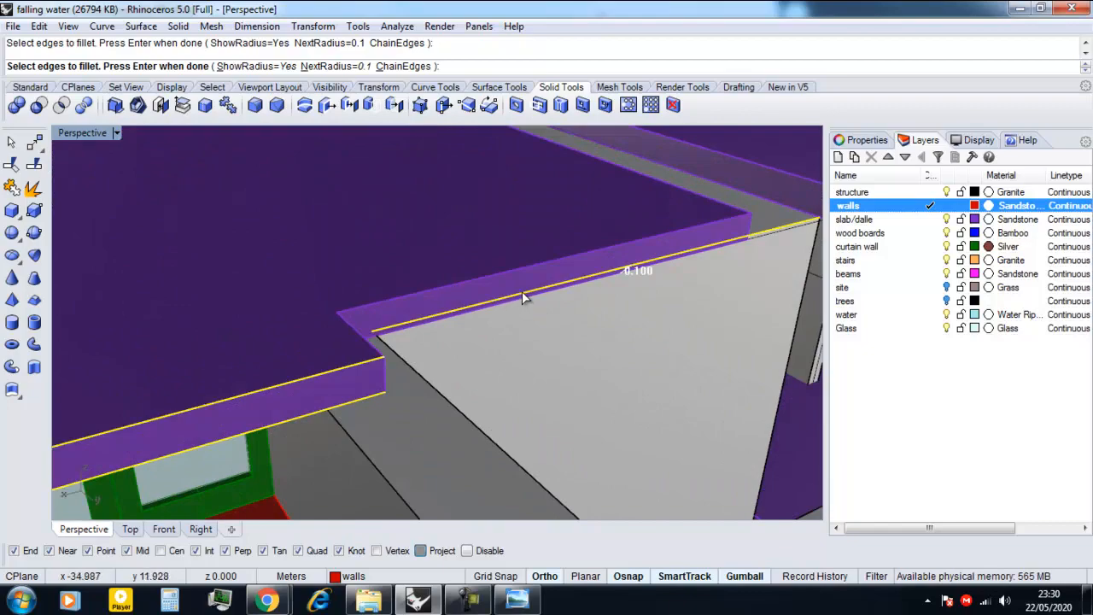
scroll(522, 291, "down", 6)
Step: Add the remaining side and rear edges of the guest house's top roof slab to the 0.1 fillet selection
right_click_drag(531, 328, 670, 344)
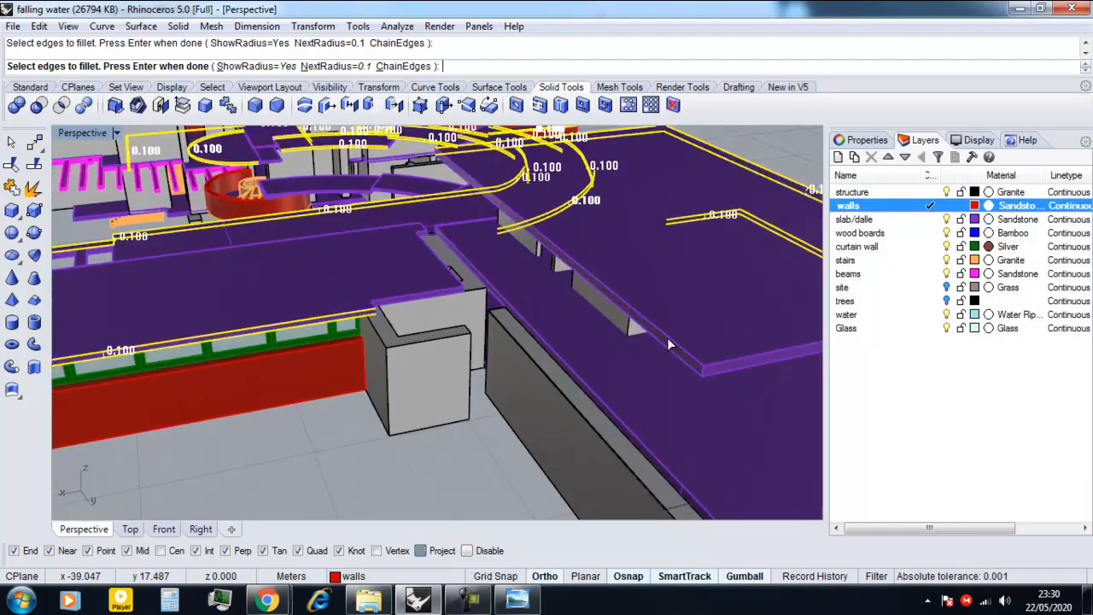
scroll(567, 359, "down", 6)
scroll(642, 354, "up", 6)
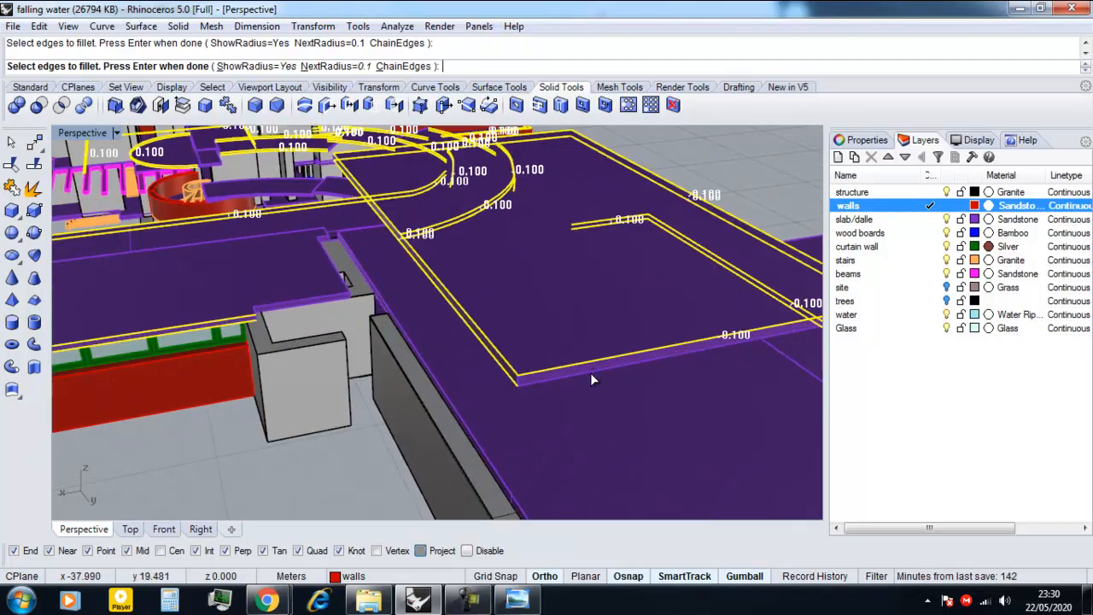
scroll(590, 376, "down", 10)
Step: Check the selected edges across the whole model and finish the edge selection for the 0.1 fillet
right_click_drag(528, 353, 352, 446)
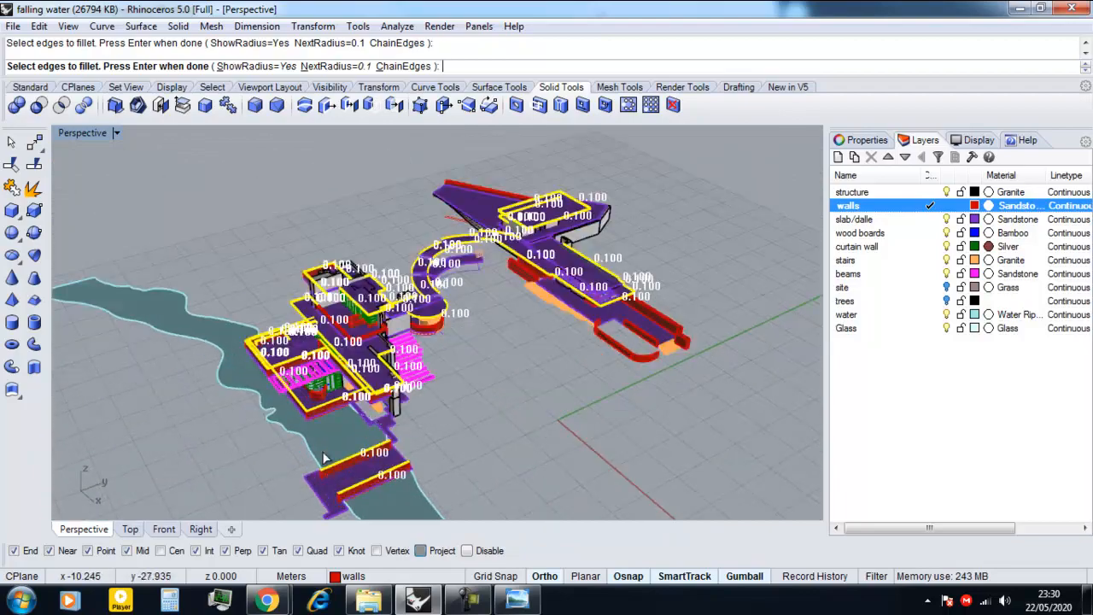
scroll(352, 447, "up", 3)
scroll(655, 235, "up", 3)
scroll(655, 235, "up", 7)
right_click_drag(367, 316, 331, 335)
scroll(379, 324, "down", 7)
scroll(337, 317, "up", 7)
scroll(330, 336, "down", 4)
right_click(313, 353)
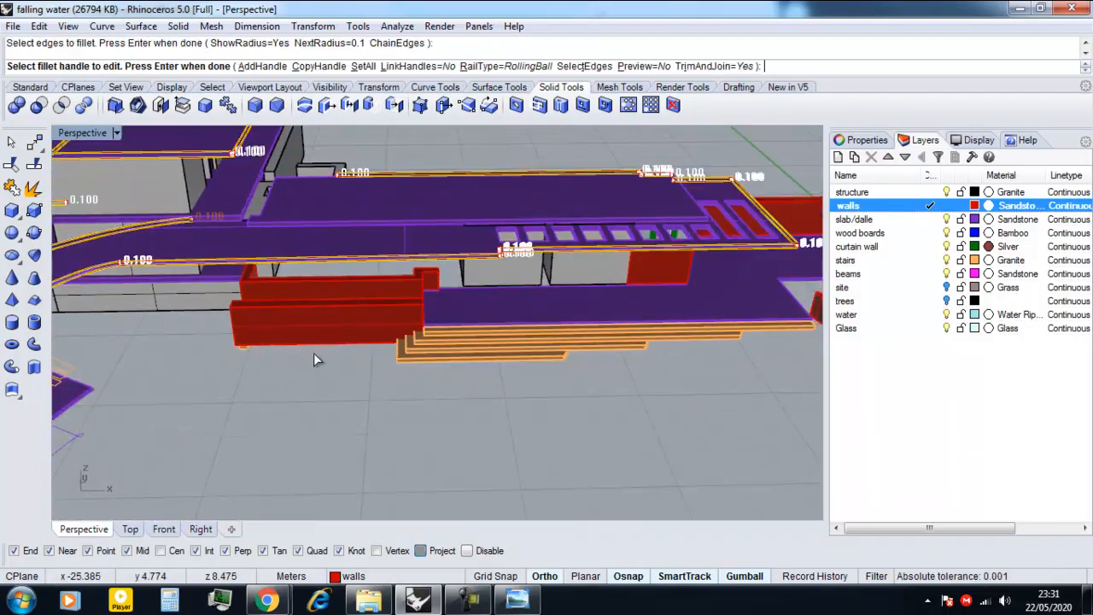
Step: Apply the 0.1 rolling-ball fillet to all the selected slab and parapet edges
scroll(351, 337, "down", 4)
right_click(327, 347)
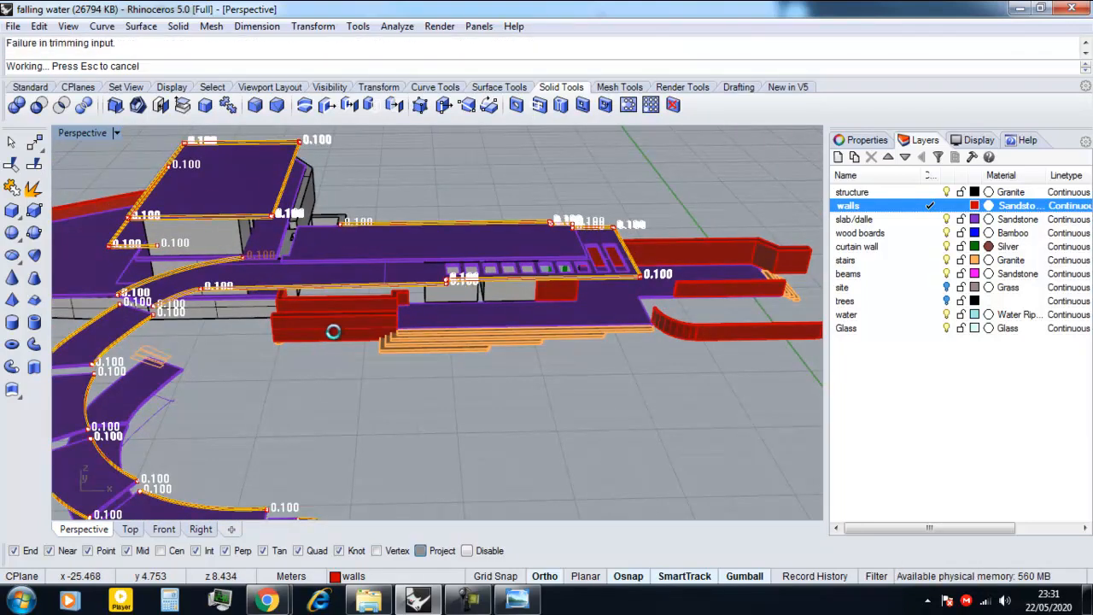
right_click_drag(334, 332, 461, 318)
Step: Select the whole model and view its object properties
left_click(401, 253)
scroll(346, 328, "down", 10)
left_click_drag(597, 446, 190, 243)
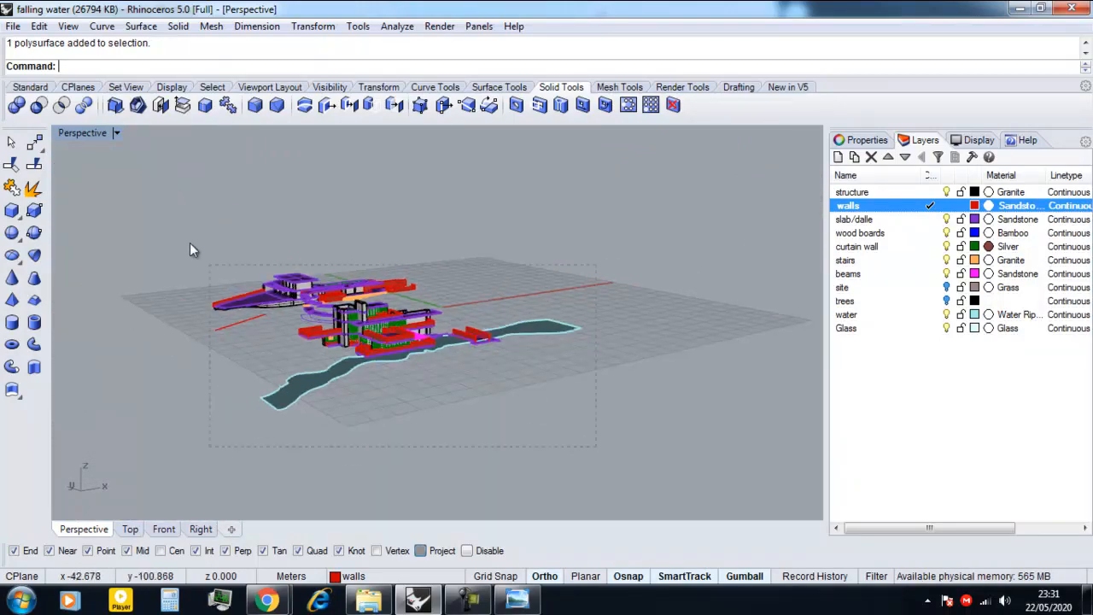
left_click(880, 144)
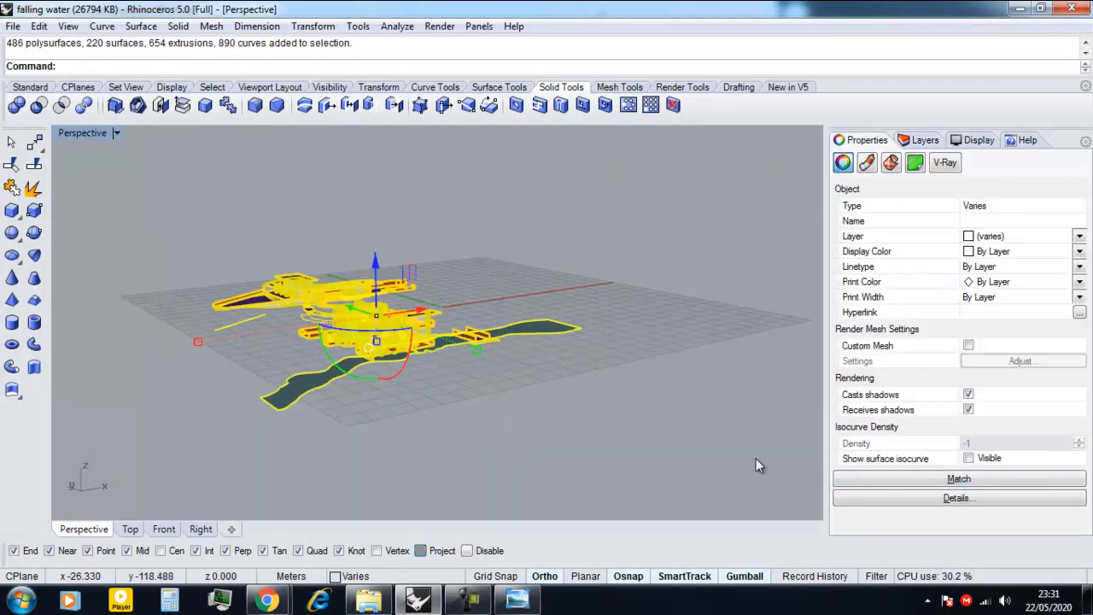
left_click(756, 458)
Step: Examine the filleted parapet edges on the main house's terraces from close up and from a distance
scroll(373, 334, "up", 18)
scroll(299, 334, "down", 2)
scroll(398, 404, "up", 5)
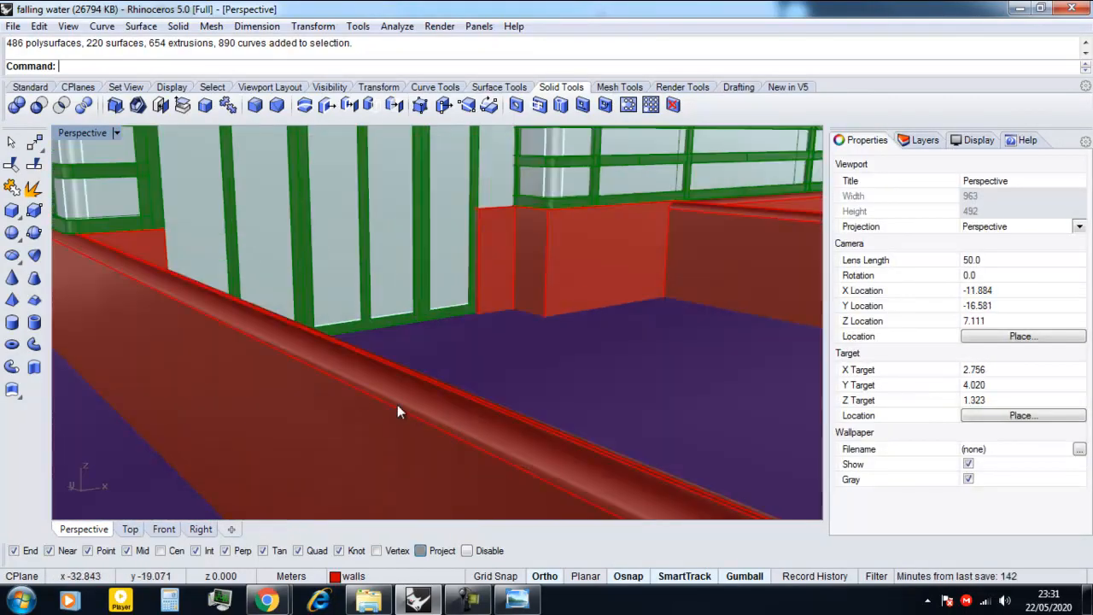
scroll(395, 415, "down", 10)
right_click_drag(392, 424, 412, 393)
scroll(411, 392, "up", 3)
scroll(415, 414, "down", 4)
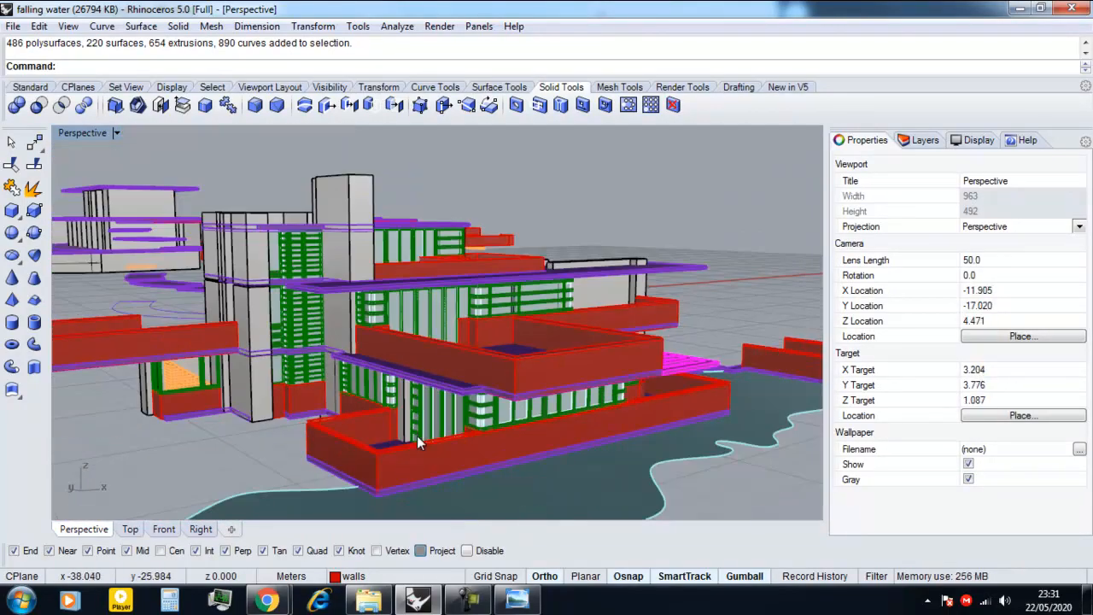
scroll(430, 454, "up", 4)
scroll(429, 454, "down", 4)
scroll(505, 443, "up", 4)
scroll(467, 453, "down", 5)
right_click_drag(467, 453, 520, 482)
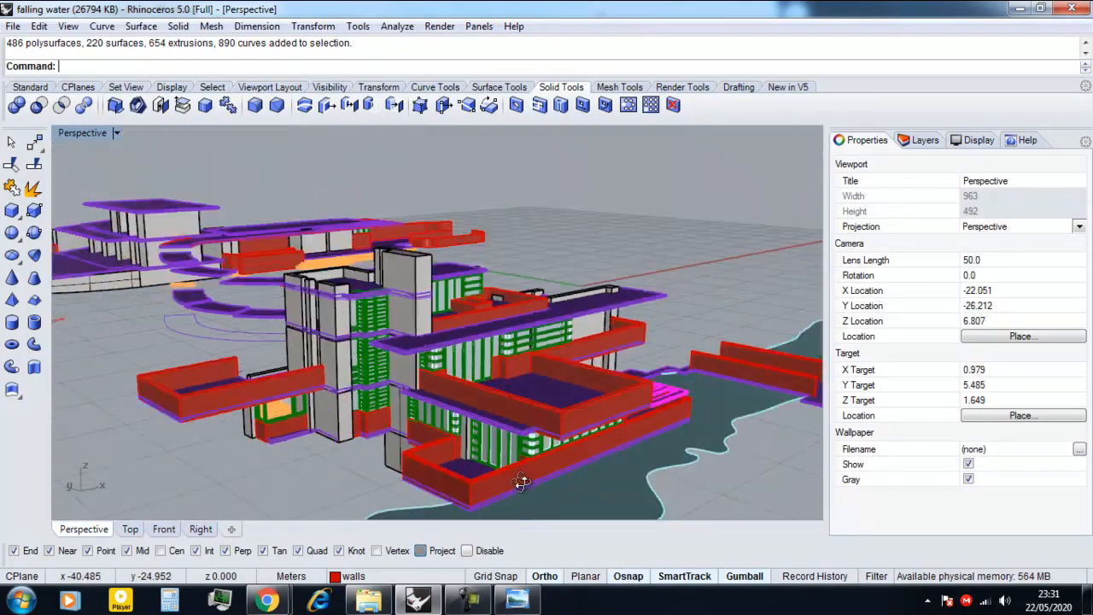
Step: Try to cap the open parapet wall of the main house's lower front terrace
scroll(743, 451, "up", 10)
left_click(724, 473)
scroll(522, 450, "down", 5)
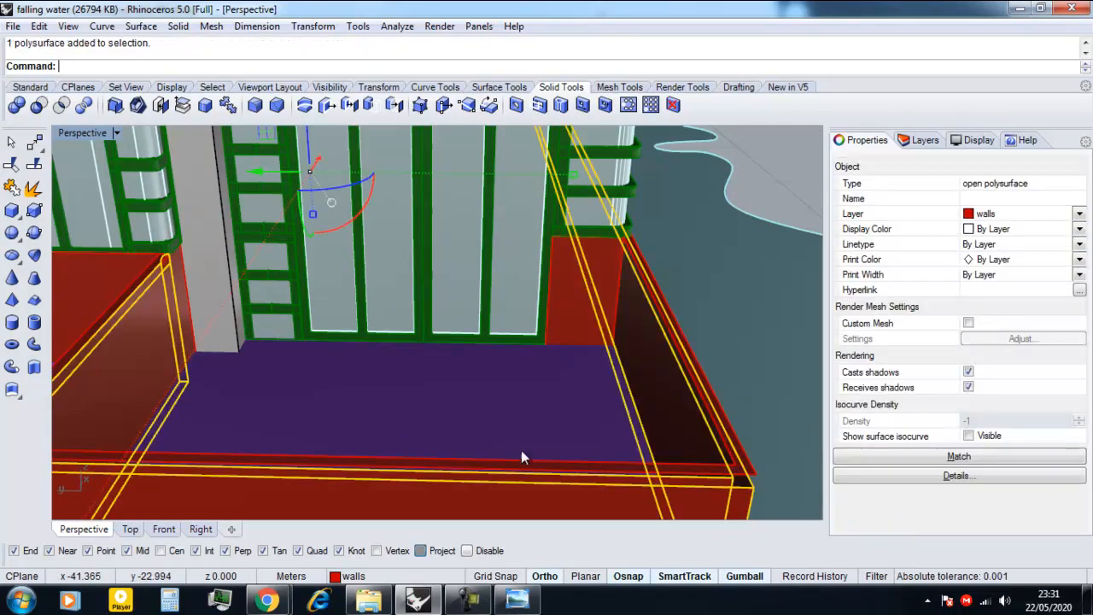
key("Return")
key("Escape")
scroll(543, 450, "up", 4)
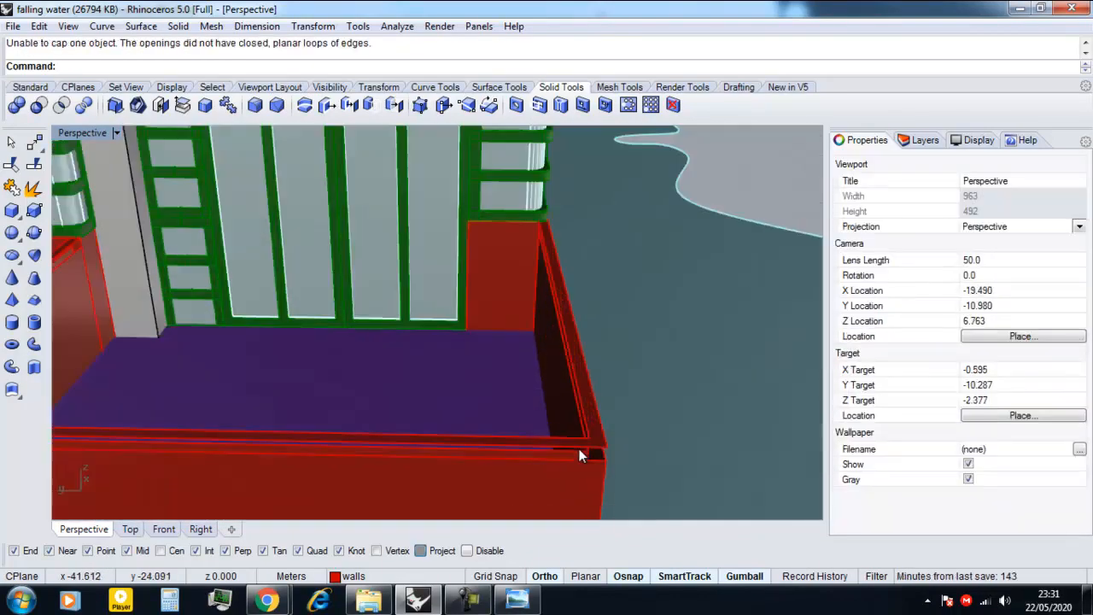
Step: Delete the broken parapet wall of the lower front terrace together with its detached rim
scroll(578, 454, "down", 4)
right_click_drag(578, 453, 590, 332)
scroll(422, 475, "down", 3)
scroll(631, 323, "up", 7)
scroll(574, 332, "up", 4)
scroll(581, 336, "up", 6)
scroll(590, 332, "down", 4)
scroll(598, 325, "up", 4)
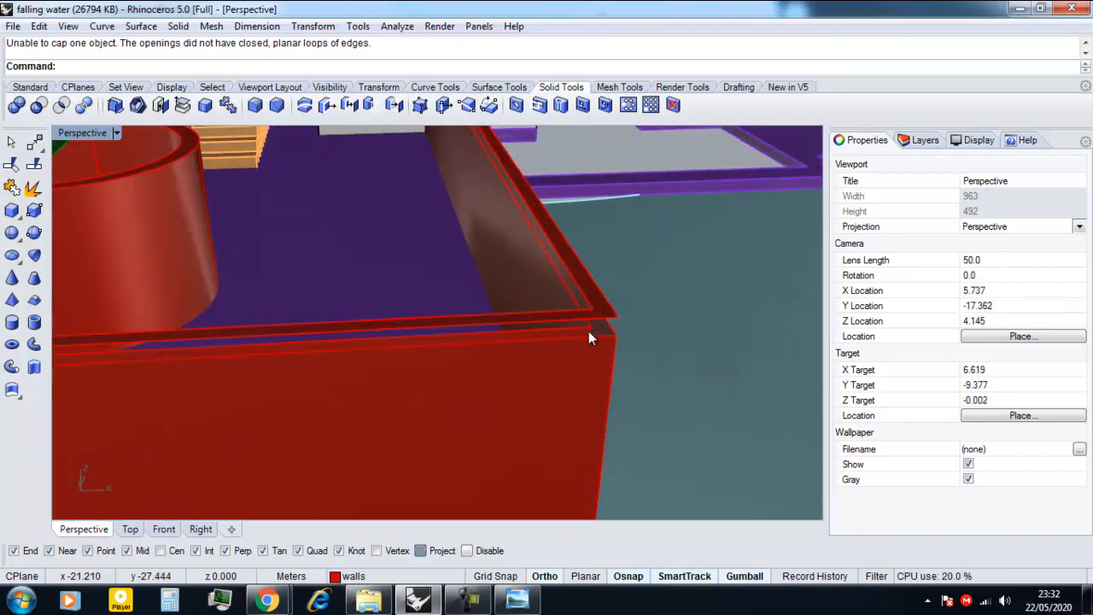
left_click(586, 341)
scroll(495, 370, "down", 8)
key("Delete")
scroll(405, 376, "up", 8)
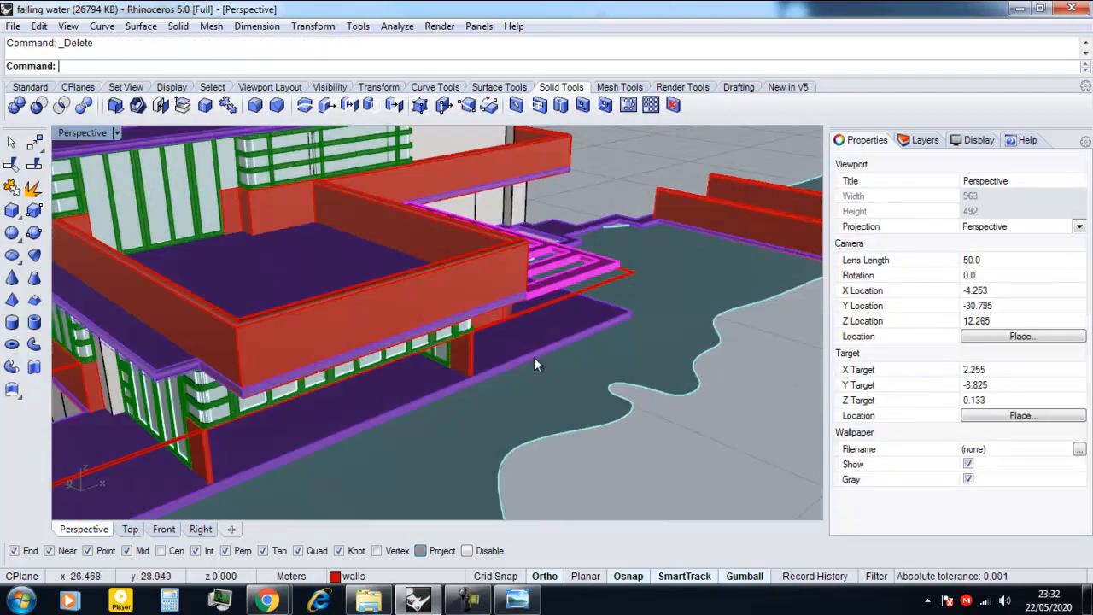
left_click(657, 250)
key("Delete")
scroll(581, 381, "down", 10)
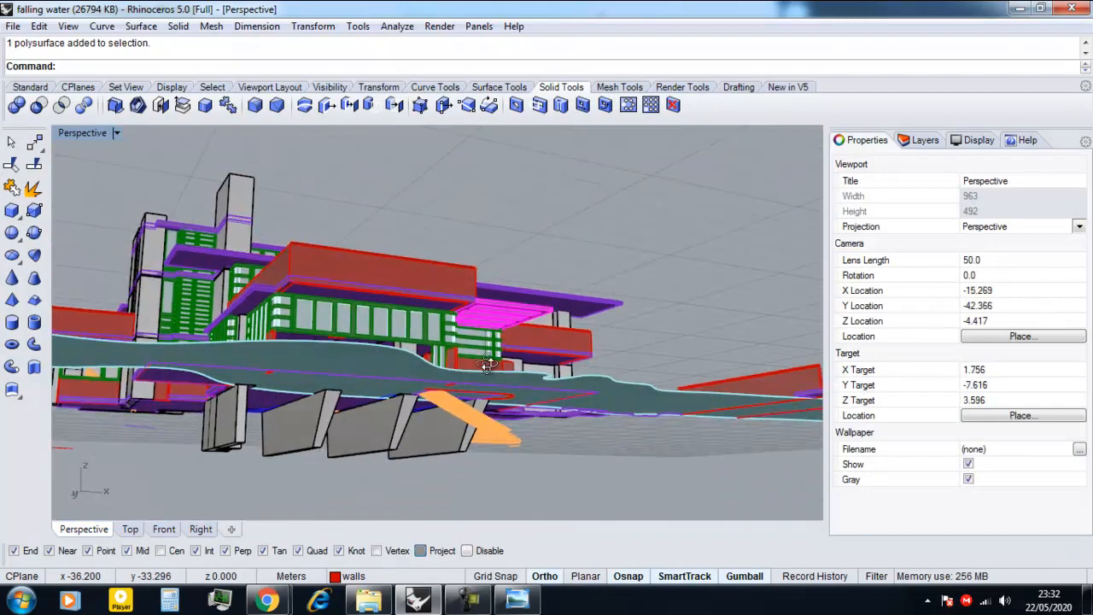
Step: Extrude the closed parapet outline curve on the lower front terrace's slab upward into a solid wall
right_click_drag(486, 364, 523, 335)
scroll(627, 407, "up", 15)
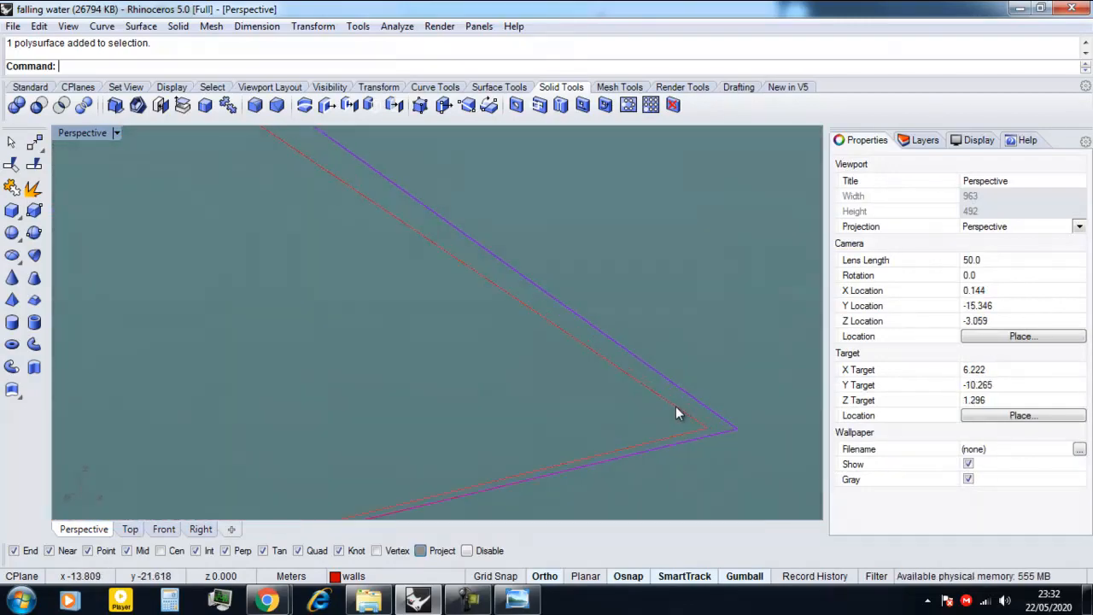
left_click(680, 406)
left_click(723, 442)
scroll(630, 418, "down", 6)
right_click_drag(630, 416, 507, 405)
scroll(508, 405, "down", 12)
type("R")
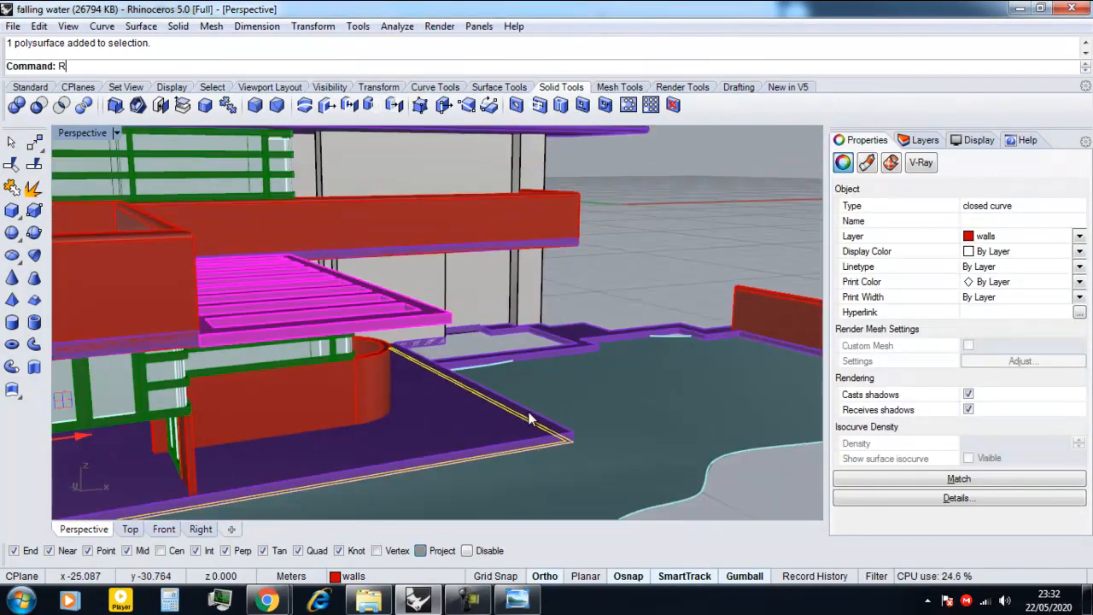
key("BackSpace")
type("ExtrudeCrv")
key("Return")
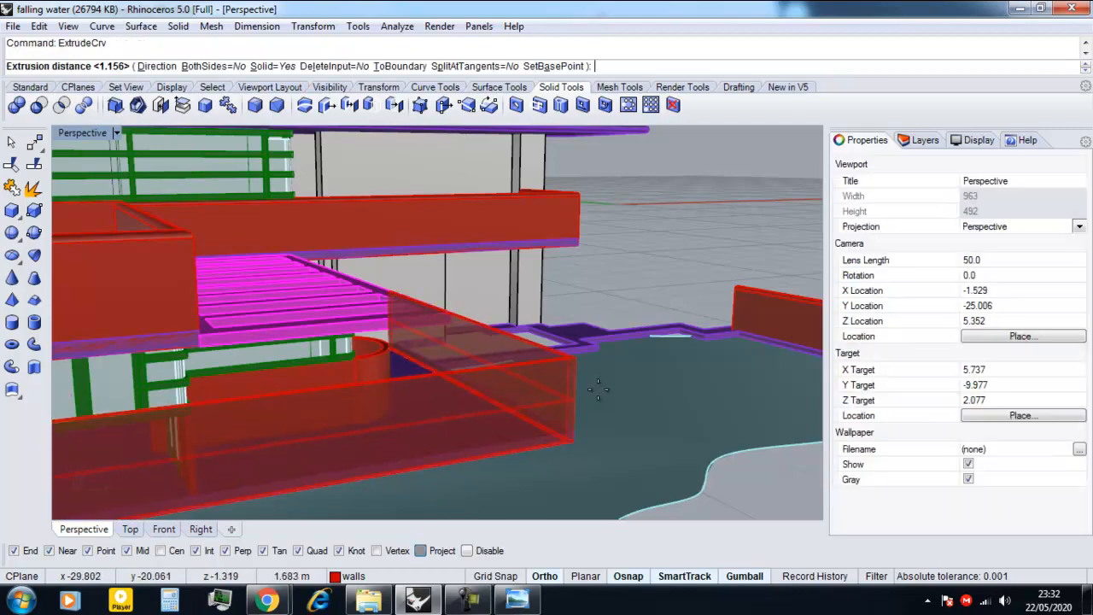
scroll(597, 388, "down", 11)
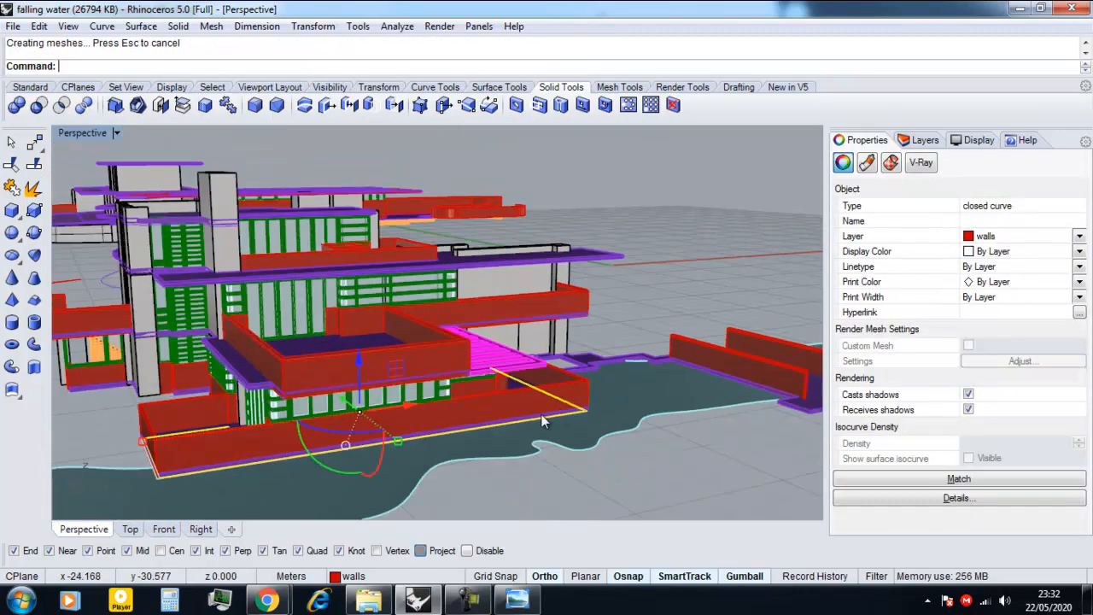
key("Escape")
Step: Examine the rebuilt lower terrace wall and the other parapets around the main house
scroll(359, 439, "up", 11)
right_click_drag(264, 442, 192, 474)
scroll(303, 443, "down", 3)
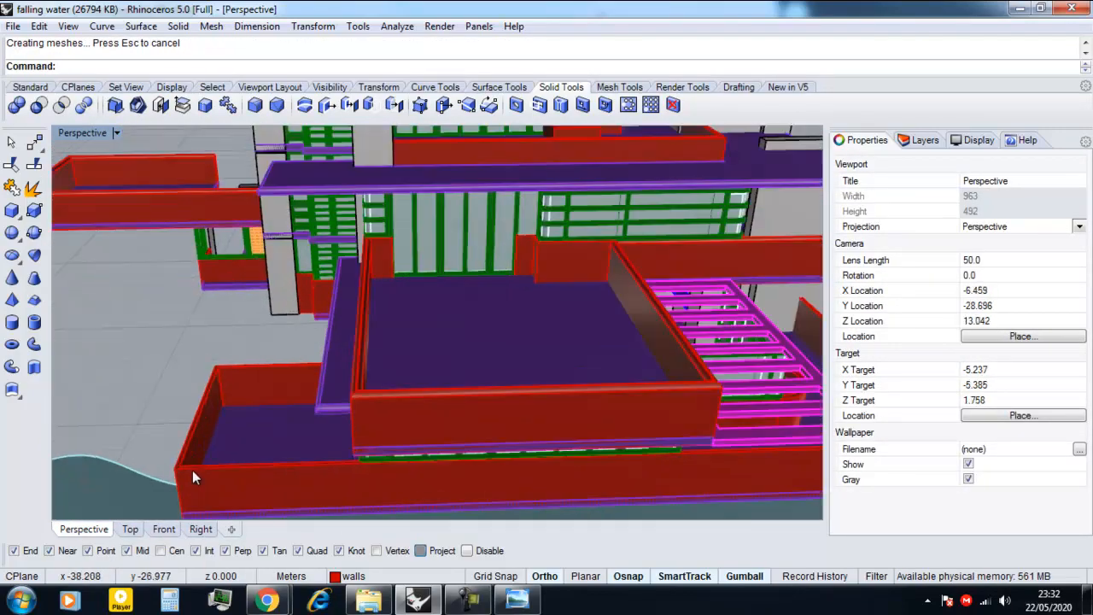
scroll(193, 473, "up", 7)
scroll(256, 444, "down", 1)
right_click_drag(290, 436, 465, 410)
scroll(321, 421, "up", 2)
scroll(346, 395, "down", 9)
scroll(466, 410, "down", 4)
scroll(72, 256, "up", 10)
right_click_drag(175, 284, 373, 369)
scroll(360, 373, "down", 10)
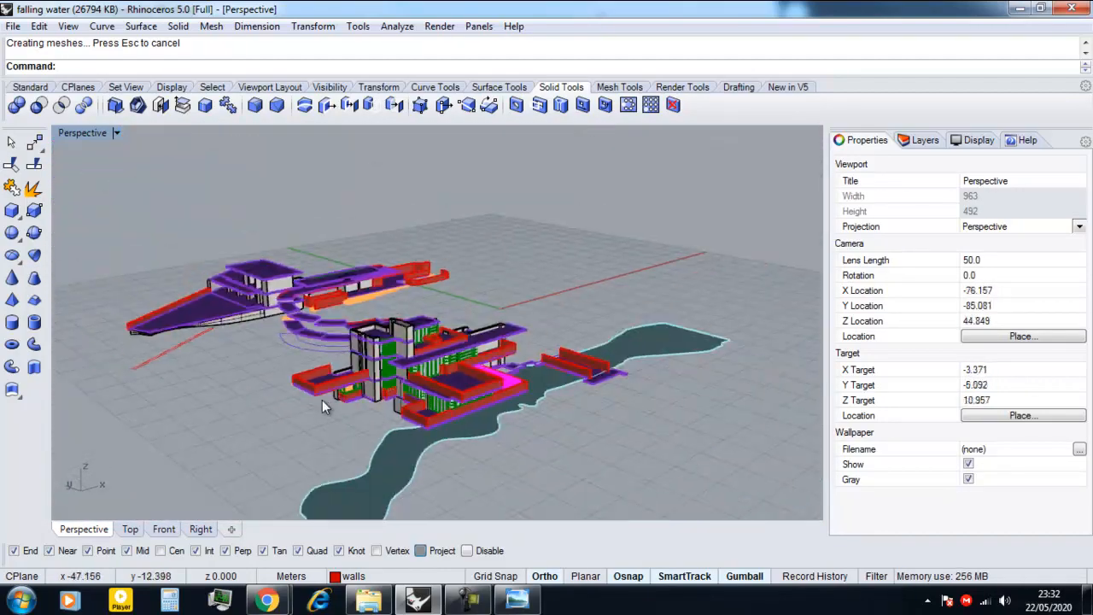
scroll(322, 406, "down", 3)
right_click_drag(322, 407, 336, 359)
Step: Turn on the visibility of the site layer so the terrain is included around the buildings
left_click(921, 140)
left_click(947, 287)
scroll(461, 392, "up", 3)
scroll(482, 397, "down", 2)
right_click(366, 351)
scroll(541, 346, "down", 4)
right_click_drag(541, 346, 382, 377)
scroll(381, 377, "down", 5)
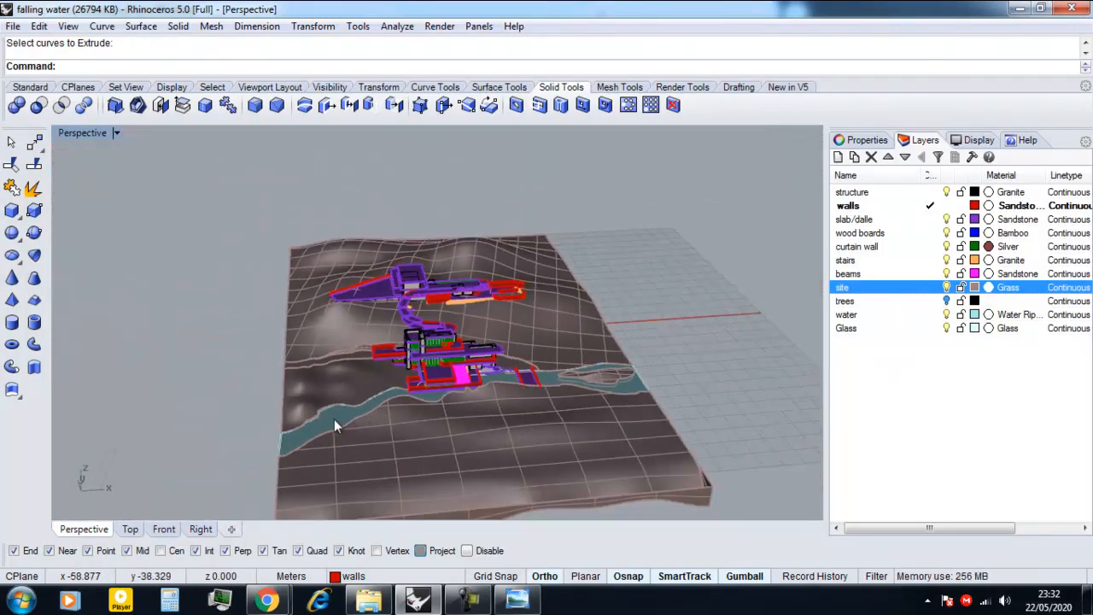
Step: Set the Perspective view to the Rendered display mode
left_click(116, 134)
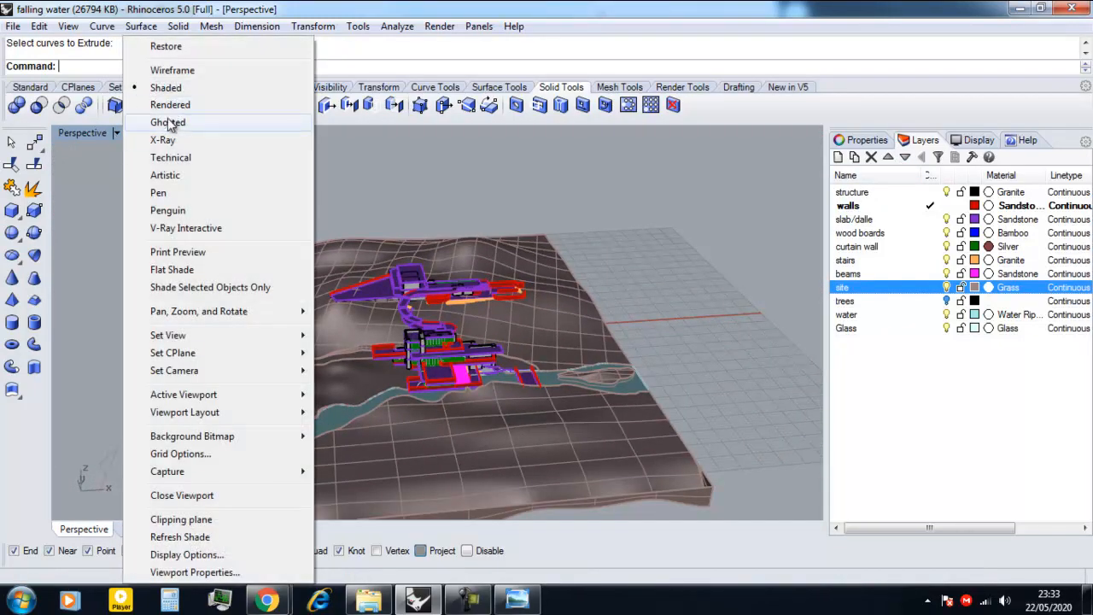
left_click(166, 103)
scroll(355, 380, "up", 8)
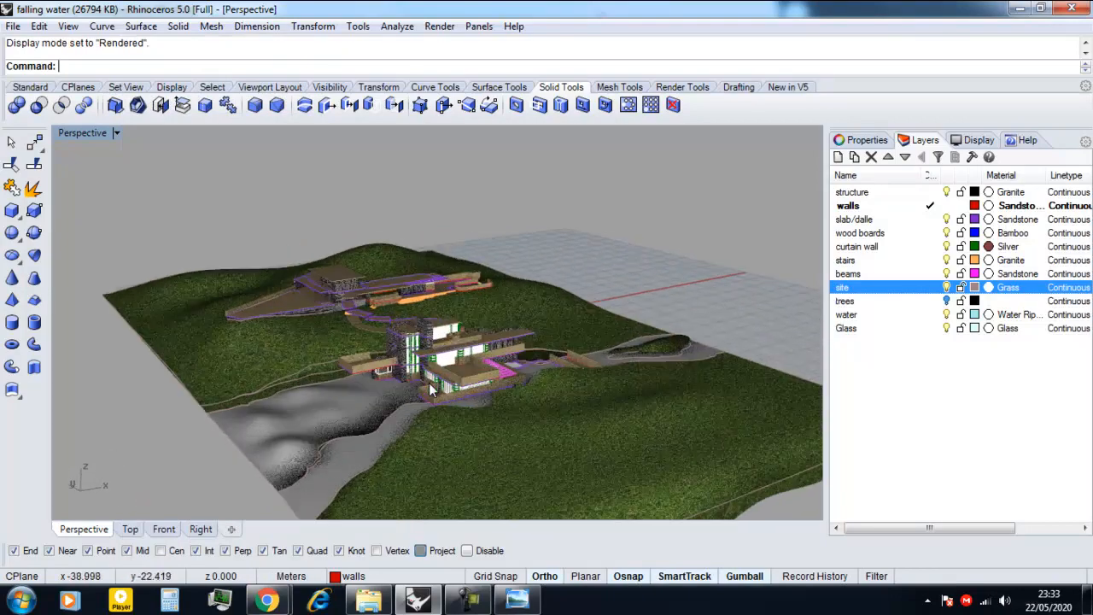
Step: Turn off the skylight in the Sun settings
key("Return")
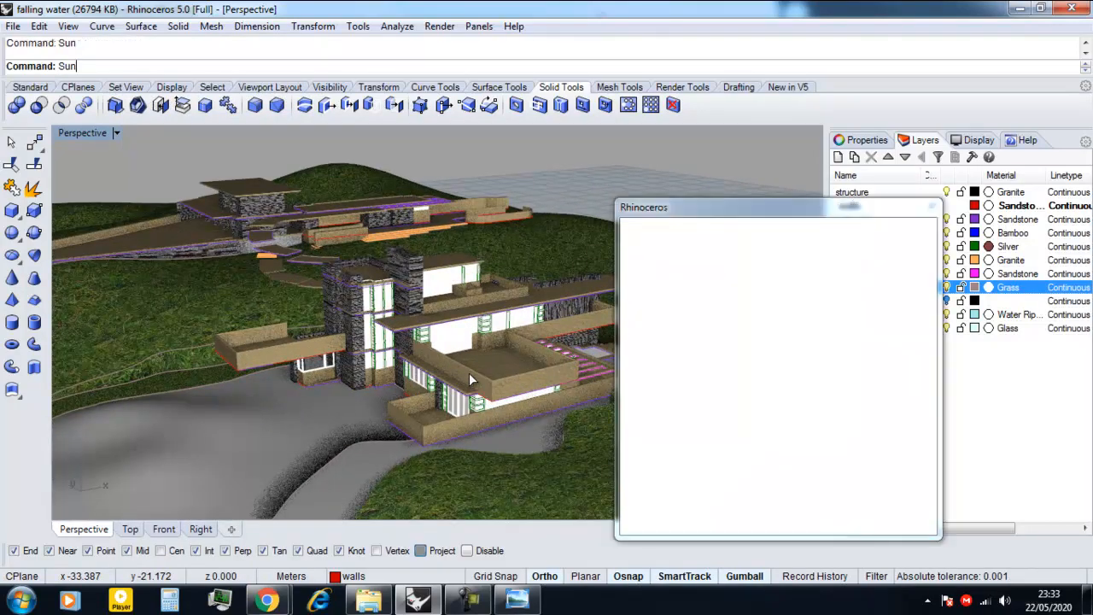
left_click(636, 417)
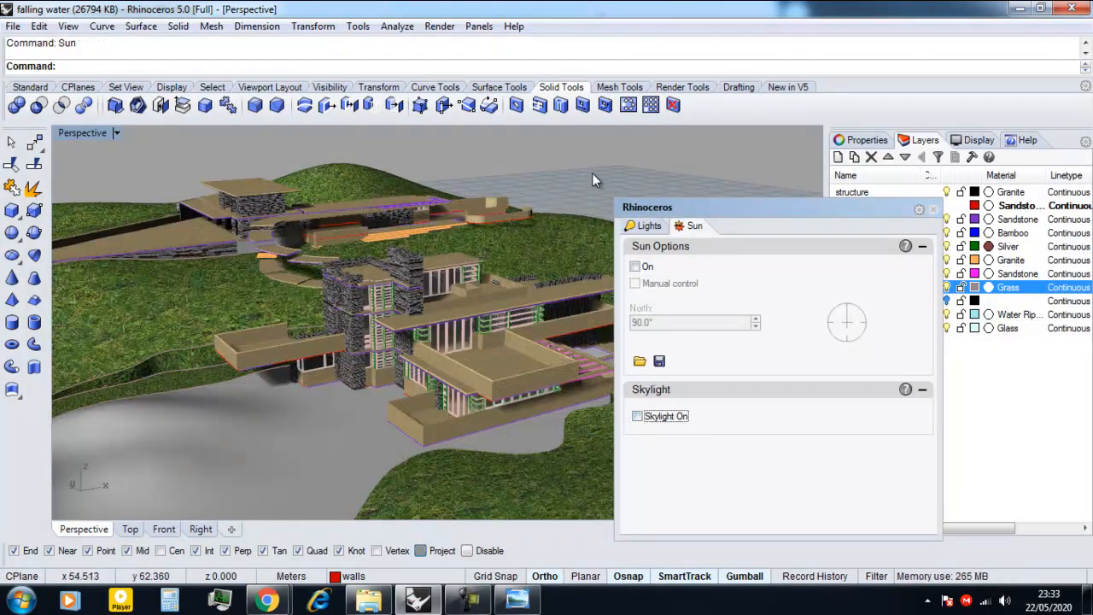
left_click(932, 210)
Step: Match the grey ground surface in front of the main house to the properties of the grass terrain across the river
right_click_drag(581, 308, 345, 272)
right_click_drag(350, 376, 469, 432)
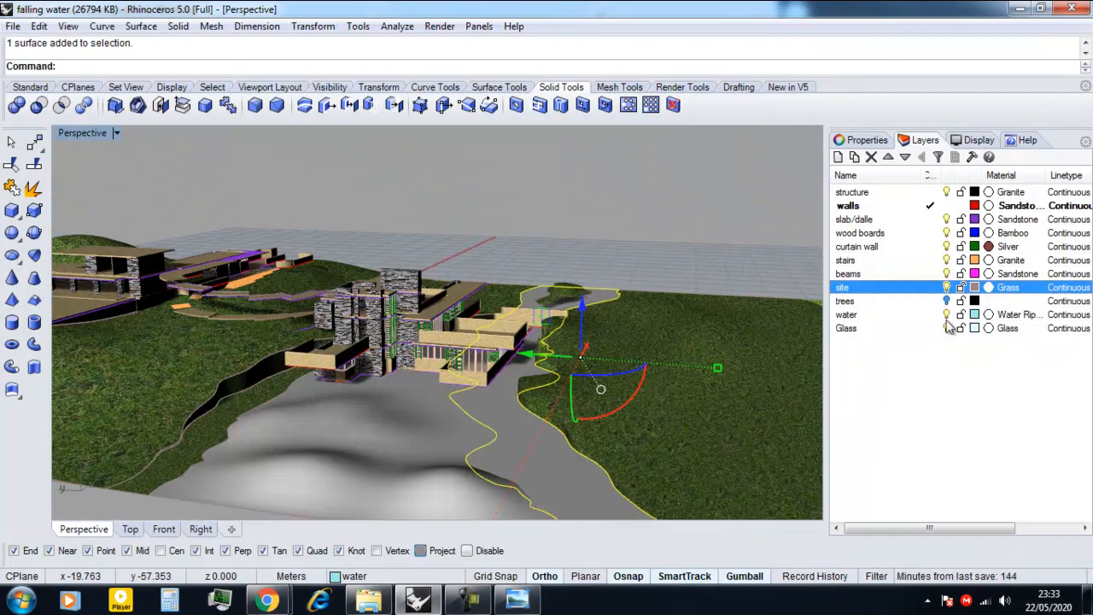
left_click(867, 140)
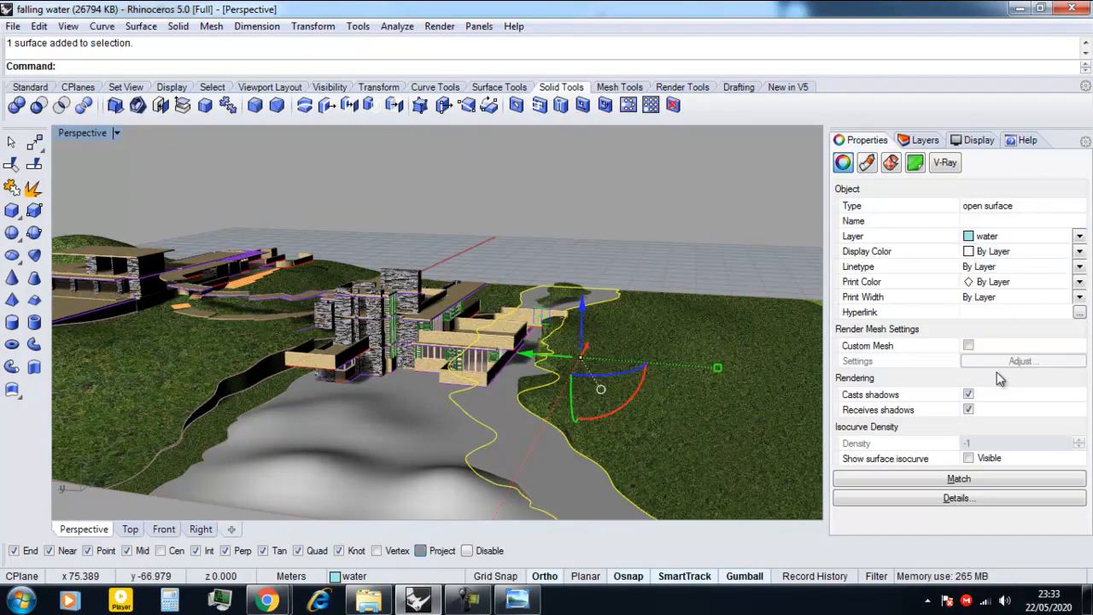
left_click(923, 142)
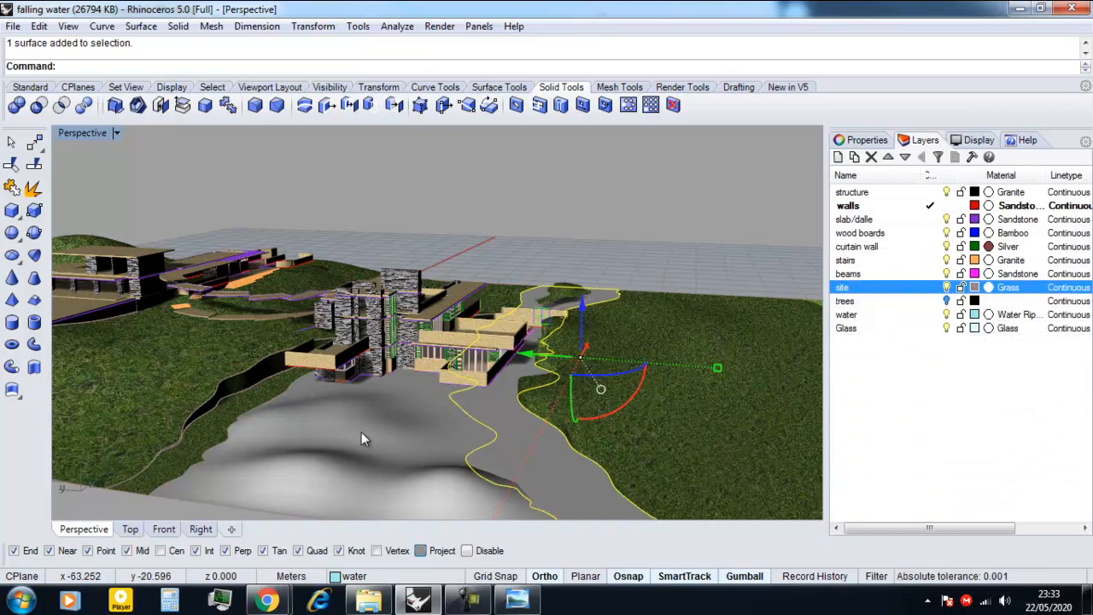
left_click(867, 140)
left_click(758, 371)
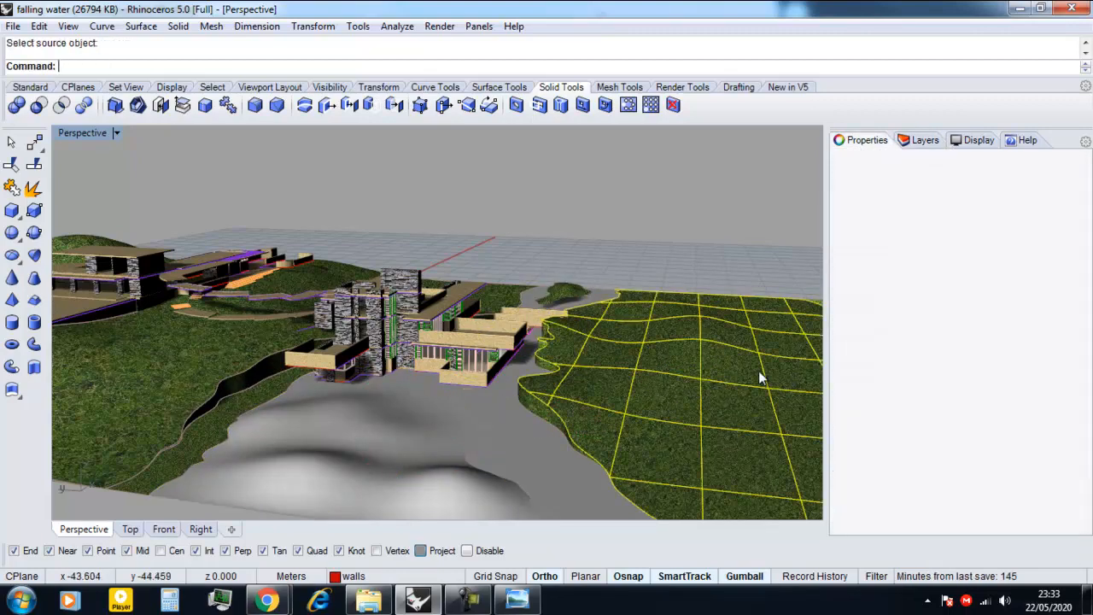
left_click(511, 393)
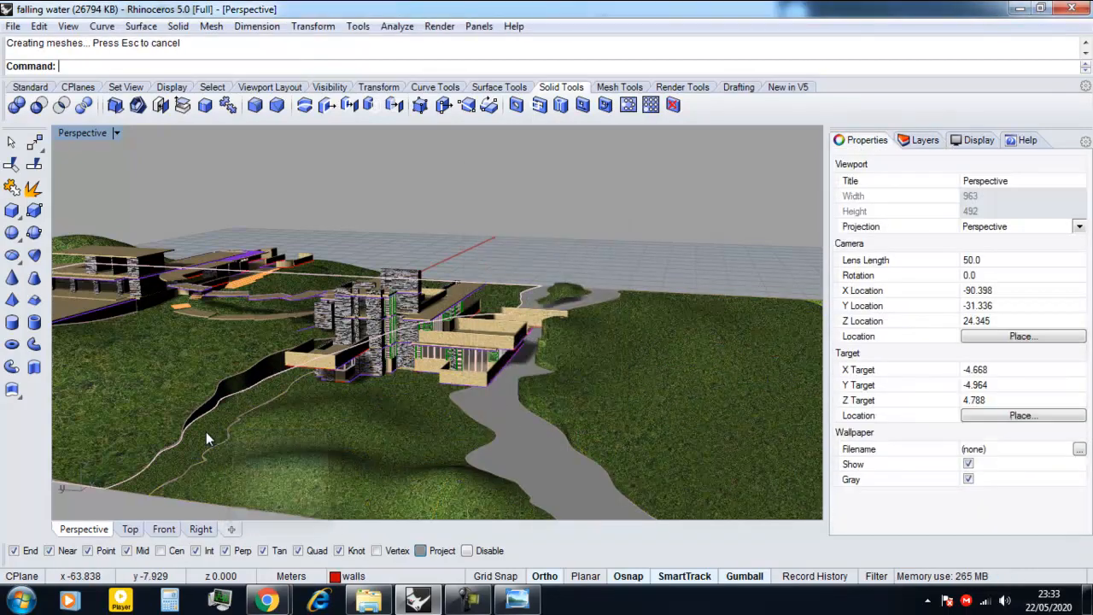
Step: Select the bank surface in front of the main house and add a new layer named earth
left_click(333, 411)
left_click(919, 140)
right_click(896, 402)
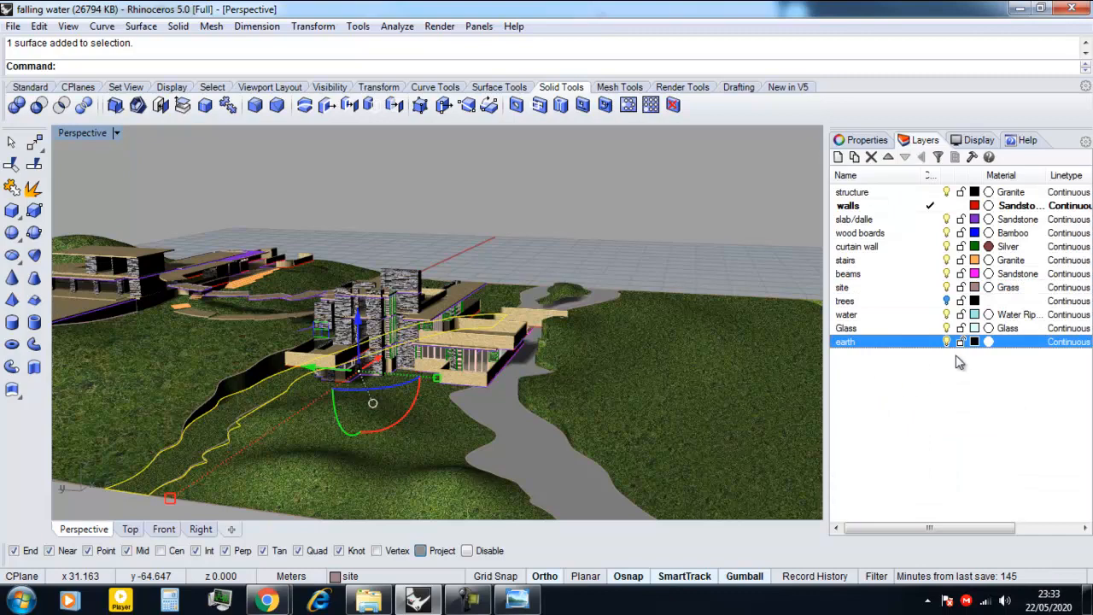
Step: Browse the Environments, Metal, Plastic and Screen folders of the render content library for an earth layer material
left_click(991, 342)
left_click(391, 64)
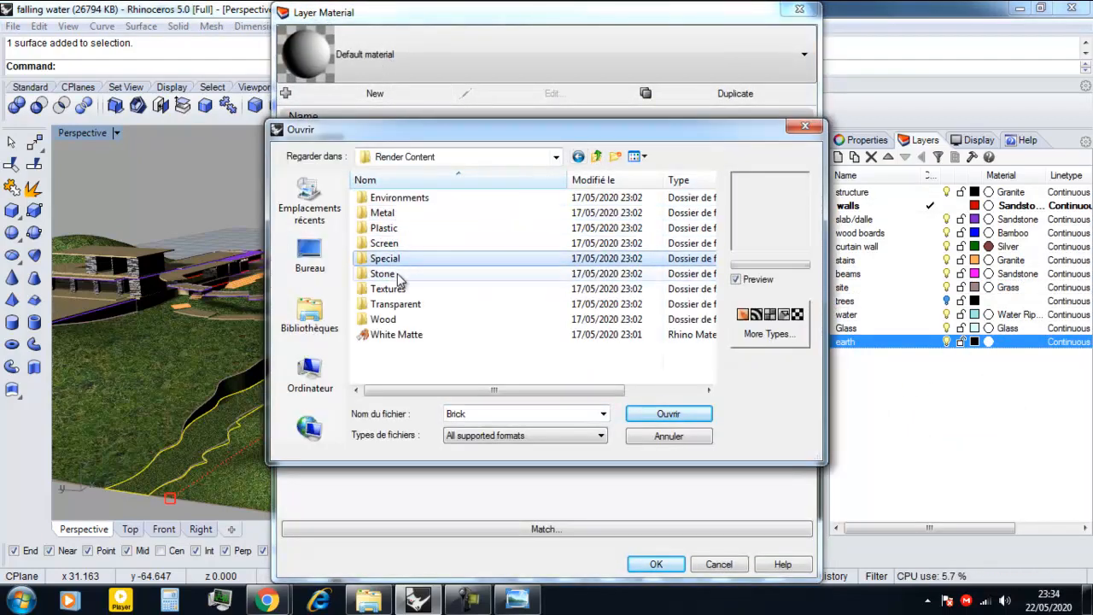
double_click(394, 202)
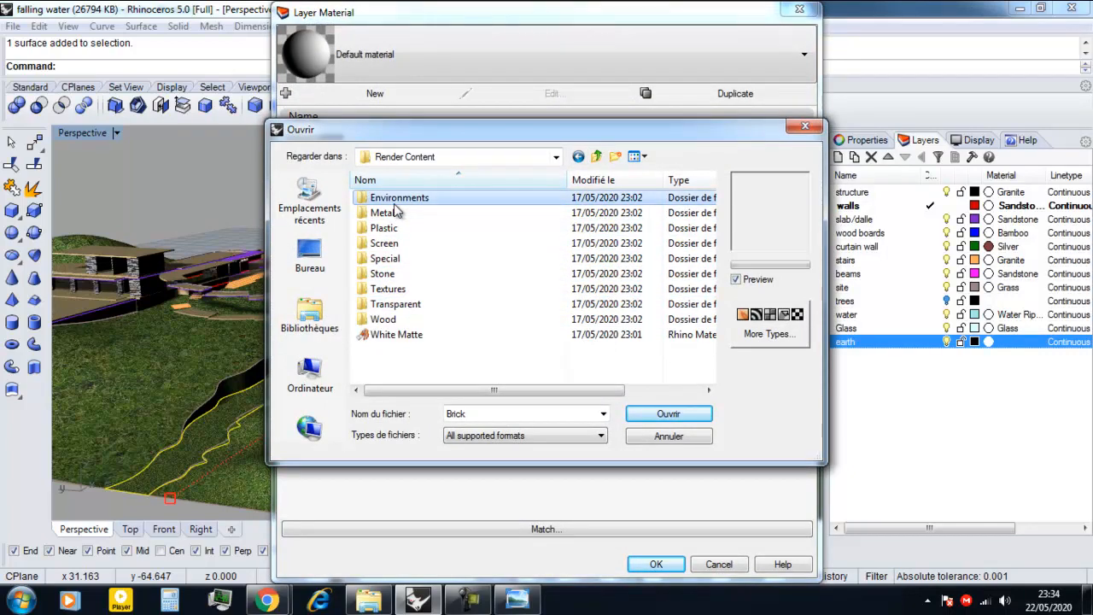
left_click(578, 157)
double_click(438, 211)
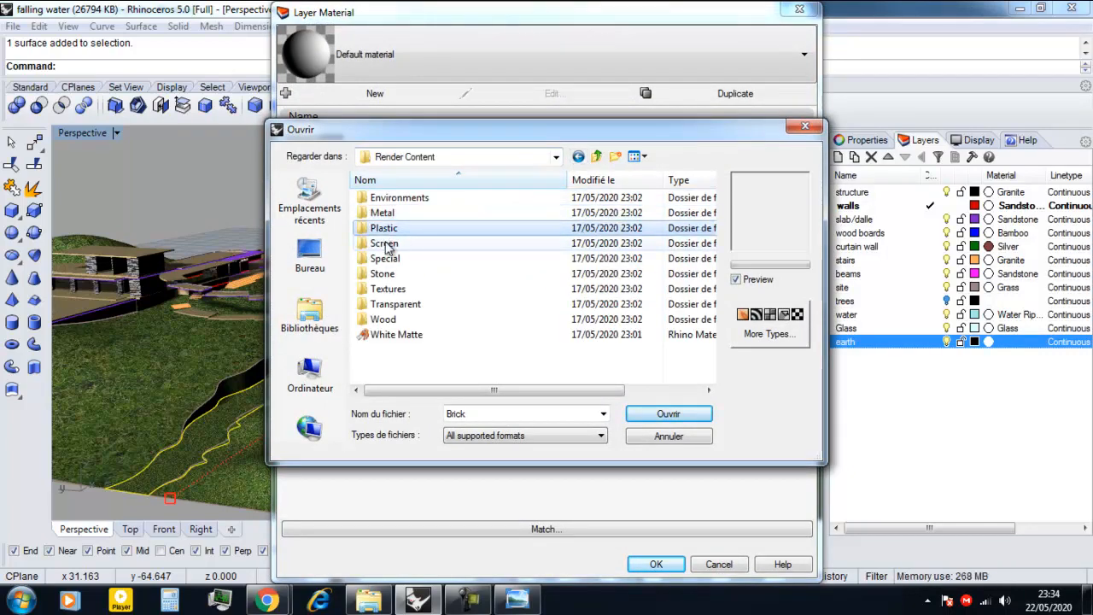
double_click(386, 244)
left_click(398, 228)
left_click(402, 215)
left_click(405, 201)
key("BackSpace")
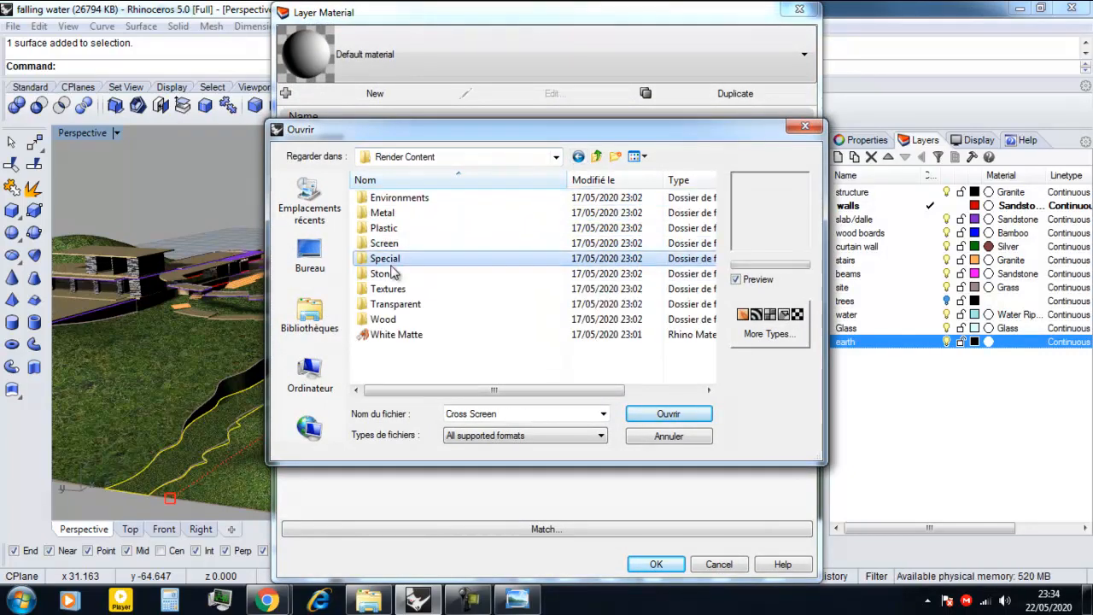
Step: Load the Grass material from the Special folder as the earth layer's material
double_click(388, 259)
left_click(394, 230)
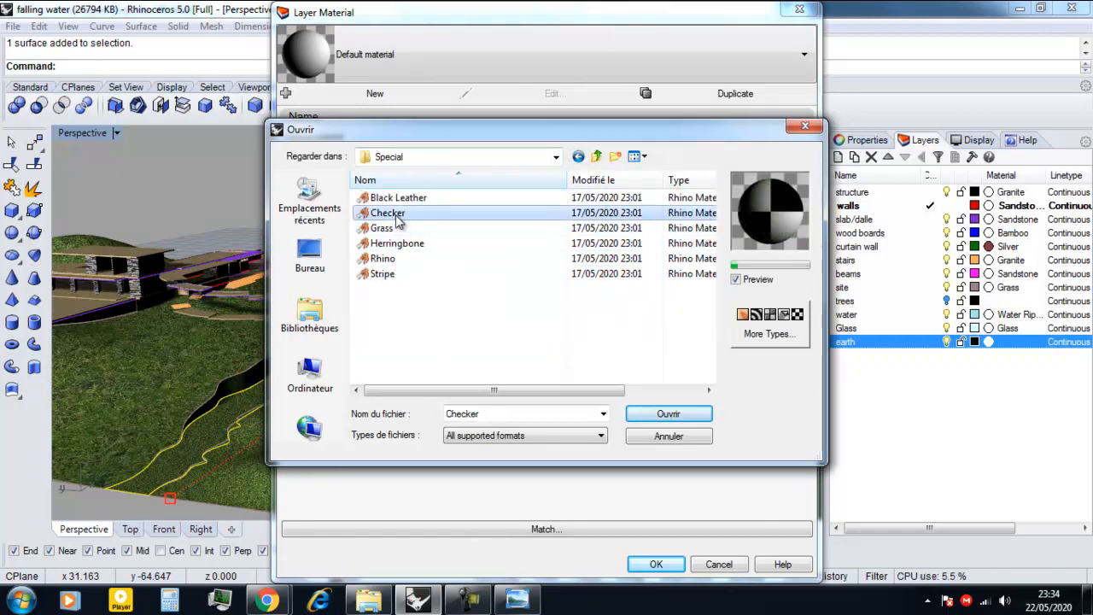
left_click(393, 229)
left_click(639, 414)
left_click(621, 305)
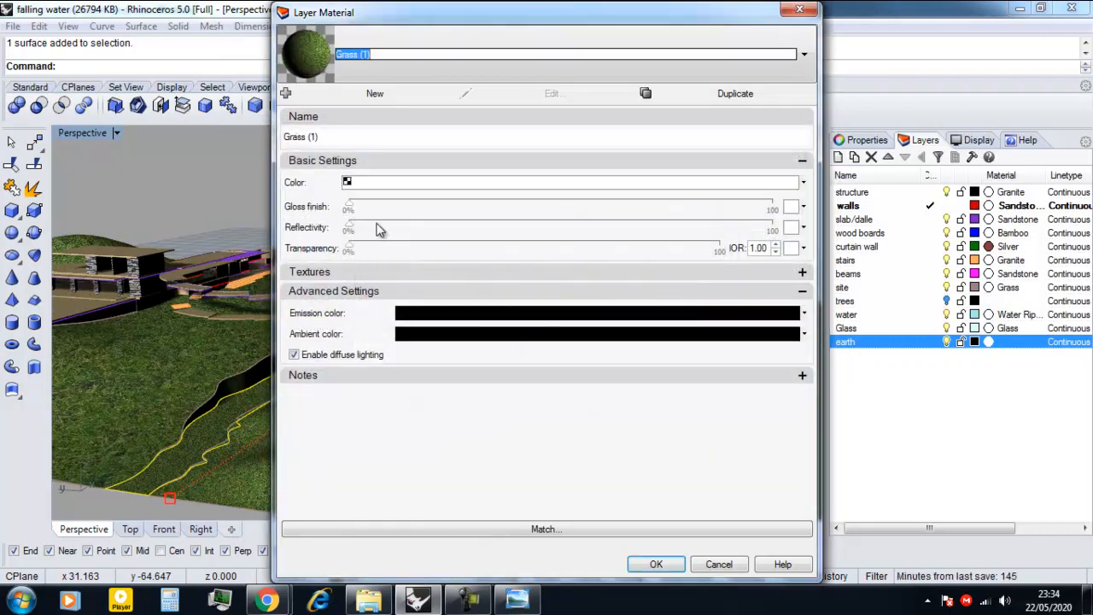
Step: Open the color bitmap texture of the Grass (1) layer material for editing
left_click(333, 272)
left_click(376, 308)
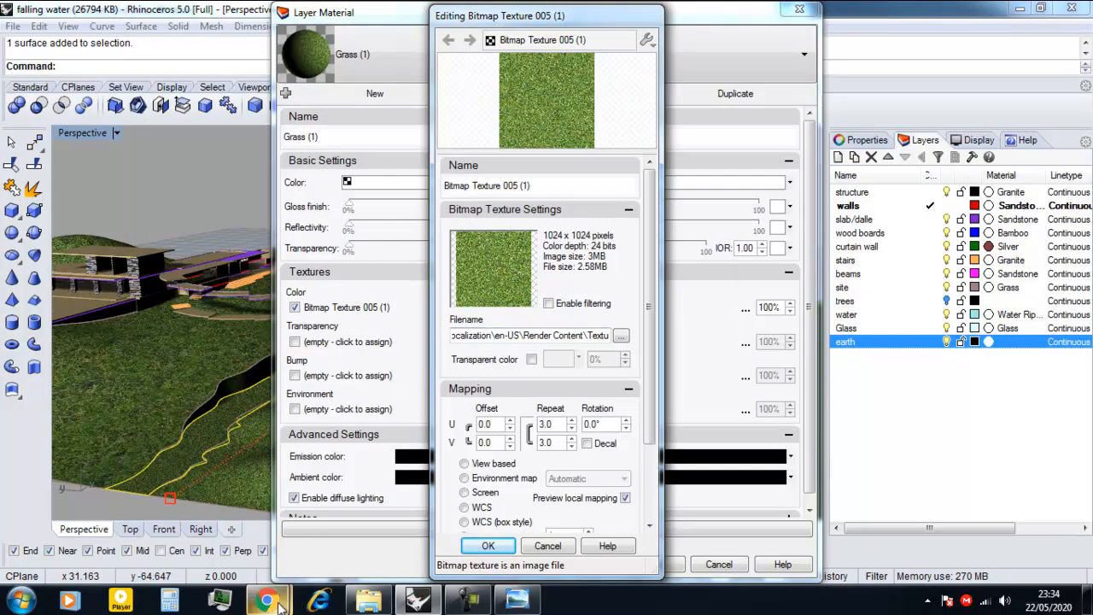
Step: Switch to Chrome and search Google Images for "earth texture", followed by a refined search for "soil texture"
left_click(278, 605)
left_click(167, 12)
scroll(300, 188, "up", 10)
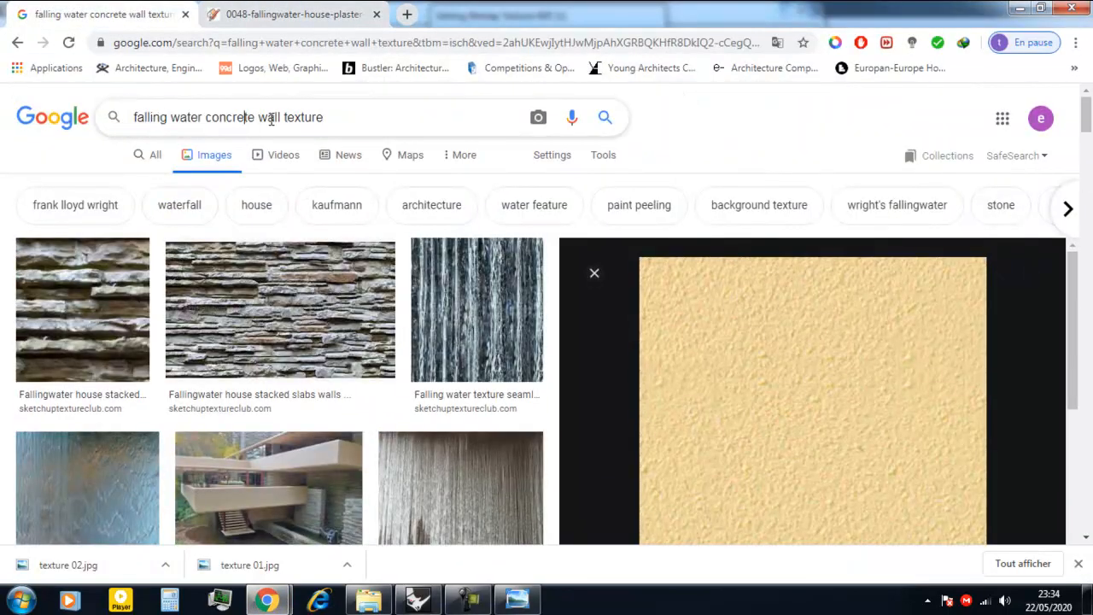
type("rth")
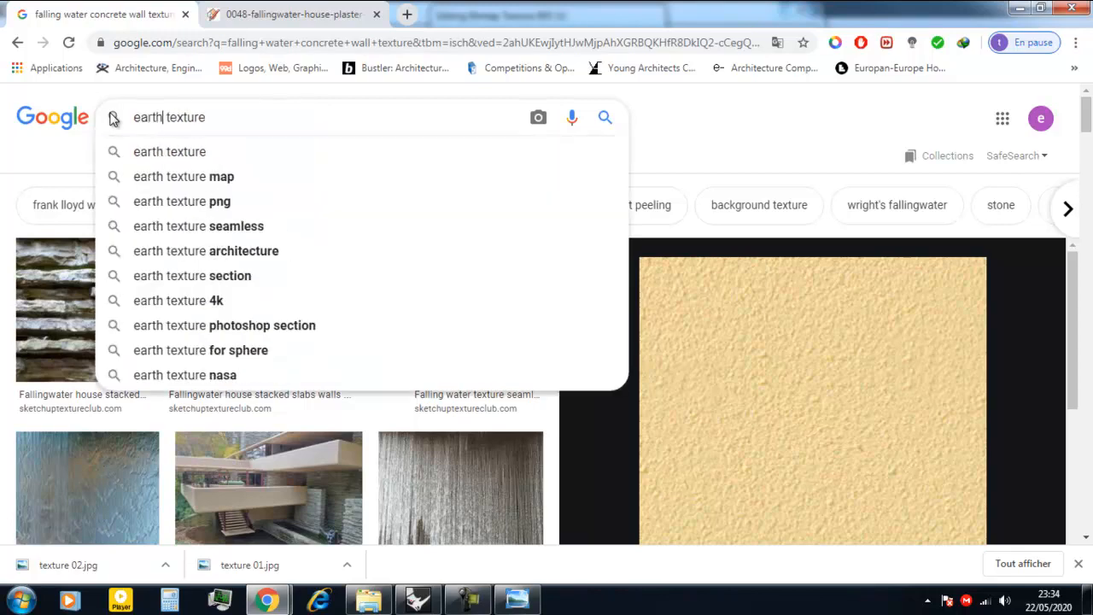
key("Return")
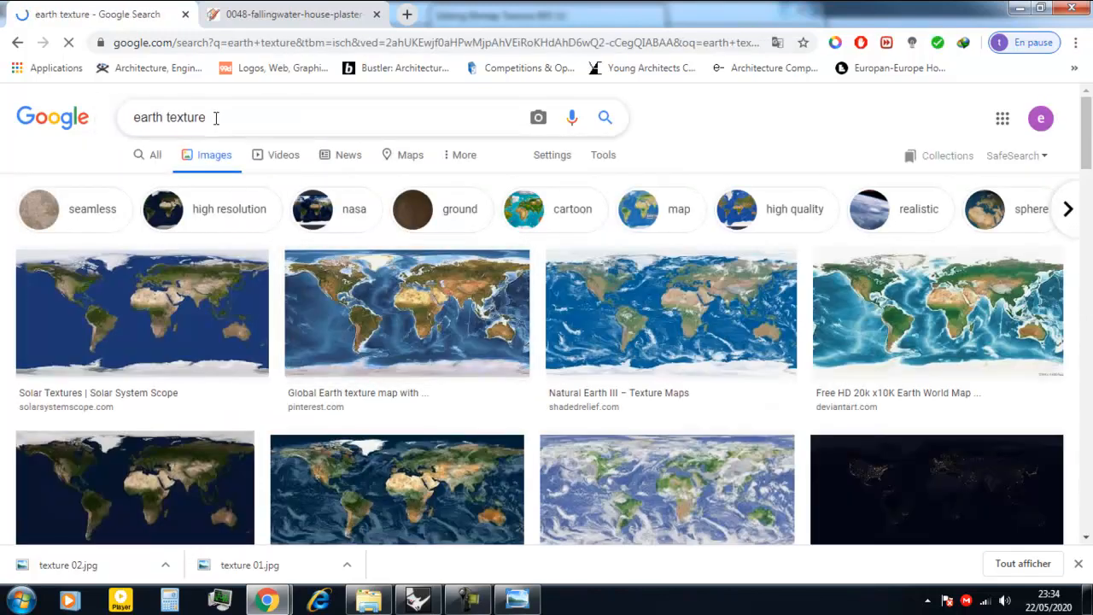
type("soil")
key("Return")
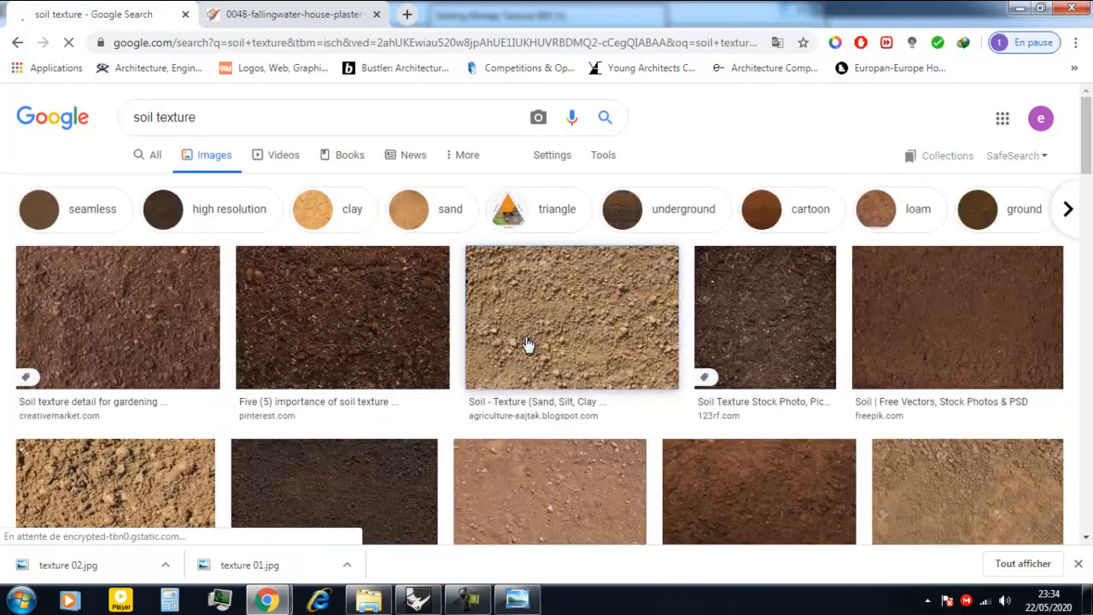
Step: Open the light brown Soil - Texture image at full size and save it as soil texture in the falling water folder
left_click(527, 343)
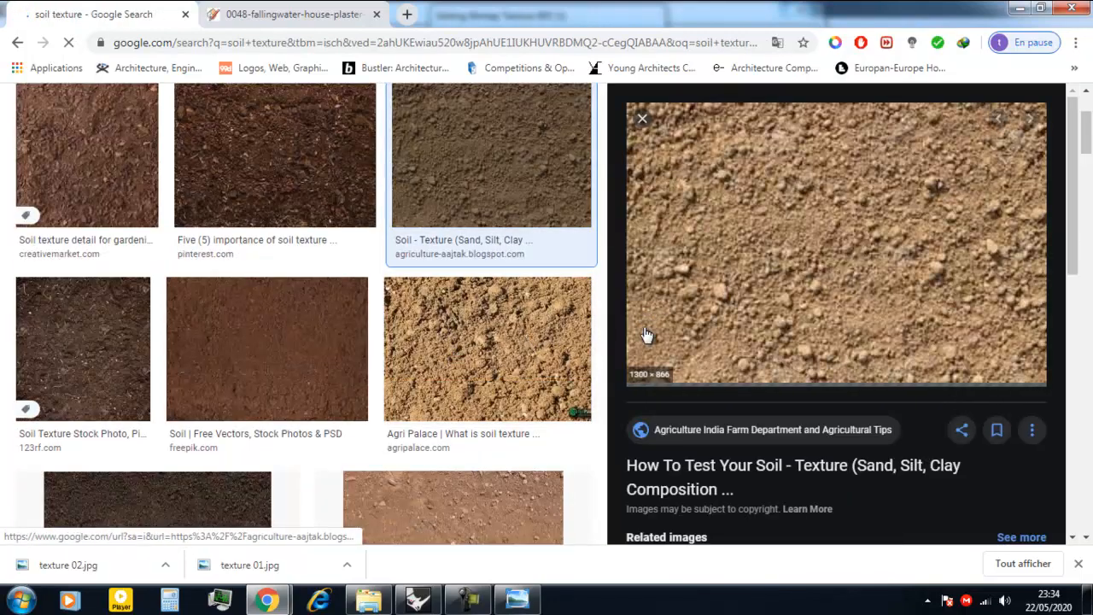
right_click(726, 295)
left_click(790, 420)
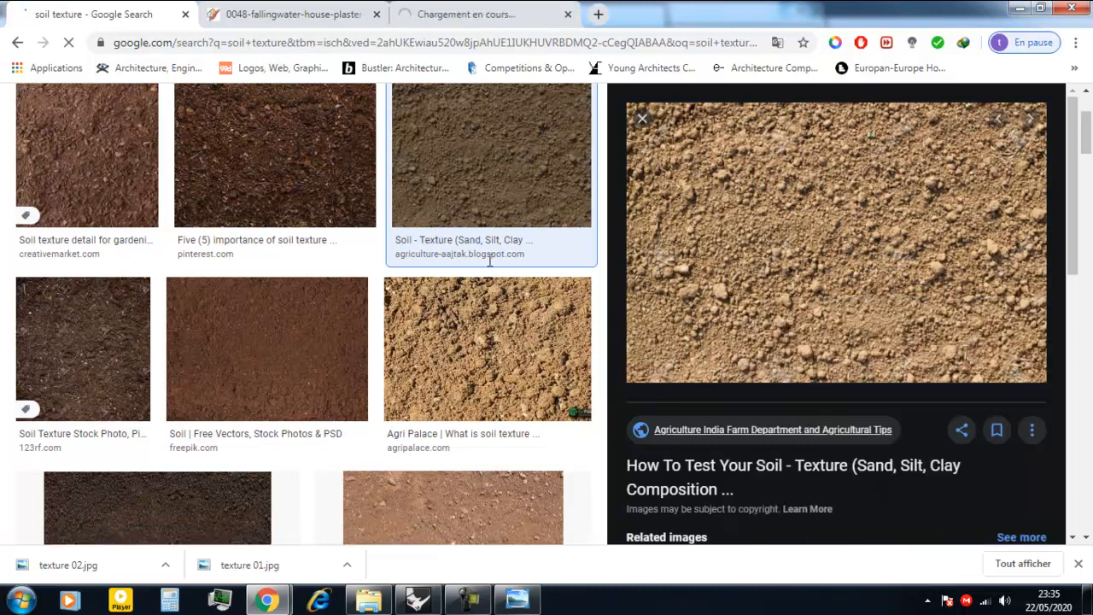
left_click(480, 15)
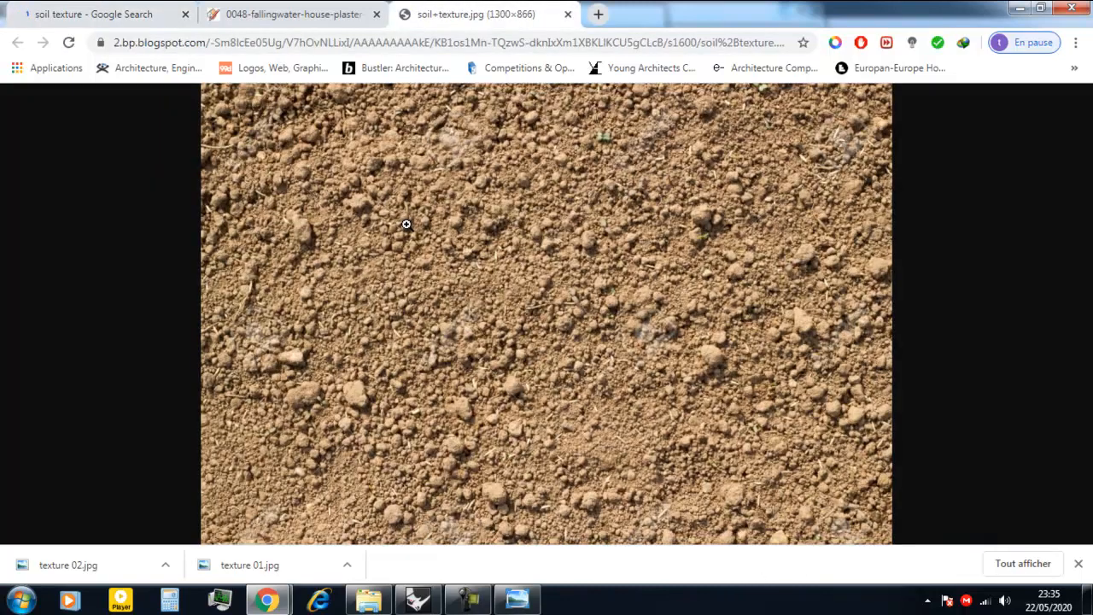
right_click(442, 283)
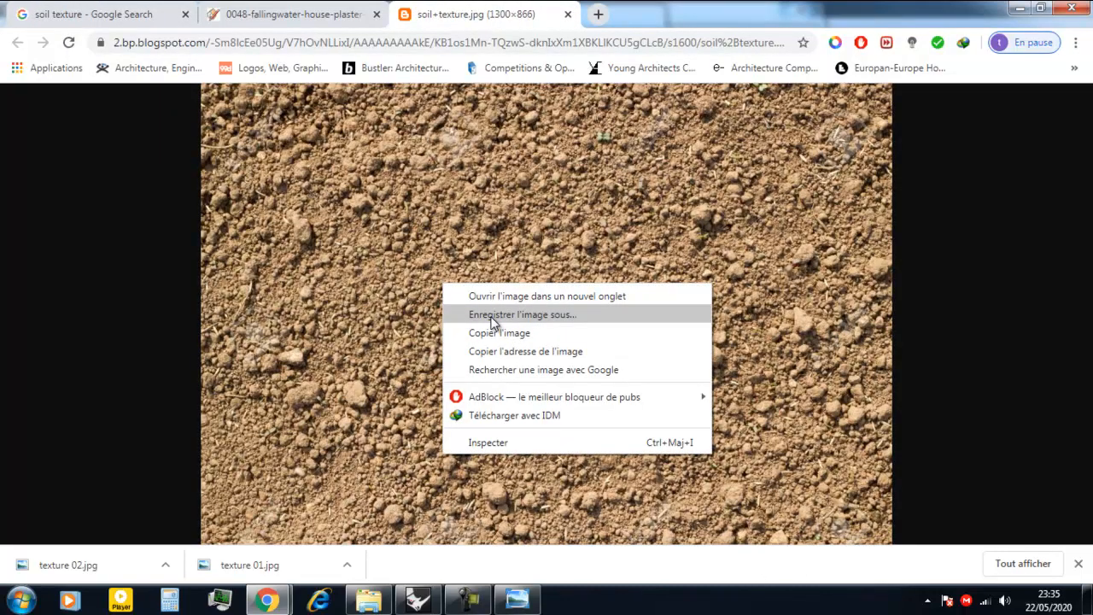
left_click(493, 316)
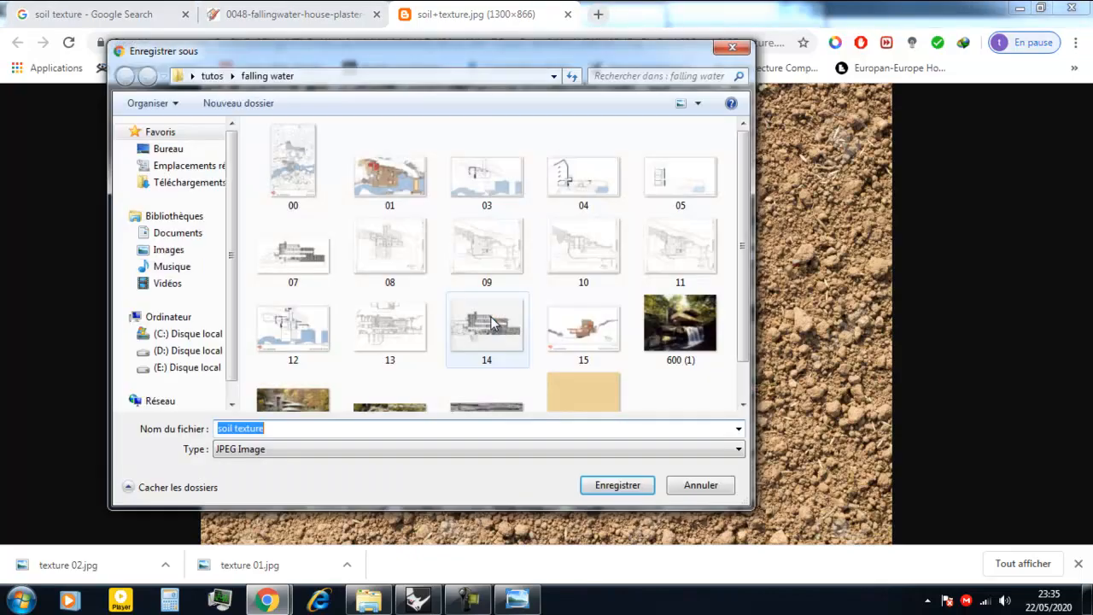
key("Return")
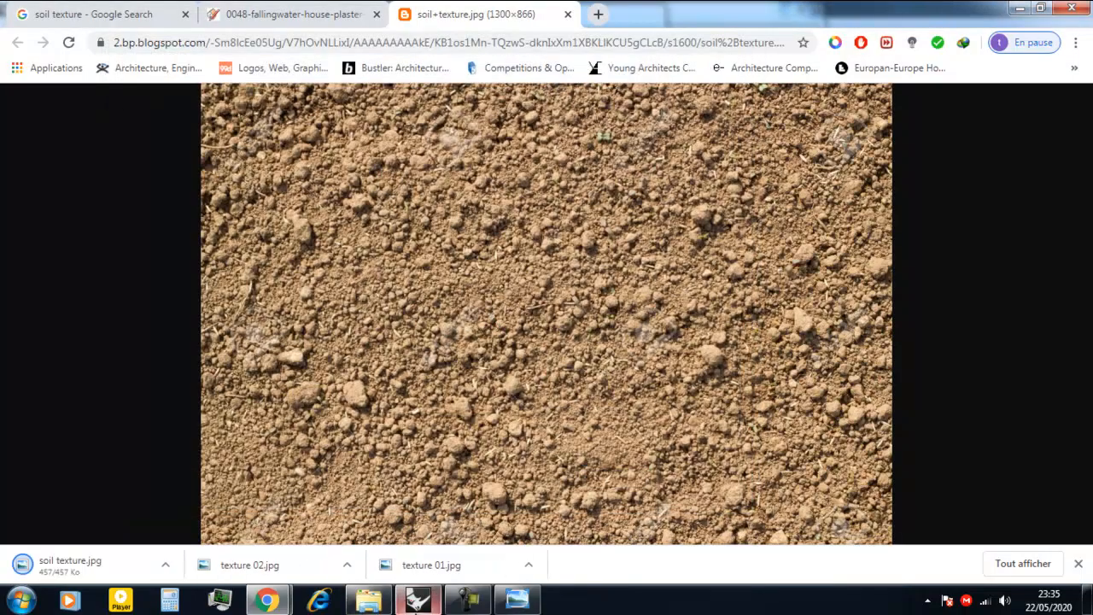
Step: Switch back to Rhinoceros and browse to the soil texture image in the tutos > falling water folder as the bitmap texture's replacement file
left_click(418, 600)
left_click(620, 337)
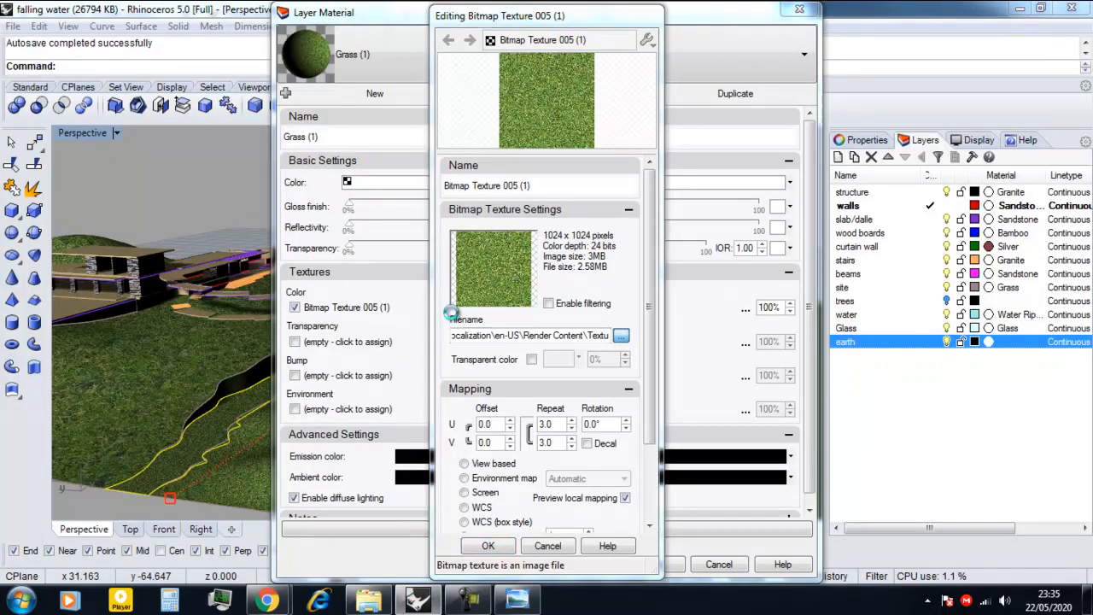
left_click(494, 138)
scroll(639, 245, "down", 5)
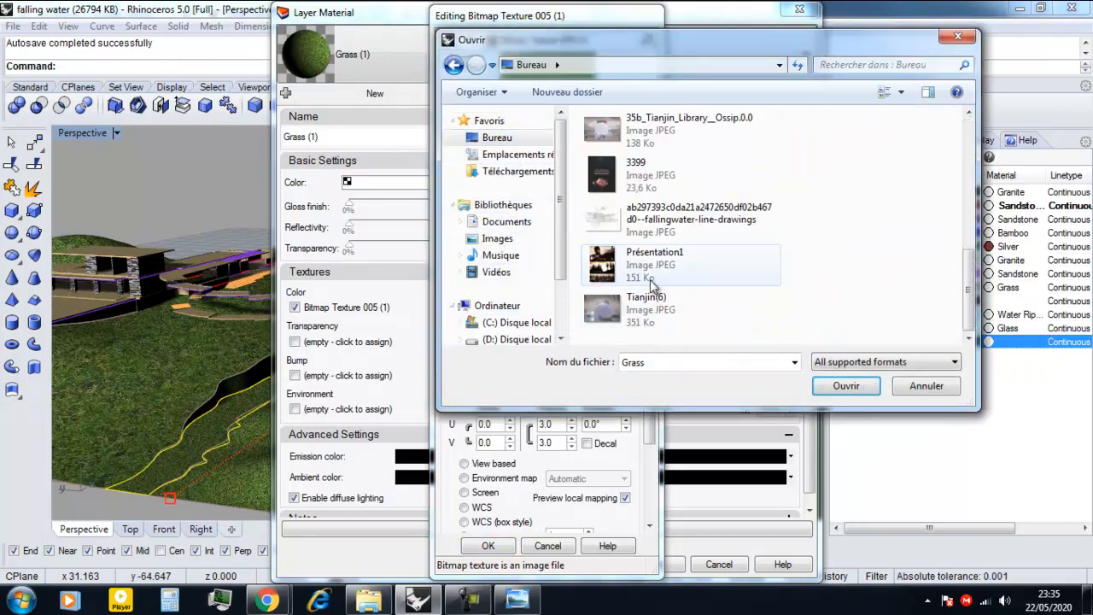
scroll(636, 231, "up", 2)
double_click(632, 216)
double_click(632, 140)
left_click(652, 221)
scroll(672, 286, "down", 3)
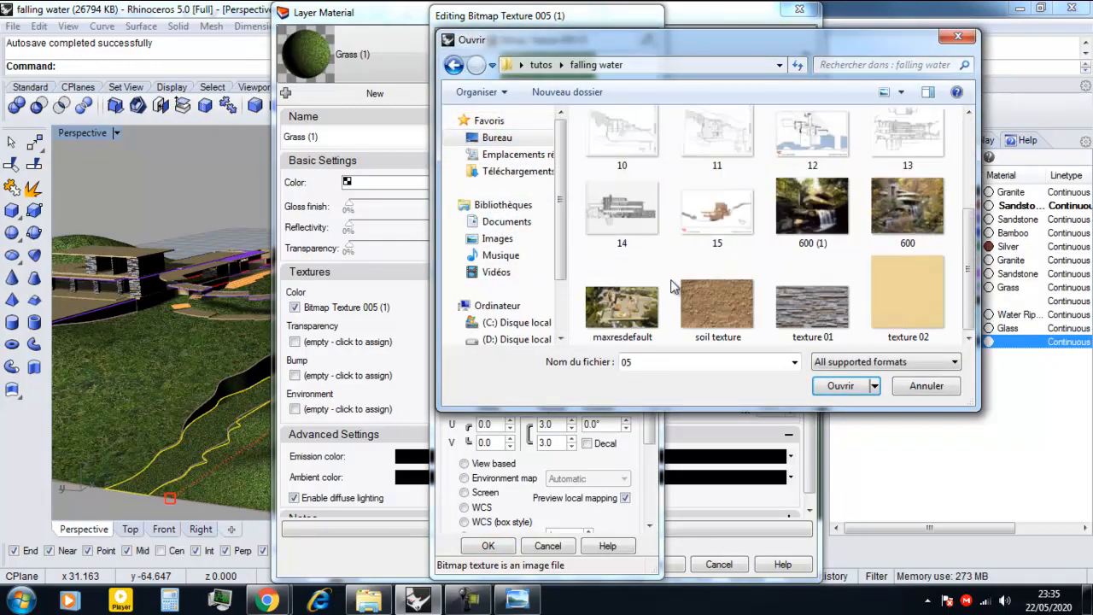
Step: Load soil texture.jpg as the colour bitmap of the earth layer's material and accept the material
key("Return")
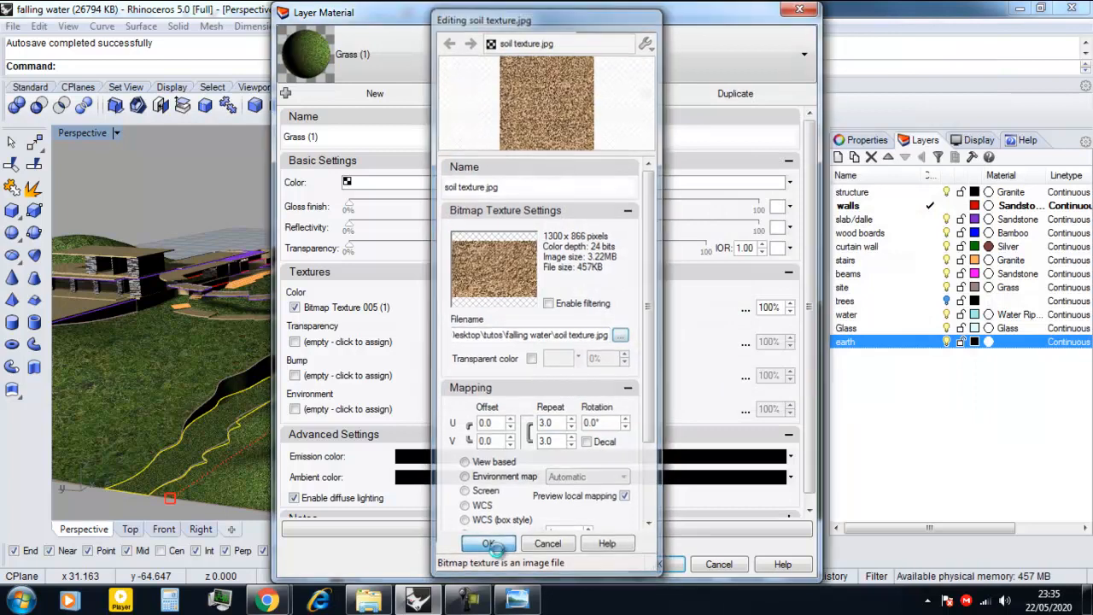
left_click(490, 547)
left_click(660, 564)
Step: Move the selected strip surface beside the house to the earth layer and clear the selection
left_click(866, 140)
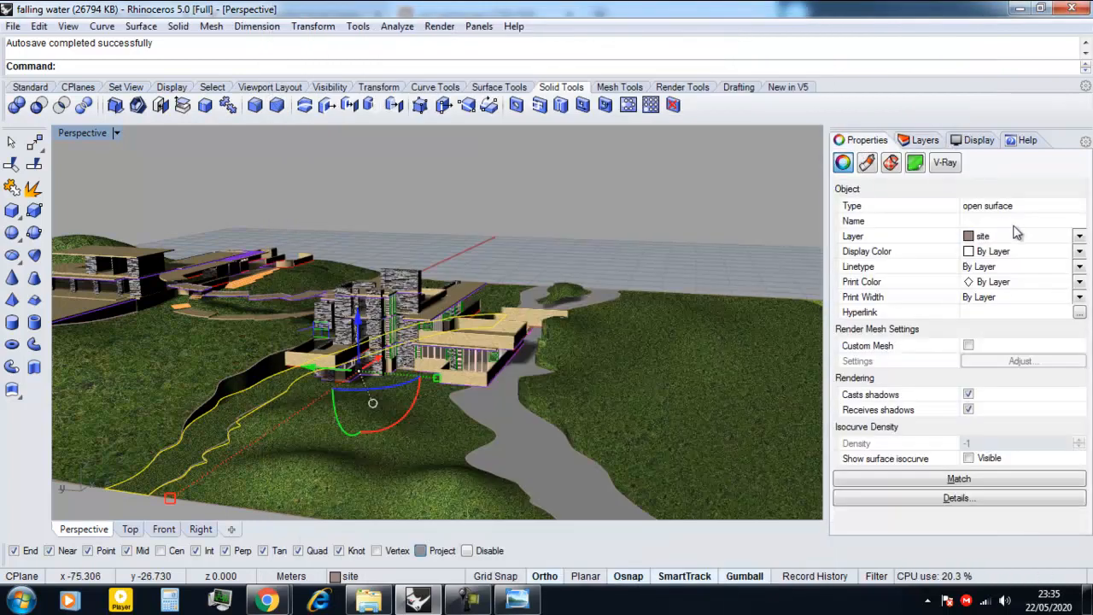
left_click(995, 387)
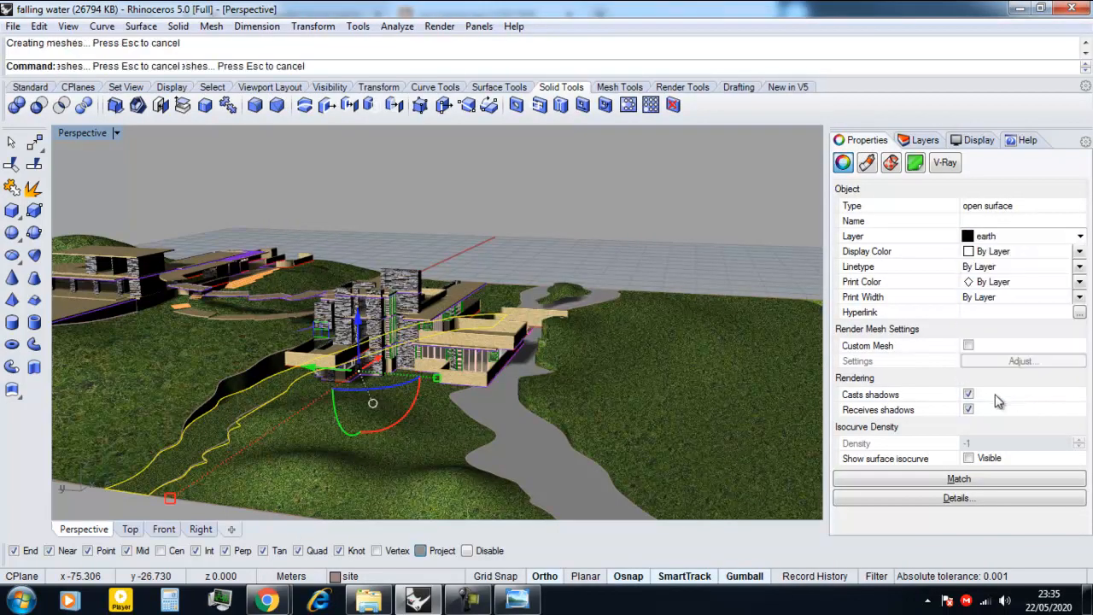
left_click(553, 249)
Step: Examine the soil strip, the house, the upper building and the grassy terrain from several angles
right_click_drag(261, 401, 307, 445)
scroll(336, 400, "up", 9)
scroll(376, 403, "down", 7)
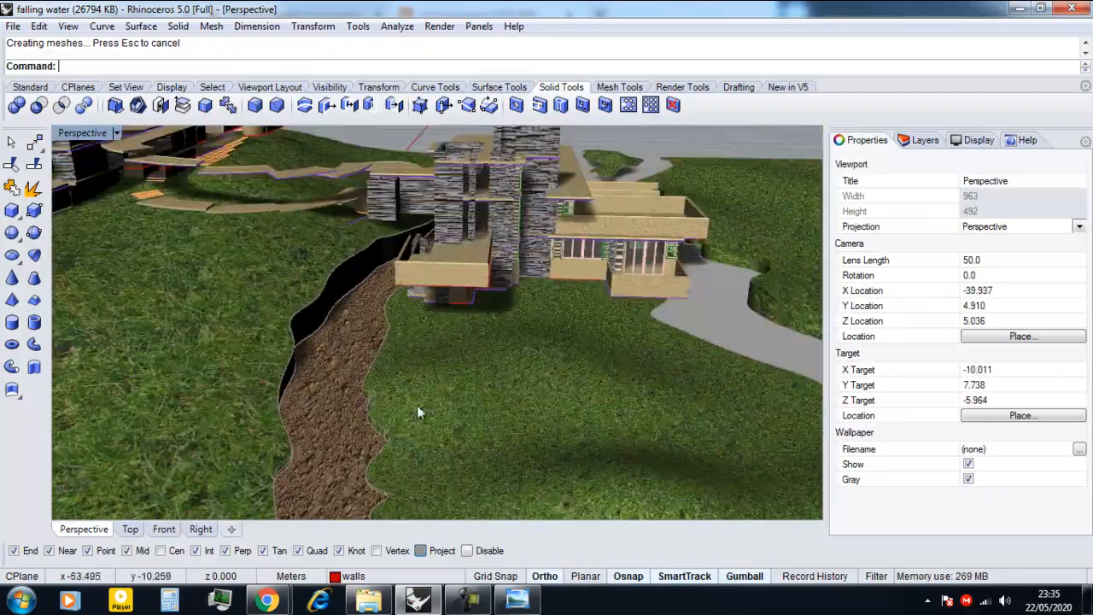
right_click_drag(417, 409, 240, 419)
right_click_drag(666, 427, 418, 424)
scroll(417, 424, "down", 10)
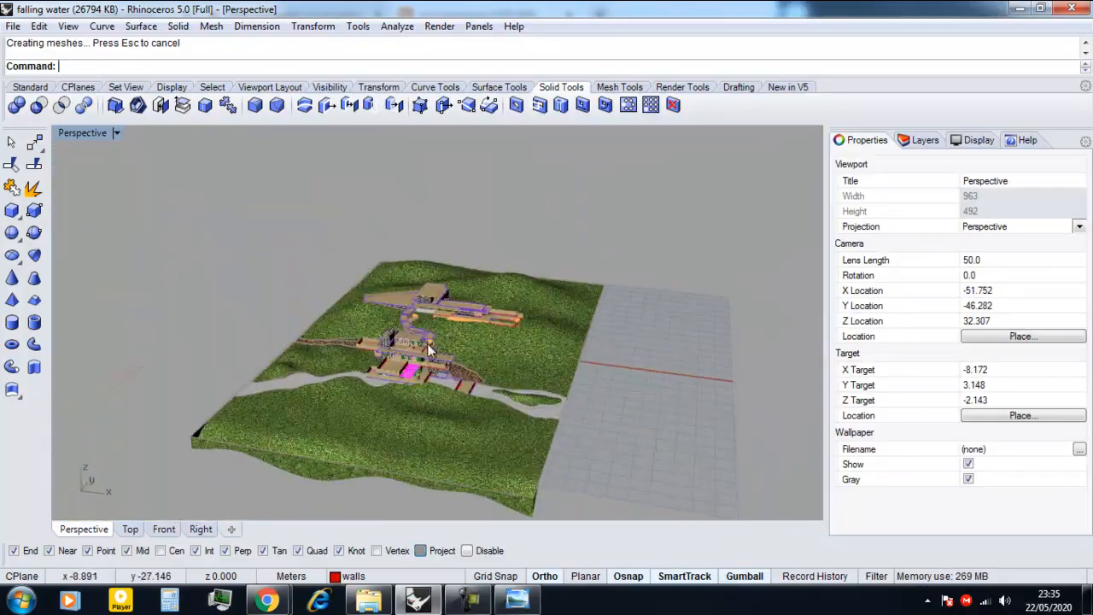
scroll(459, 285, "up", 15)
right_click_drag(483, 402, 512, 335)
scroll(473, 414, "up", 2)
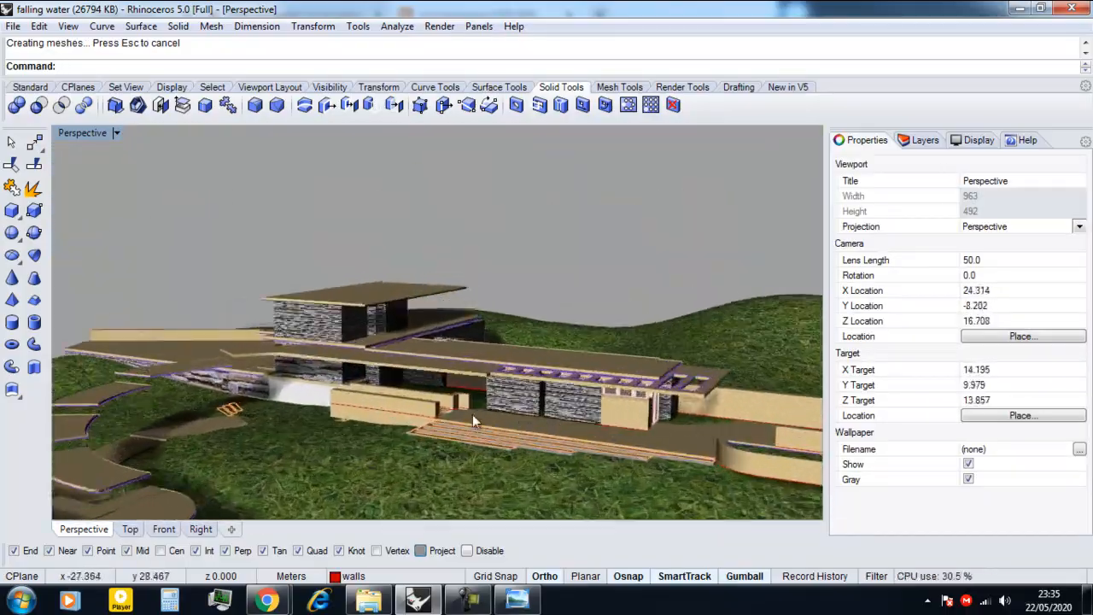
scroll(518, 359, "down", 8)
right_click_drag(444, 359, 649, 384)
scroll(438, 445, "up", 7)
mouse_move(439, 445)
right_mouse_down()
mouse_move(396, 413)
mouse_move(484, 416)
mouse_move(490, 461)
mouse_move(602, 470)
mouse_move(597, 448)
mouse_move(538, 428)
right_mouse_up()
scroll(513, 454, "down", 6)
Step: Set the Perspective viewport to shaded display and delete the terrain surface across the river from the house
left_click(115, 133)
left_click(171, 88)
left_click(532, 425)
key("Delete")
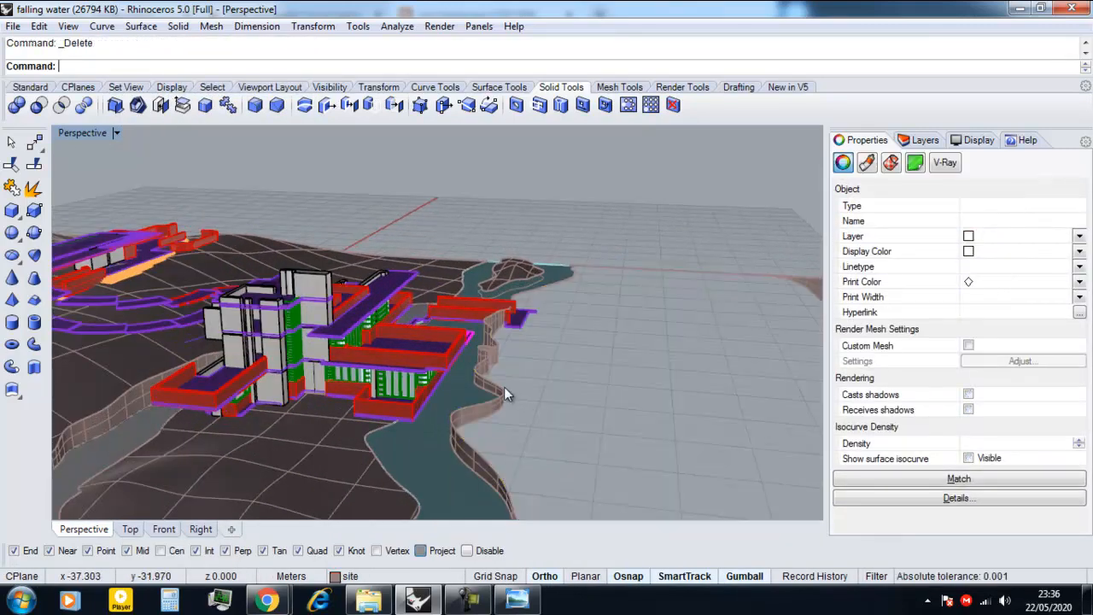
Step: Create a planar surface from the closed boundary curve across the river and assign it to the site layer
scroll(504, 395, "down", 5)
left_click(744, 415)
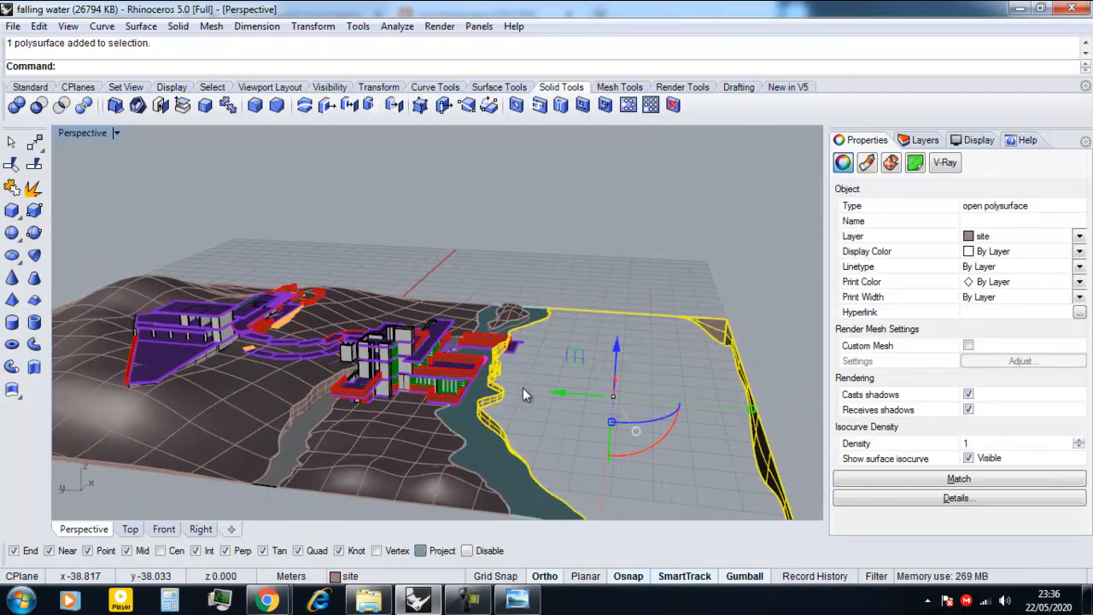
left_click(523, 388)
scroll(546, 388, "up", 4)
left_click(588, 264)
left_click(633, 309)
scroll(499, 367, "down", 3)
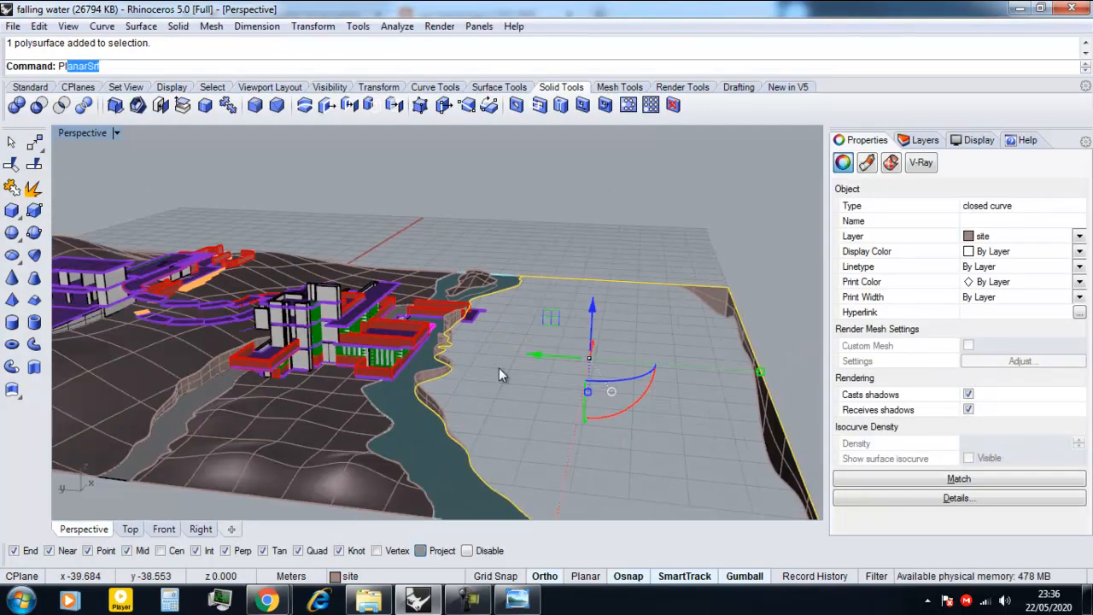
left_click(77, 102)
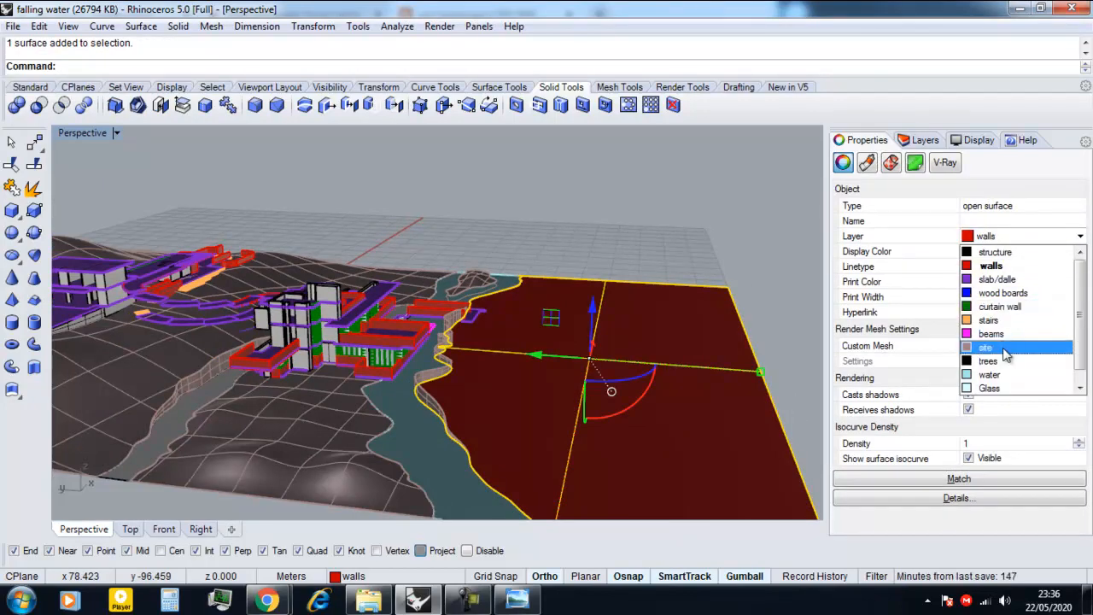
left_click(1005, 335)
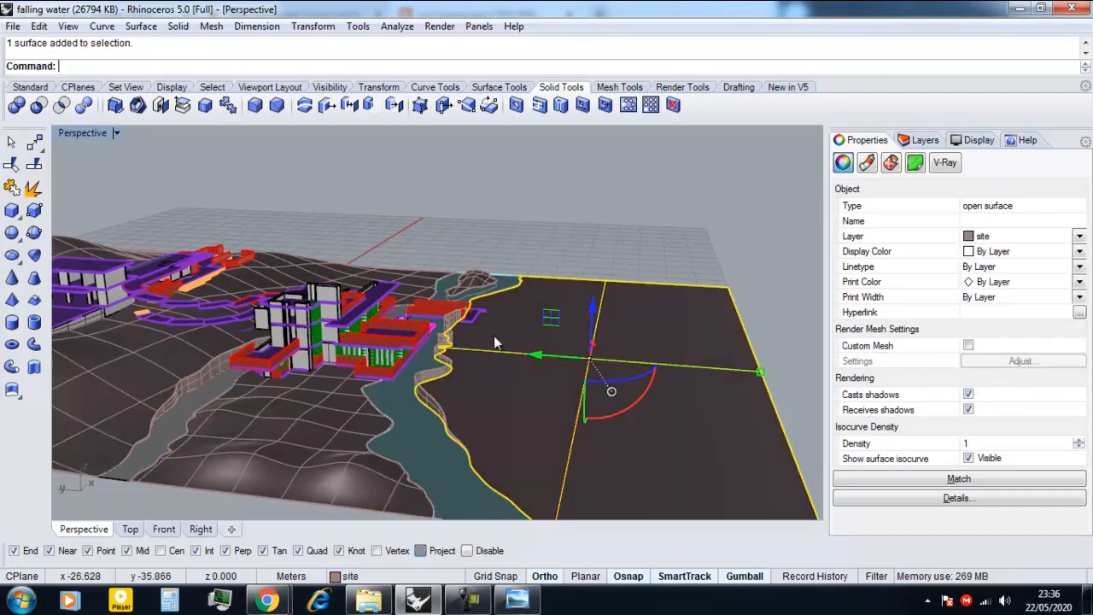
Step: Rebuild the new planar surface with 7 points in U and V at degree 3
right_click_drag(493, 336, 517, 375)
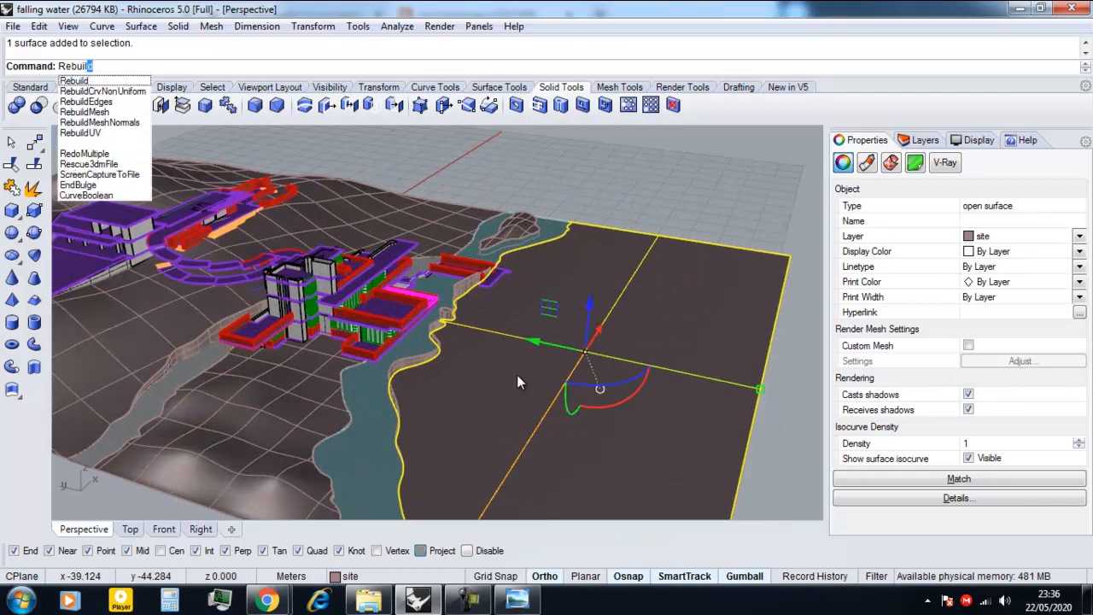
type("d")
key("Return")
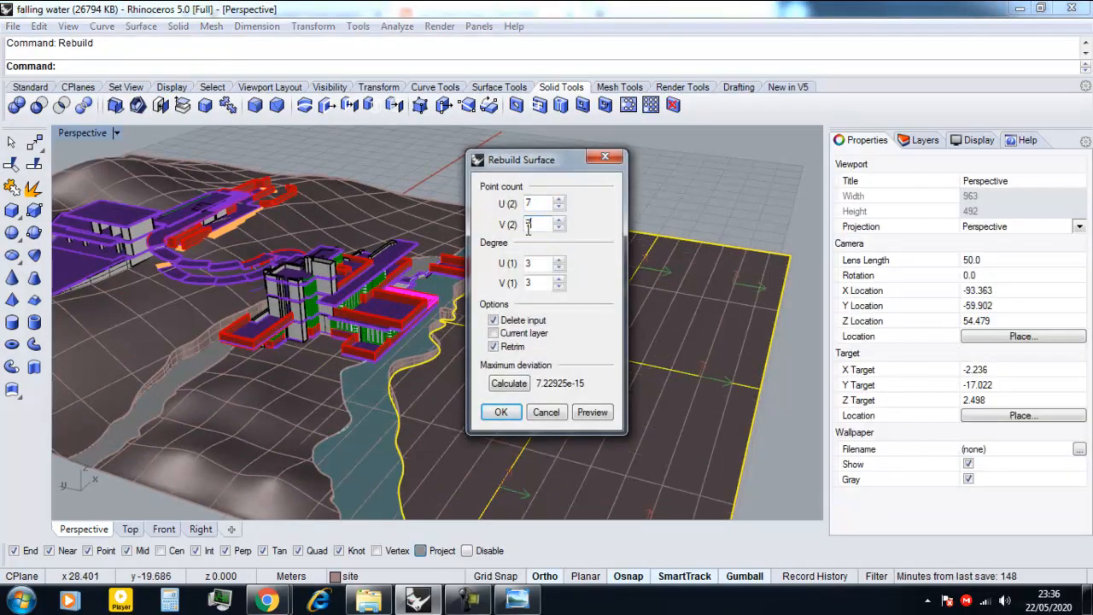
key("Return")
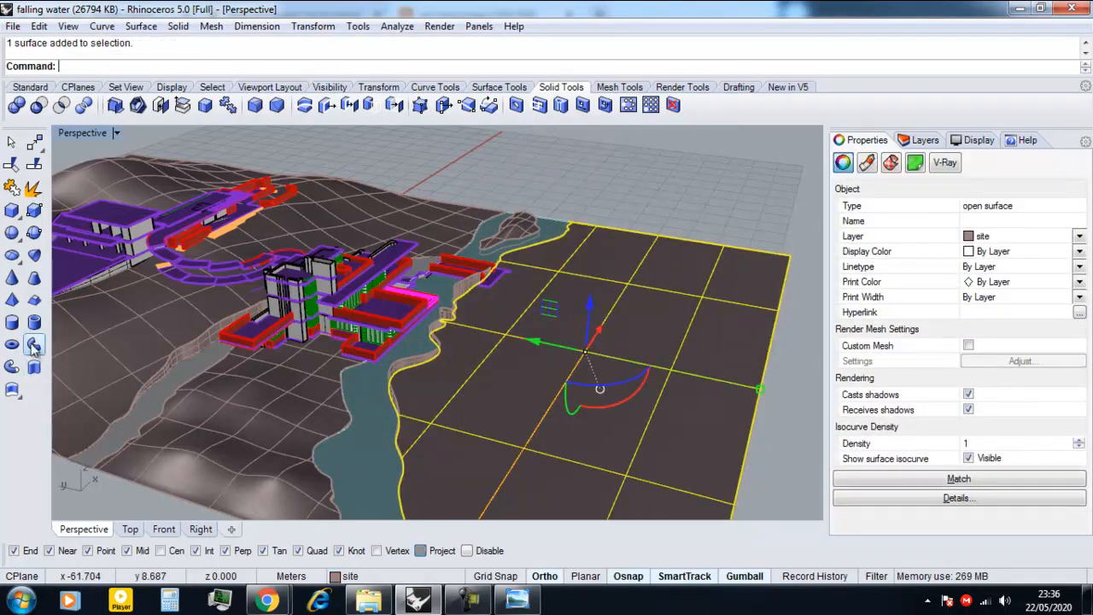
Step: Turn on the control points of the rebuilt surface across the river
left_click(419, 107)
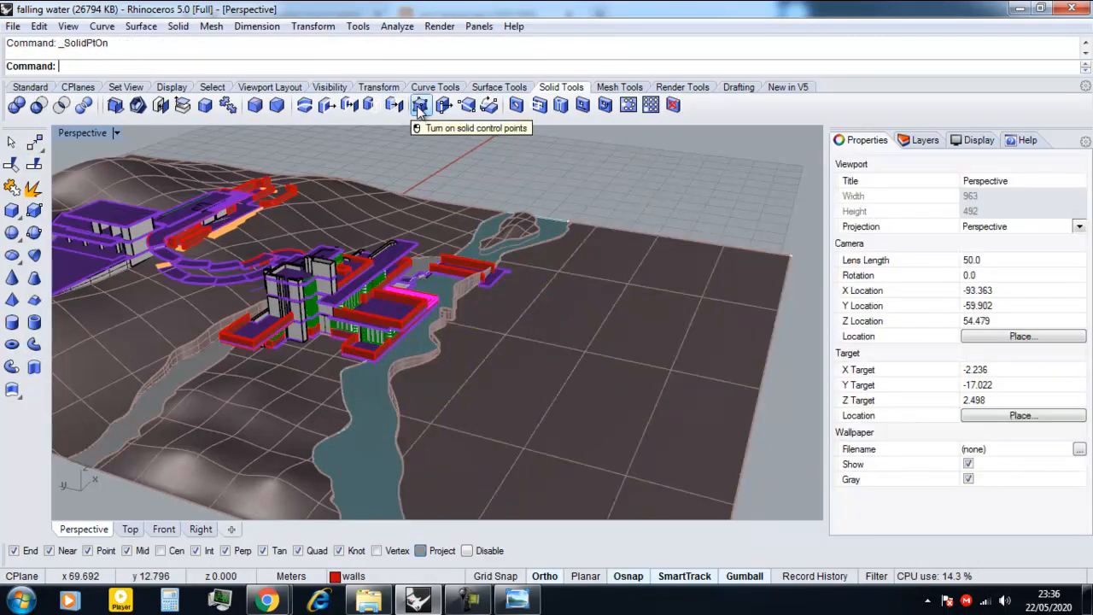
left_click(30, 87)
left_click(478, 419)
left_click(35, 390)
scroll(501, 337, "up", 4)
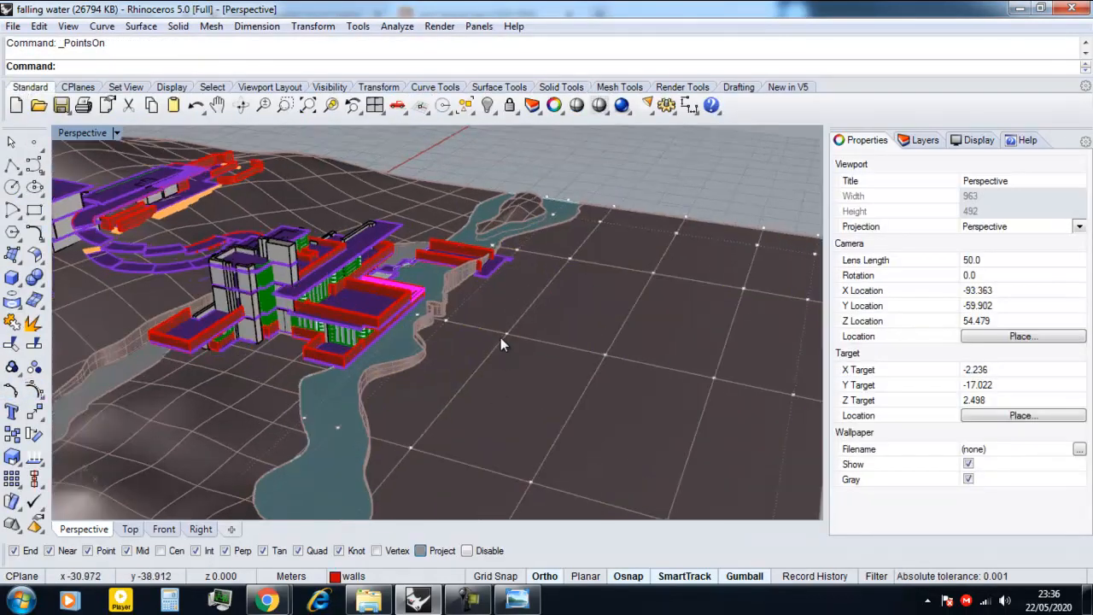
Step: Raise individual control points in the far part of the rebuilt surface to shape hills
left_click_drag(510, 314, 585, 220)
scroll(524, 269, "down", 4)
scroll(711, 277, "up", 2)
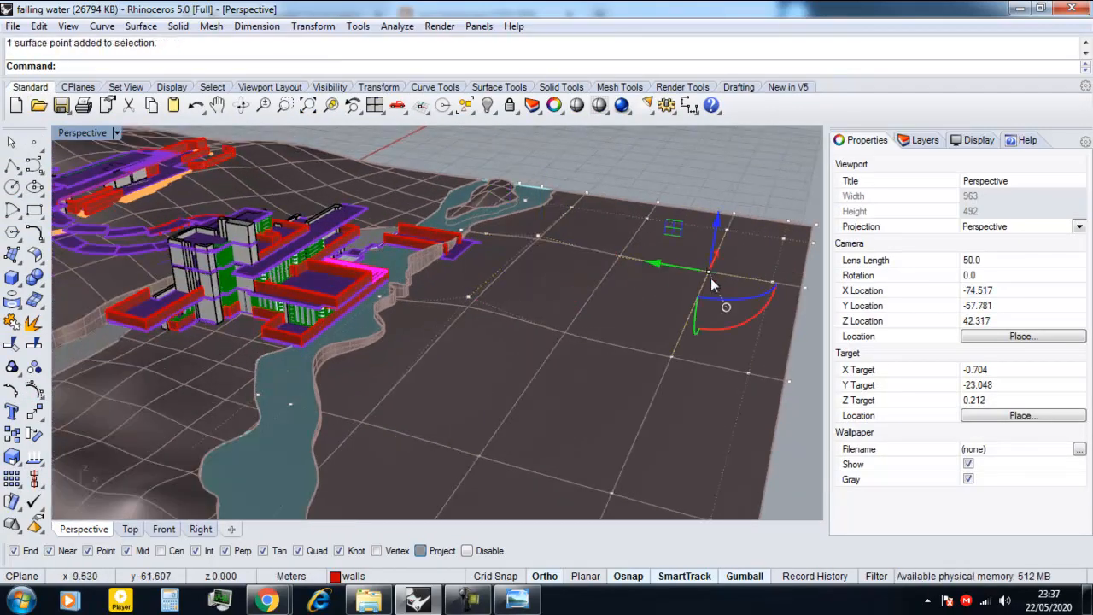
left_click_drag(716, 254, 728, 213)
left_click_drag(655, 190, 656, 145)
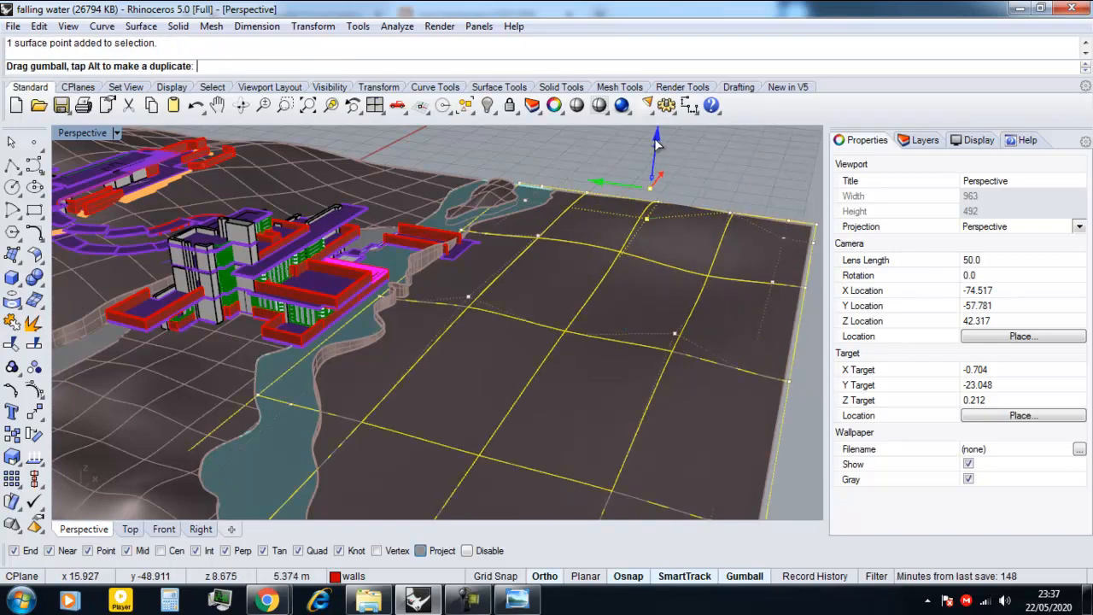
left_click(770, 285)
left_click_drag(784, 241, 766, 262)
Step: Raise control points in the middle and near part of the surface to form more hills, and turn the points off
scroll(654, 287, "down", 4)
left_click_drag(639, 382, 552, 309)
left_click(661, 487)
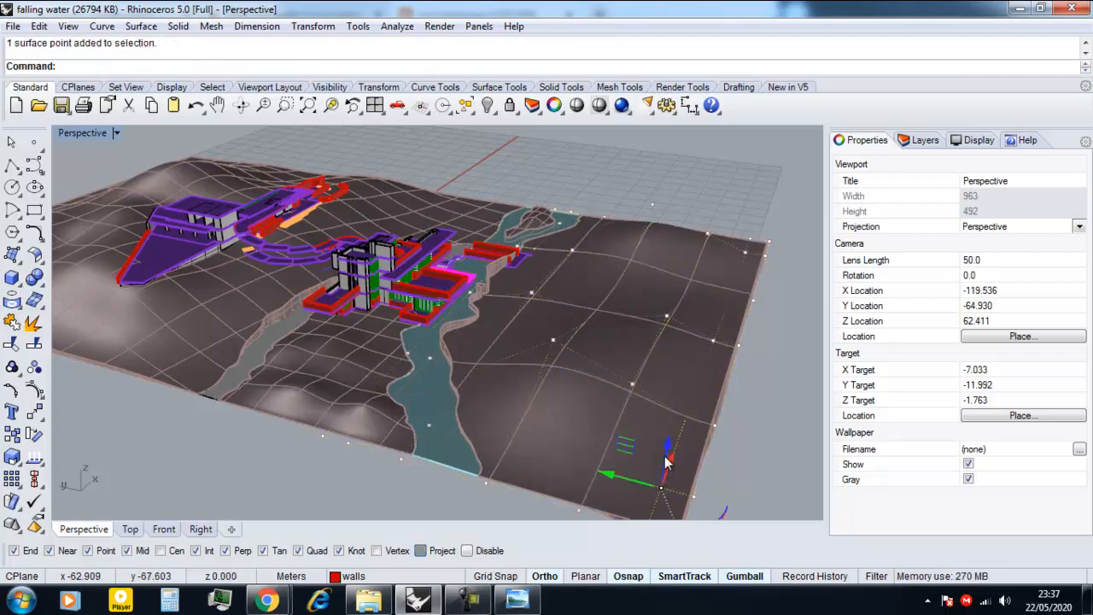
left_click_drag(663, 453, 669, 424)
key("Escape")
key("Escape")
Step: Show the reshaped surface's control points again, raise two points along the river edge slightly, and turn them off
right_click_drag(555, 395, 475, 329)
scroll(466, 319, "up", 4)
scroll(475, 346, "up", 2)
left_click(454, 355)
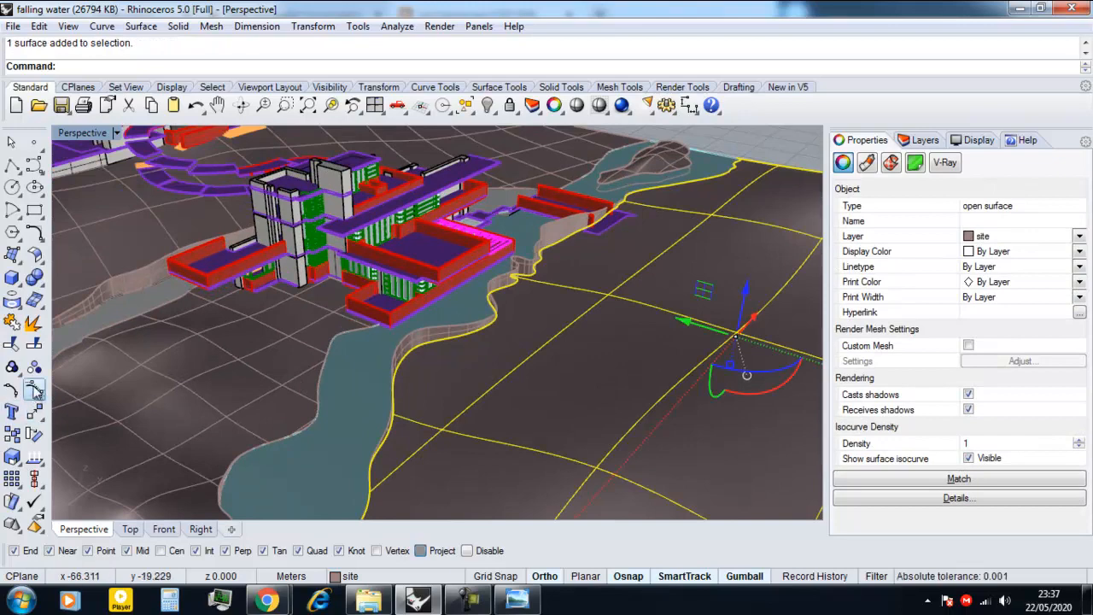
key("F10")
left_click_drag(358, 376, 359, 361)
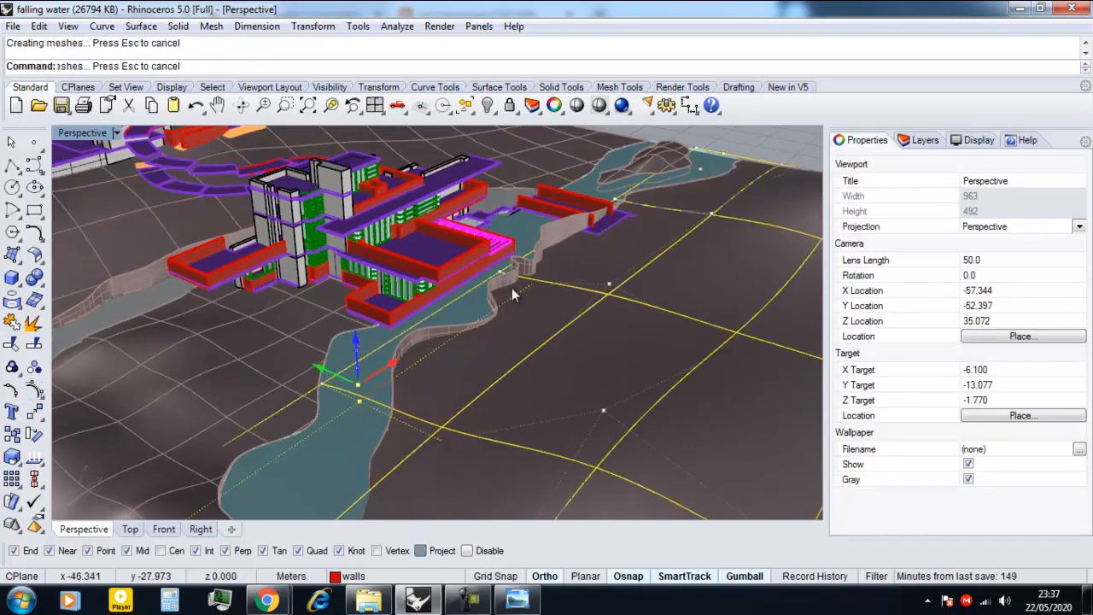
left_click_drag(502, 220, 503, 217)
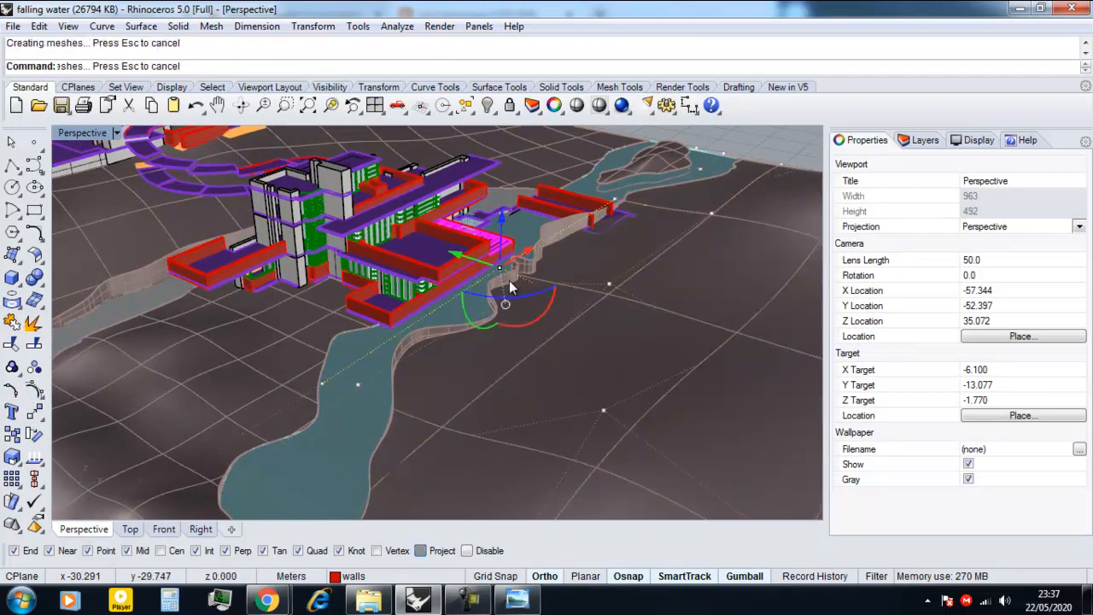
key("Escape")
key("Escape")
Step: Split the riverbank wall using the reshaped terrain surface as cutter and delete the excess piece
right_click_drag(484, 366, 523, 371)
left_click(502, 377)
left_click(433, 340)
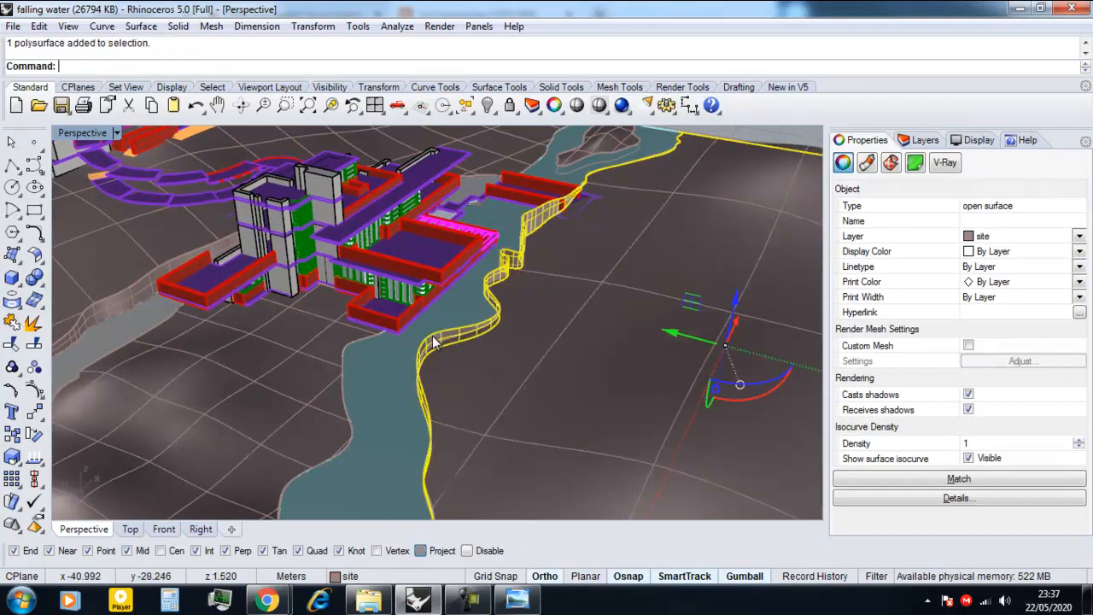
type("Split")
key("Return")
left_click(473, 367)
key("Return")
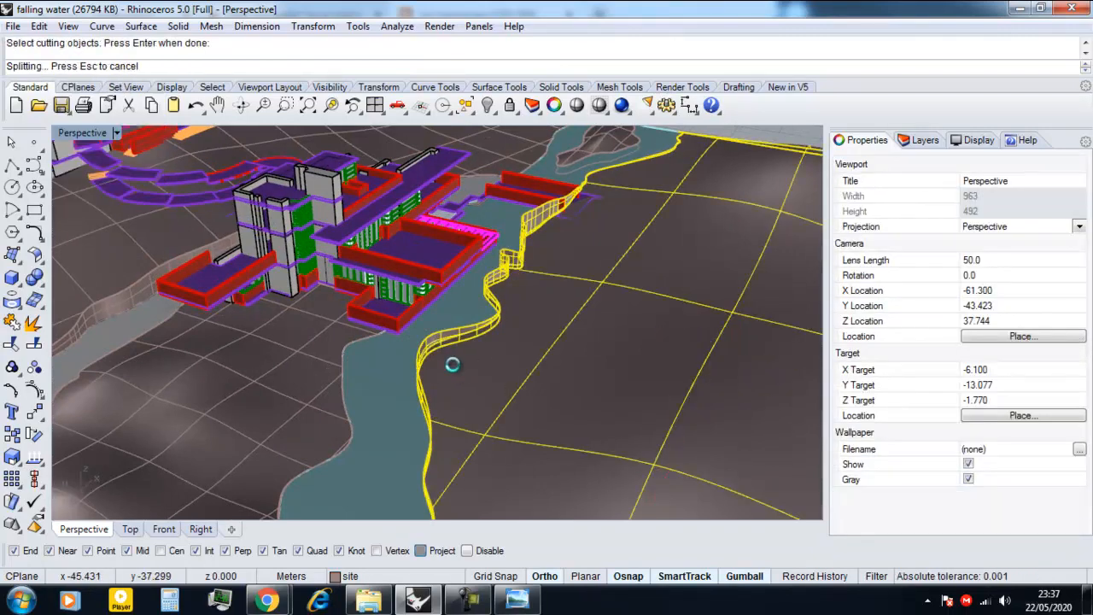
key("Delete")
Step: Select the terrain across the river with its side walls, the water surface and their curves, and lower them together
right_click_drag(440, 340, 402, 400)
left_click(394, 410)
left_click(394, 411)
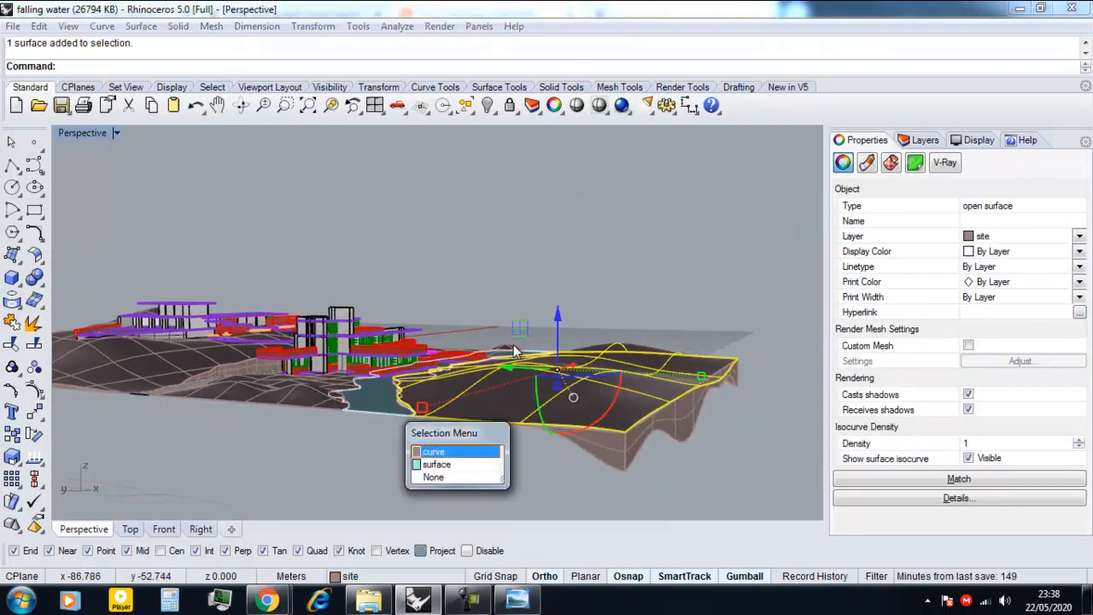
left_click(436, 466)
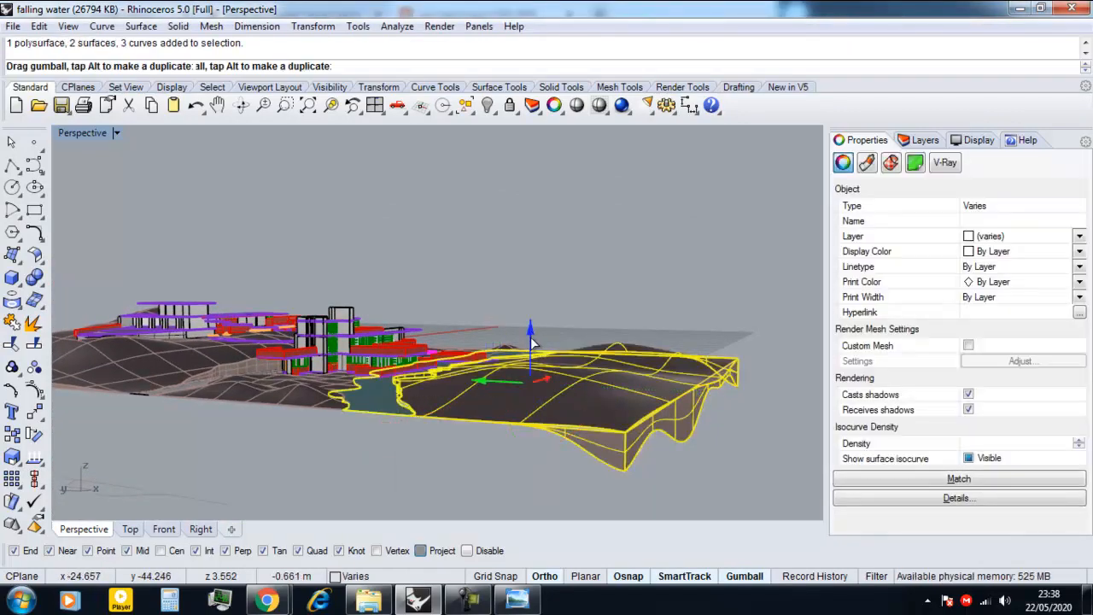
left_click_drag(530, 336, 529, 366)
scroll(380, 390, "up", 5)
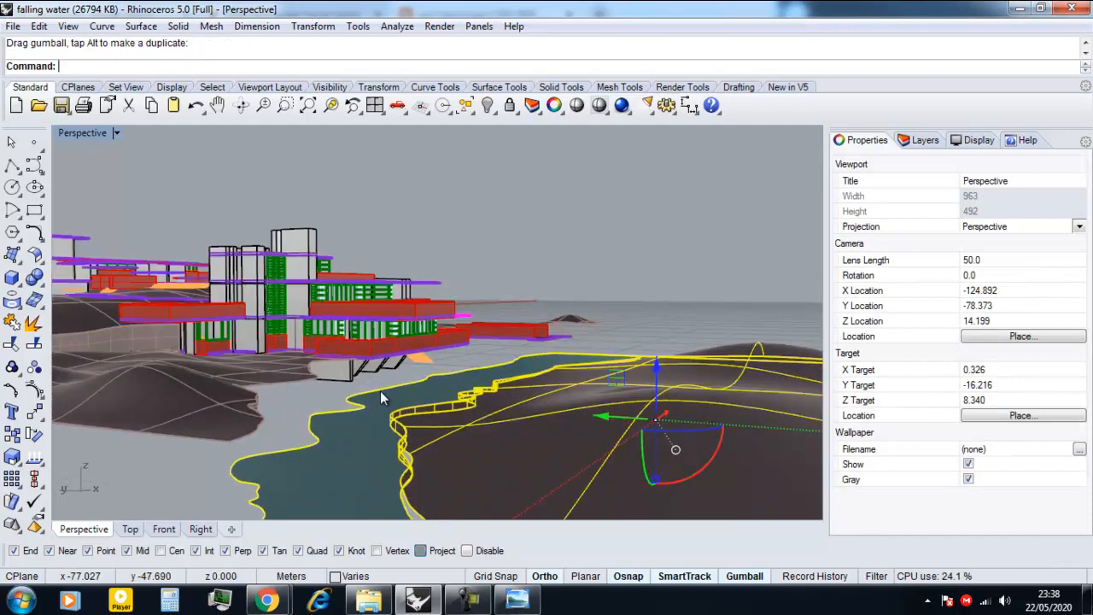
scroll(380, 391, "up", 3)
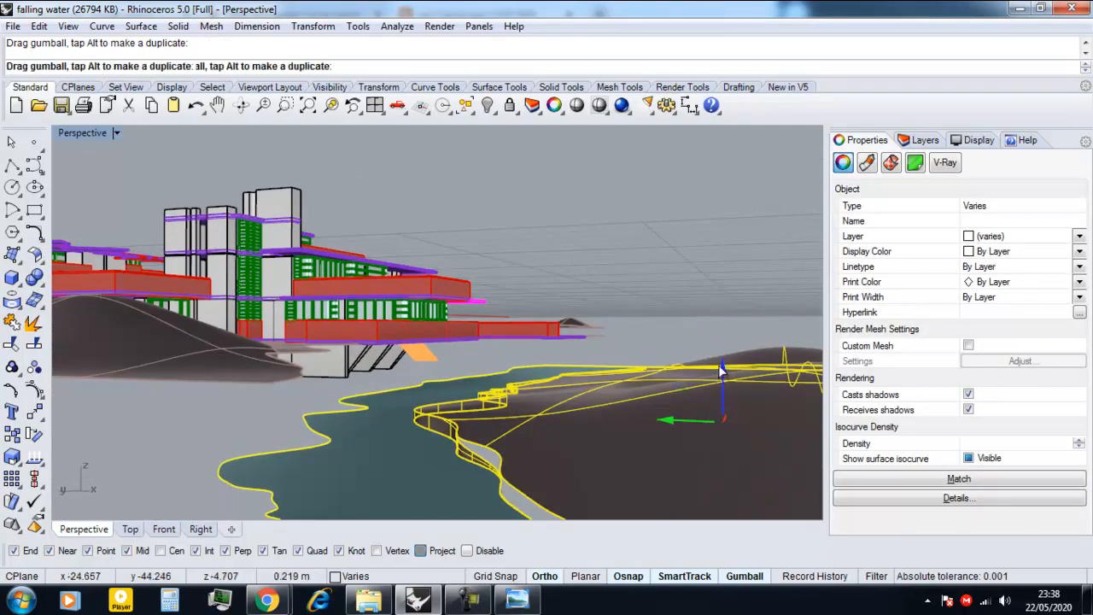
Step: Switch to the photo viewer, examine the waterfall and rocks in reference photo 600 (1), and return to Rhinoceros
left_click(517, 600)
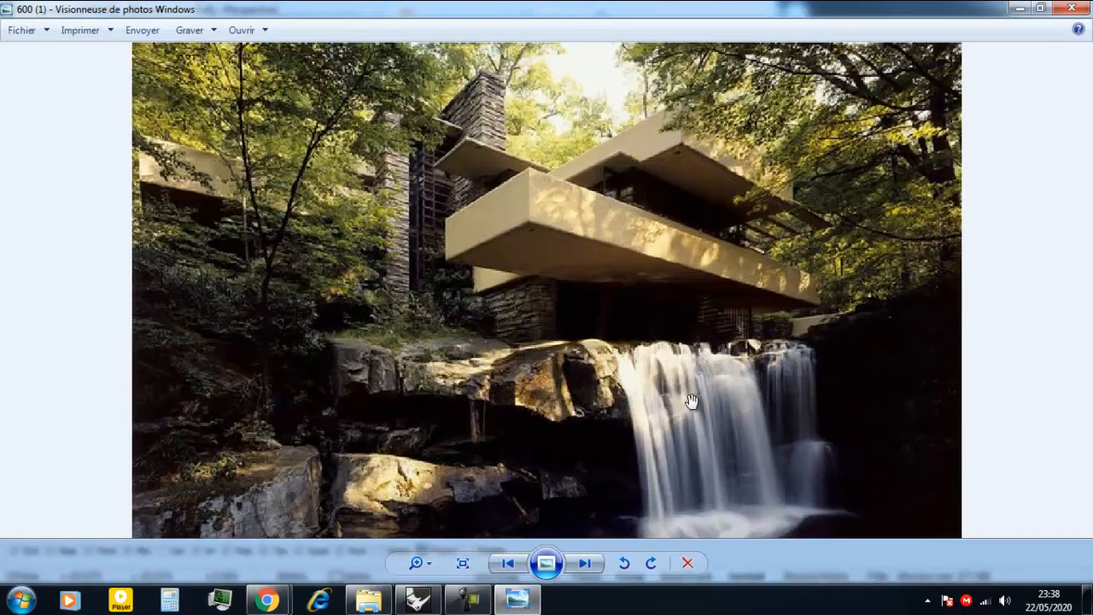
left_click_drag(625, 393, 618, 401)
scroll(305, 324, "up", 2)
scroll(304, 325, "down", 2)
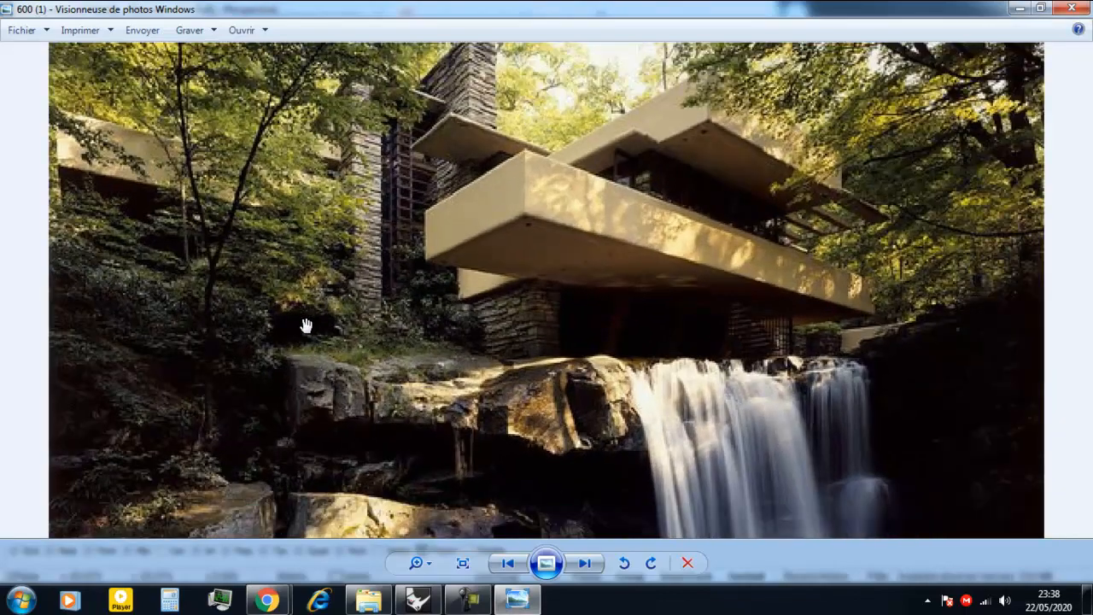
left_click(417, 602)
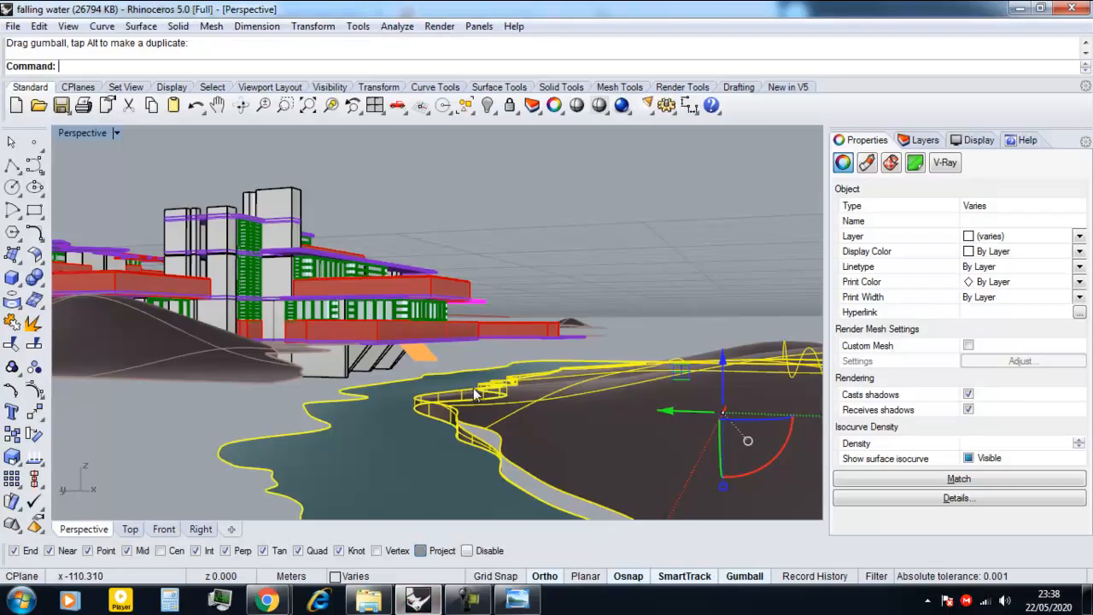
Step: Try to lower the terrain surface in front of the house vertically toward the river level
right_click_drag(475, 392, 256, 403)
left_click(256, 403)
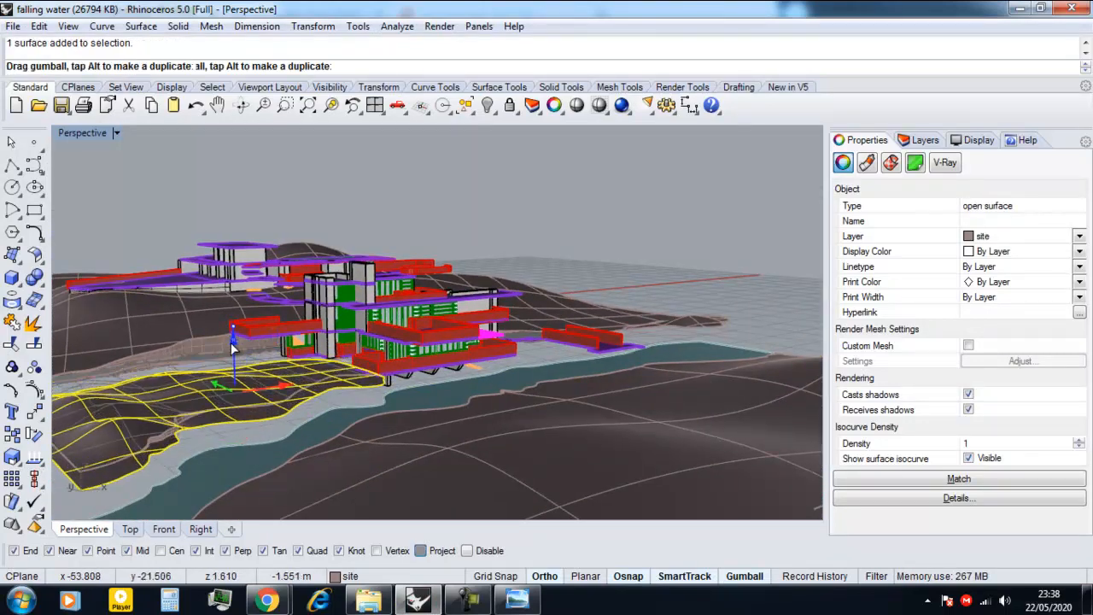
left_click_drag(230, 343, 231, 367)
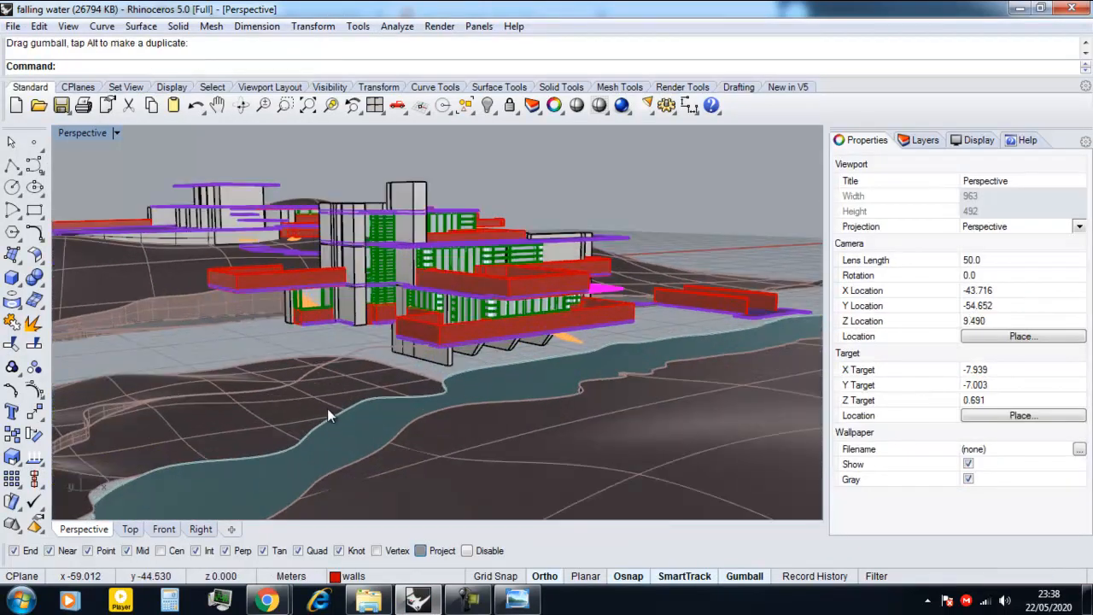
right_click_drag(328, 409, 405, 393)
left_click(313, 422)
key("Escape")
key("ctrl+z")
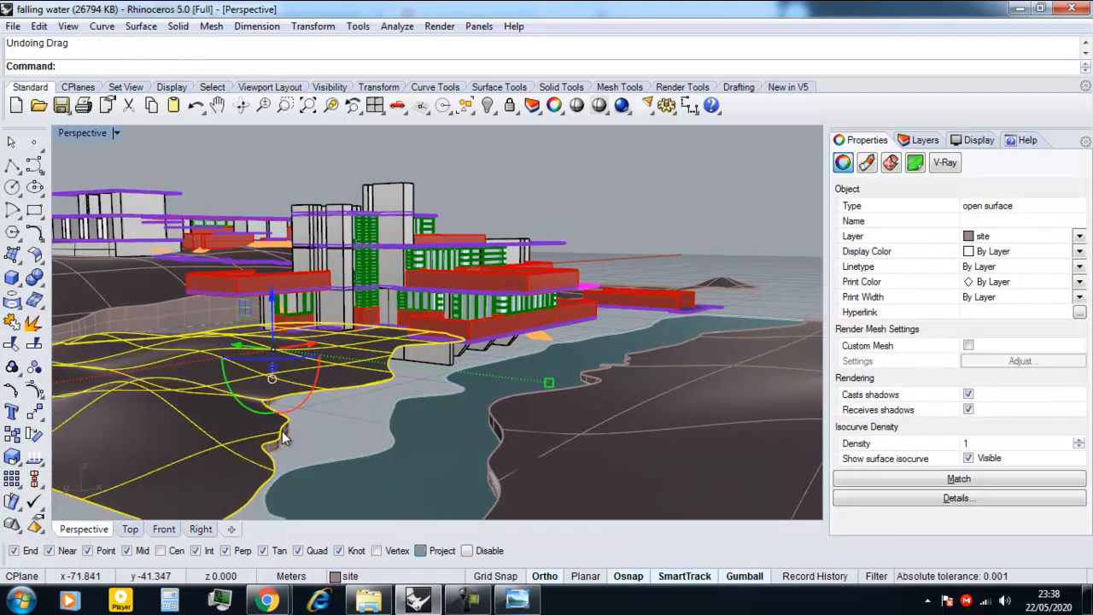
left_click(284, 438)
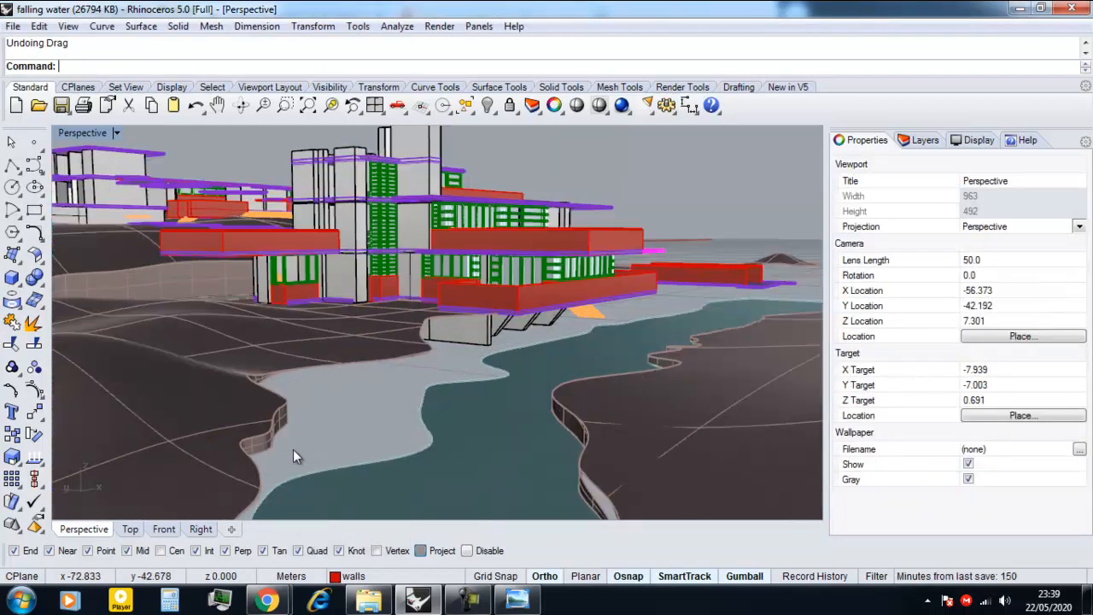
Step: Add the terrain in front of the house and its bank walls to the selected far terrain and water, and lower them together
right_click_drag(293, 449, 270, 433)
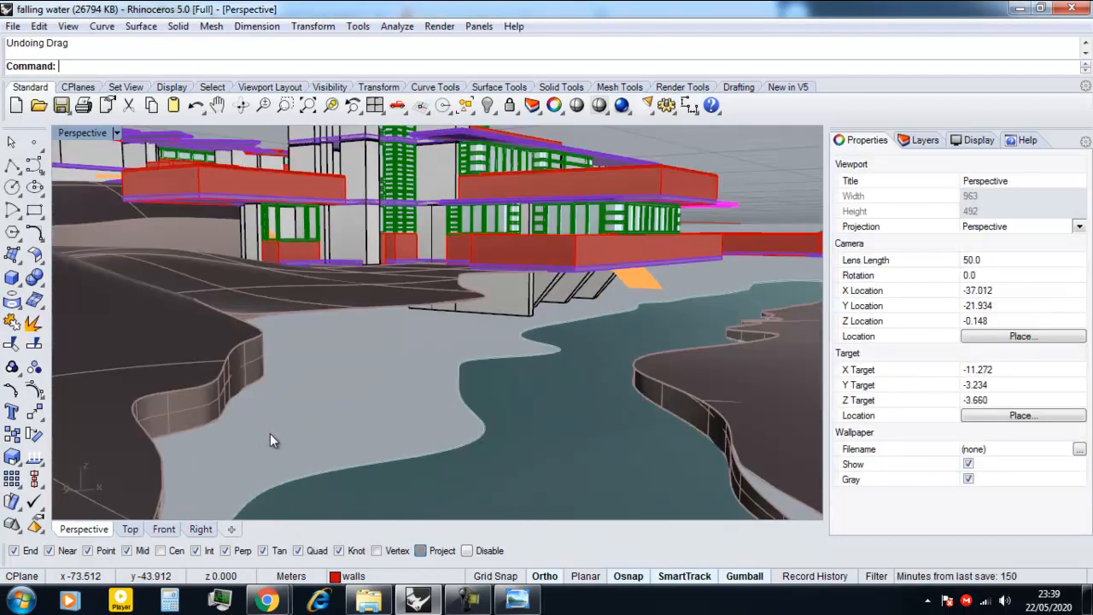
middle_click(270, 434)
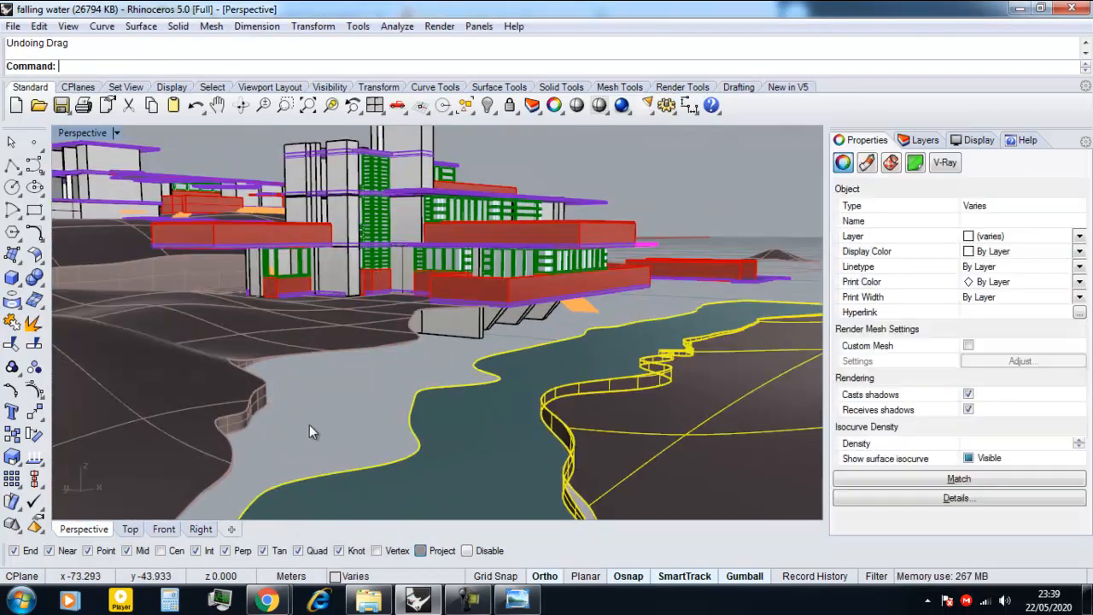
right_click_drag(309, 425, 243, 414)
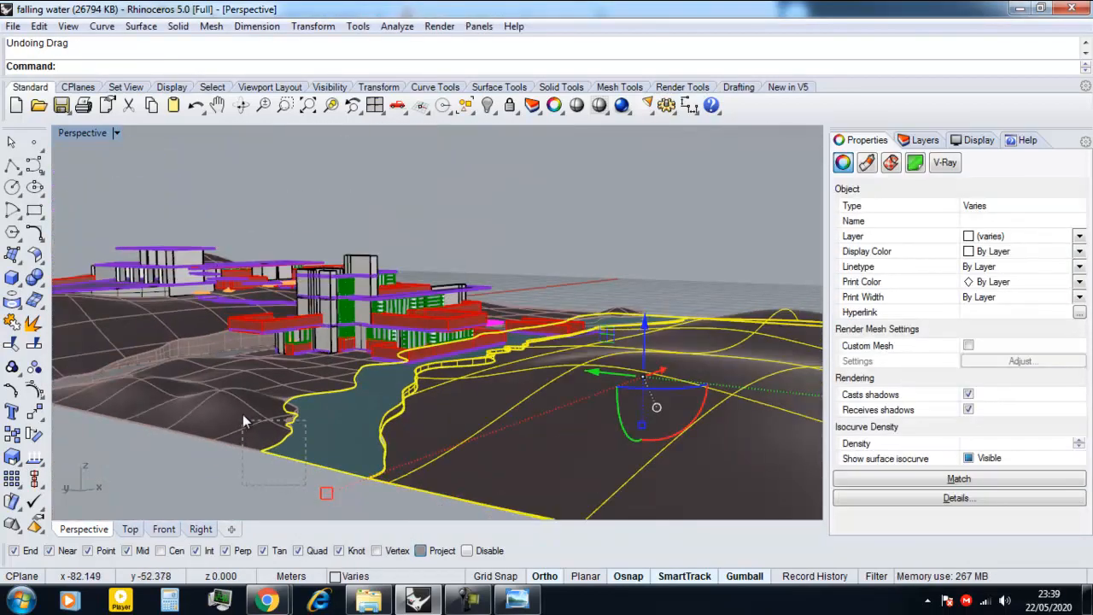
left_click_drag(242, 414, 243, 416)
left_click_drag(587, 327, 588, 344)
Step: Change the Right viewport to Left and move the selected terrain and water vertically down to the base of the house's foundation wall
left_click(200, 529)
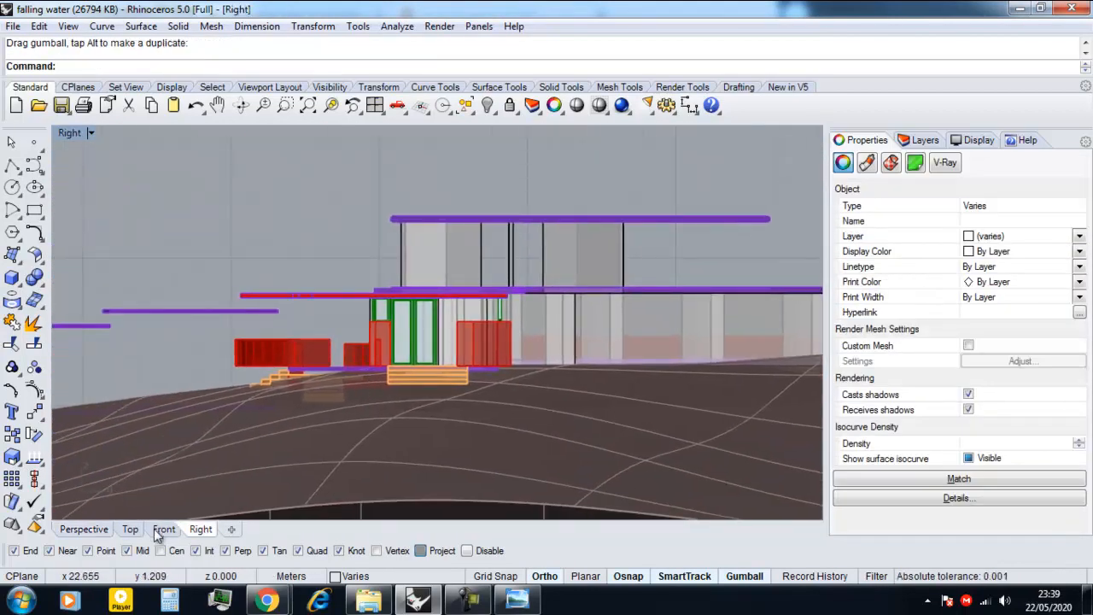
left_click(69, 132)
mouse_move(219, 341)
left_click(329, 397)
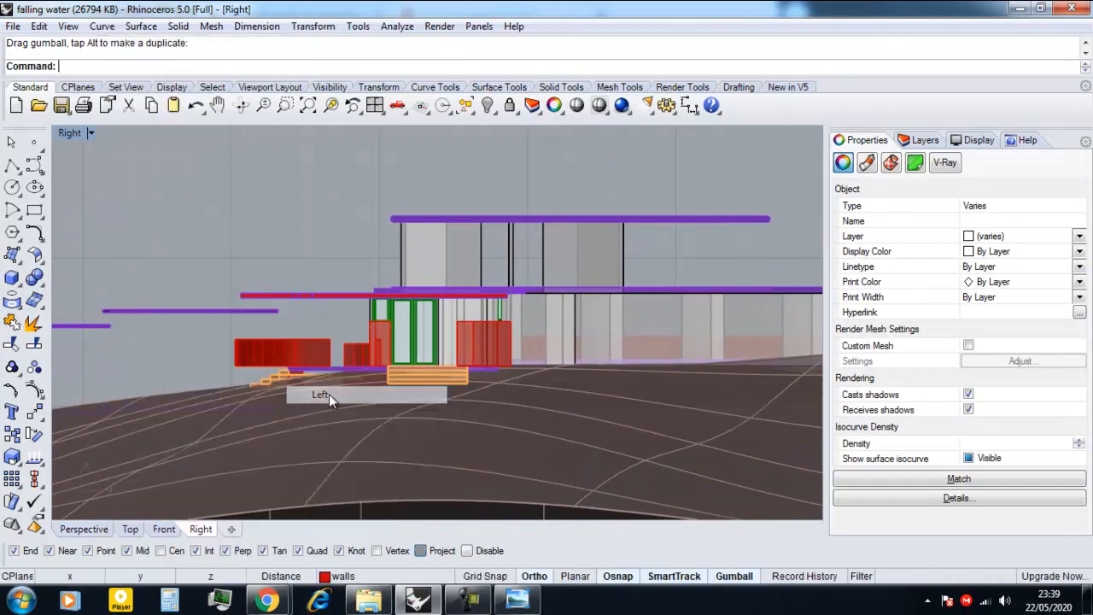
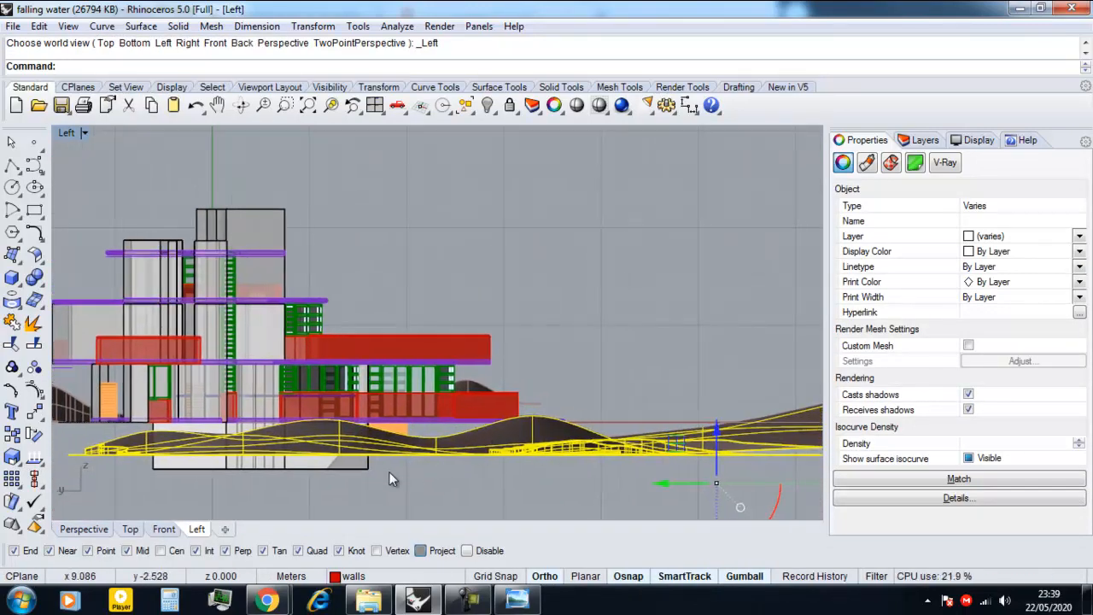
key("Return")
scroll(395, 461, "up", 6)
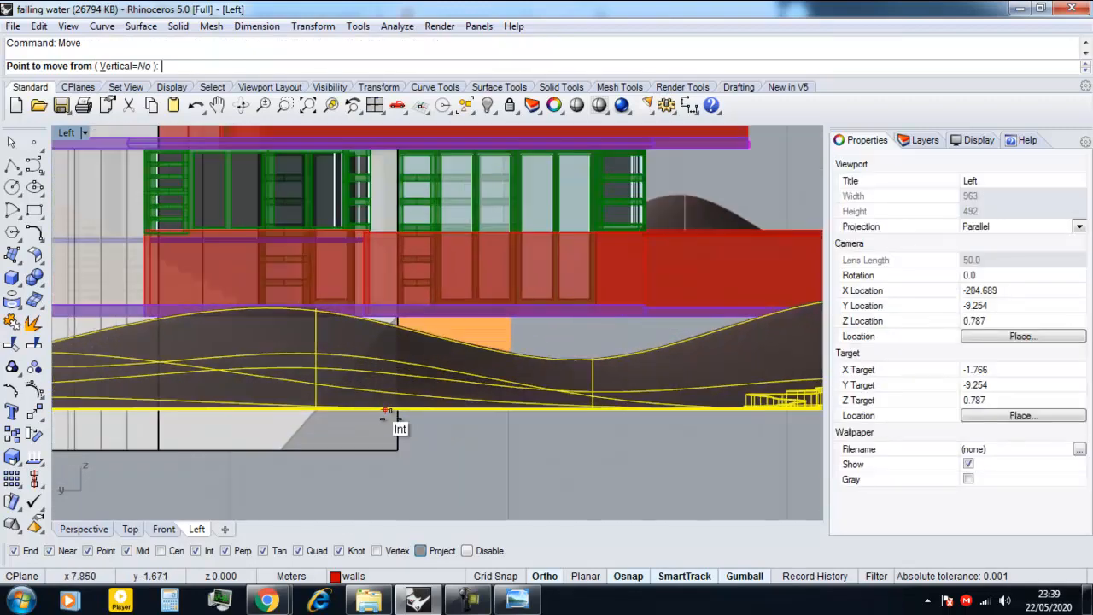
left_click(401, 404)
scroll(403, 465, "up", 7)
left_click(407, 480)
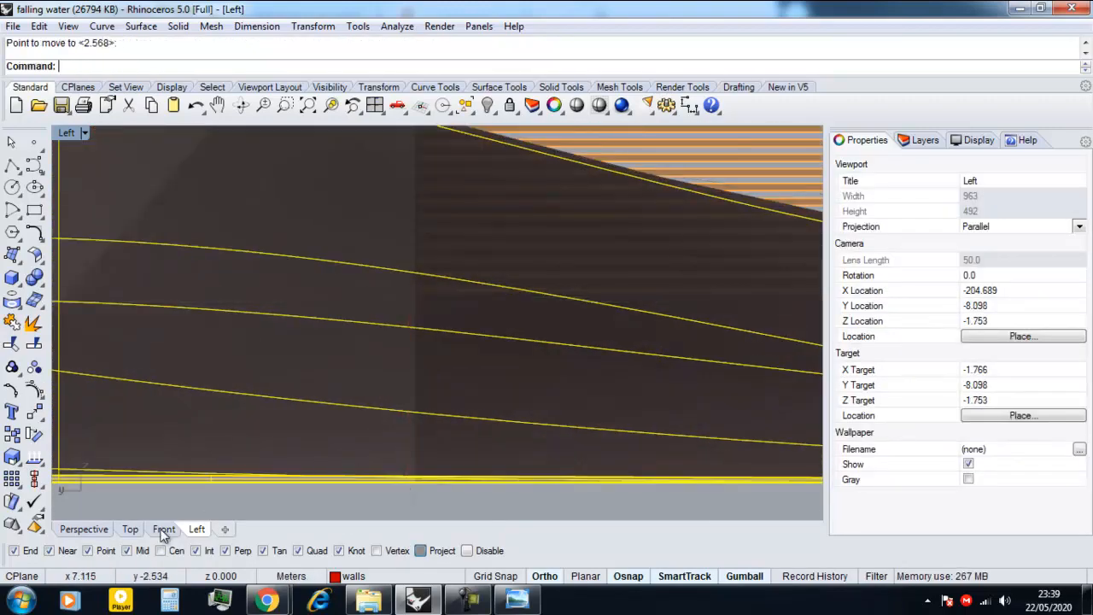
Step: Turn on the control points of the lowered terrain surface in front of the house
left_click(84, 528)
right_click_drag(282, 417, 118, 435)
scroll(145, 455, "up", 5)
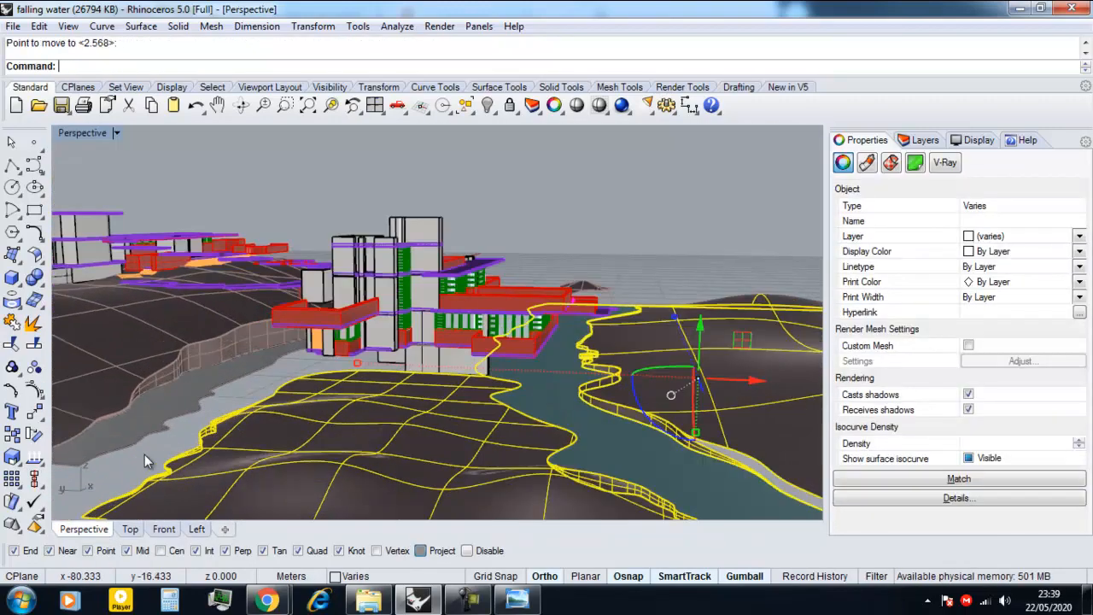
right_click_drag(189, 416, 339, 407)
scroll(305, 417, "down", 3)
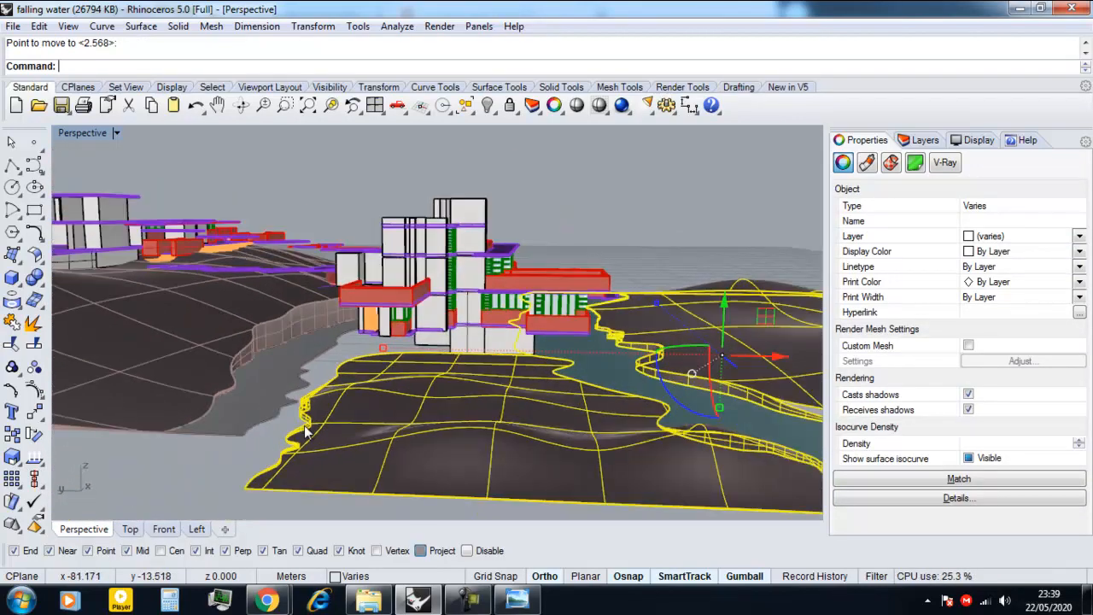
scroll(305, 417, "up", 6)
left_click(308, 417)
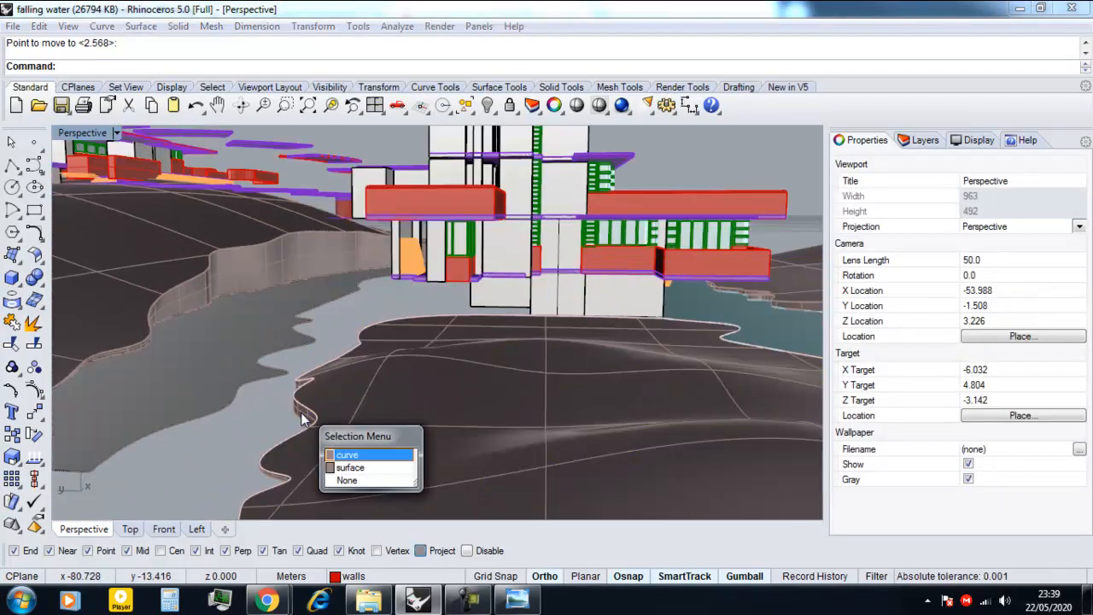
left_click(336, 466)
left_click(33, 452)
Step: Select the two rows of terrain control points along the narrow channel behind the house in plan view
right_click_drag(214, 418, 340, 419)
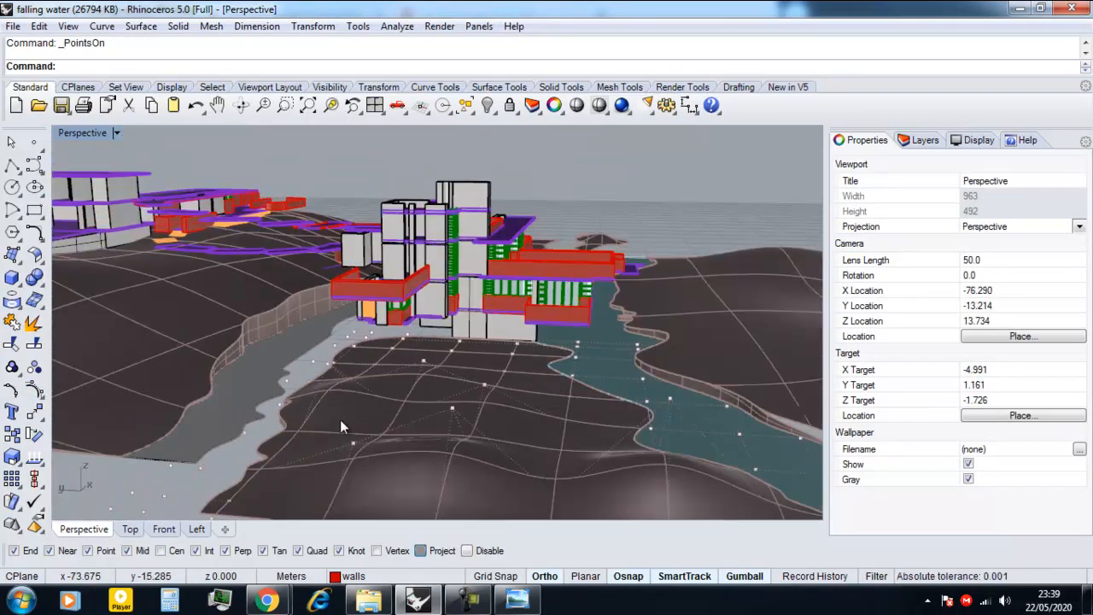
right_click_drag(483, 400, 515, 389)
scroll(418, 379, "up", 3)
right_click_drag(419, 378, 353, 369)
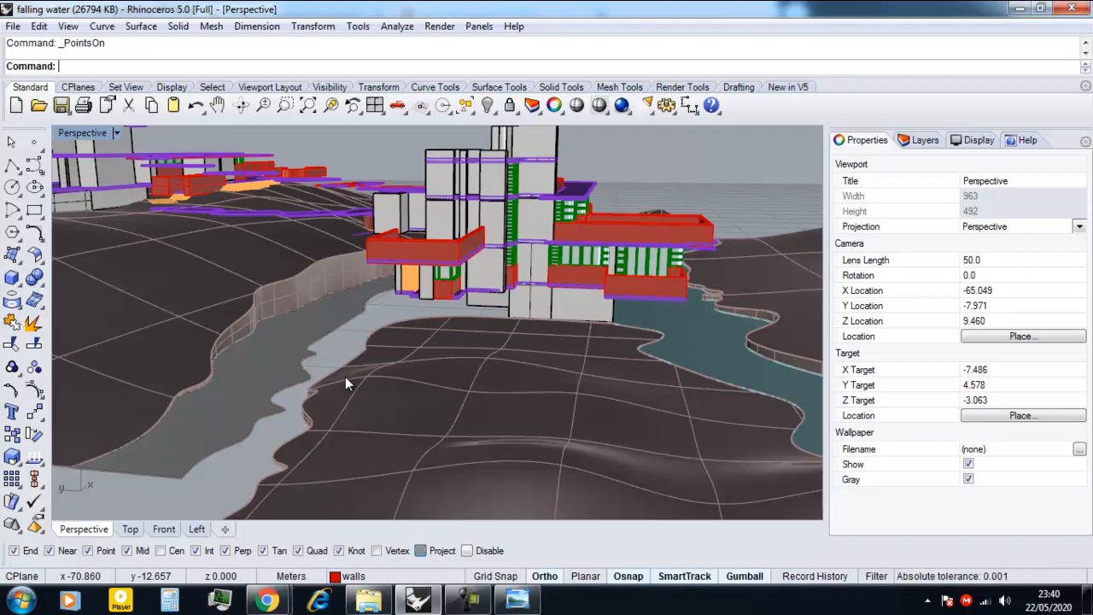
right_click_drag(344, 360, 353, 396)
left_click(354, 390)
scroll(349, 359, "down", 5)
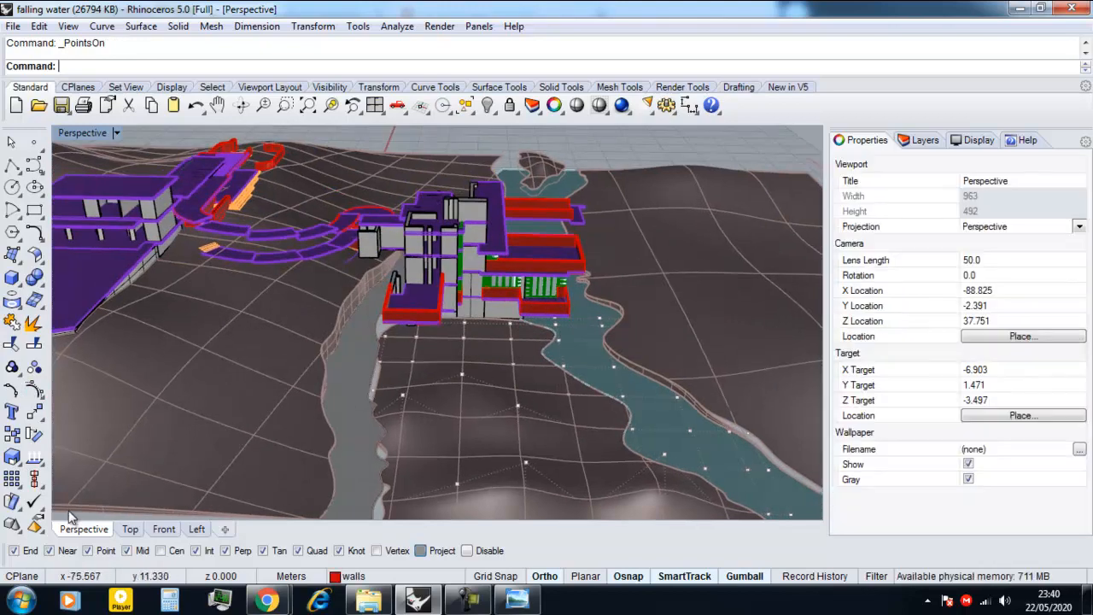
left_click(129, 529)
scroll(349, 339, "down", 15)
scroll(264, 370, "down", 5)
scroll(126, 283, "up", 3)
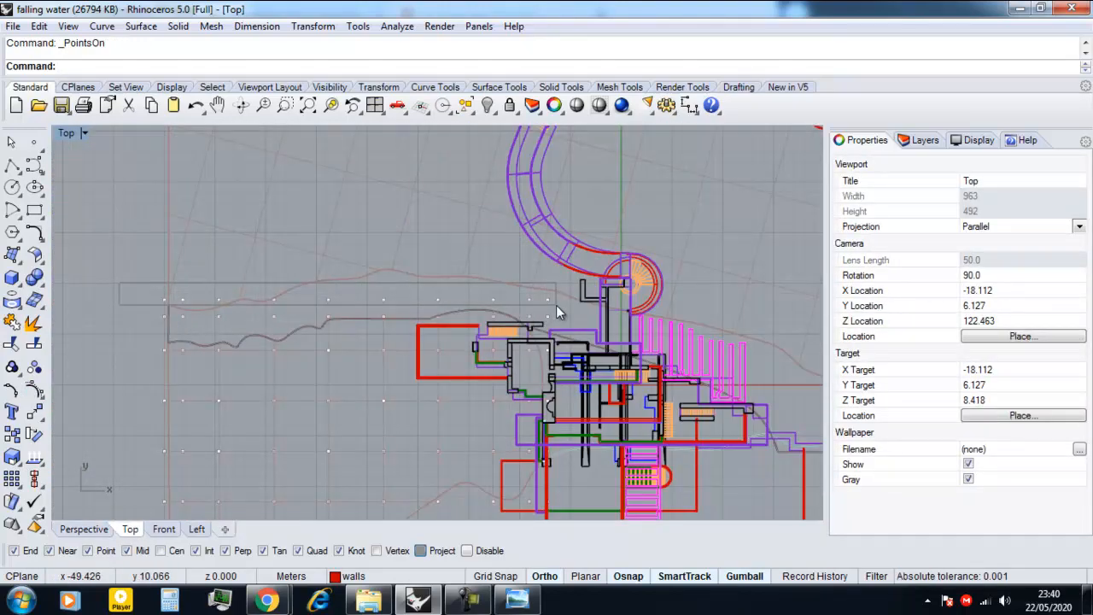
left_click_drag(556, 305, 162, 323)
scroll(218, 350, "up", 2)
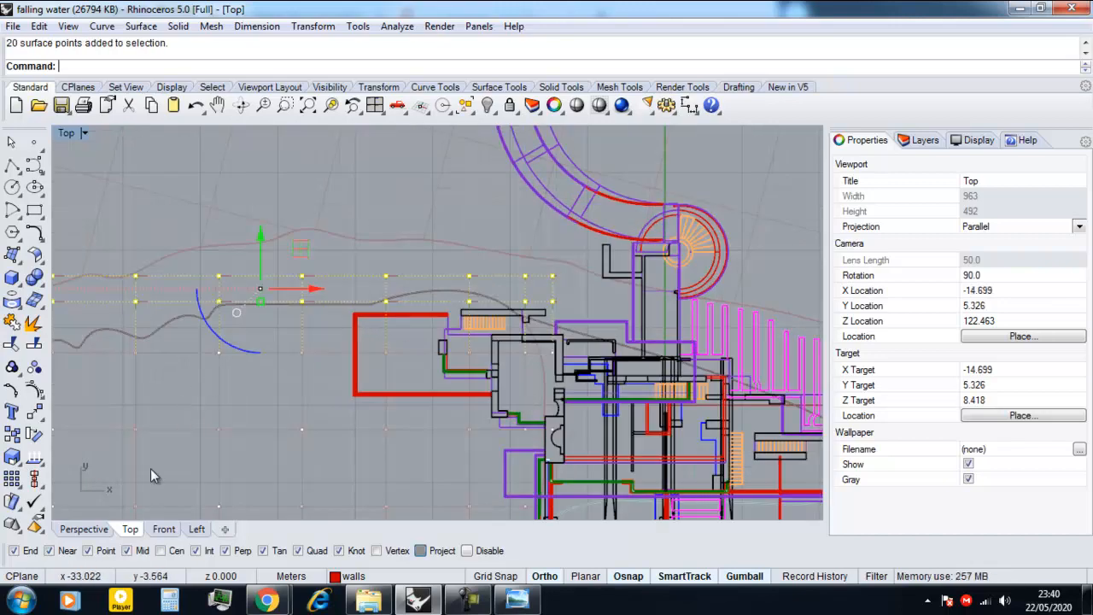
Step: Raise the selected control points in the Left view so the terrain edge slopes up toward the house's ground floor level
left_click(197, 530)
scroll(425, 389, "down", 5)
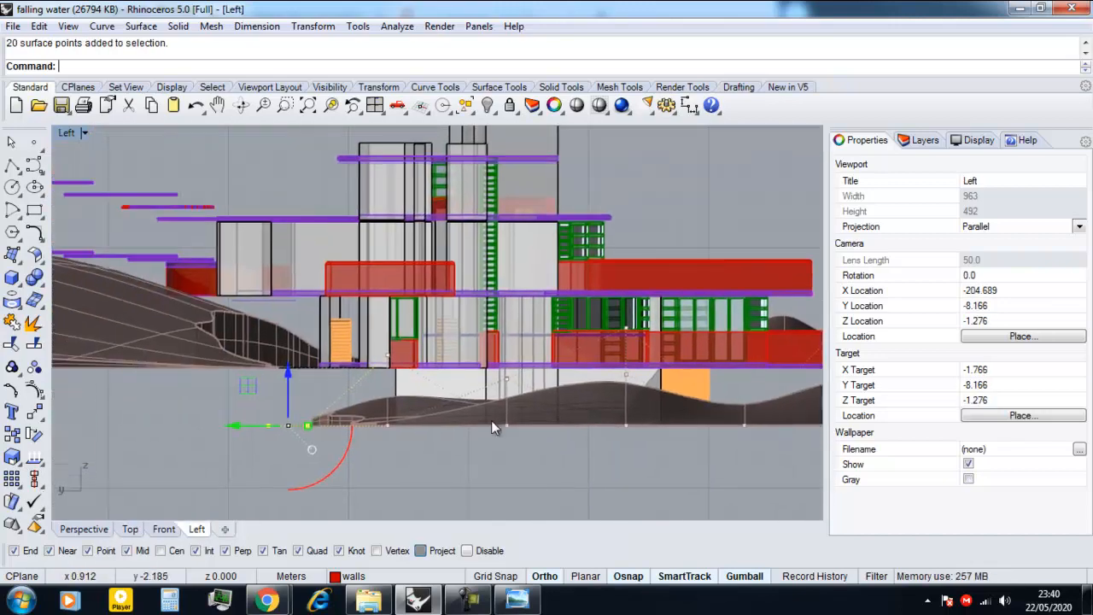
left_click_drag(292, 390, 295, 315)
left_click(92, 530)
scroll(354, 384, "down", 2)
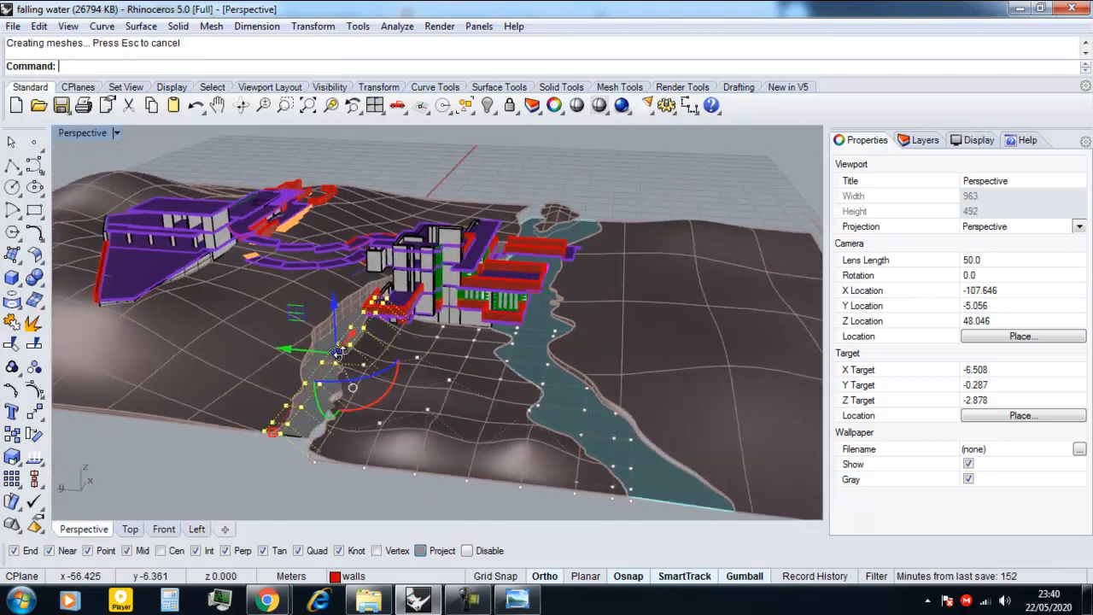
scroll(324, 392, "up", 2)
right_click_drag(354, 398, 338, 377)
scroll(339, 377, "up", 4)
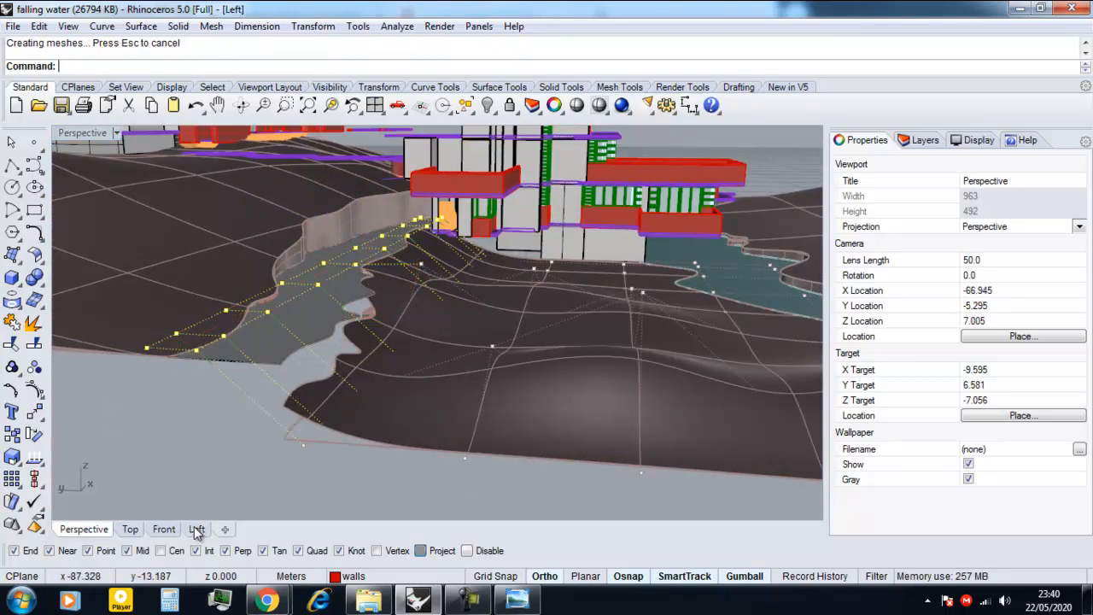
Step: Add more control points from the terrain's raised edge to the selection, raise them slightly, and turn the control points off
left_click(196, 530)
scroll(362, 441, "up", 6)
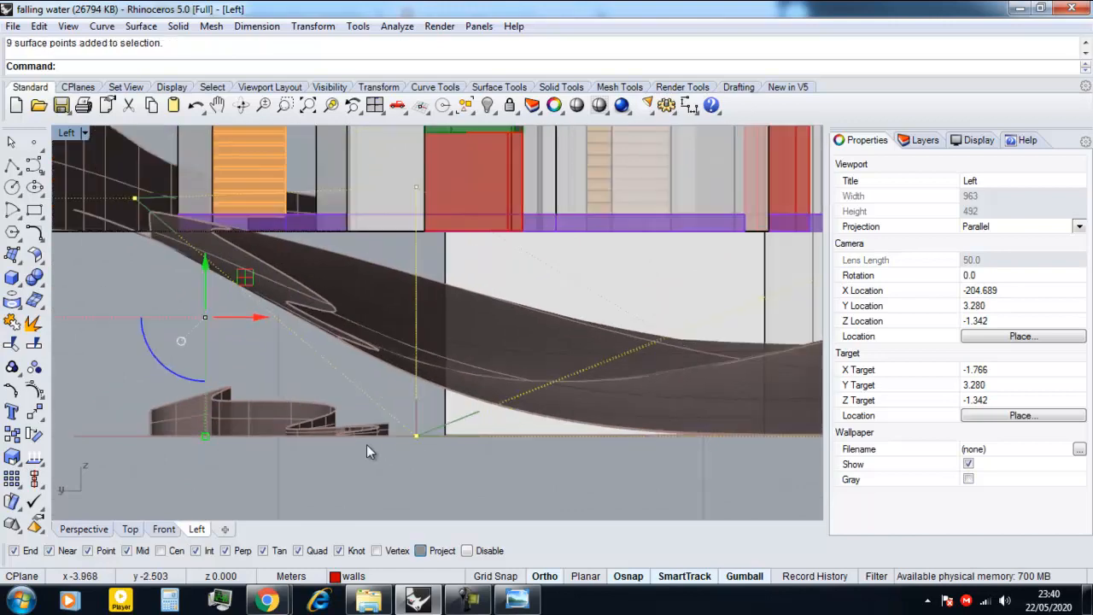
scroll(366, 445, "down", 4)
left_click_drag(291, 328, 292, 318)
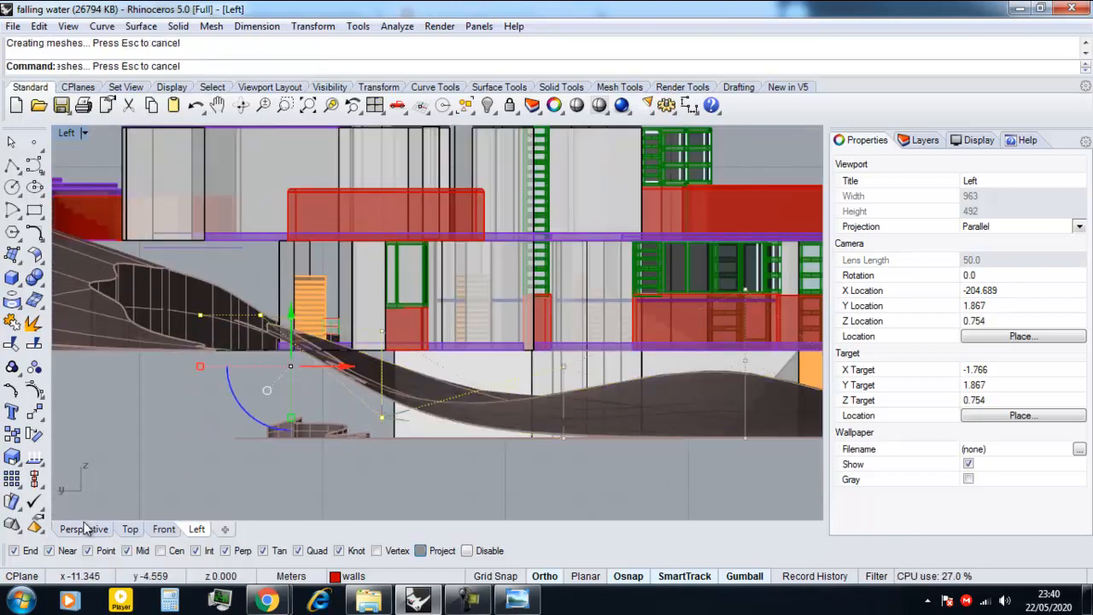
left_click(84, 528)
scroll(458, 338, "up", 2)
mouse_move(428, 346)
right_mouse_down()
mouse_move(458, 338)
mouse_move(427, 342)
right_mouse_up()
scroll(424, 320, "up", 2)
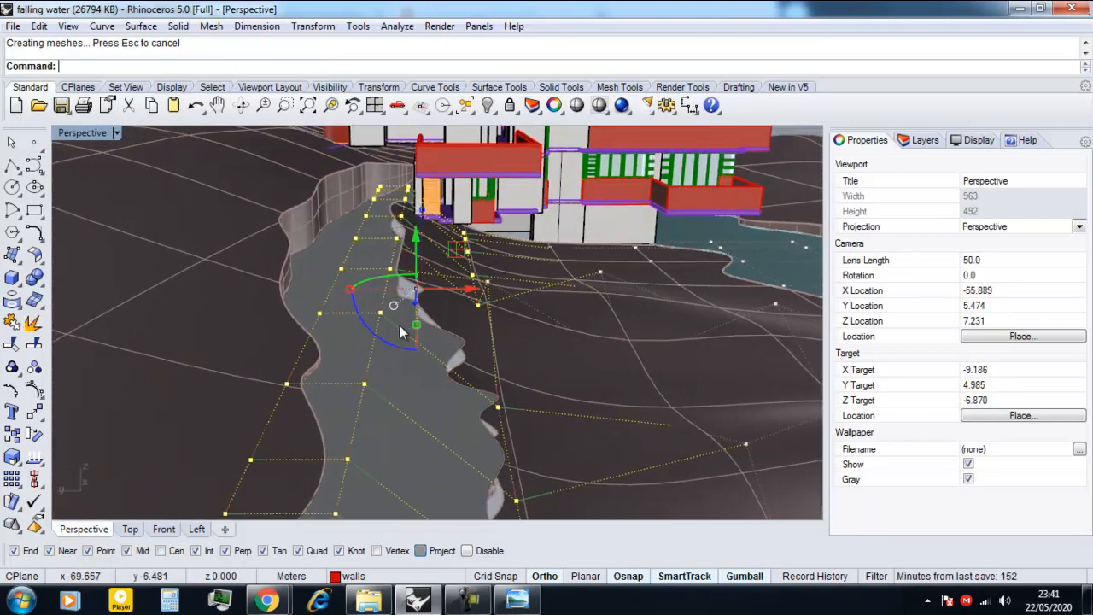
scroll(290, 330, "down", 4)
key("Escape")
key("Escape")
Step: Examine how the reshaped terrain edge meets the channel surface behind the house
scroll(369, 347, "up", 2)
right_click_drag(348, 344, 299, 346)
scroll(319, 348, "down", 2)
scroll(410, 257, "up", 6)
scroll(410, 256, "down", 4)
right_click_drag(410, 256, 466, 299)
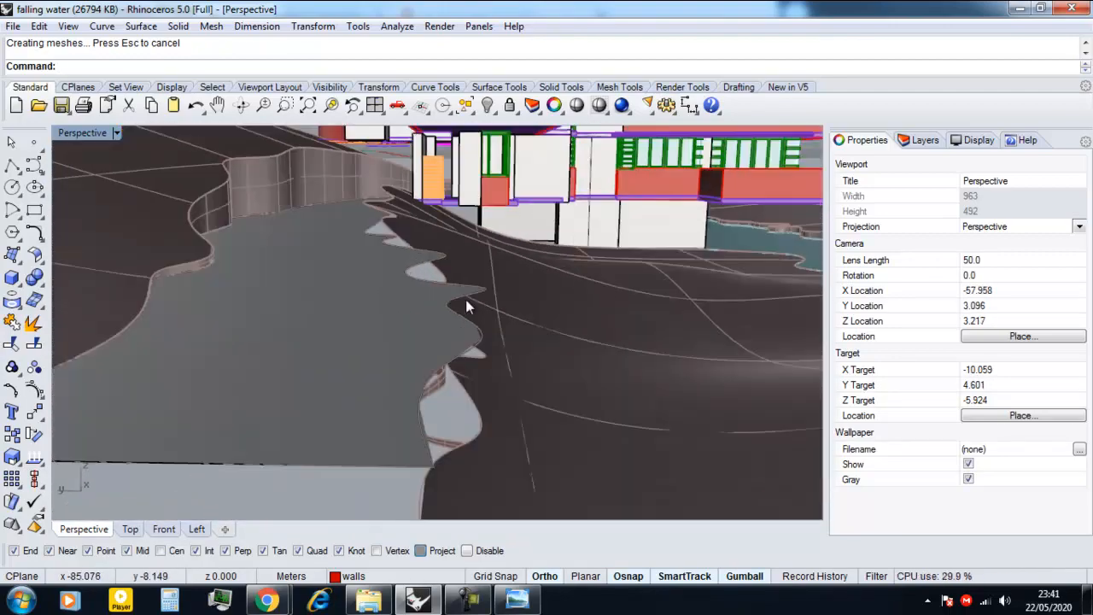
scroll(507, 290, "up", 4)
scroll(372, 287, "down", 4)
right_click_drag(372, 287, 315, 329)
scroll(315, 330, "down", 4)
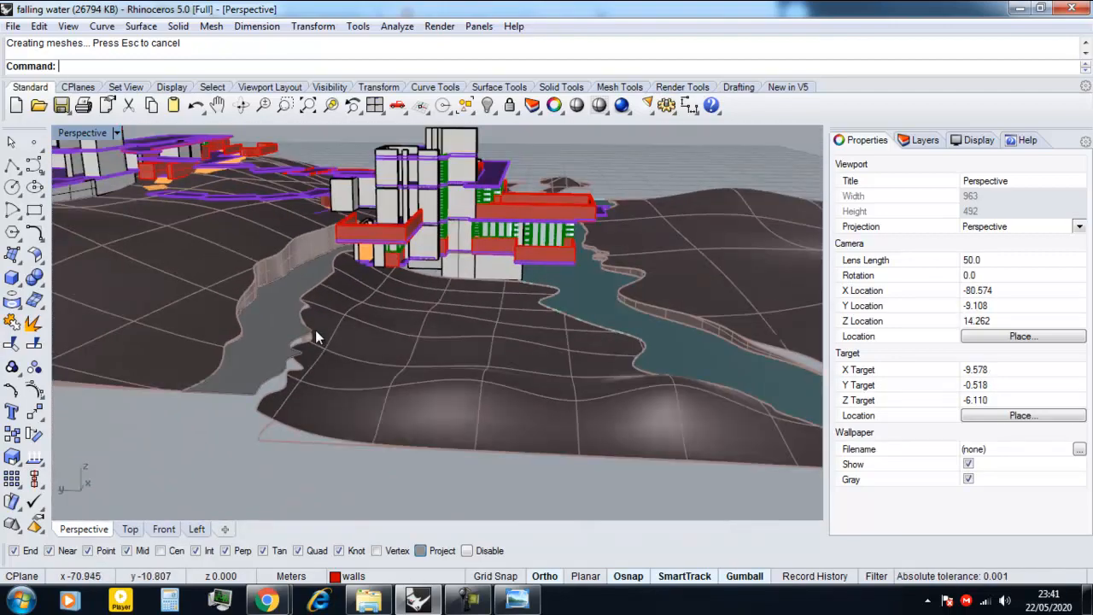
Step: Hide the reshaped terrain surface in front of the house
left_click(362, 335)
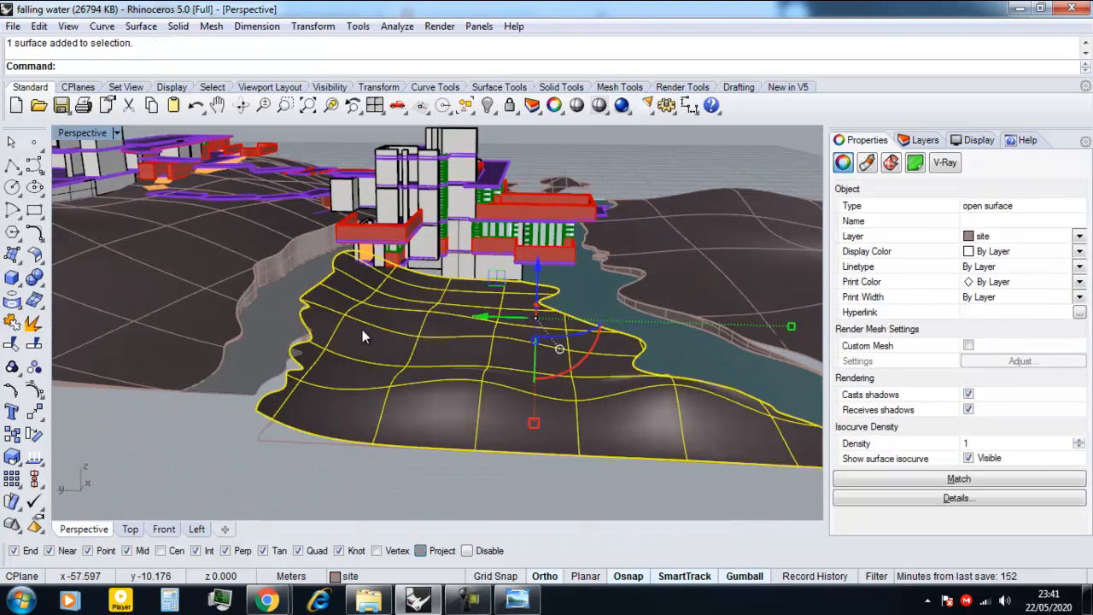
type("Hide")
key("Return")
Step: Duplicate the border of the river's water surface with DupBorder
left_click(629, 342)
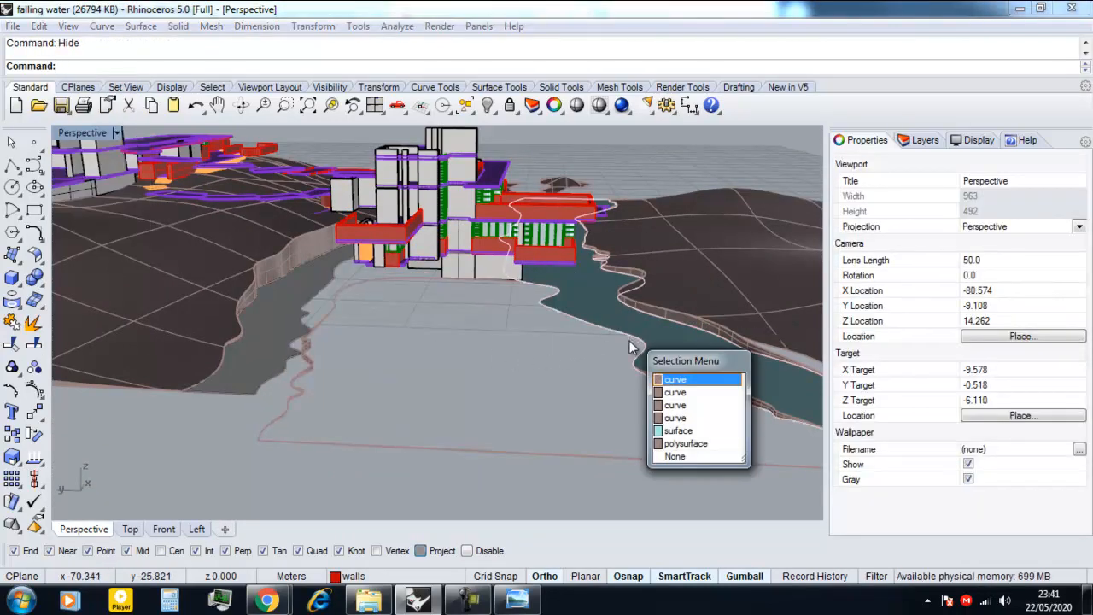
left_click(664, 382)
key("Escape")
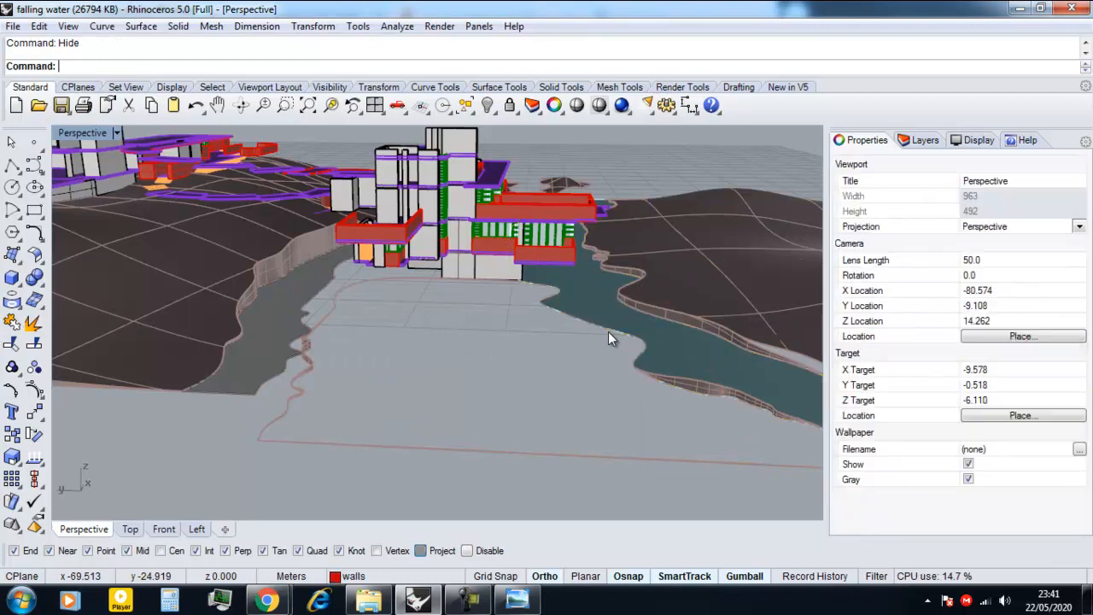
type("DupBorder")
key("Return")
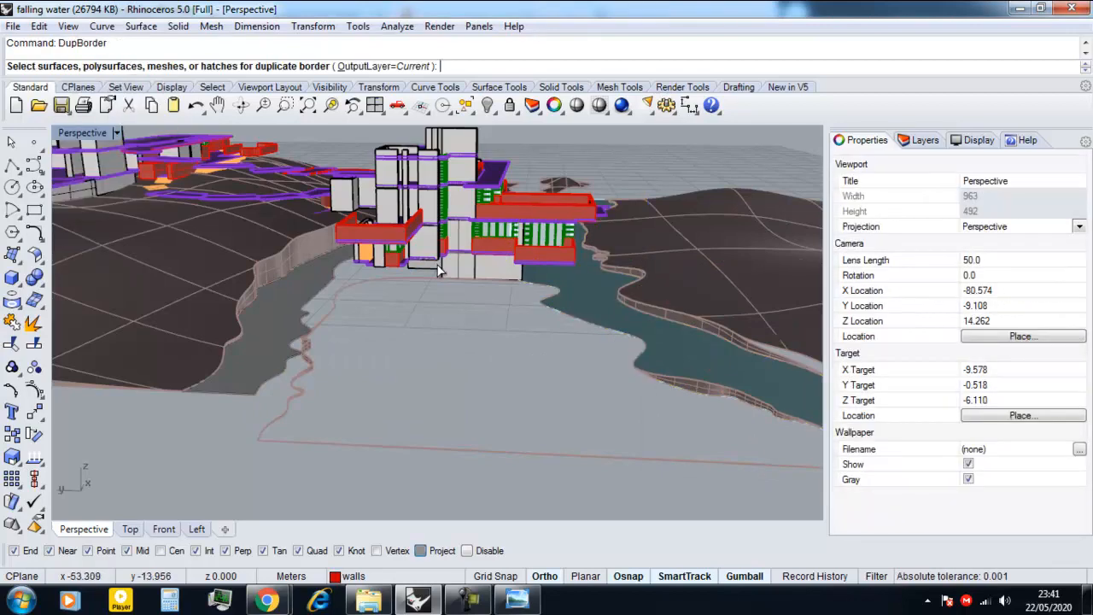
left_click(576, 323)
left_click(614, 362)
key("Return")
Step: Try to pick out the duplicated border from the overlapping curves along the water's edge
left_click(578, 324)
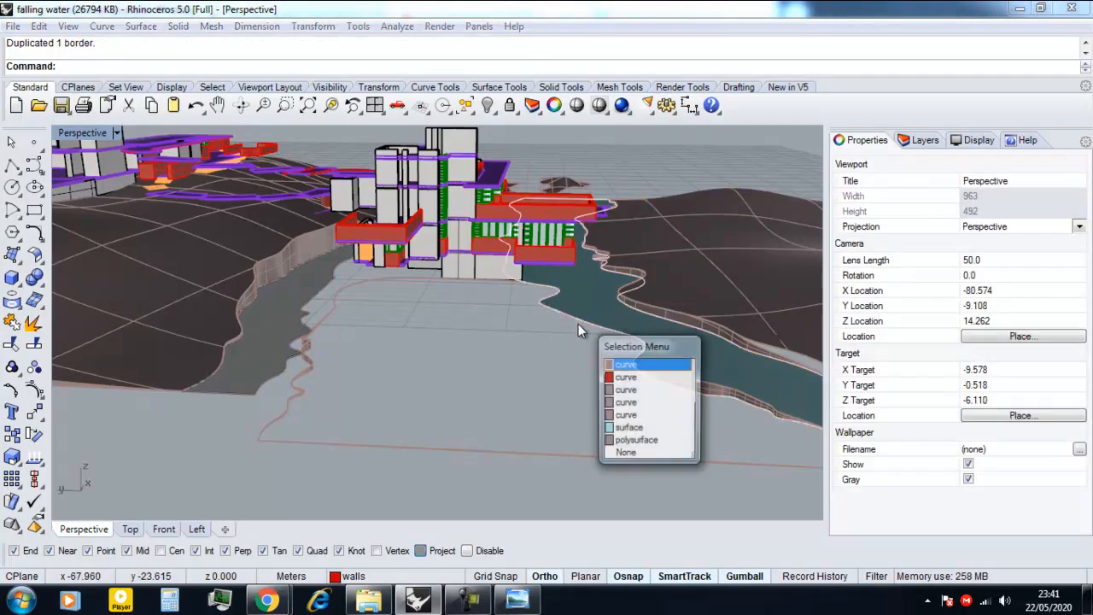
left_click(624, 364)
left_click(561, 314)
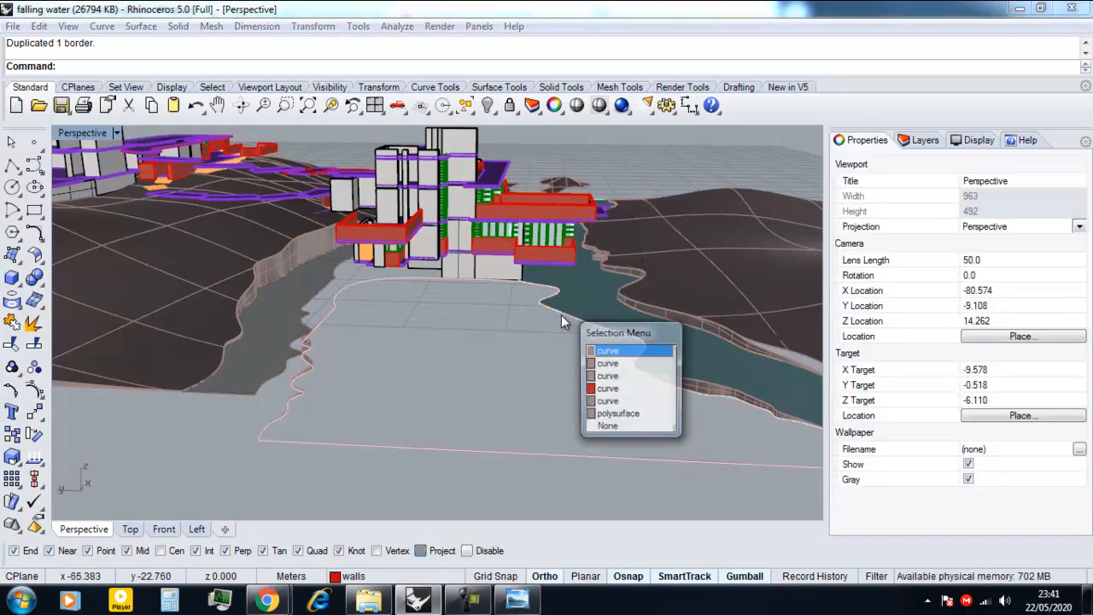
left_click(605, 377)
left_click(601, 326)
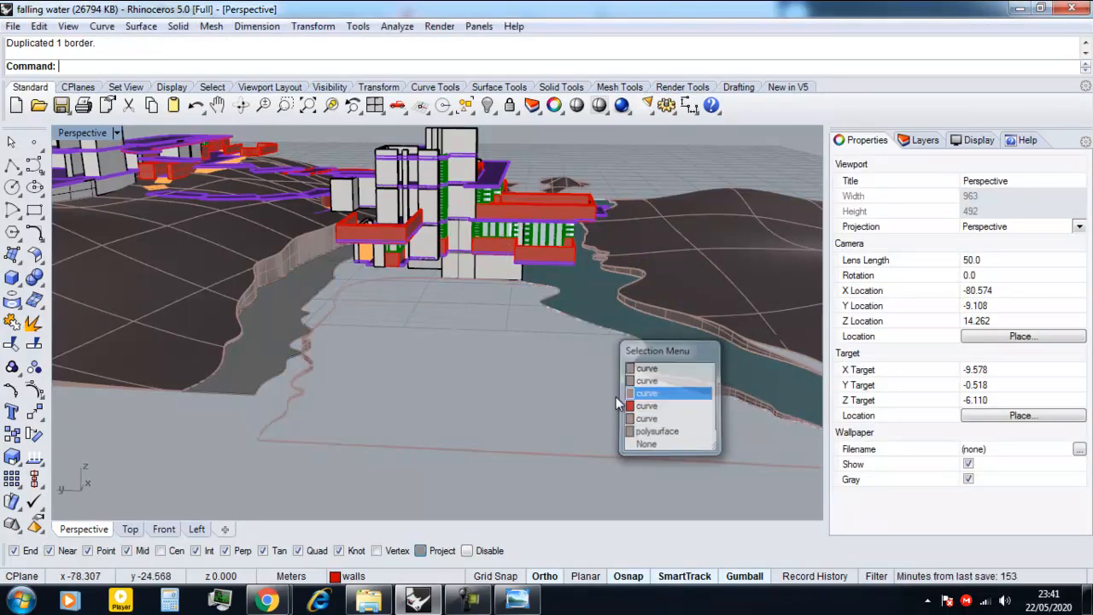
left_click(647, 407)
Step: Duplicate the water surface's edge as a closed curve with DupEdge and show it in plan view
type("DupBorder")
left_click(78, 102)
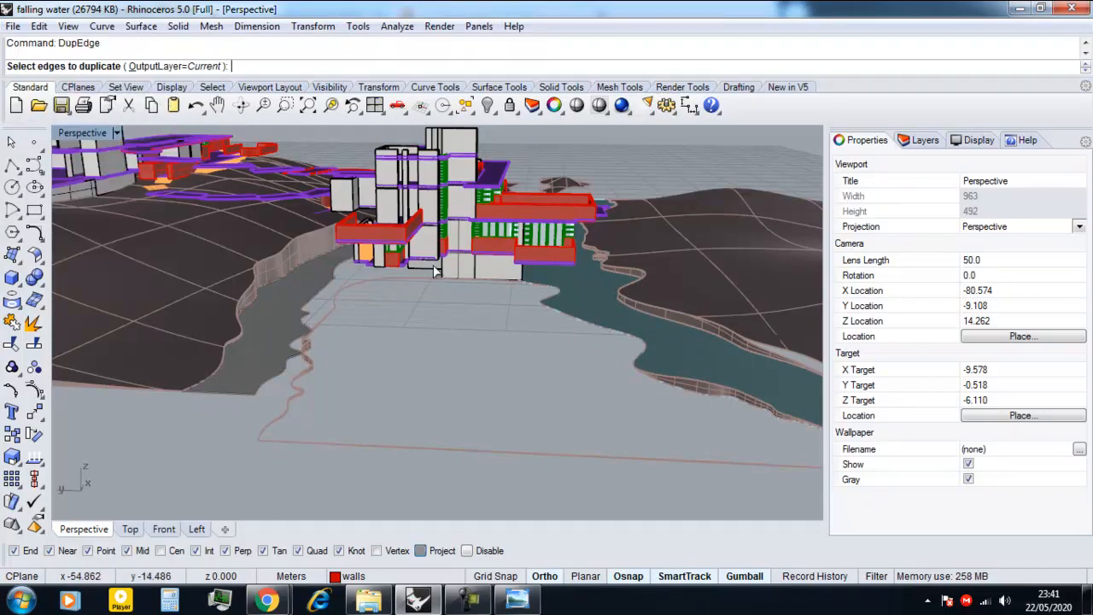
left_click(609, 358)
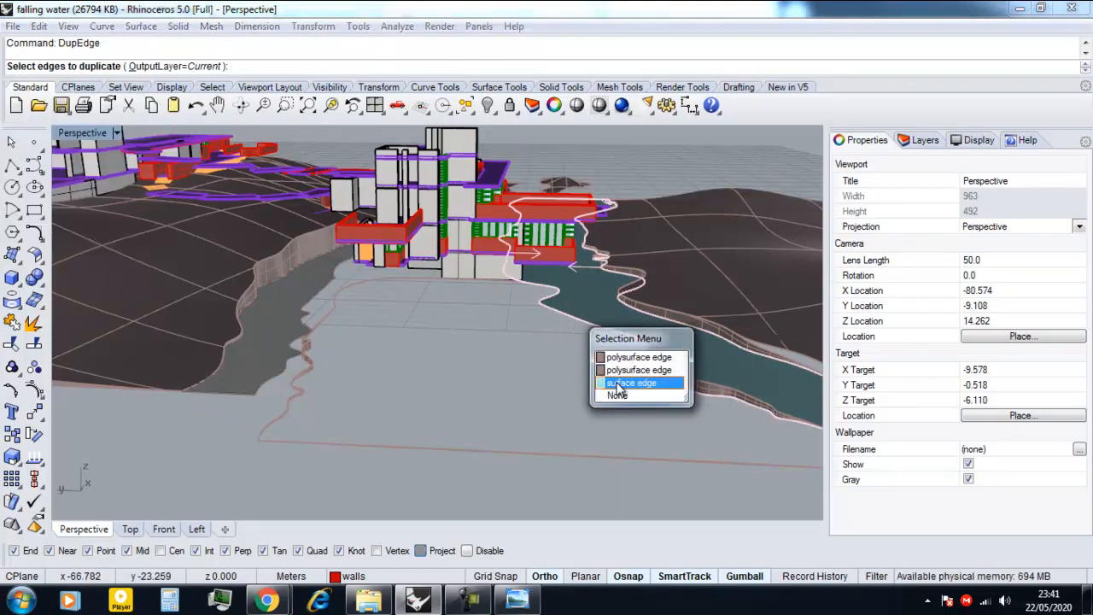
left_click(618, 385)
key("Return")
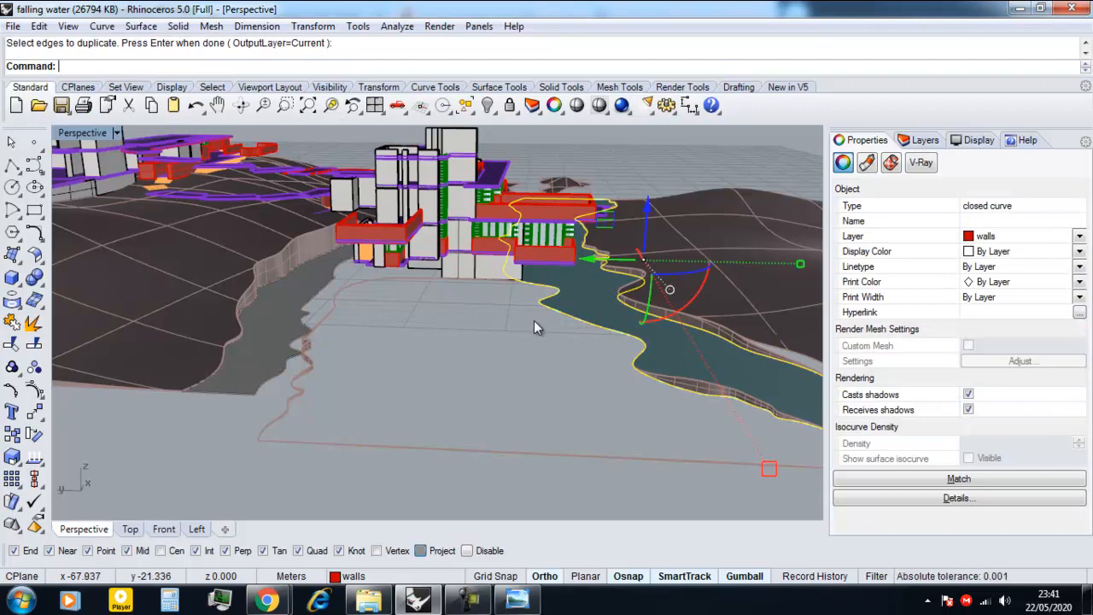
left_click(130, 529)
scroll(357, 395, "up", 5)
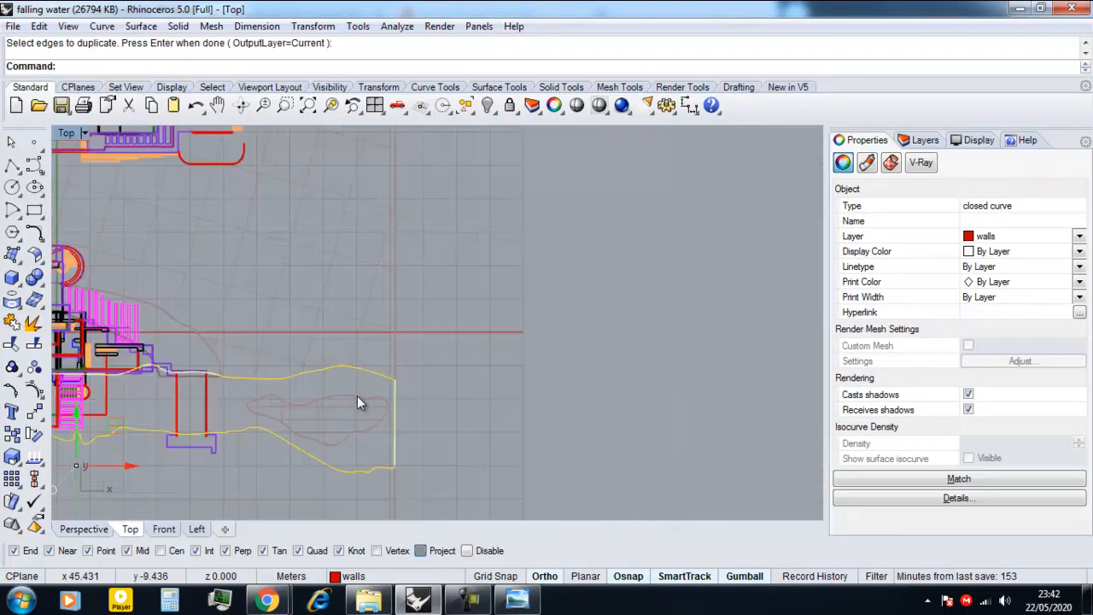
Step: Copy the river edge curve and the closed stream outline behind the house to empty space east of the model in plan view
scroll(437, 384, "down", 5)
scroll(404, 384, "up", 5)
scroll(577, 351, "down", 5)
scroll(525, 356, "up", 5)
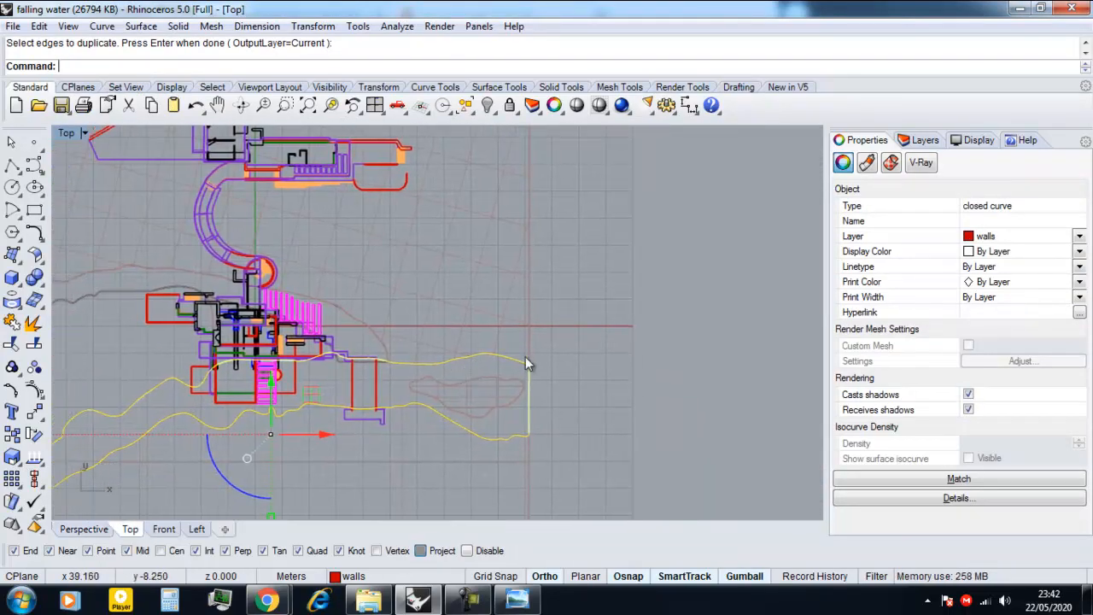
scroll(636, 316, "down", 6)
scroll(406, 350, "up", 6)
scroll(427, 342, "down", 3)
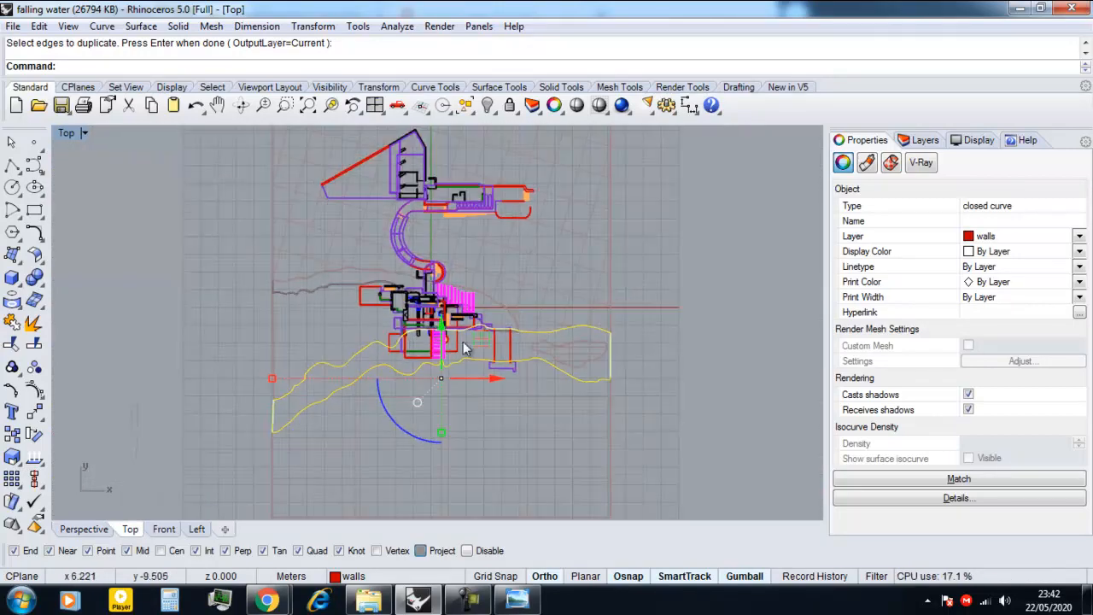
scroll(381, 350, "up", 3)
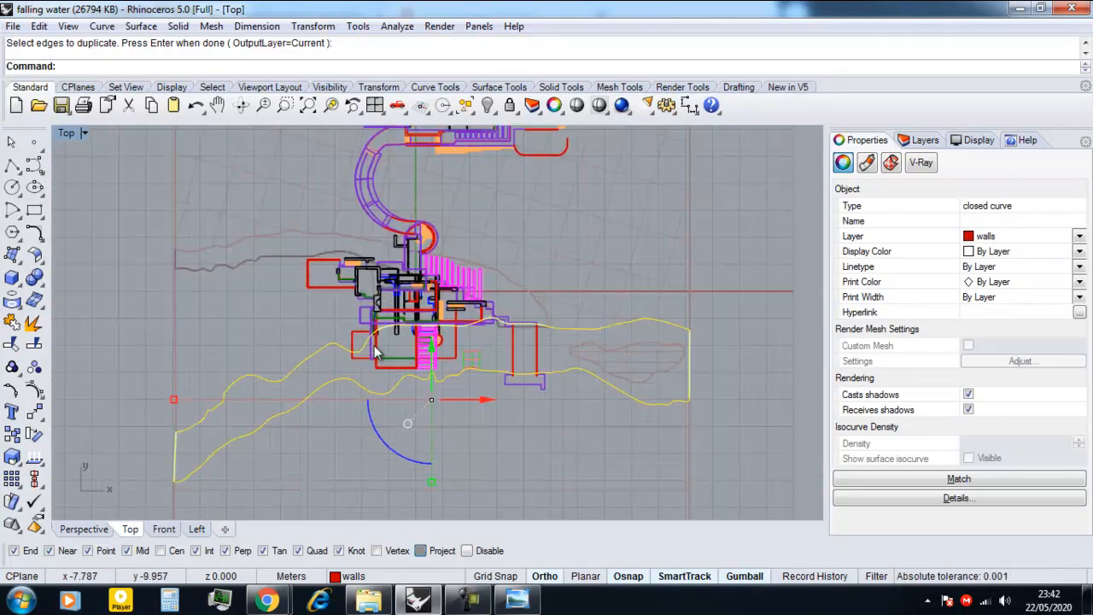
left_click(269, 256, "shift")
left_click(303, 299)
scroll(239, 308, "down", 10)
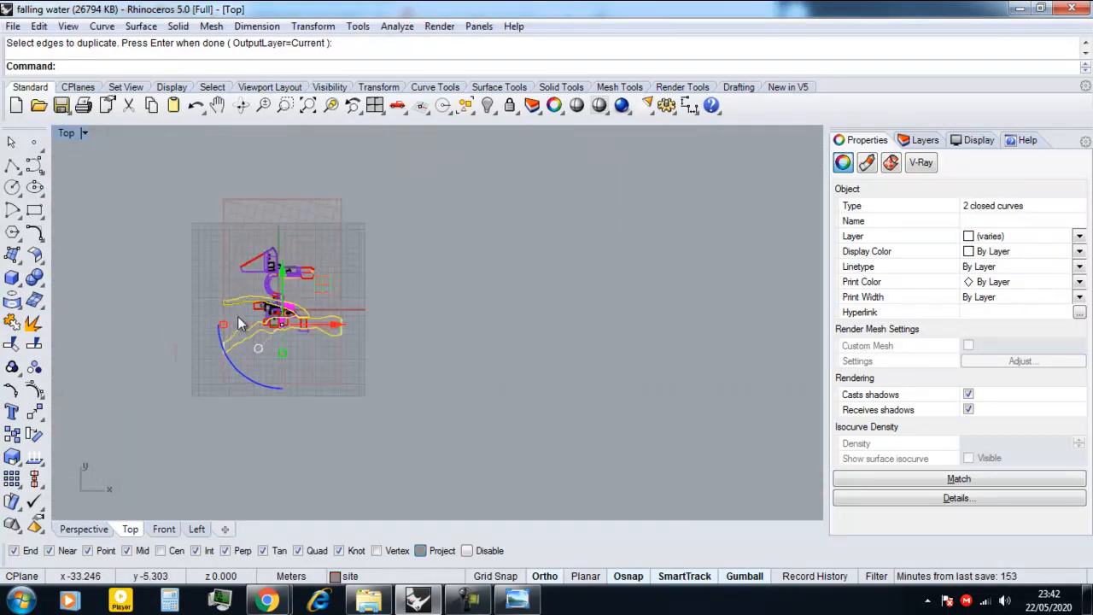
type("Copy")
key("Return")
left_click(305, 331)
left_click(584, 331)
key("Escape")
scroll(560, 320, "up", 8)
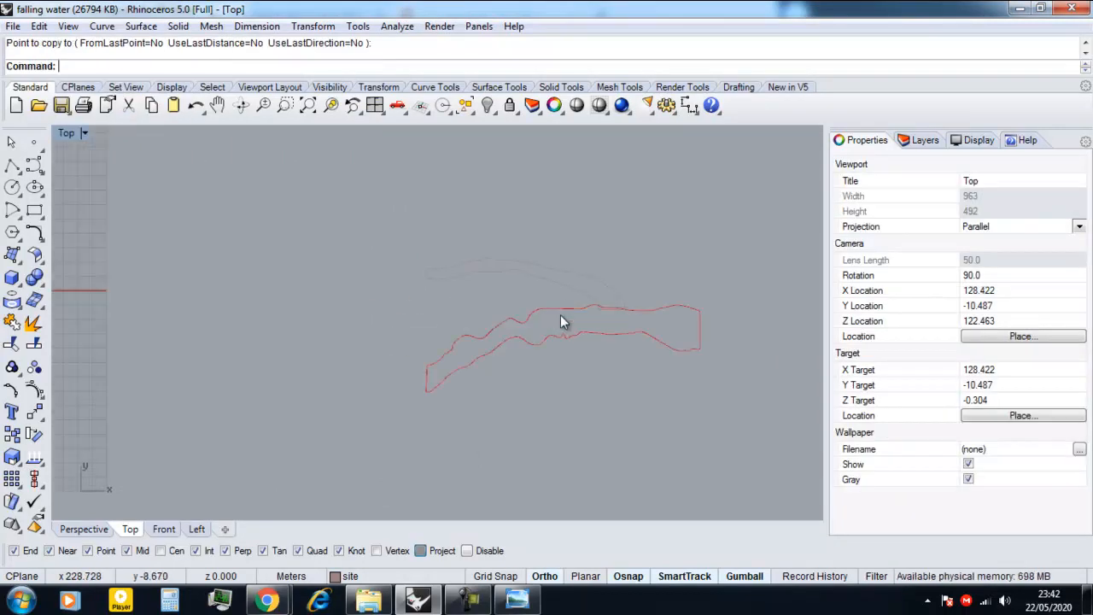
Step: Draw a straight vertical line from the western end of the copied river outline up to the copied stream outline
type("Line")
key("Return")
scroll(341, 365, "up", 3)
left_click(343, 427)
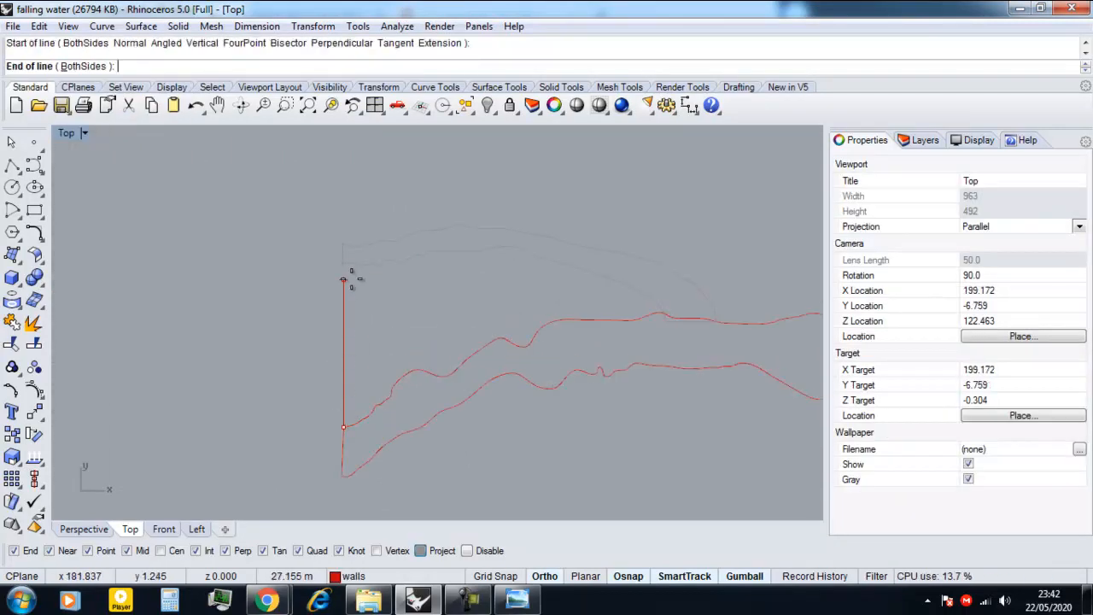
key("Escape")
scroll(344, 295, "down", 4)
Step: Flatten the two copied outlines and the connecting line with ProjectToCPlane, deleting the input objects
left_click_drag(566, 408, 335, 242)
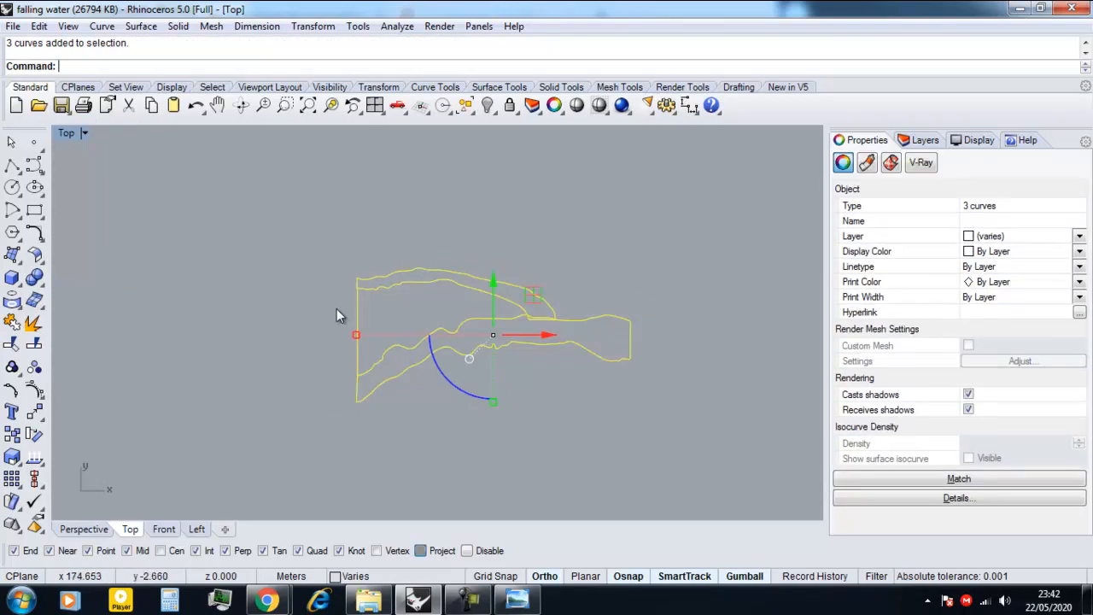
type("Trim")
key("Return")
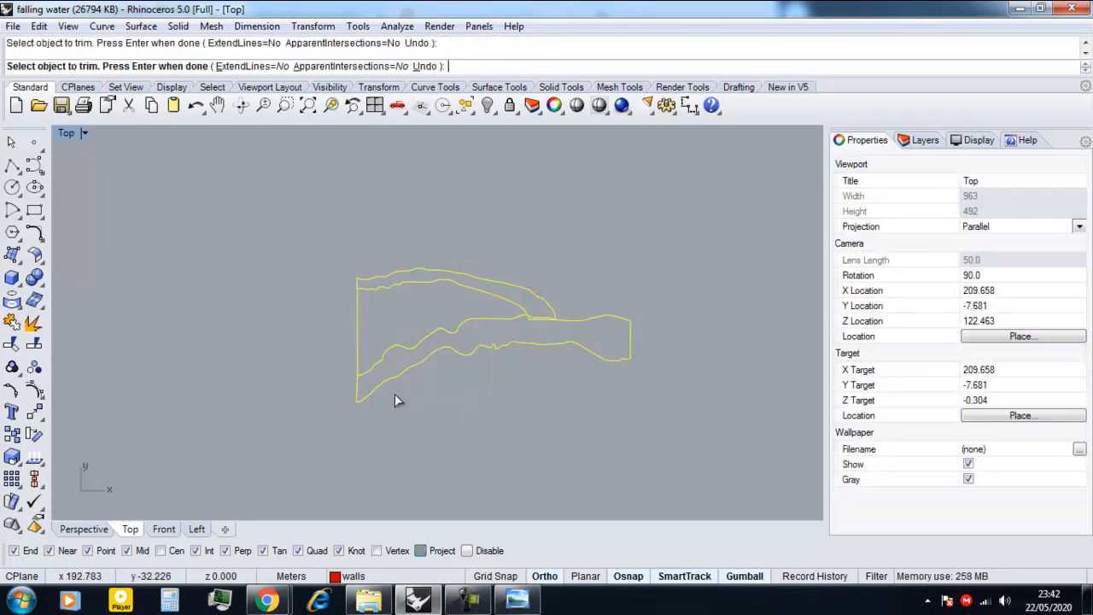
key("Escape")
type("Project")
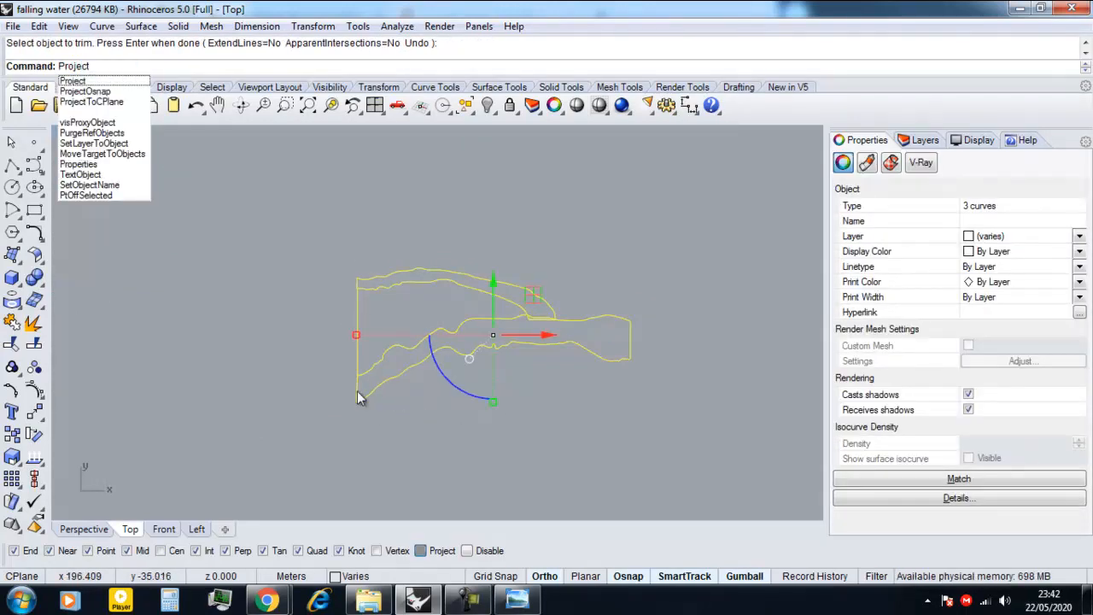
key("Return")
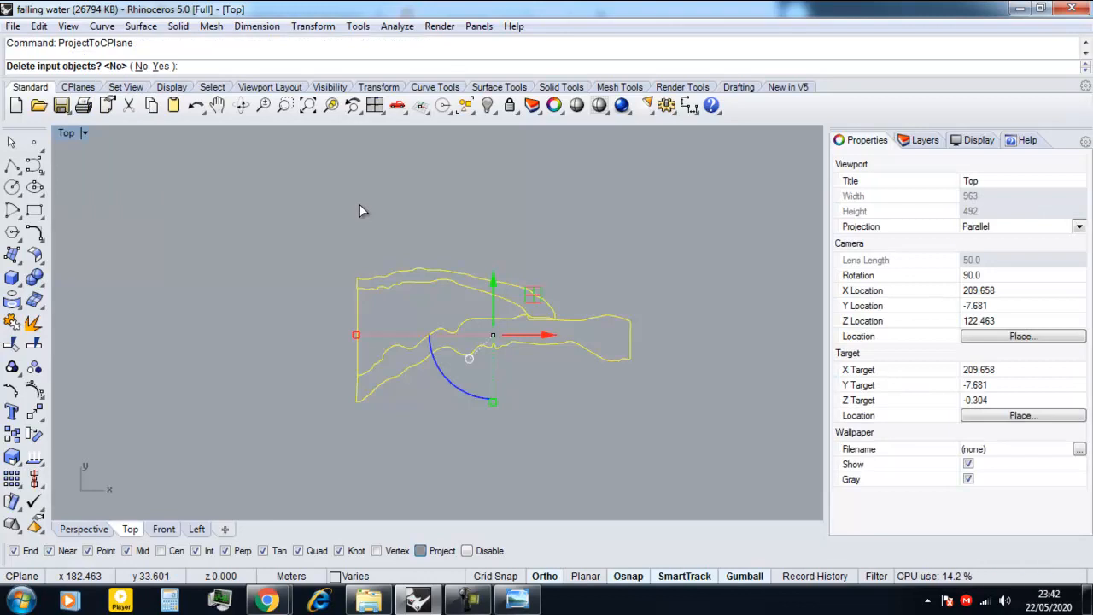
left_click(164, 67)
Step: Trim the flattened curves against each other, keeping only the outline of the land between the two streams
type("Trim")
key("Return")
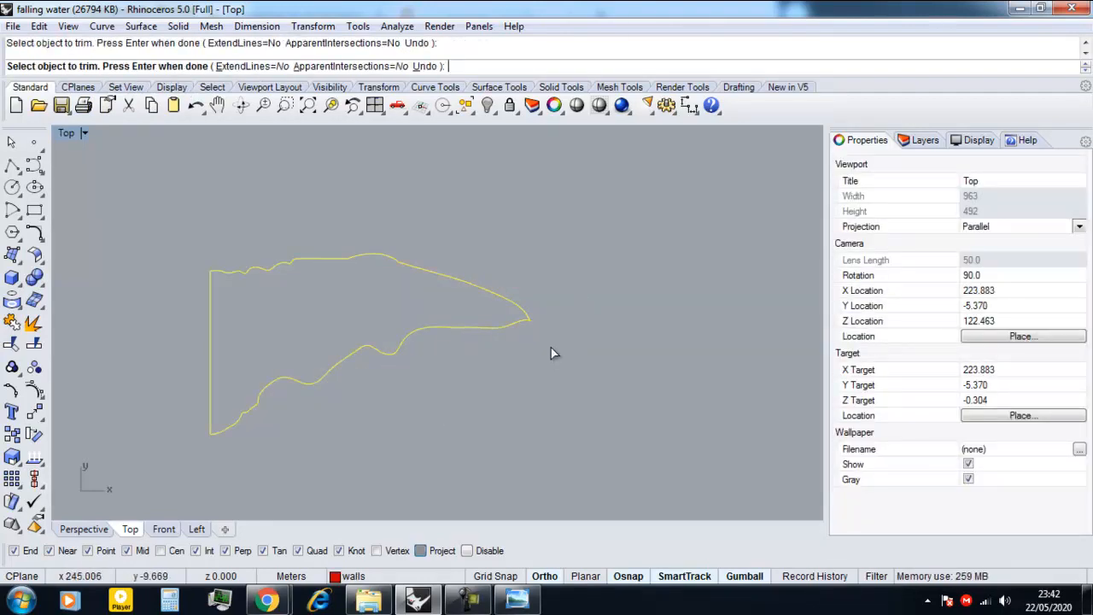
scroll(553, 345, "down", 6)
key("Return")
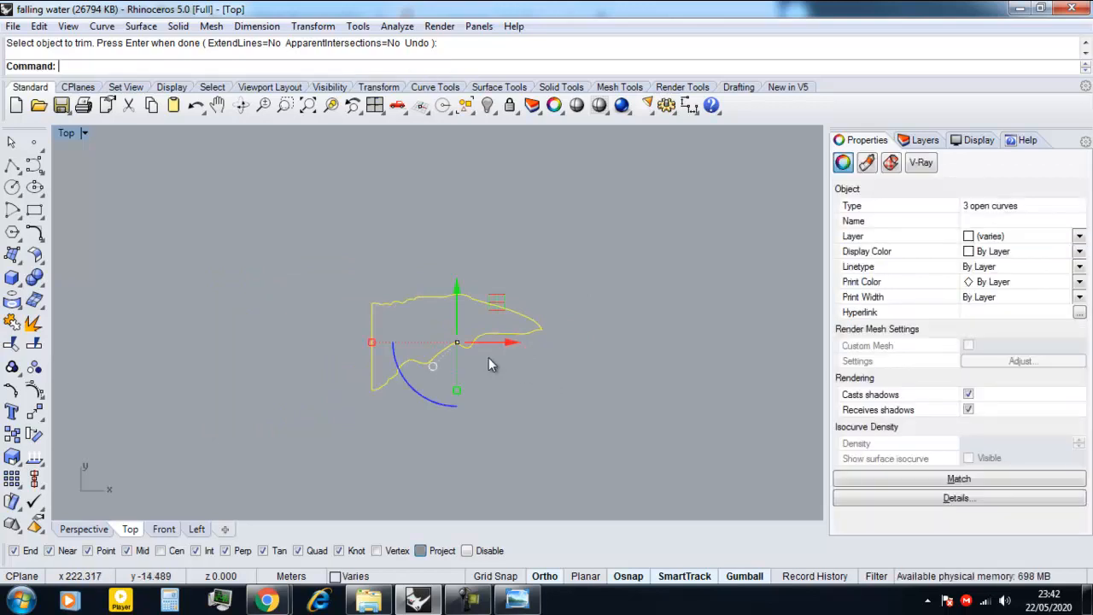
Step: Move the trimmed upper bank curve back onto the matching stream edge in the site model
left_click(567, 262)
left_click_drag(567, 262, 339, 401)
left_click(375, 404)
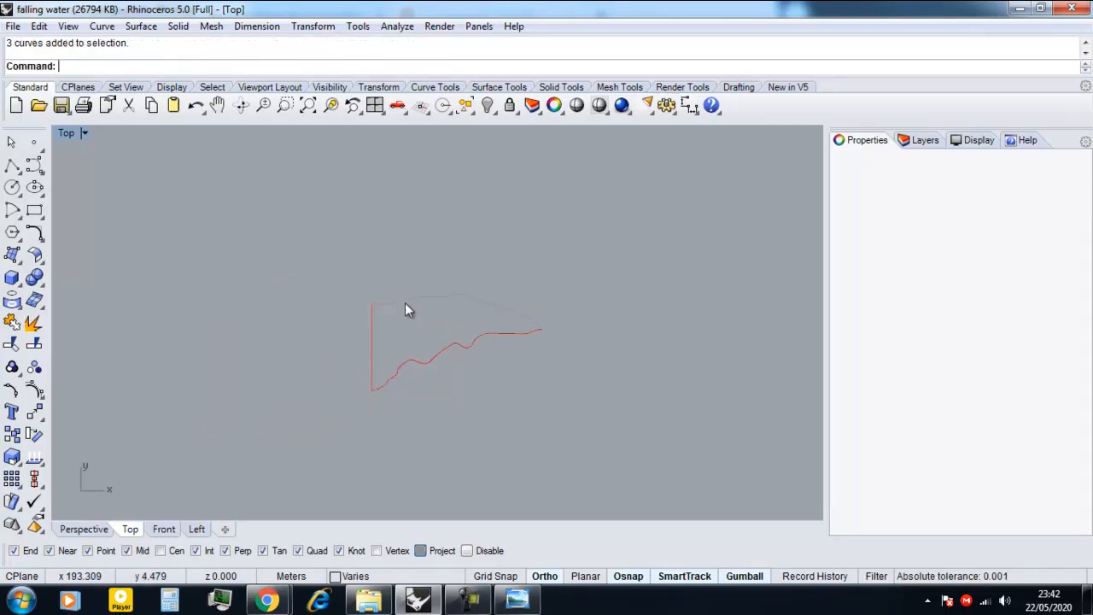
left_click(405, 302)
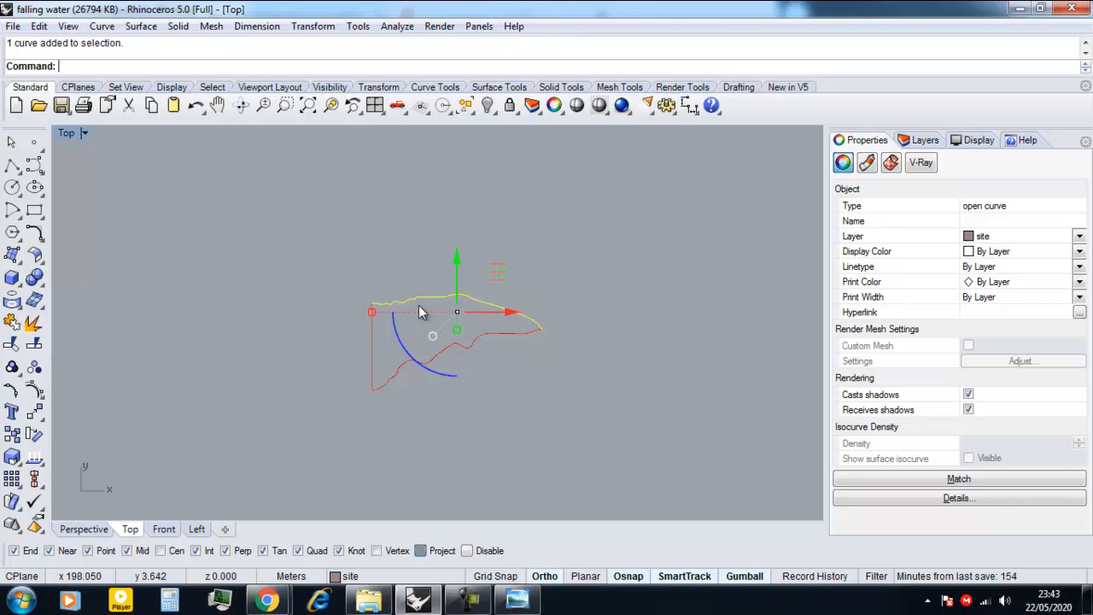
type("move")
key("Return")
scroll(372, 303, "up", 12)
left_click(374, 304)
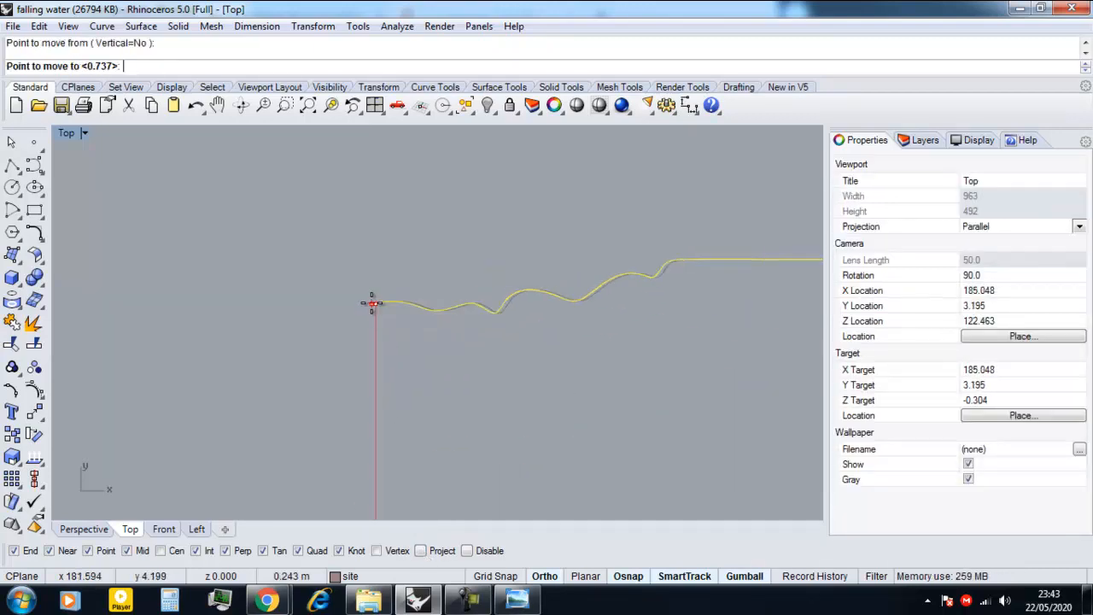
scroll(358, 312, "down", 20)
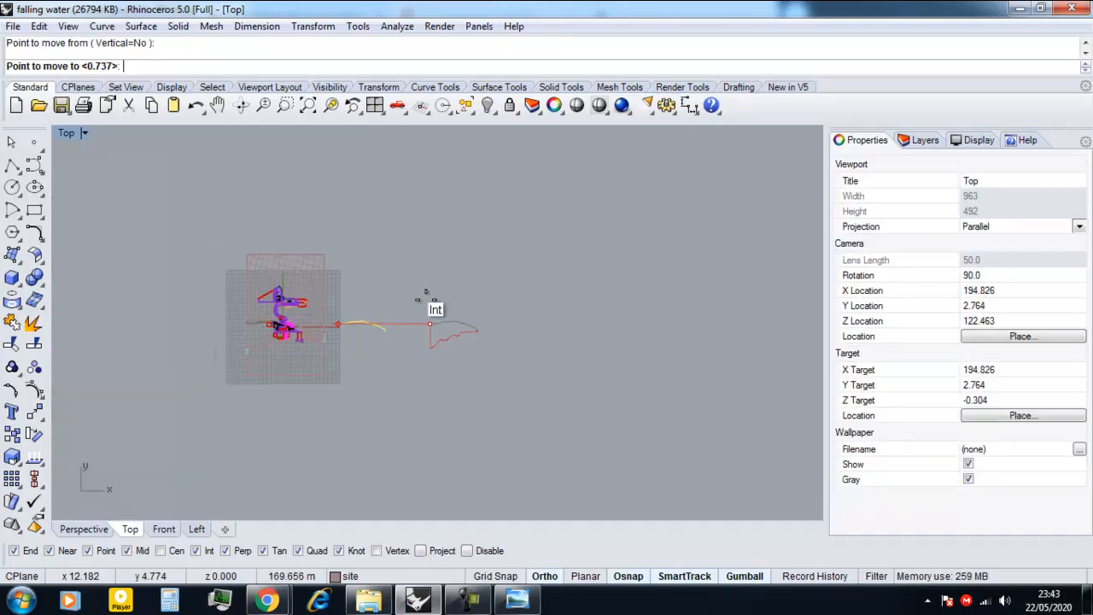
scroll(299, 311, "up", 10)
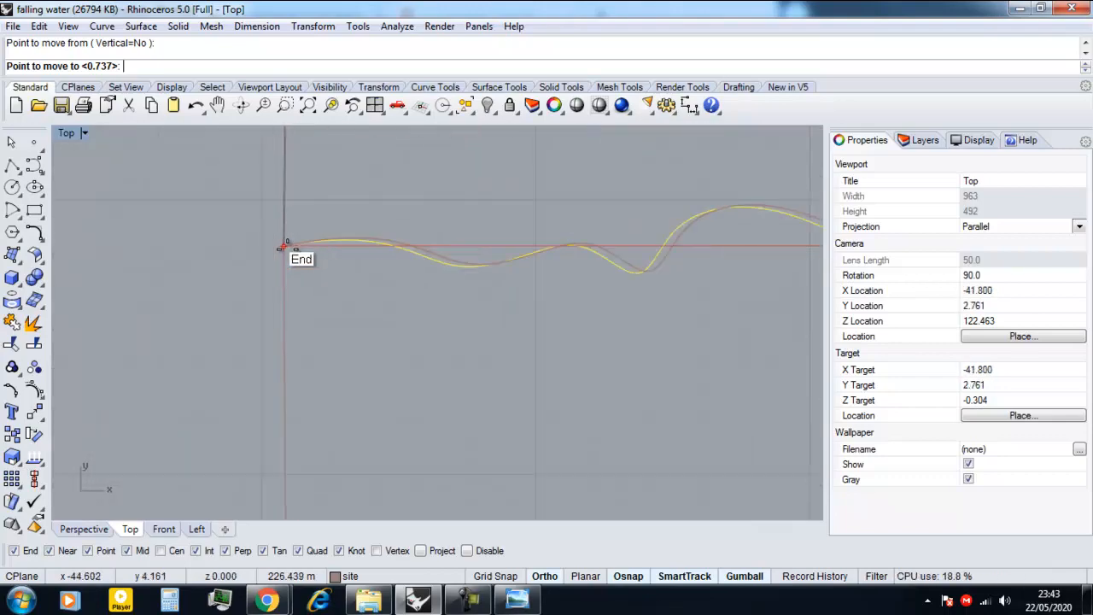
scroll(282, 247, "up", 3)
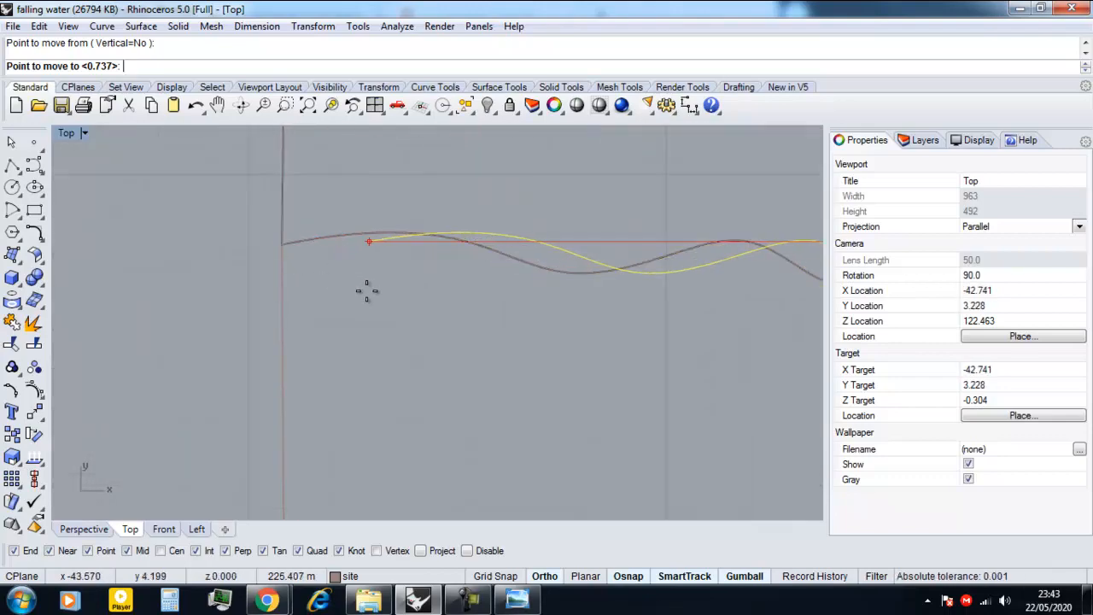
scroll(289, 244, "up", 3)
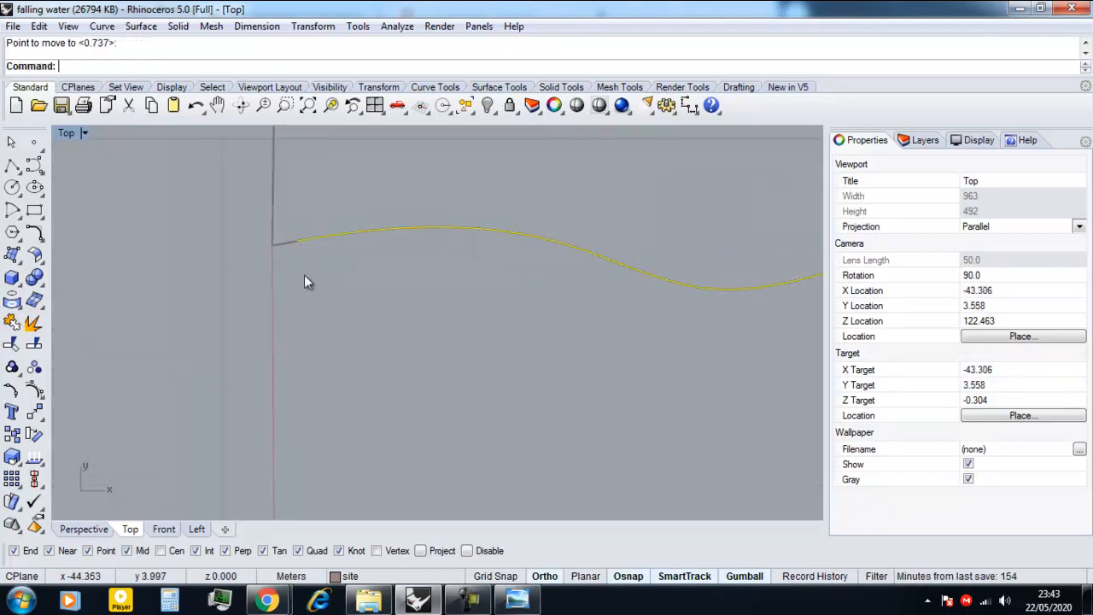
Step: Move the trimmed lower bank curve back onto the matching river edge in the site model
scroll(306, 282, "down", 10)
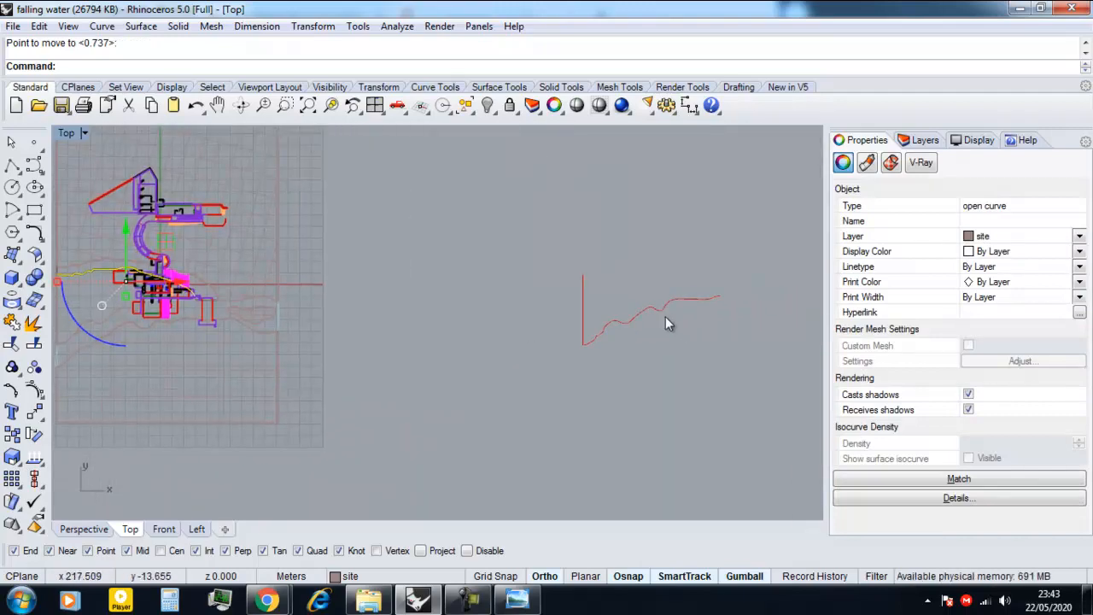
right_click(590, 343)
left_click(583, 344)
scroll(327, 319, "up", 20)
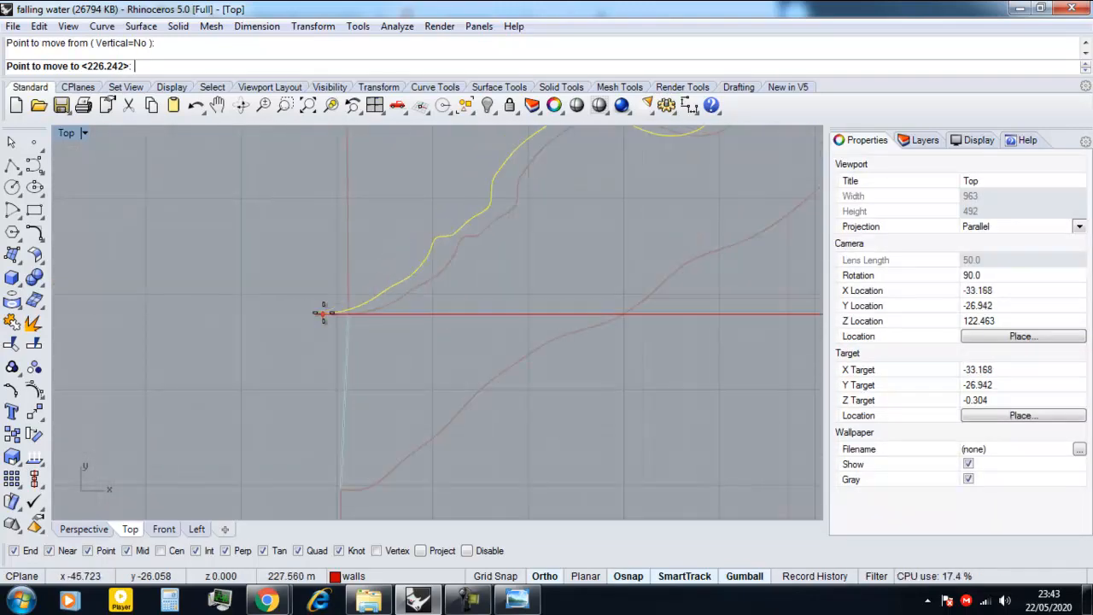
left_click(359, 316)
scroll(346, 335, "down", 5)
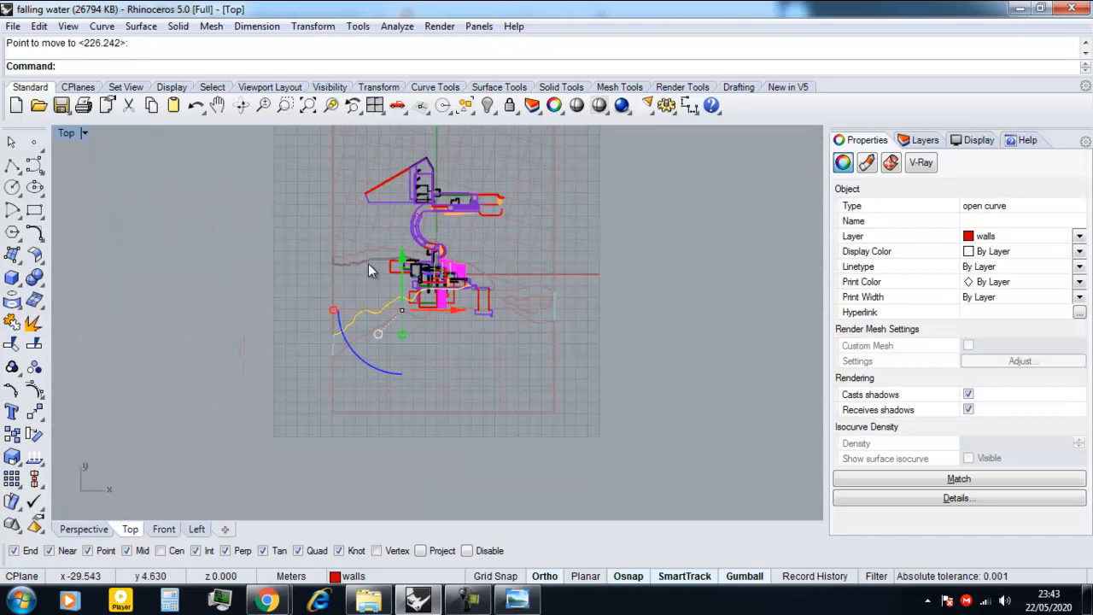
Step: Move the vertical connecting line back to the western edge of the site, between the two bank curves
scroll(546, 317, "down", 4)
right_click_drag(750, 309, 636, 313)
left_click(638, 312)
right_click(638, 312)
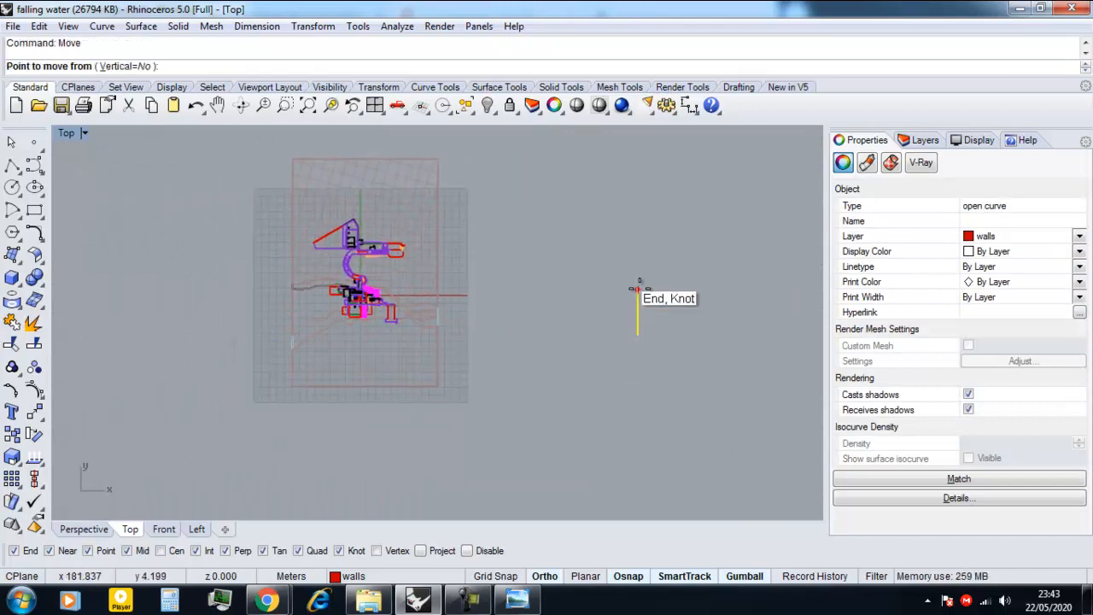
left_click(637, 290)
scroll(408, 248, "up", 6)
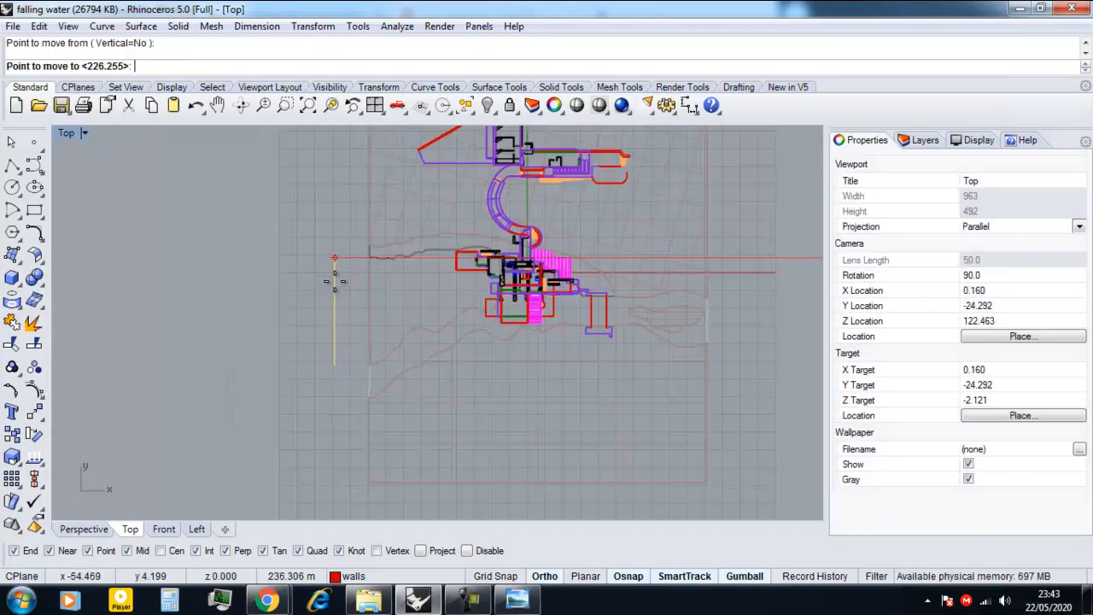
left_click(411, 227)
Step: Select the connecting line together with the two bank curves in the perspective view
left_click(83, 529)
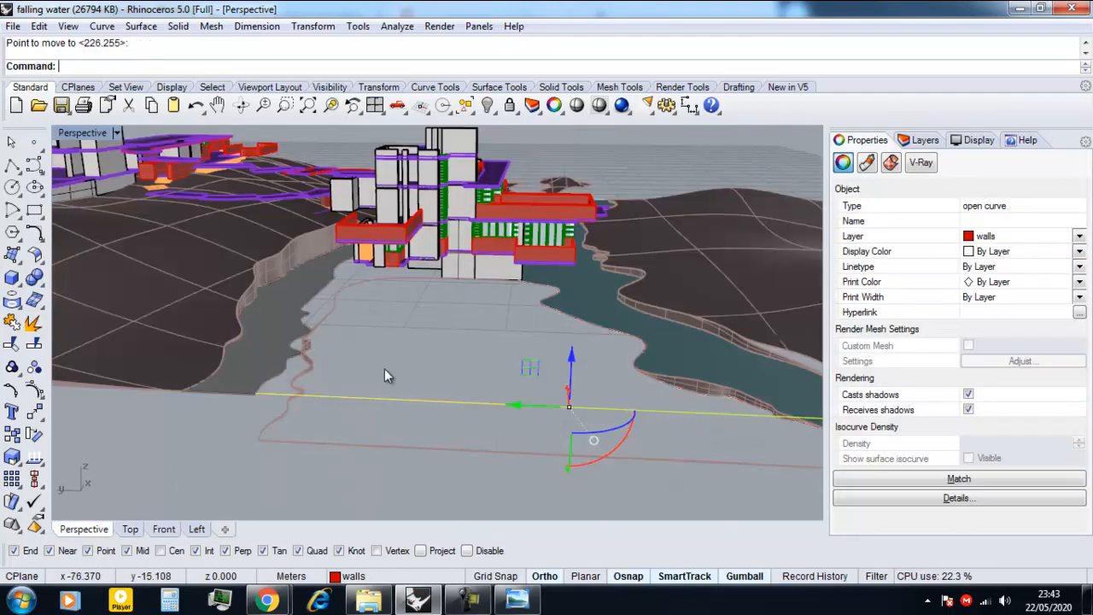
right_click_drag(384, 368, 302, 357)
left_click(303, 360)
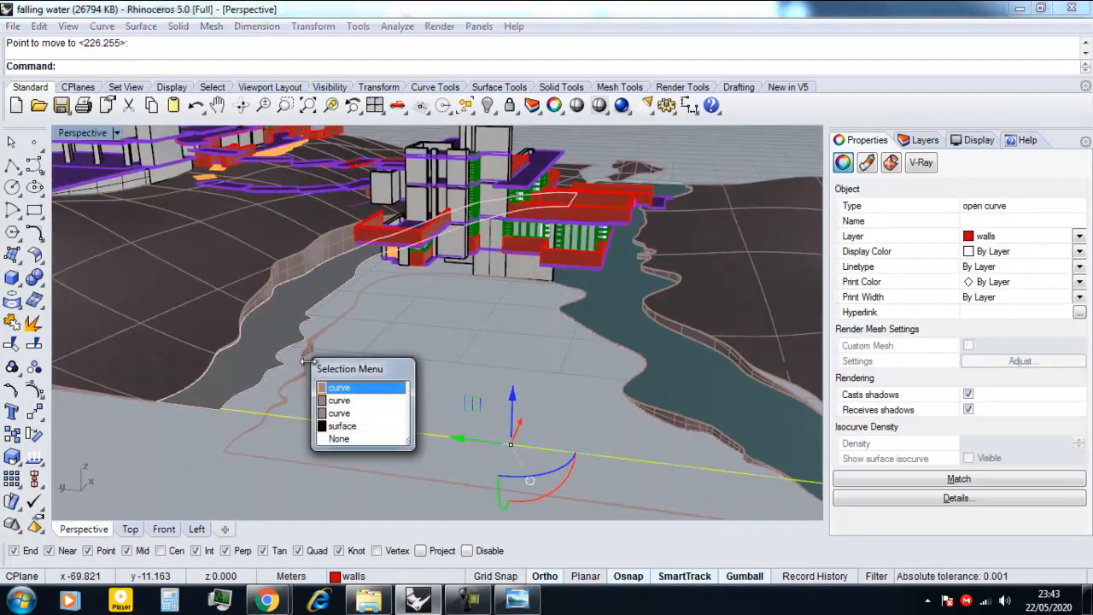
left_click(339, 401)
right_click_drag(339, 401, 547, 411)
left_click(525, 395)
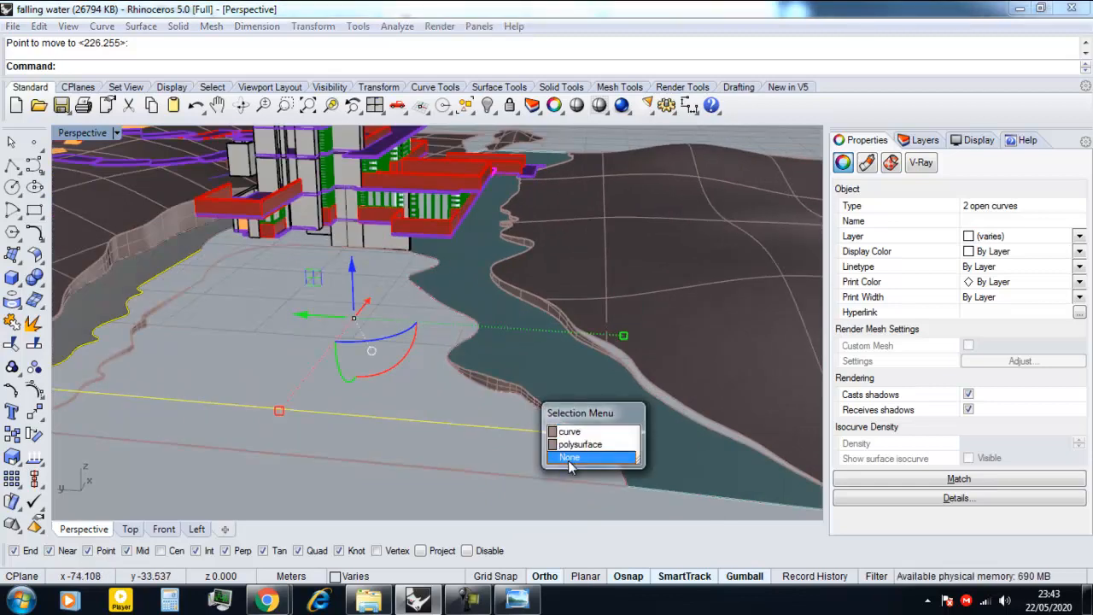
left_click(455, 359)
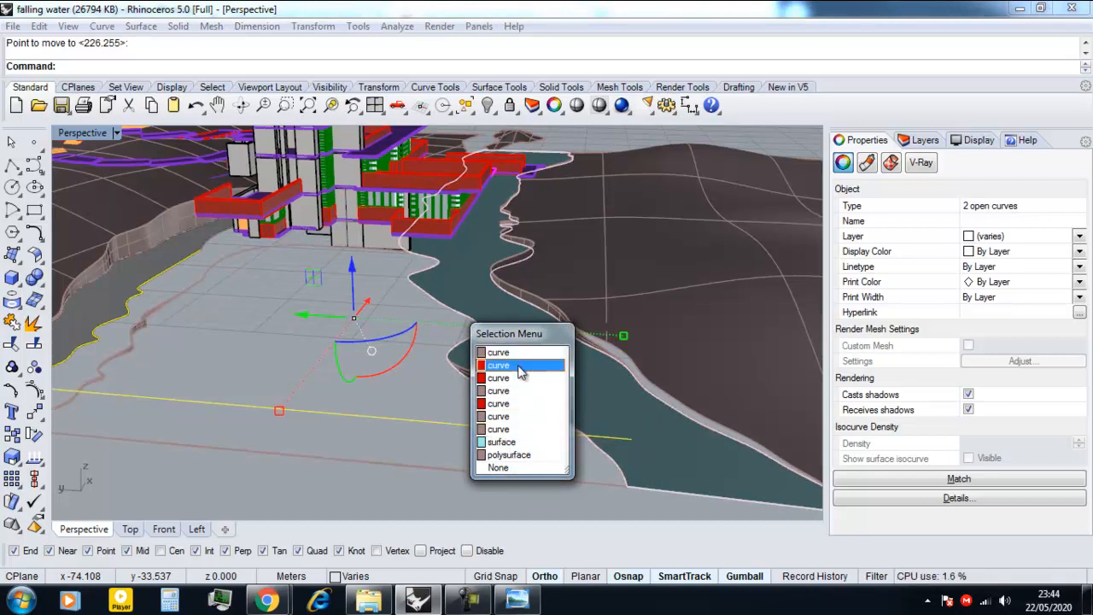
left_click(526, 408)
right_click_drag(521, 407, 329, 372)
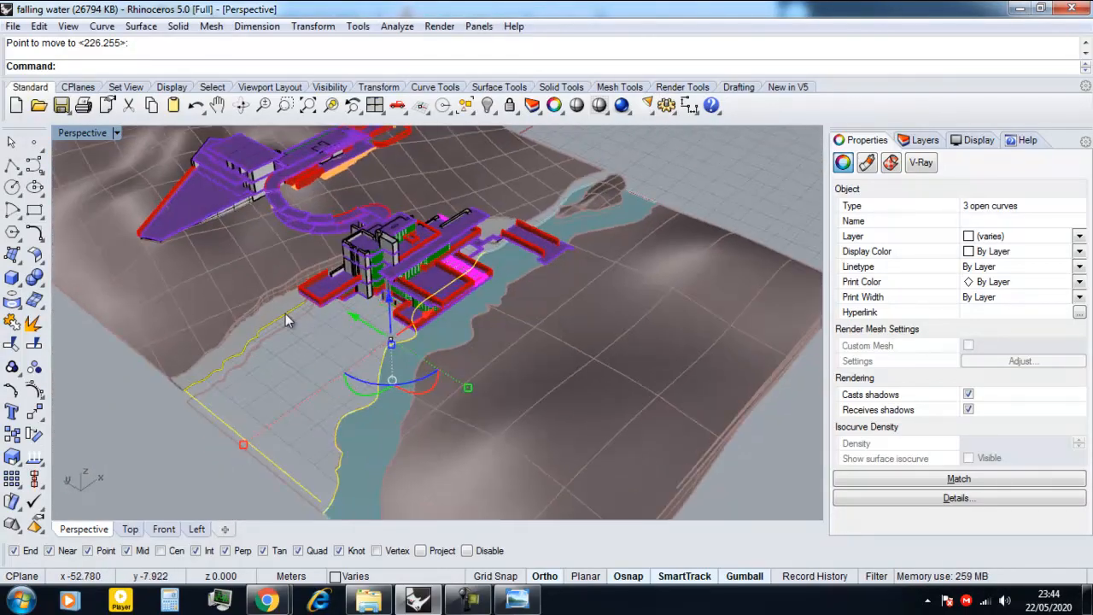
Step: Correct the selection along the stream bank so it holds only the trimmed bank curve, not the overlapping curves or surface
right_click_drag(285, 313, 359, 299)
scroll(360, 295, "up", 10)
left_click(400, 318, "shift")
left_click(425, 342)
scroll(424, 282, "down", 10)
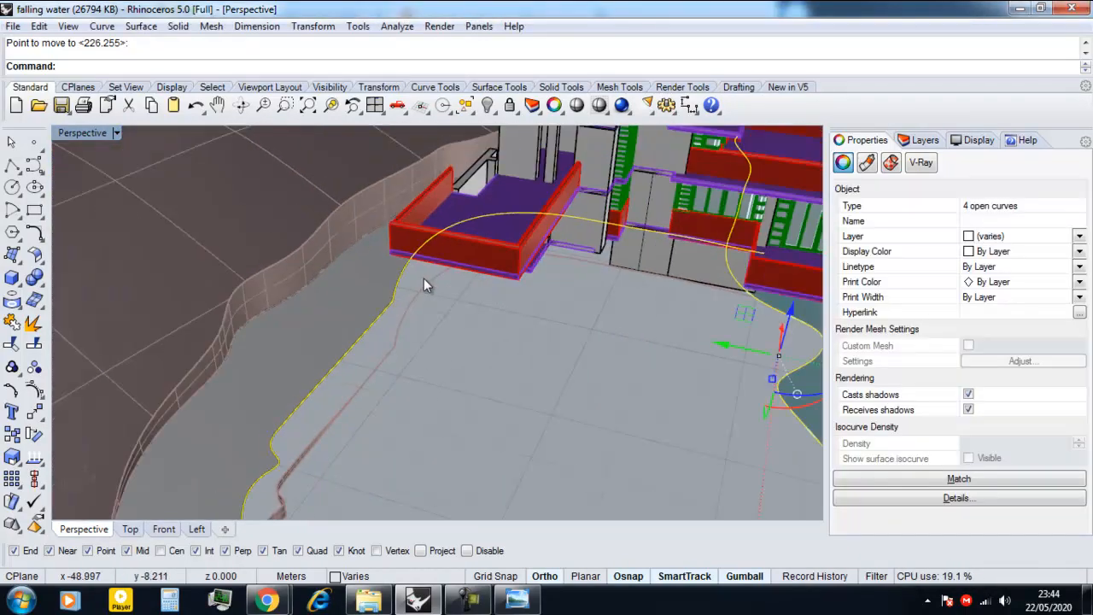
left_click(396, 307, "shift")
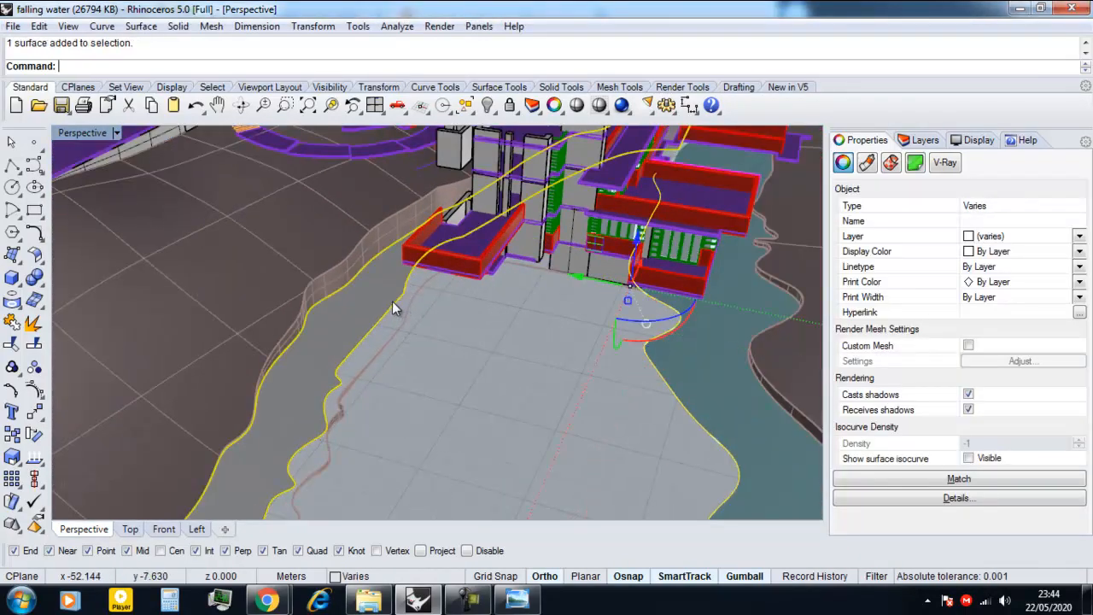
left_click(392, 302, "ctrl")
left_click(388, 316, "ctrl")
left_click(388, 316, "shift")
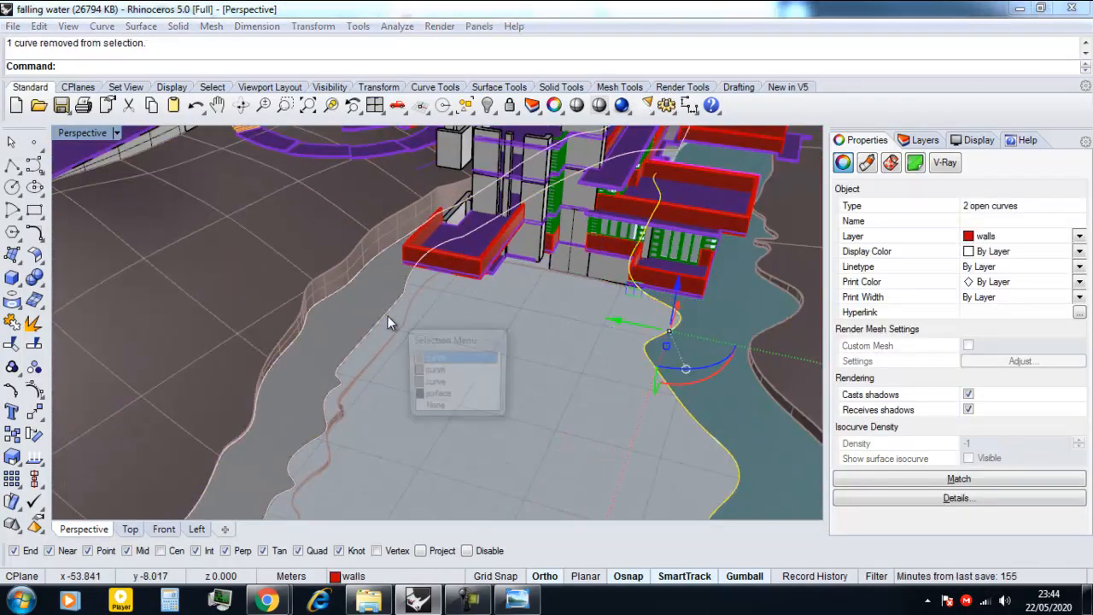
left_click(431, 385)
scroll(425, 342, "down", 5)
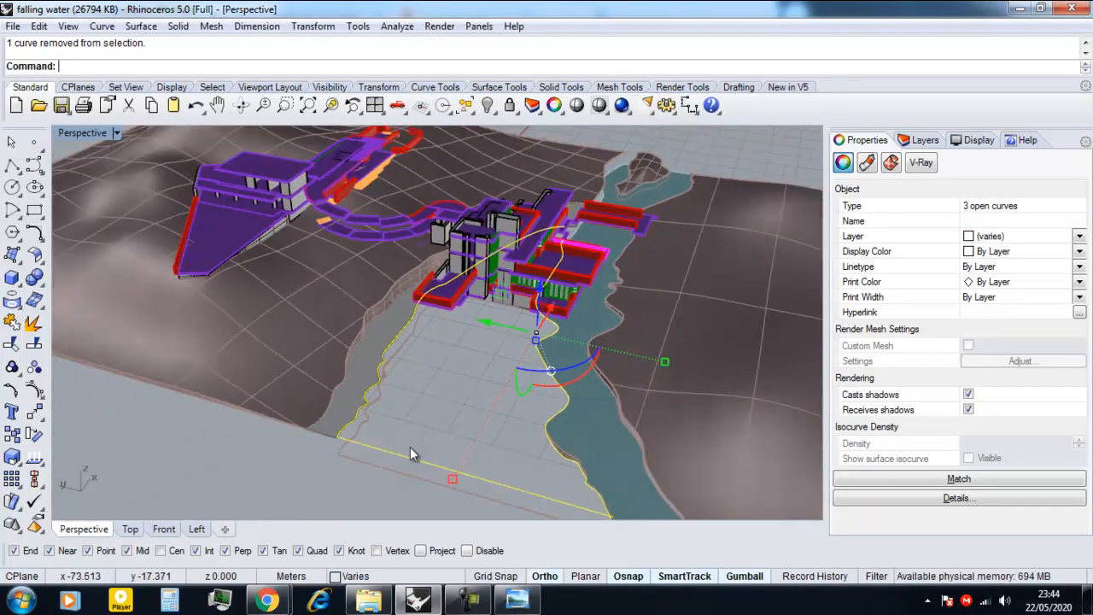
Step: Group the two trimmed bank curves and the connecting line
right_click_drag(410, 447, 440, 389)
scroll(647, 453, "up", 5)
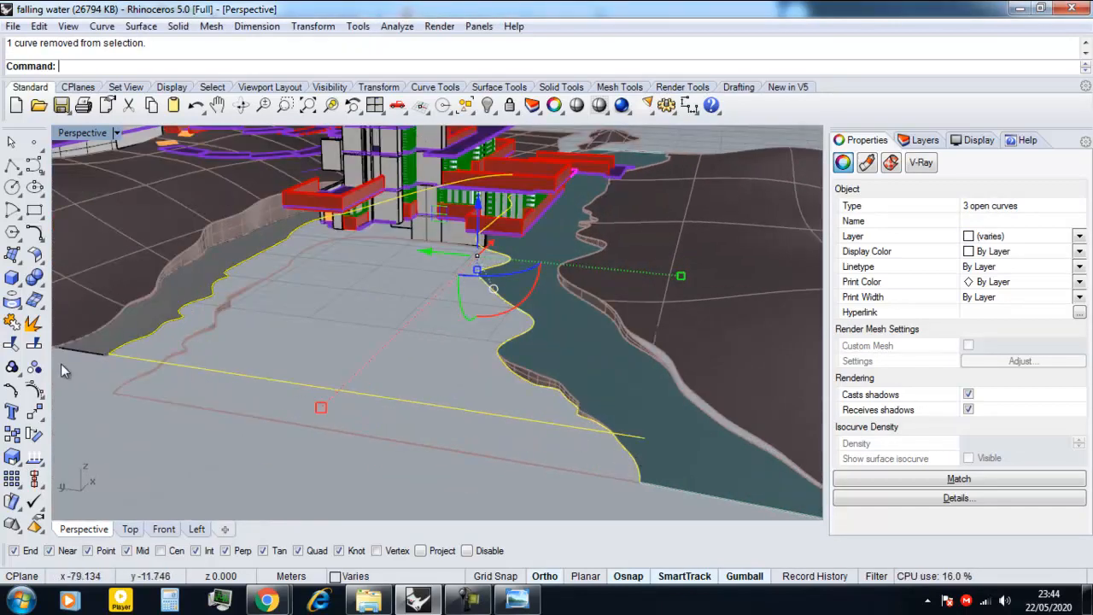
mouse_move(335, 306)
right_mouse_down()
mouse_move(320, 343)
mouse_move(339, 311)
right_mouse_up()
key("Return")
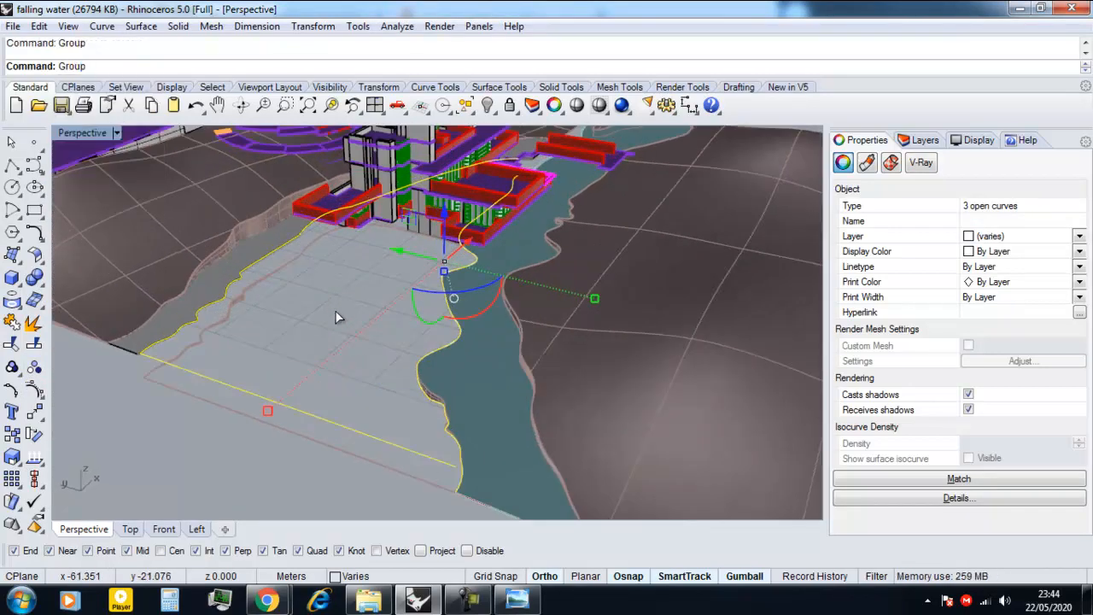
Step: Turn on edit points for the grouped curves and move the connecting line's streamside end point onto the bank curve's end
left_click(315, 417)
scroll(444, 475, "up", 6)
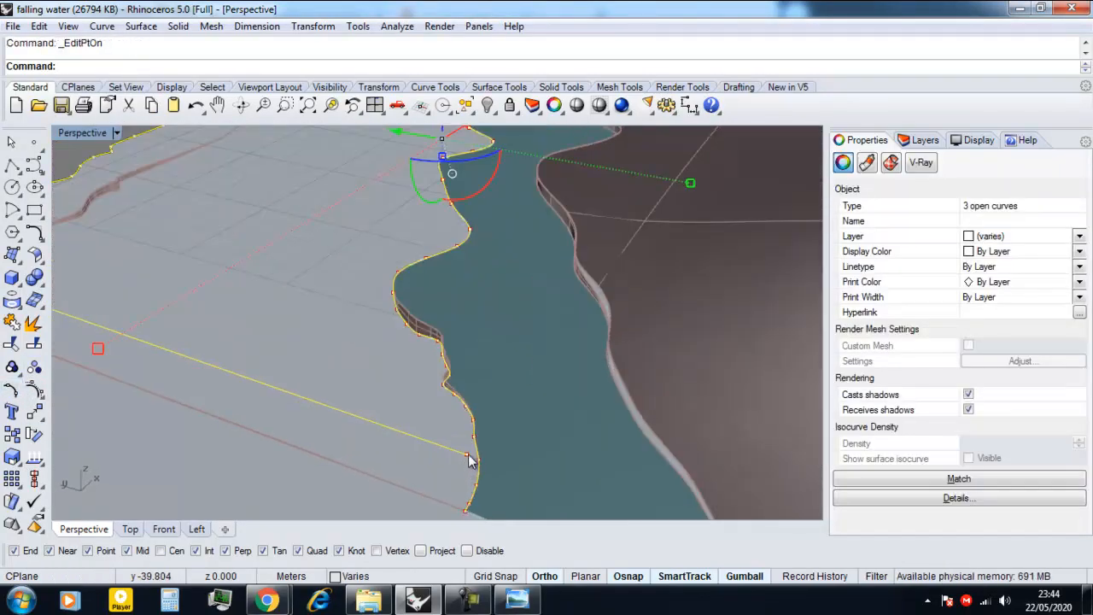
left_click(469, 455)
type("Move")
key("Return")
left_click(468, 473)
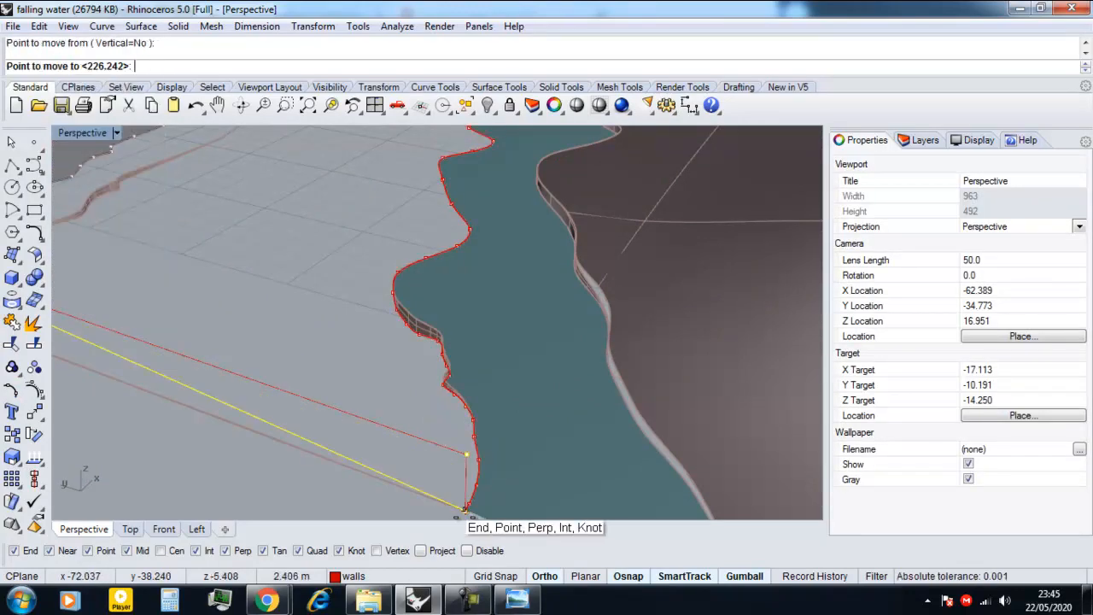
left_click(466, 512)
scroll(395, 452, "down", 4)
right_click_drag(393, 451, 416, 450)
key("Escape")
key("Escape")
Step: Create a network surface from the two bank curves and the connecting line
left_click(259, 391)
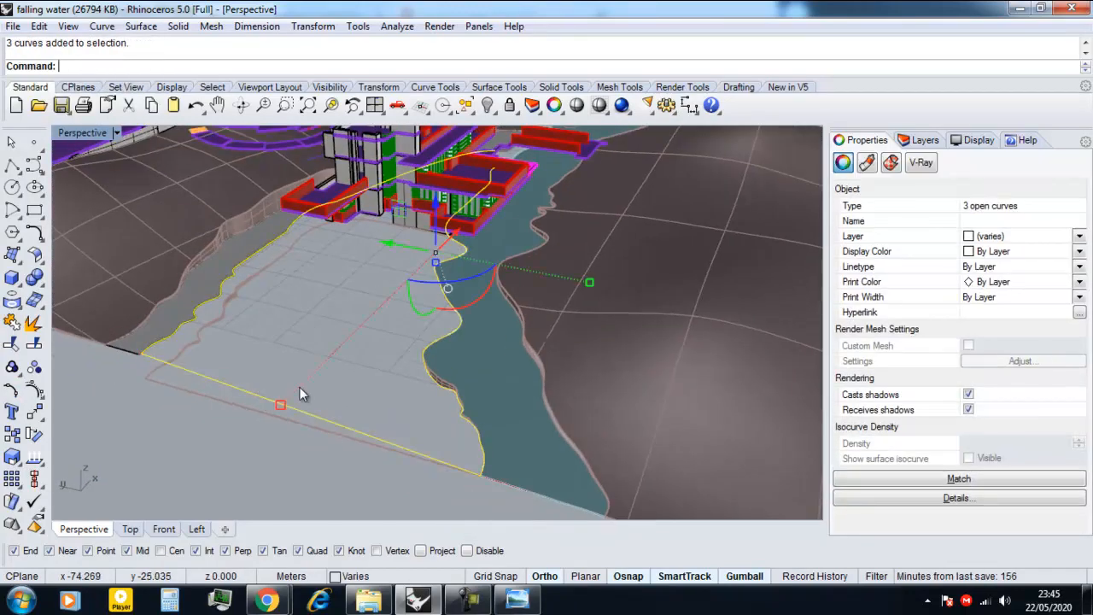
type("Nz")
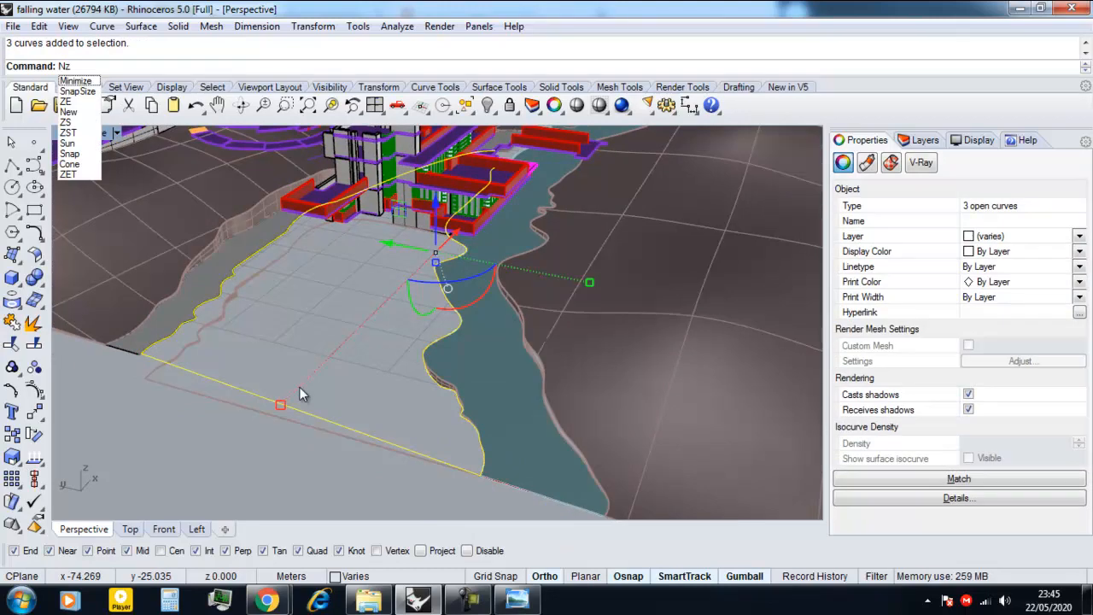
key("BackSpace")
type("etworkSrf")
left_click(90, 82)
key("Return")
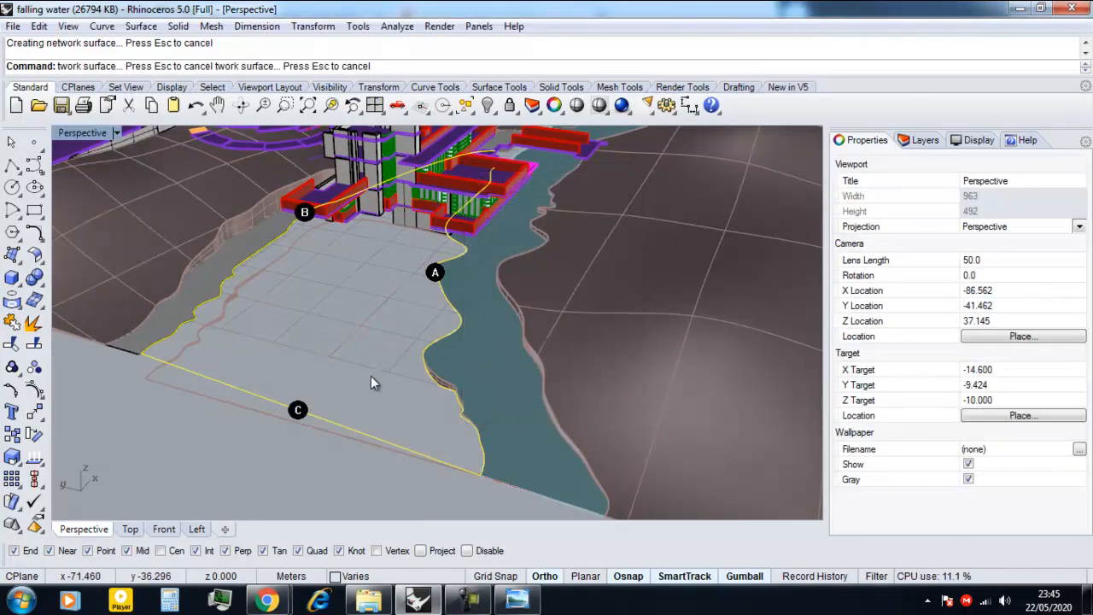
Step: Assign the new network surface to the site layer
right_click_drag(362, 373, 407, 366)
scroll(339, 303, "up", 3)
left_click(339, 300)
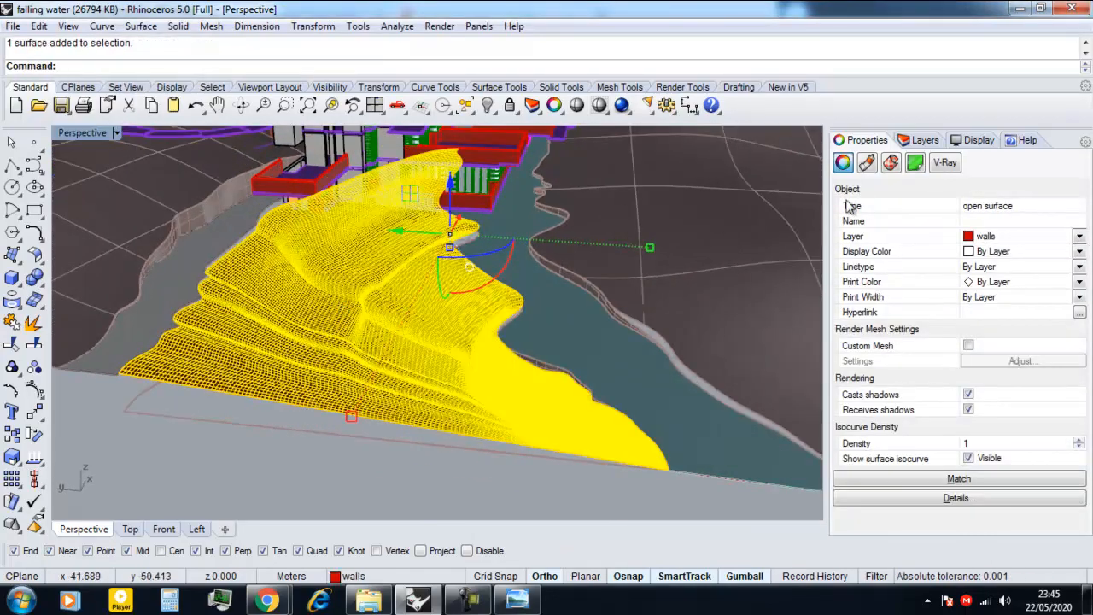
left_click(1001, 237)
left_click(1012, 350)
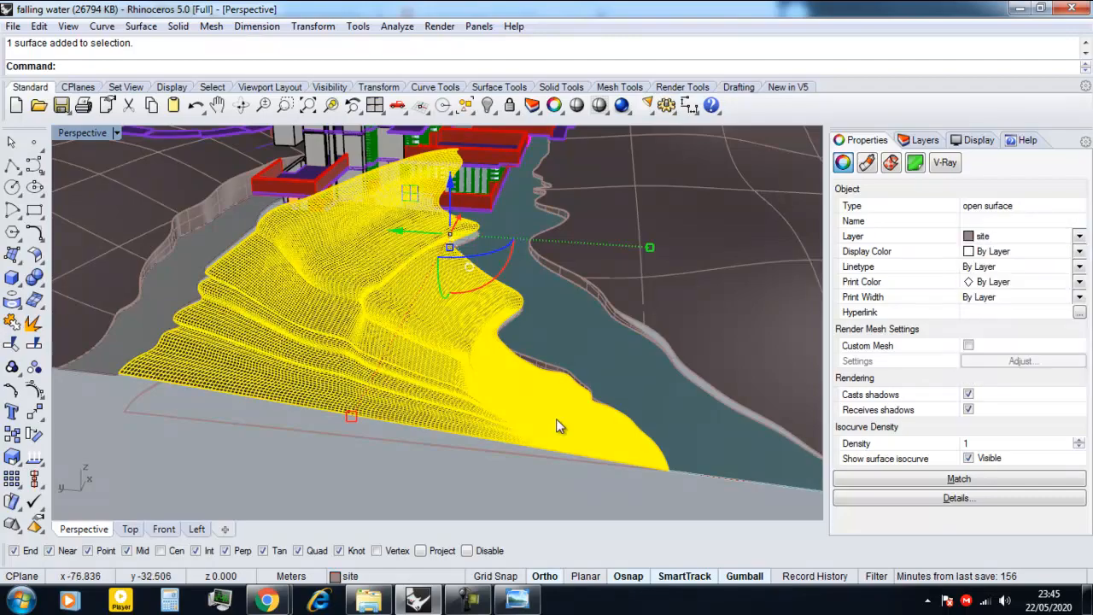
Step: Examine the network surface's edges along the stream bank and its shape beneath the house
left_click(311, 440)
right_click_drag(415, 360, 369, 351)
scroll(467, 270, "up", 10)
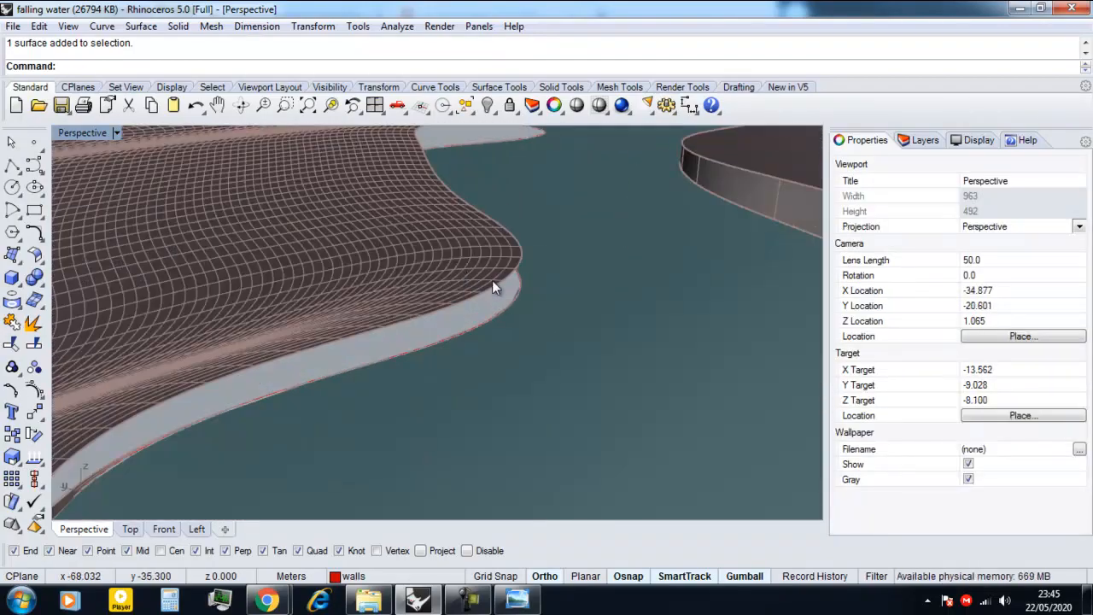
left_click(492, 281)
scroll(454, 315, "down", 12)
right_click_drag(453, 316, 504, 339)
scroll(291, 254, "up", 3)
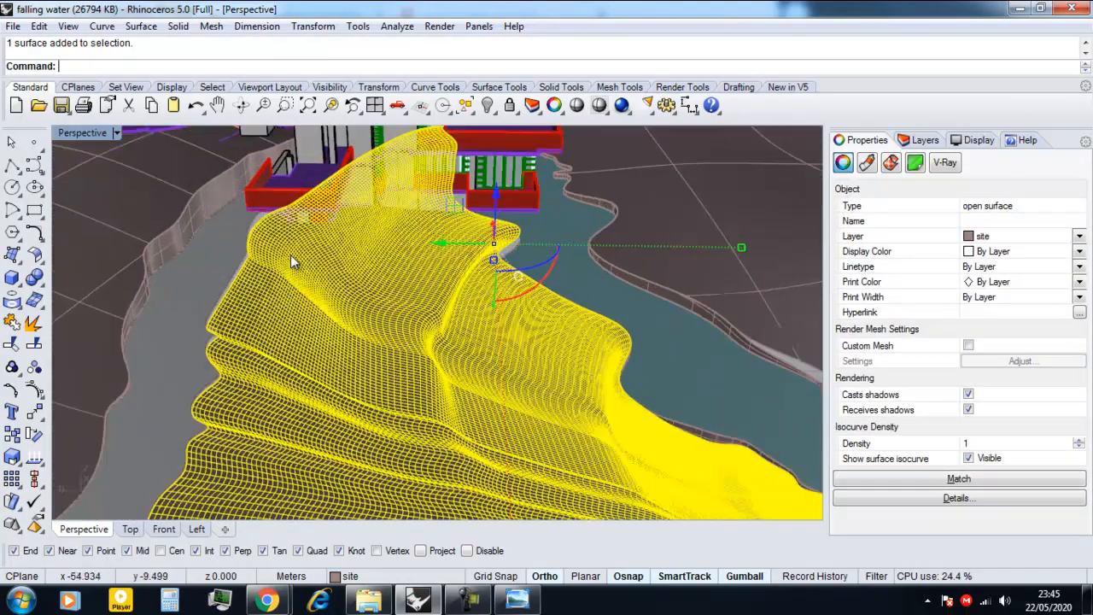
key("Escape")
scroll(240, 225, "up", 4)
scroll(240, 225, "down", 10)
right_click_drag(368, 322, 303, 355)
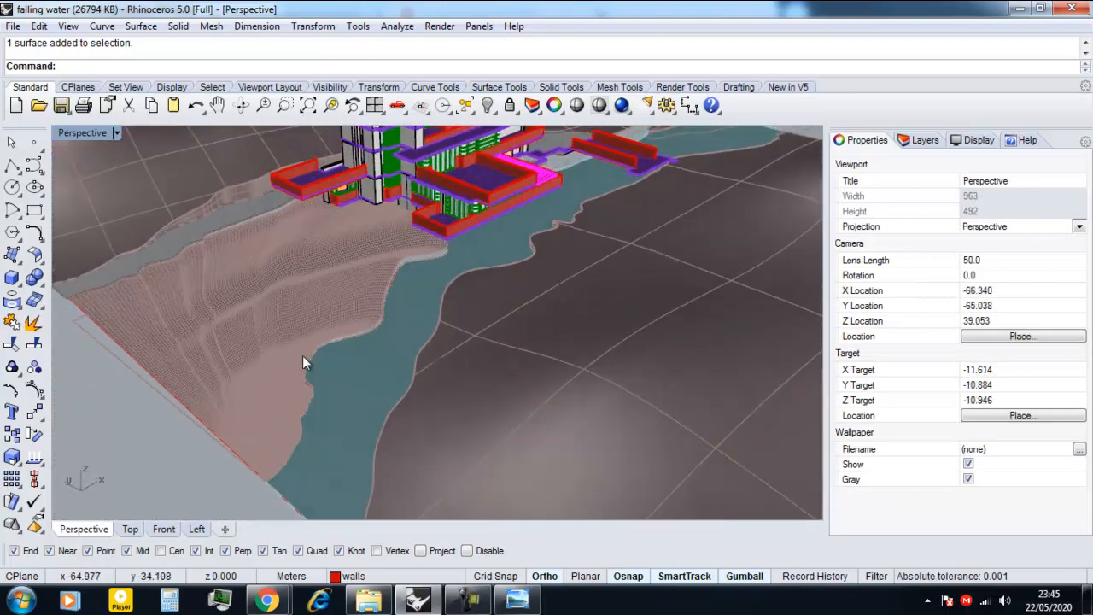
Step: Undo the layer assignment and the network surface
key("ctrl+z")
key("ctrl+z")
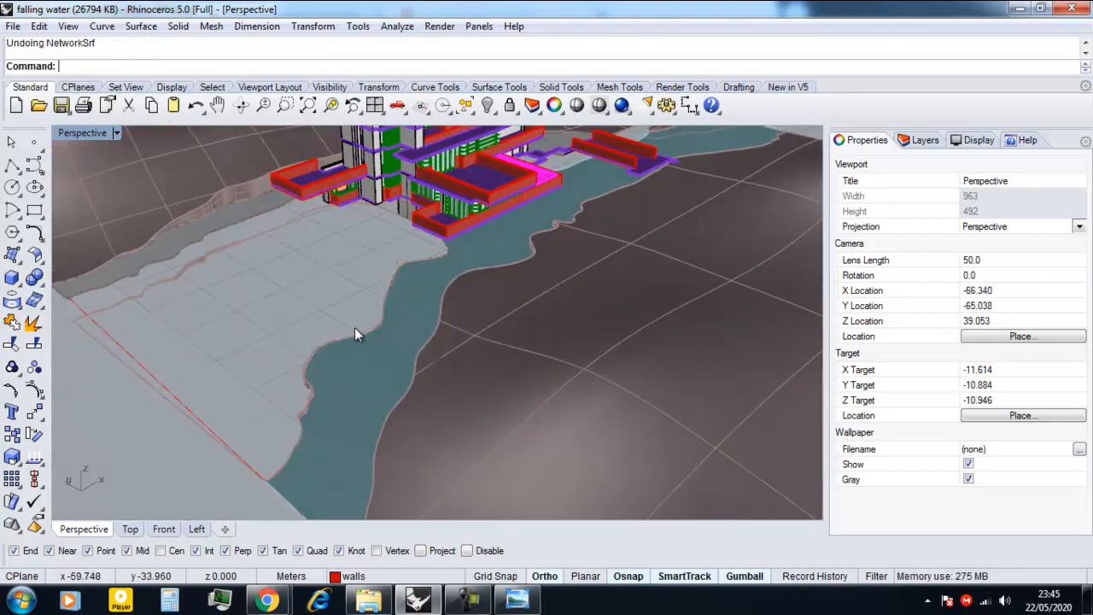
Step: Move the three grouped boundary curves -100 m along the X axis, clear of the site model
left_click(169, 391)
scroll(295, 384, "down", 15)
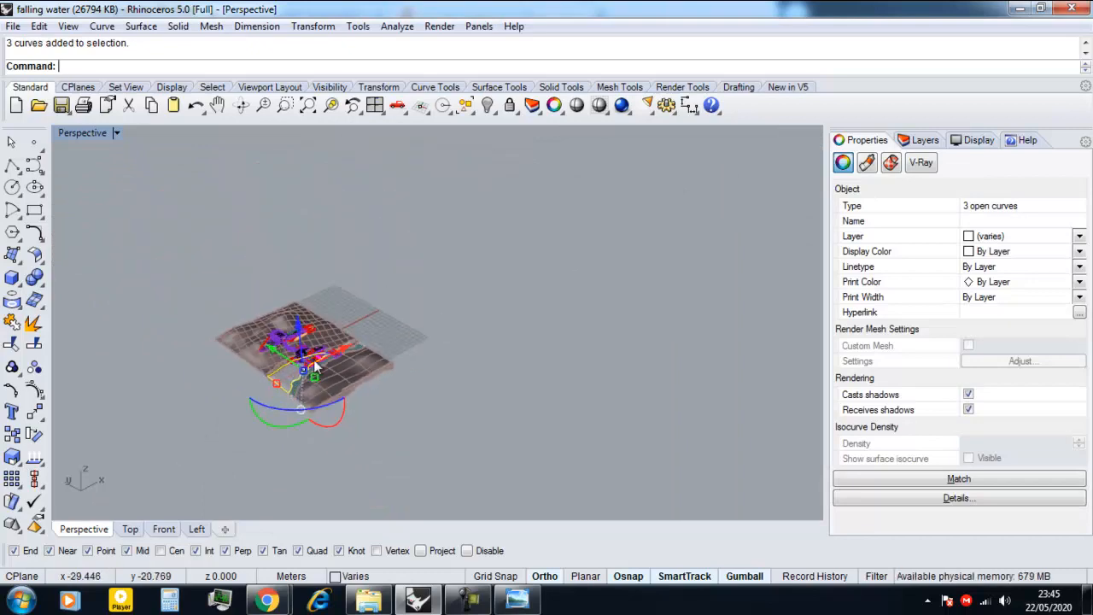
left_click(345, 350)
type("-100")
key("Return")
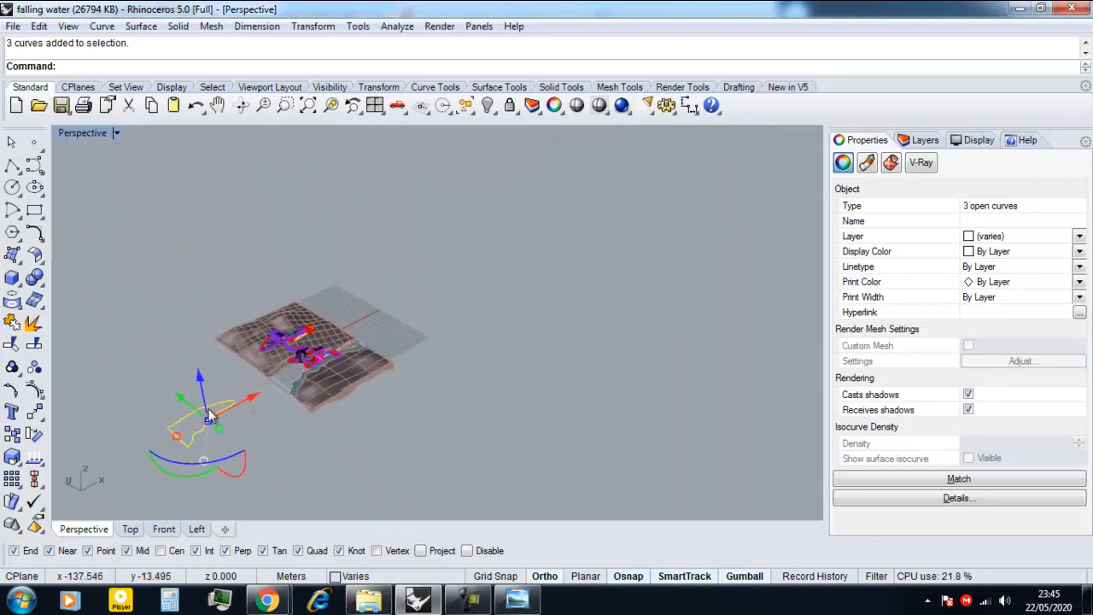
Step: Draw an interpolated curve joining the open ends of the two bank curves
scroll(465, 376, "up", 10)
key("Escape")
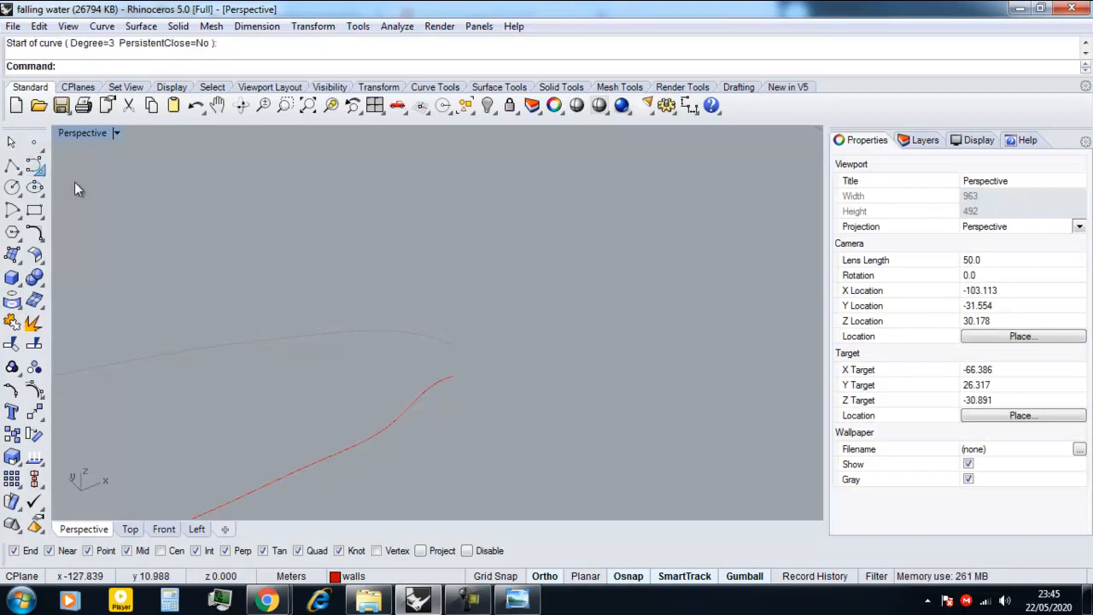
left_click(34, 165)
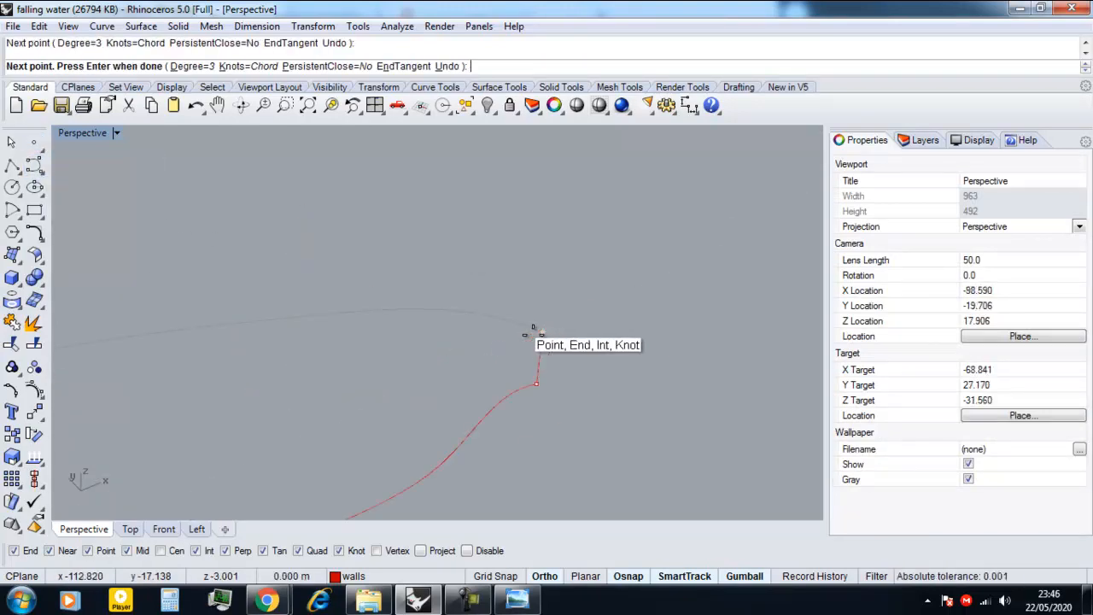
left_click(541, 349)
Step: Build a surface from the four boundary curves
scroll(538, 355, "down", 12)
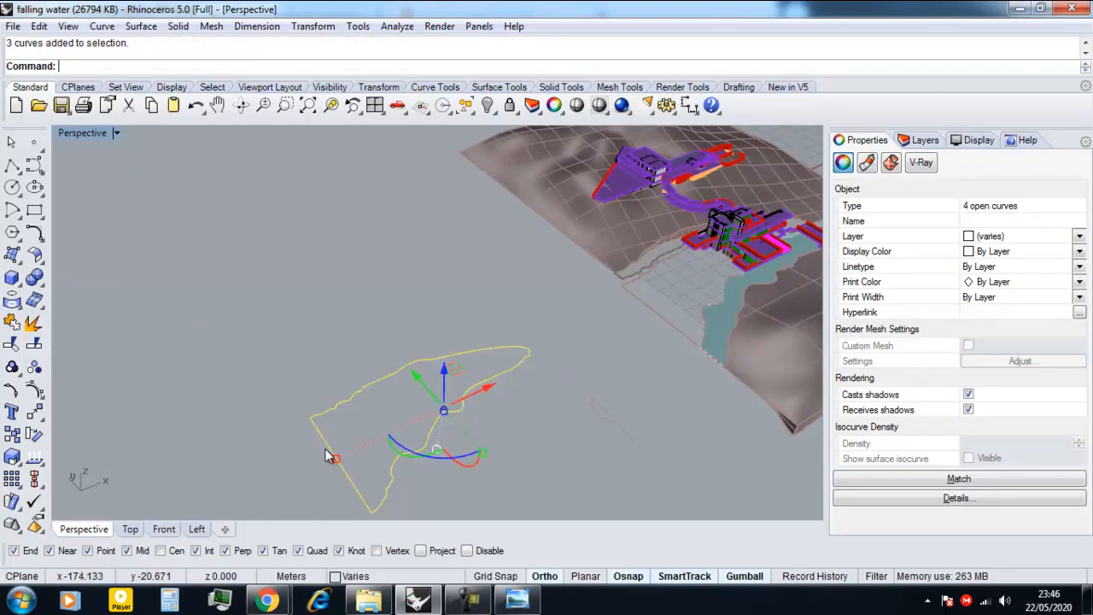
key("Return")
key("Return")
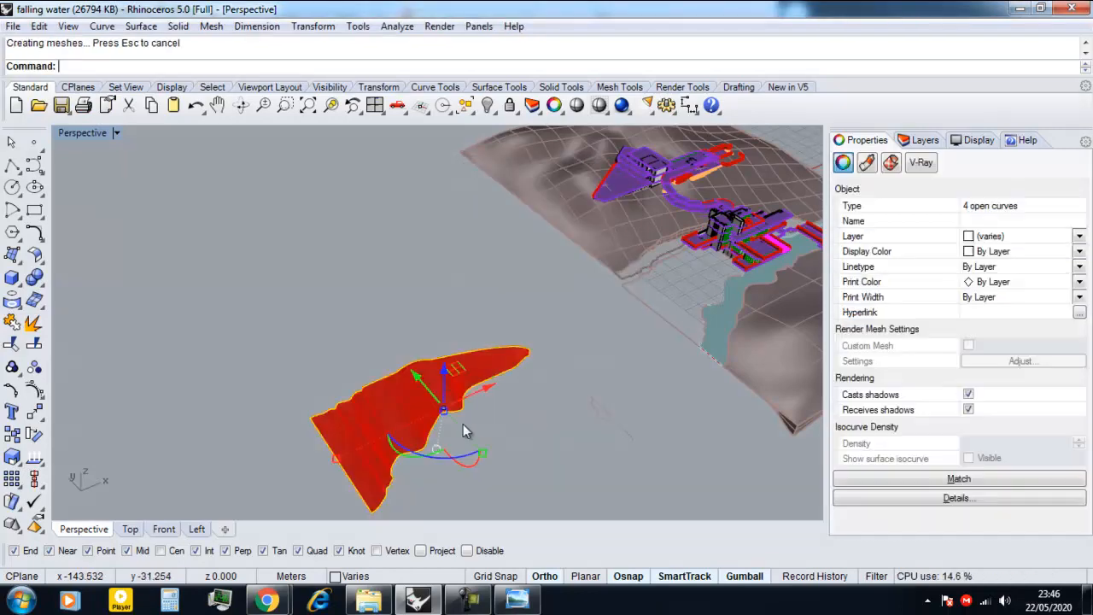
Step: Move the new surface together with its boundary curves 100 m along the X axis, back into the site
scroll(469, 406, "up", 5)
scroll(480, 380, "down", 3)
left_click_drag(504, 402, 370, 341)
scroll(395, 335, "down", 8)
left_click(447, 351)
type("100")
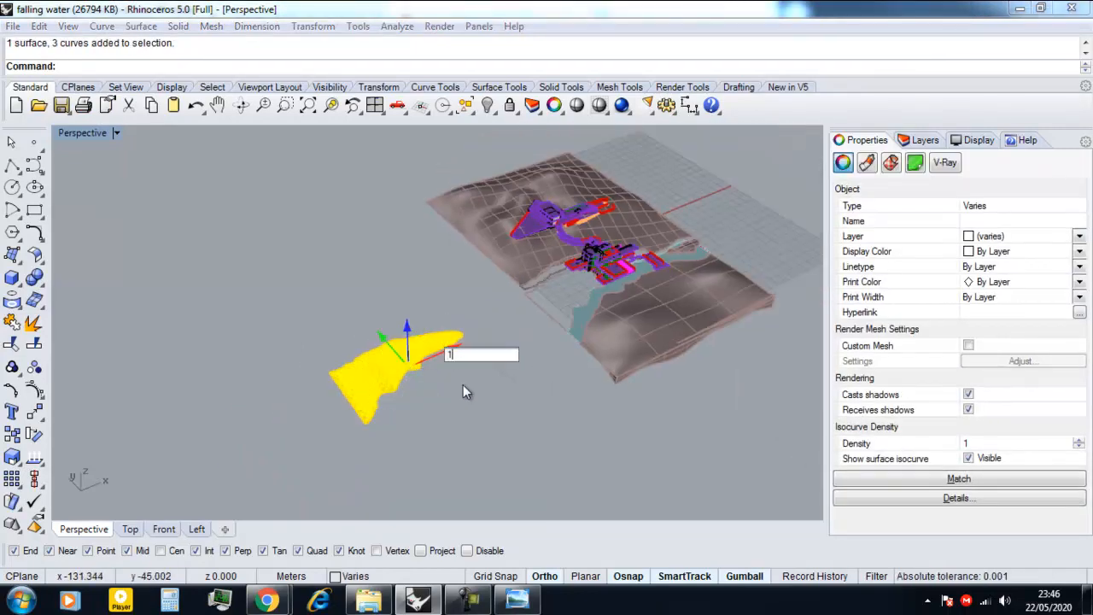
key("Return")
left_click(463, 384)
Step: Delete the old land polysurface between the streams, beneath the new surface
scroll(547, 329, "up", 6)
right_click_drag(640, 312, 568, 260)
scroll(568, 260, "up", 10)
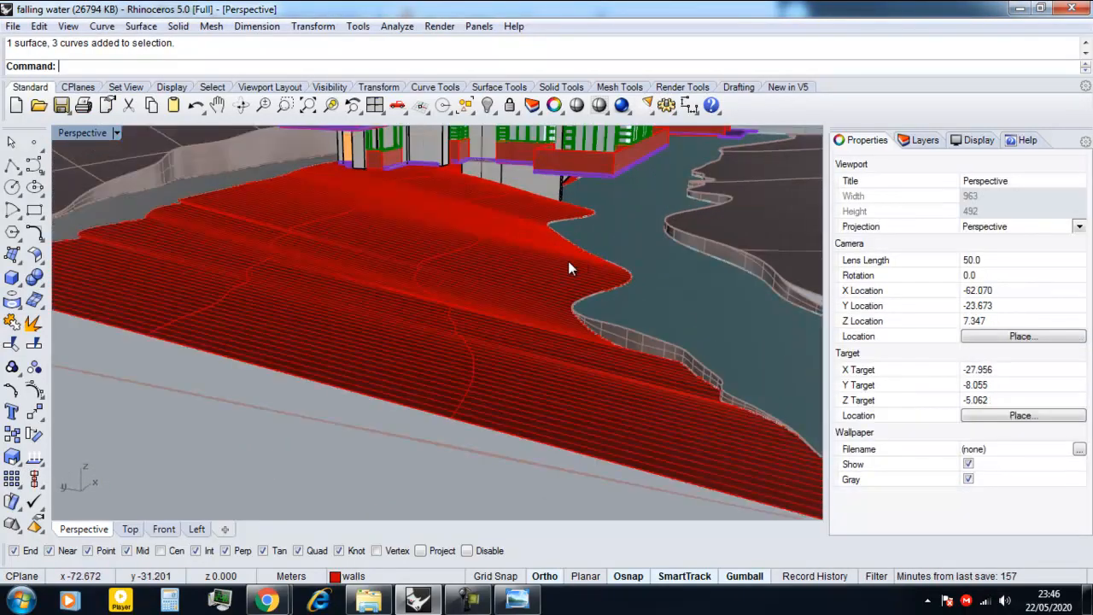
left_click(623, 339)
left_click(656, 383)
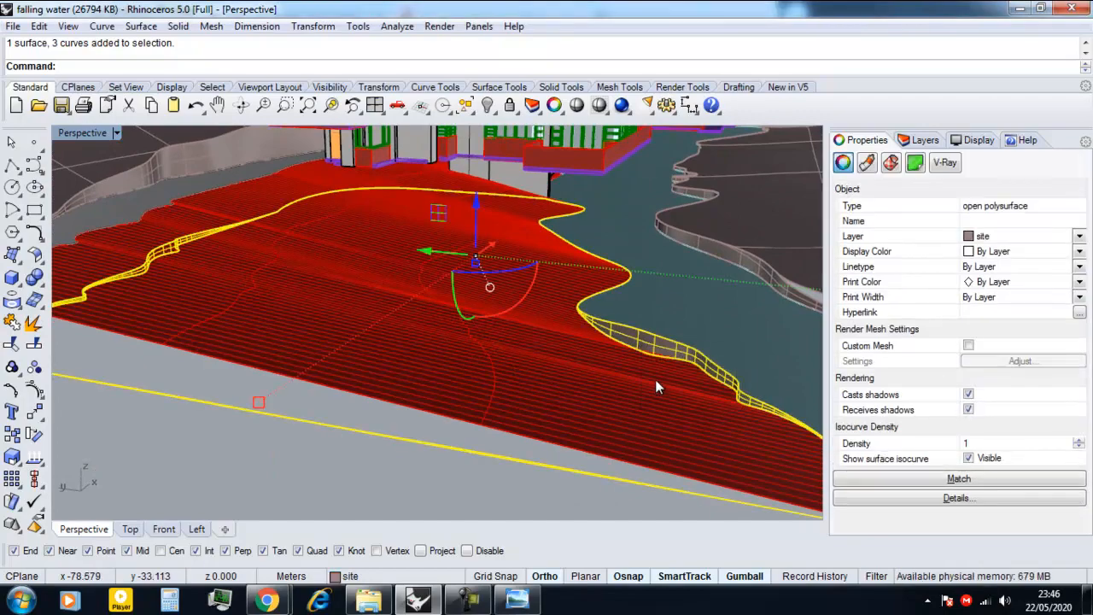
key("Delete")
Step: Assign the new sloping surface to the site layer and hide its surface isocurves
scroll(527, 331, "down", 3)
left_click(486, 299)
left_click(1007, 236)
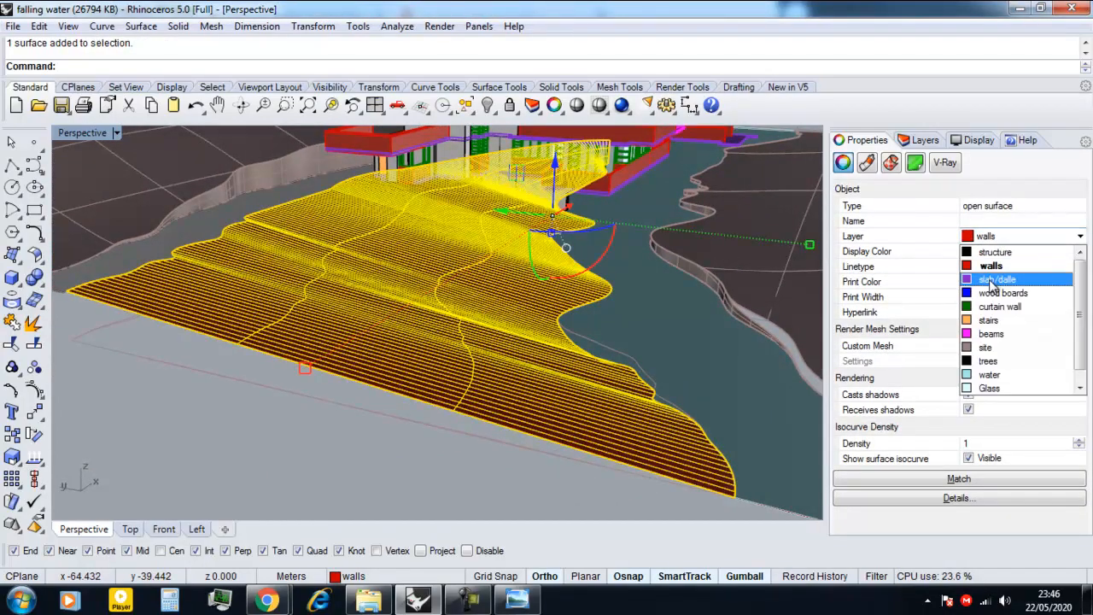
left_click(996, 350)
right_click_drag(529, 324, 801, 352)
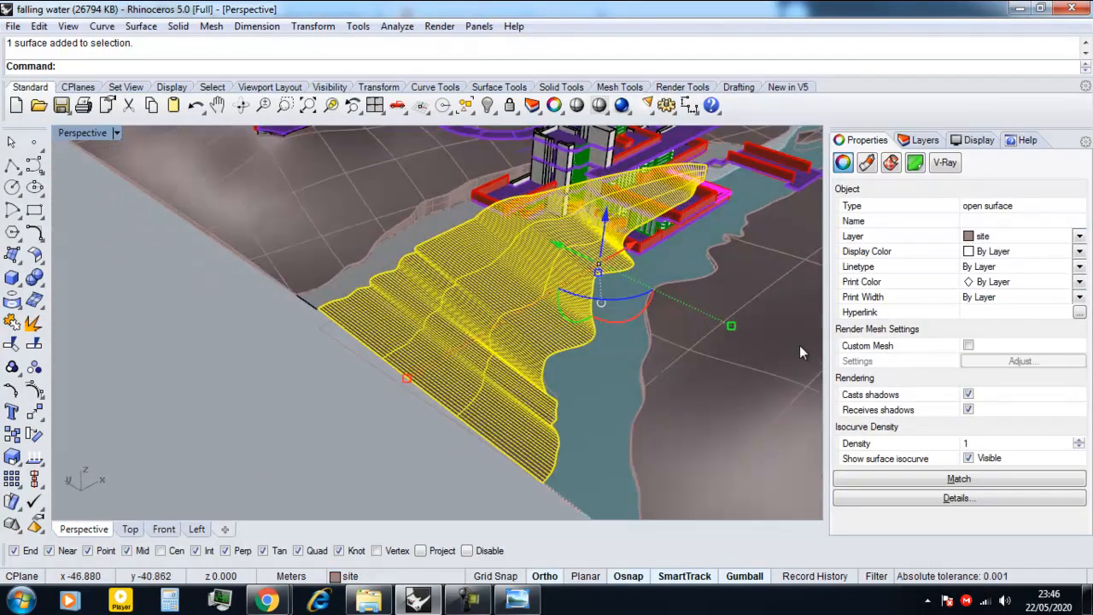
left_click(969, 457)
right_click_drag(421, 425, 279, 354)
left_click(278, 354)
Step: Examine the site around the house, the streams and the small island for remaining gaps in the terrain
scroll(279, 354, "down", 4)
scroll(587, 337, "up", 7)
right_click_drag(375, 258, 503, 266)
scroll(438, 258, "up", 5)
scroll(473, 293, "down", 14)
right_click_drag(384, 313, 476, 320)
scroll(473, 268, "up", 6)
scroll(430, 237, "down", 2)
right_click_drag(431, 236, 409, 310, "shift")
scroll(400, 300, "up", 2)
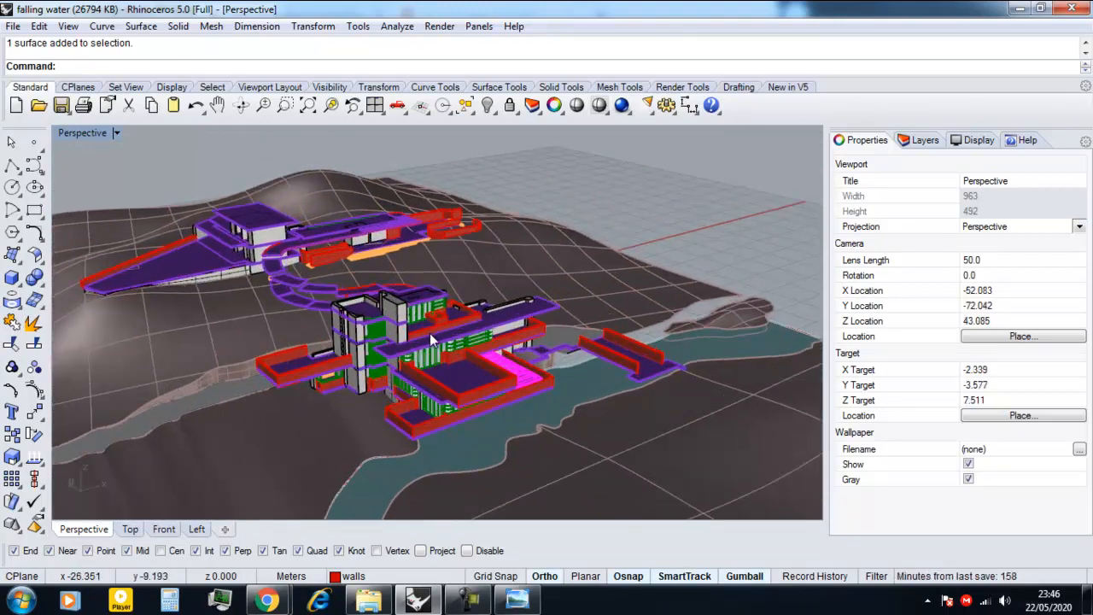
right_click_drag(506, 330, 402, 369)
scroll(402, 371, "down", 2)
scroll(401, 371, "down", 4)
right_click_drag(649, 359, 543, 381)
scroll(472, 425, "up", 5)
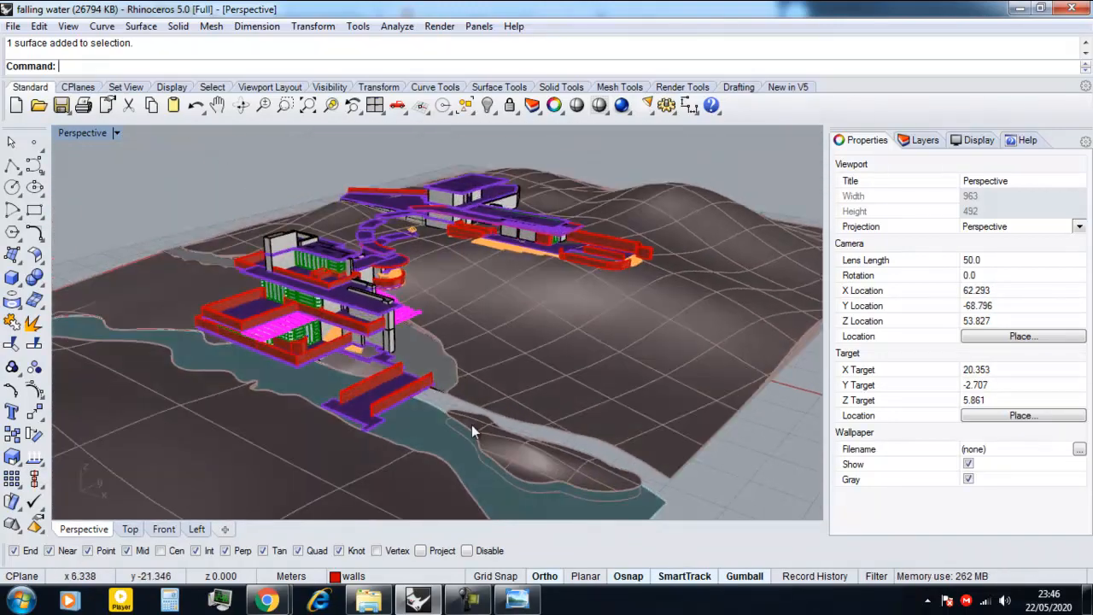
scroll(472, 425, "up", 3)
right_click_drag(473, 425, 402, 417)
scroll(464, 449, "down", 4)
scroll(464, 449, "up", 3)
right_click_drag(465, 448, 486, 413)
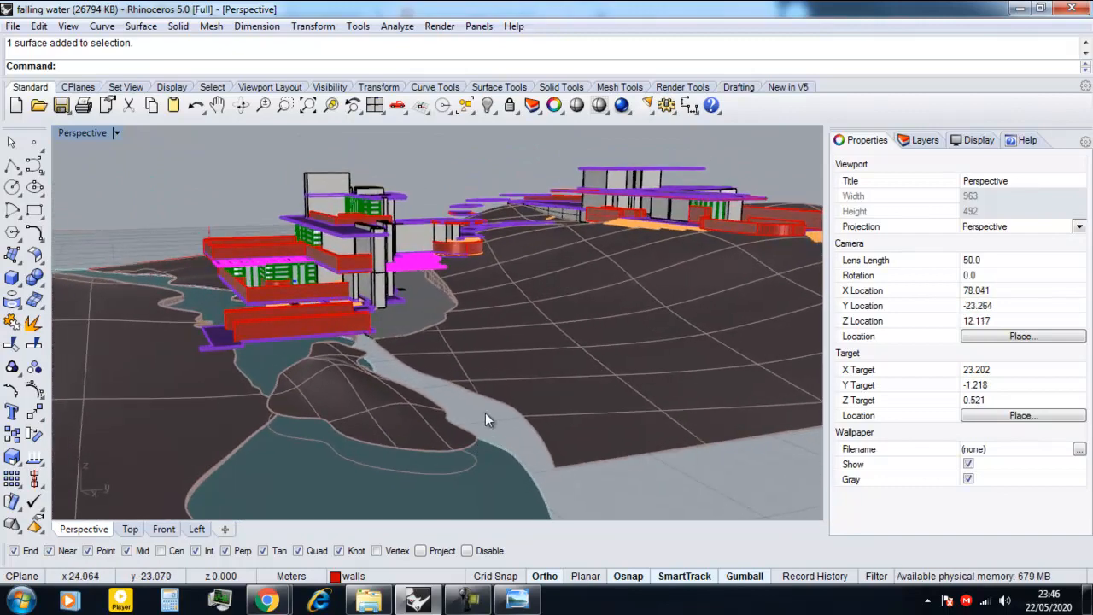
left_click(492, 409)
left_click(533, 447)
left_click(503, 450, "shift")
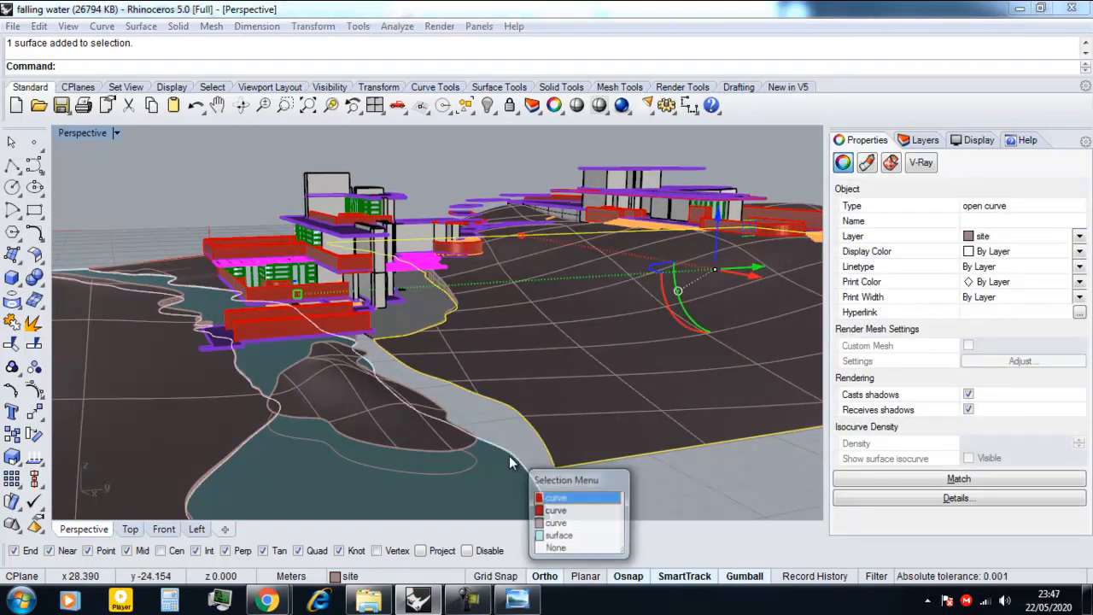
left_click(547, 488)
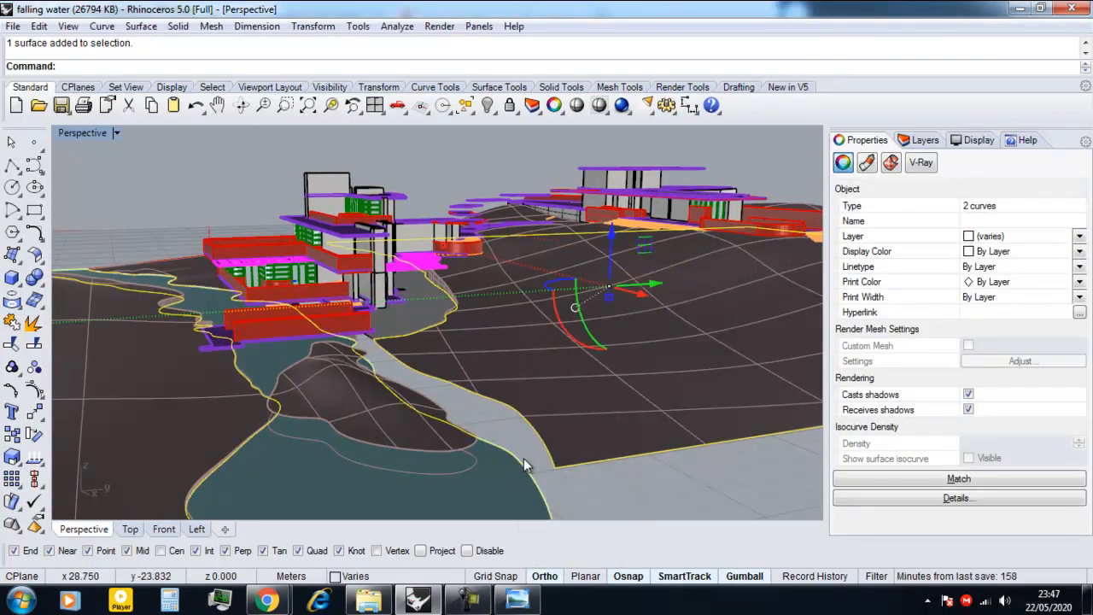
key("Escape")
scroll(523, 458, "up", 2)
right_click_drag(524, 458, 578, 469)
scroll(578, 470, "down", 5)
scroll(576, 429, "up", 5)
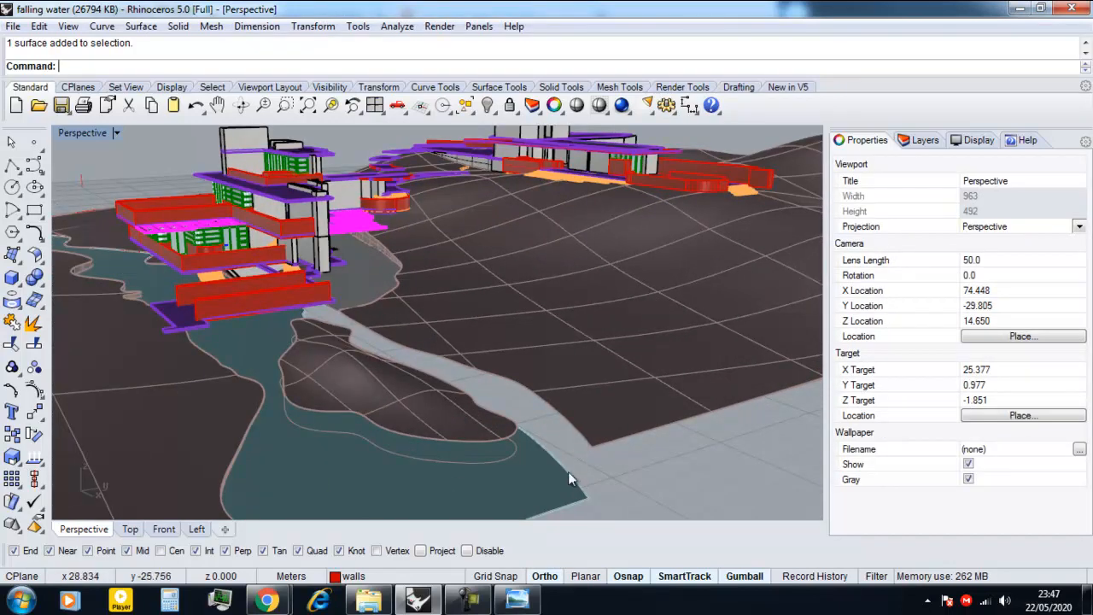
left_click(578, 488)
key("Escape")
Step: Project the hillside's closed boundary curve to the construction plane, keeping the input curve
left_click(577, 433)
left_click(585, 462)
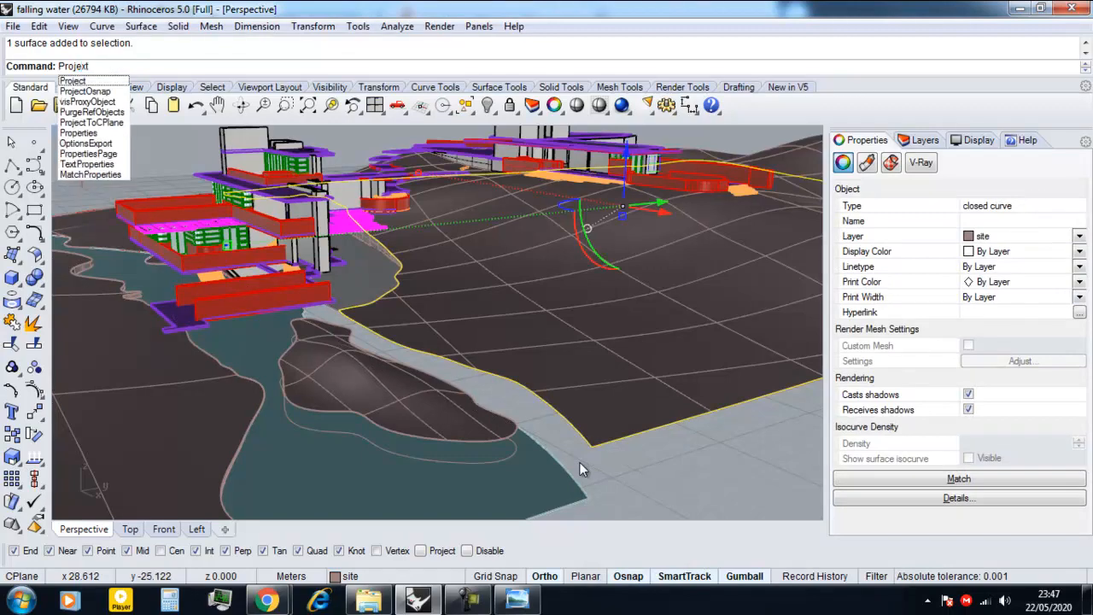
left_click(108, 123)
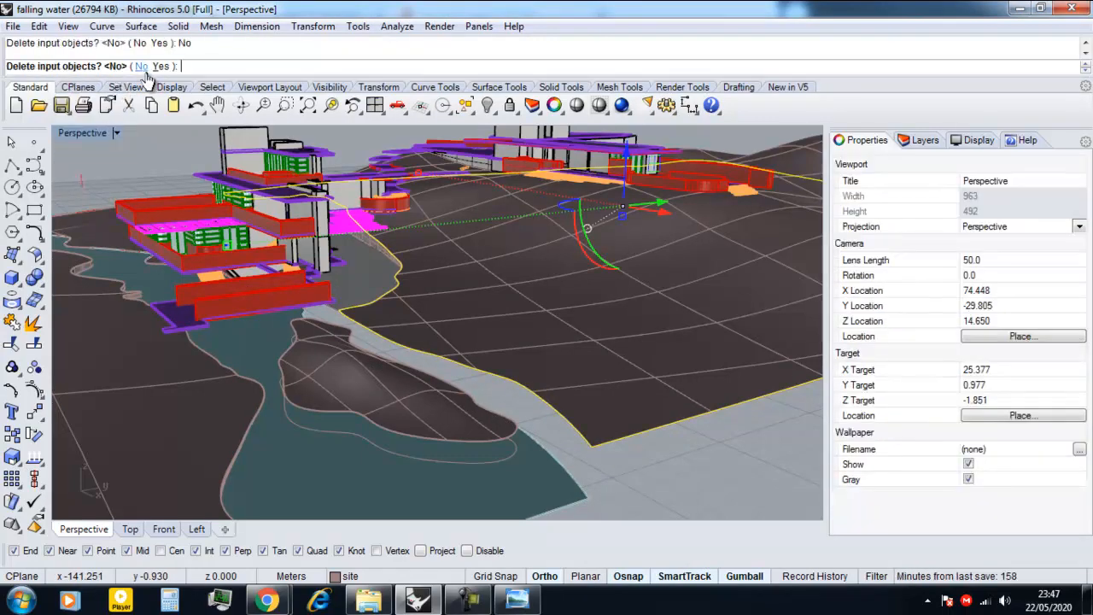
Step: Move the projected boundary curve from its corner down to the water surface's corner
left_click(558, 357)
left_click(589, 391)
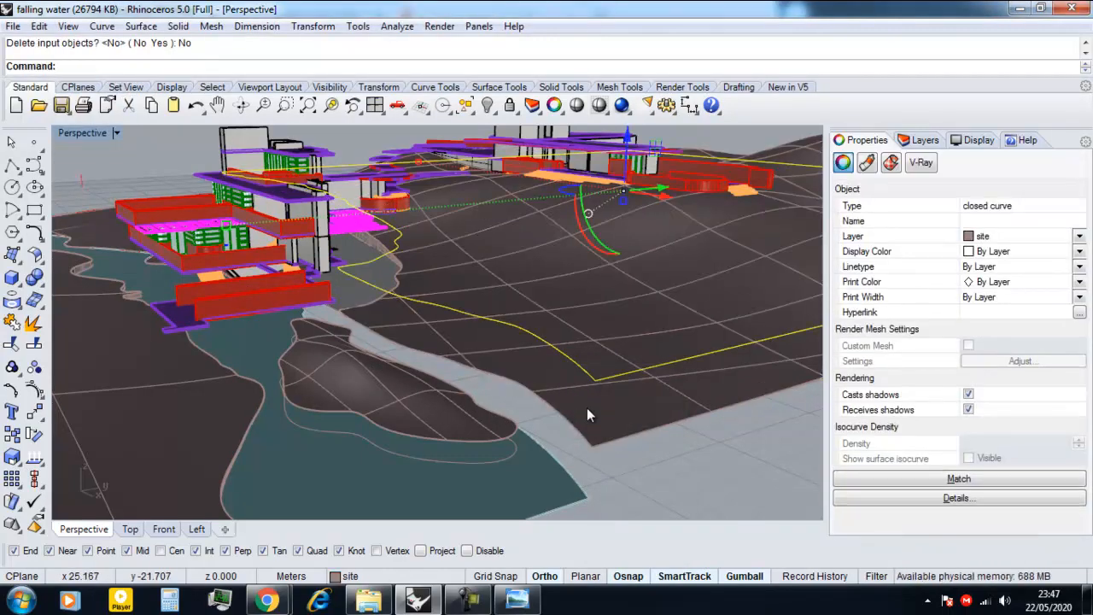
type("move")
key("Return")
left_click(595, 378)
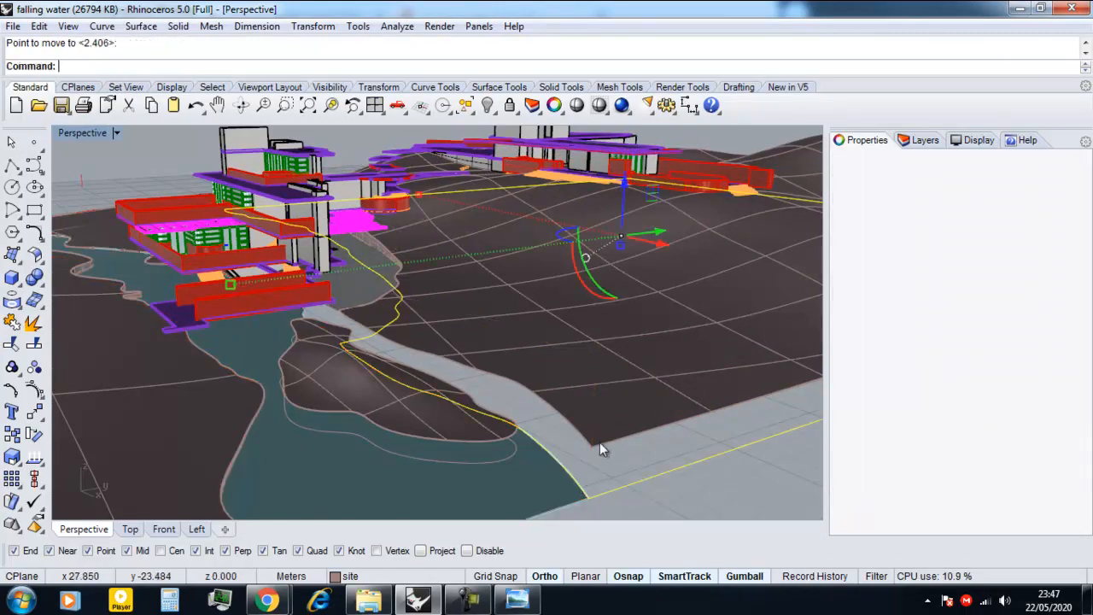
Step: Try to loft between the hillside's boundary curve and the lowered projected curve
left_click(571, 423)
left_click(577, 479)
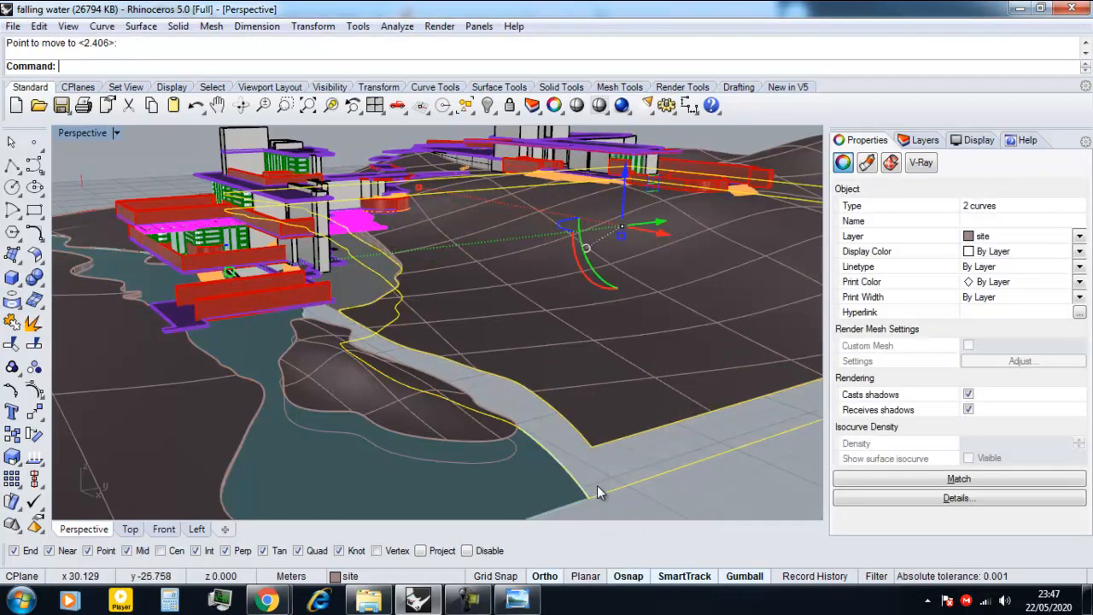
type("Loft")
key("Return")
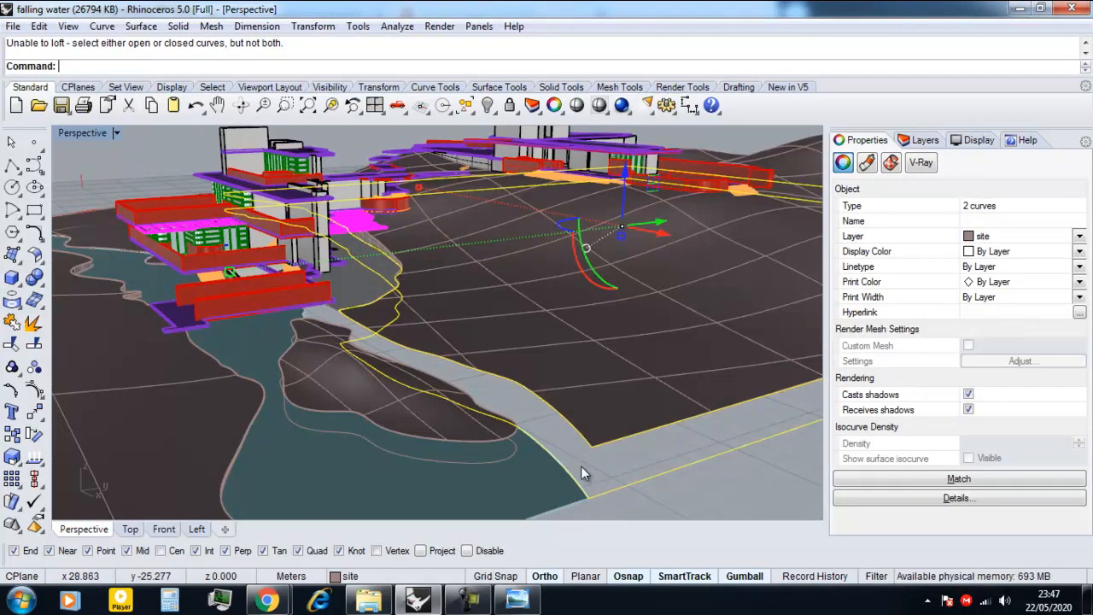
Step: Retry the loft between the hillside's edge and the lowered boundary curve at the water's corner
left_click(581, 467)
right_click_drag(581, 467, 622, 446)
left_click(635, 477)
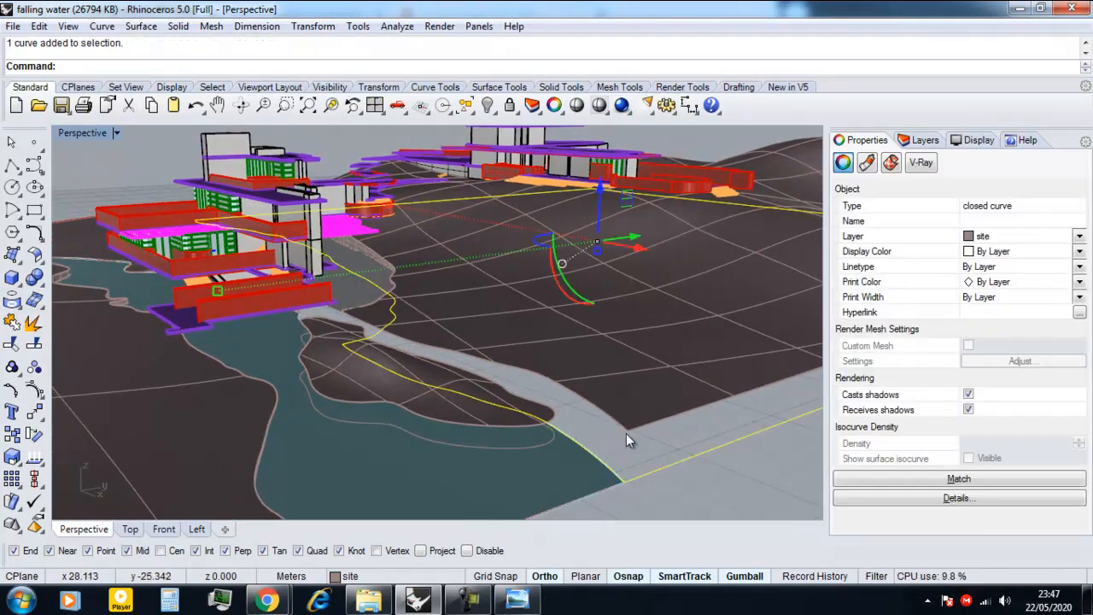
left_click(628, 441, "shift")
left_click(661, 480)
right_click_drag(661, 495, 655, 442)
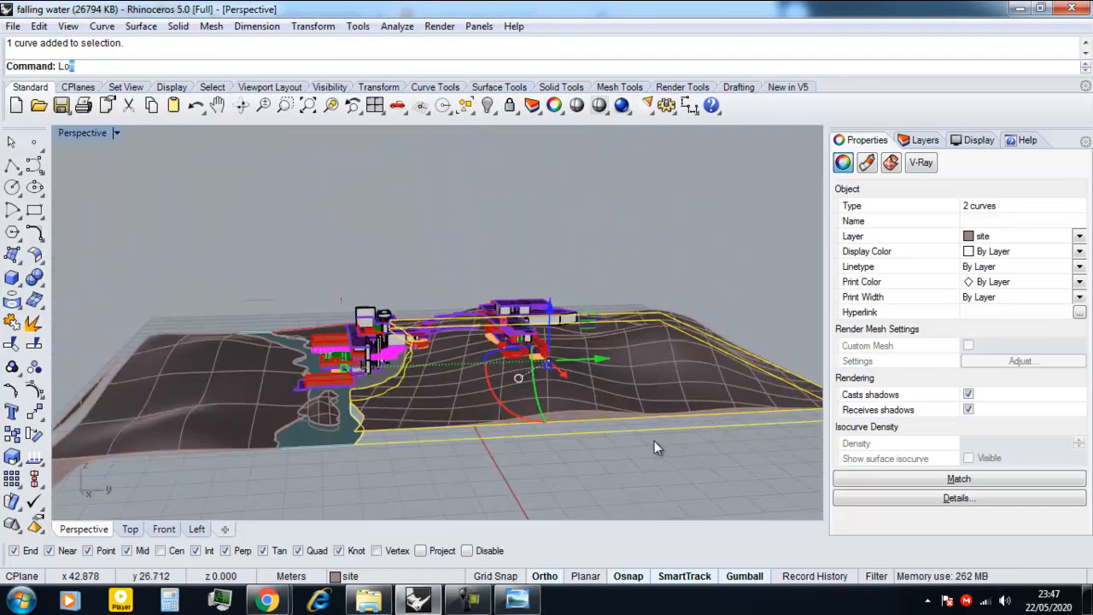
type("ft")
key("Return")
Step: Loft a vertical side surface between the hillside's closed boundary curve and the closed curve lowered to water level
right_click_drag(439, 447, 309, 461)
scroll(614, 423, "up", 3)
left_click(309, 462)
left_click(273, 431)
left_click(315, 458)
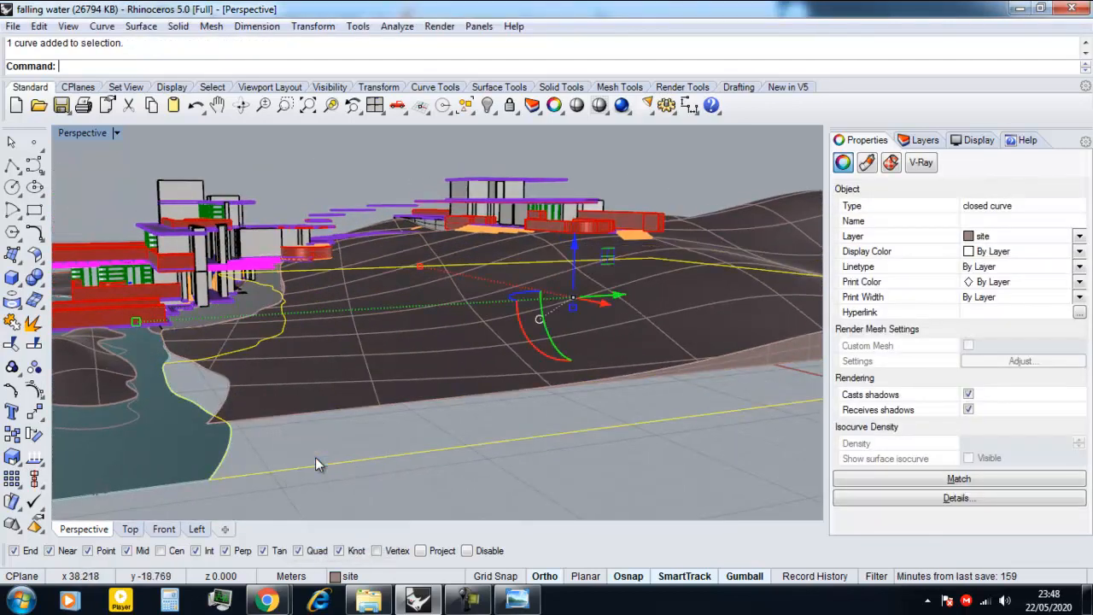
type("Loft$")
key("Return")
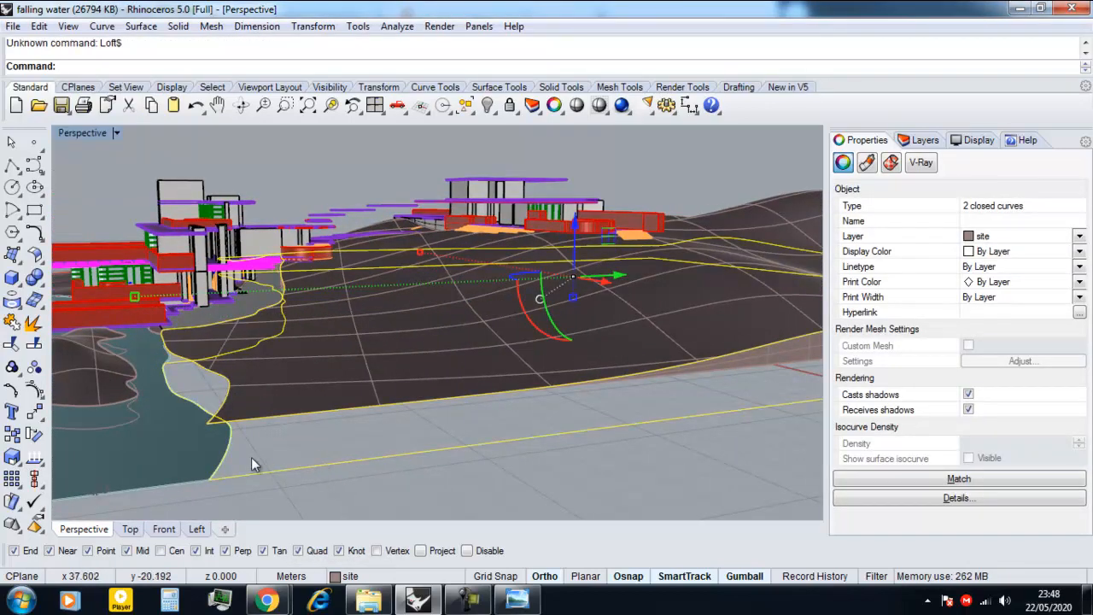
right_click_drag(251, 457, 280, 446)
type("Loft")
key("Return")
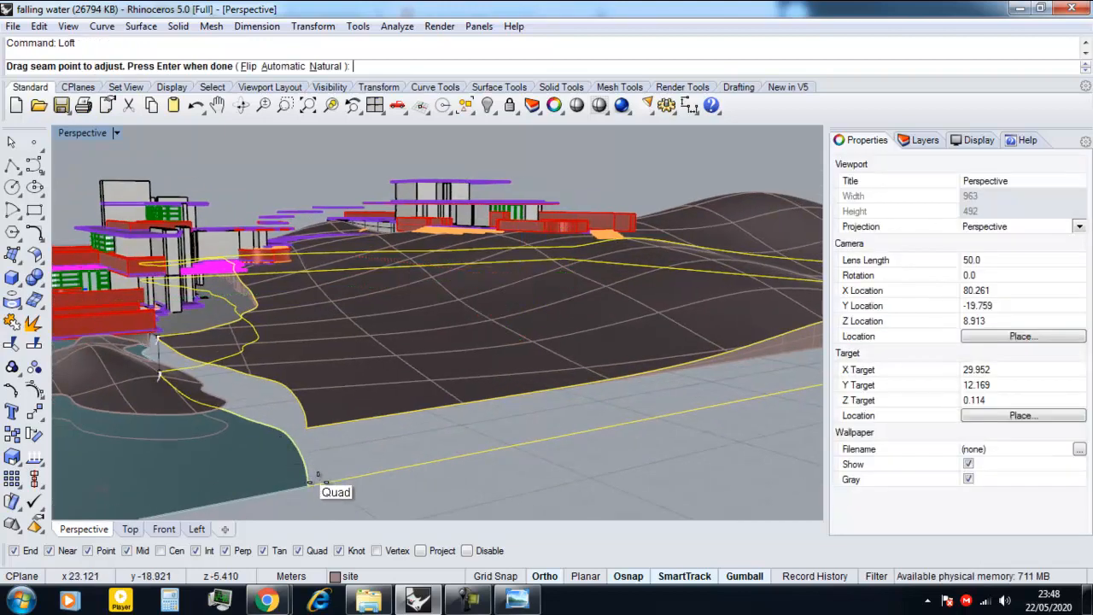
key("Return")
left_click(690, 393)
Step: Assign the hillside's lofted side surface to the site layer
left_click(526, 418)
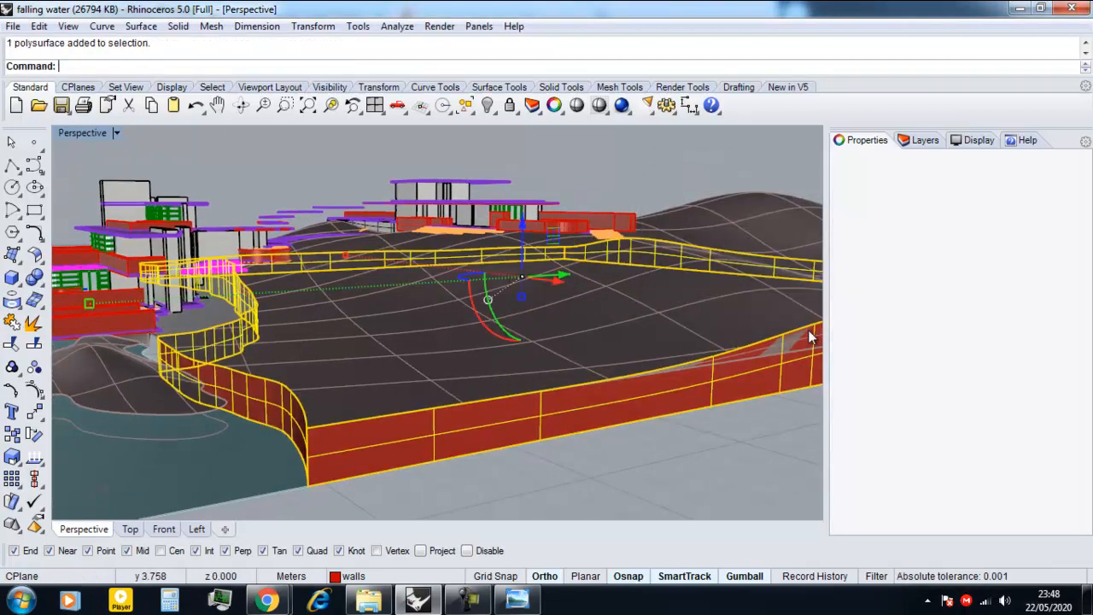
left_click(1004, 235)
left_click(982, 348)
key("Escape")
Step: Project the closed boundary curve of the land beside the bridge to the construction plane, keeping the input curve
right_click_drag(619, 365, 549, 446)
scroll(542, 407, "up", 8)
right_click_drag(515, 382, 397, 407)
left_click(457, 386)
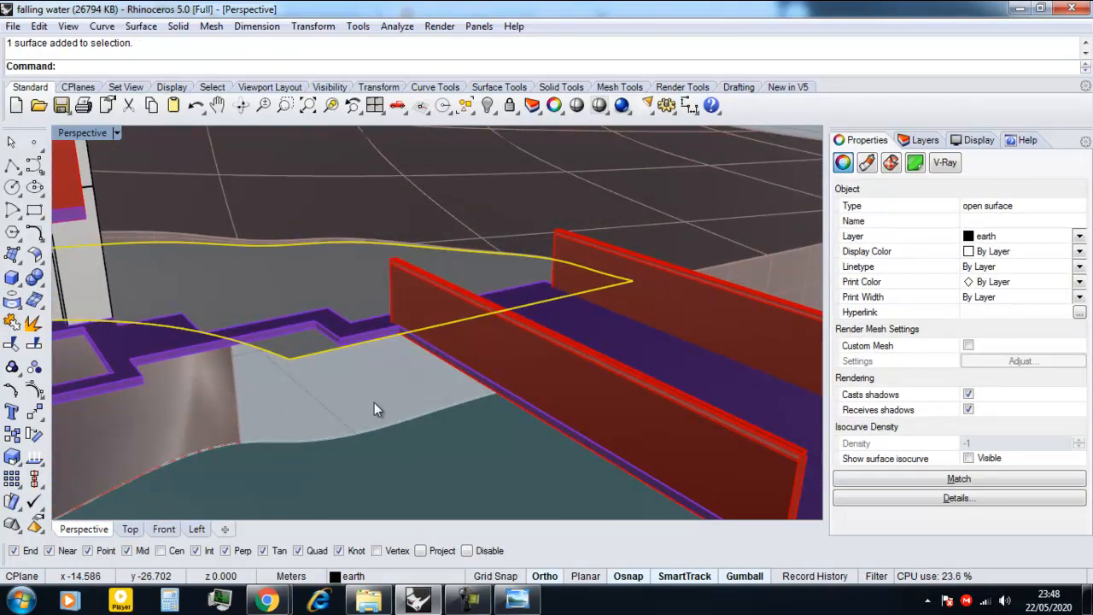
key("Escape")
type("D")
left_click(330, 359)
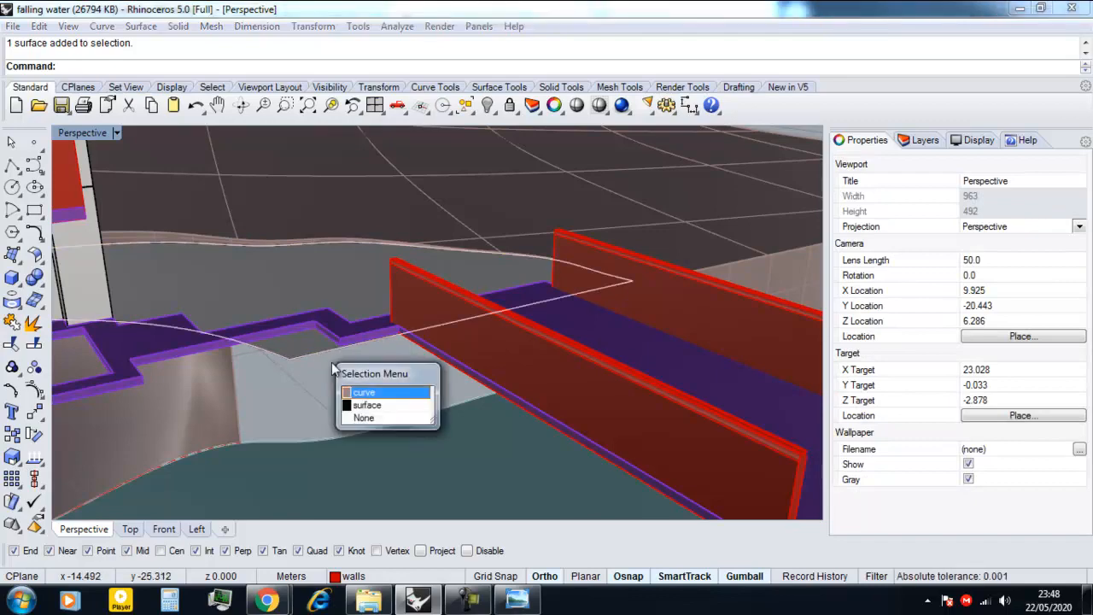
left_click(360, 386)
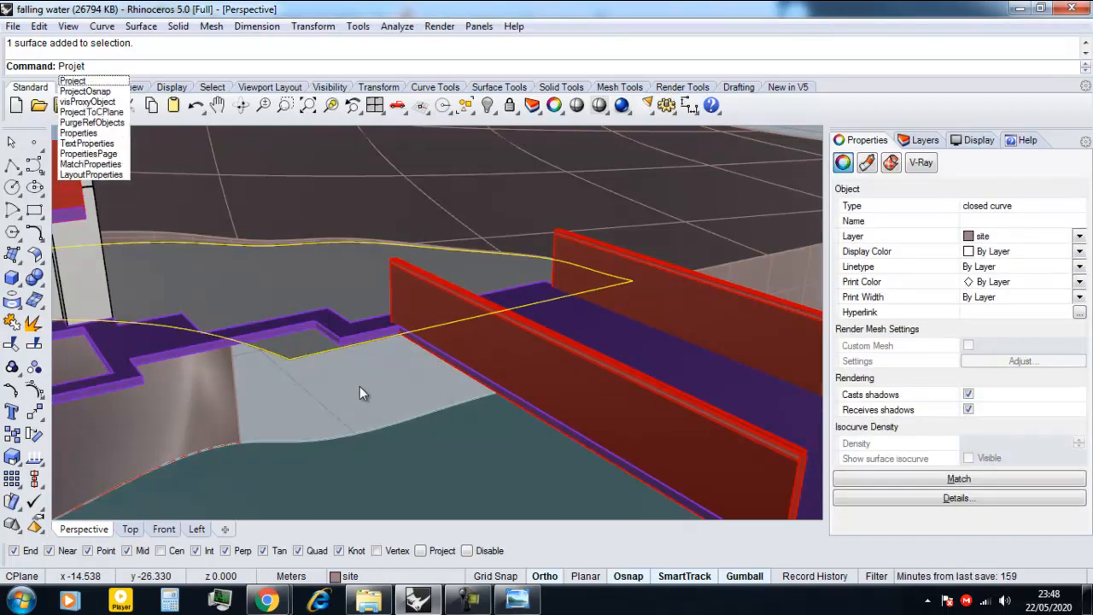
left_click(107, 112)
left_click(141, 68)
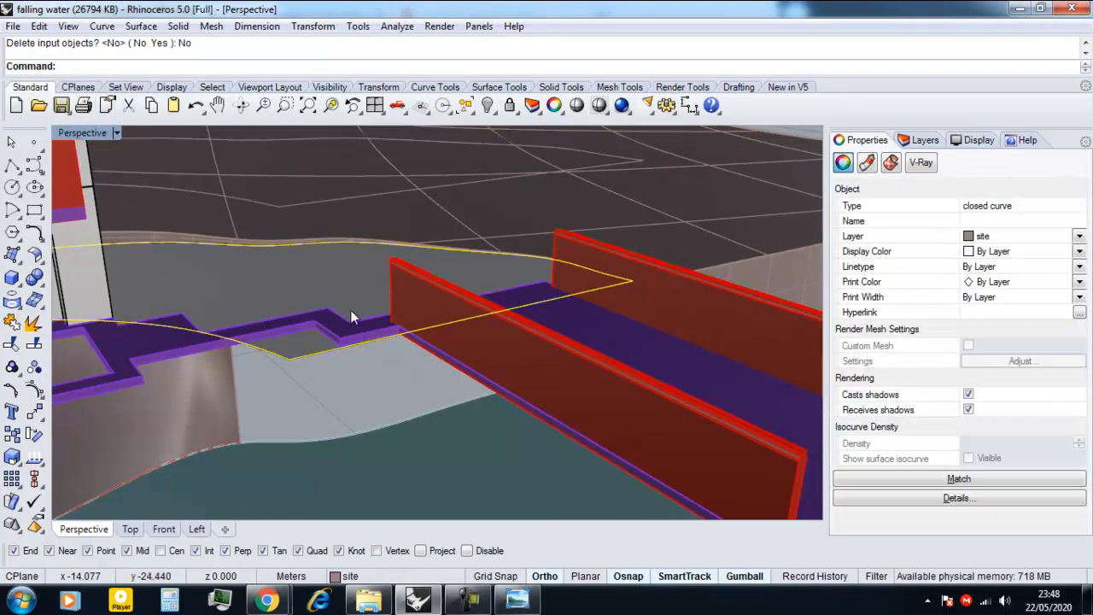
Step: Enable projected object snaps and move the projected curve straight down to water level in the Left view
right_click_drag(357, 317, 246, 380)
left_click(194, 527)
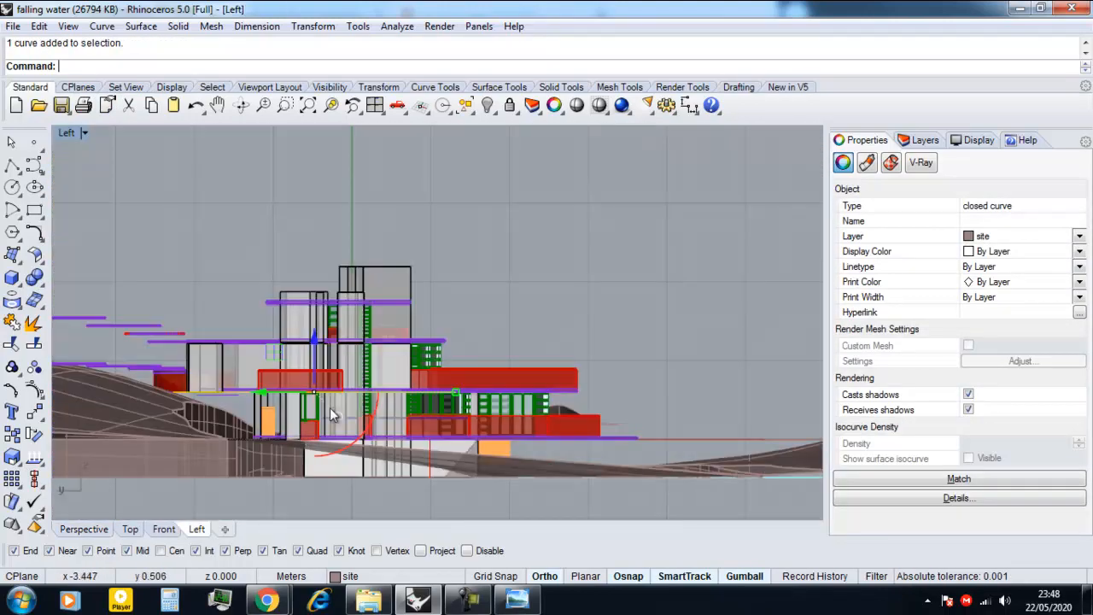
key("Return")
left_click(299, 384)
scroll(306, 492, "up", 6)
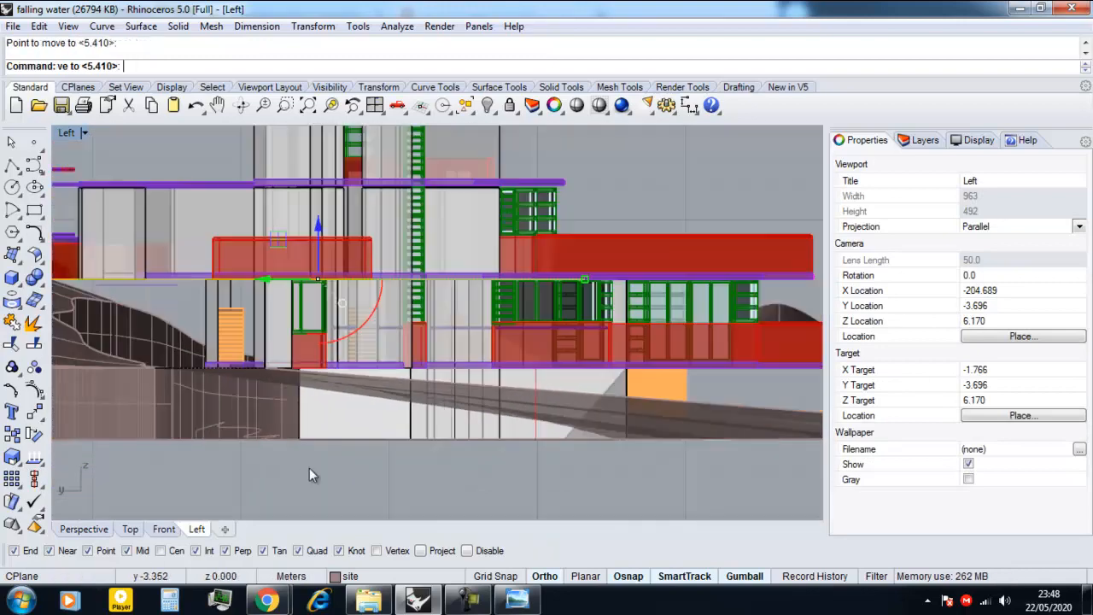
left_click(421, 550)
key("Return")
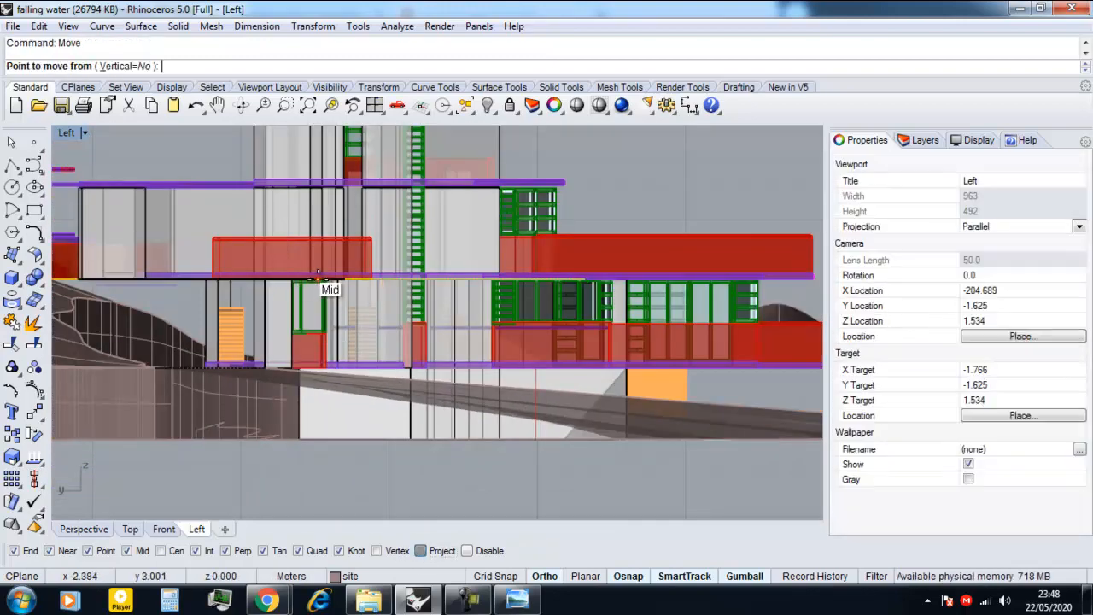
scroll(310, 431, "up", 10)
left_click(338, 461)
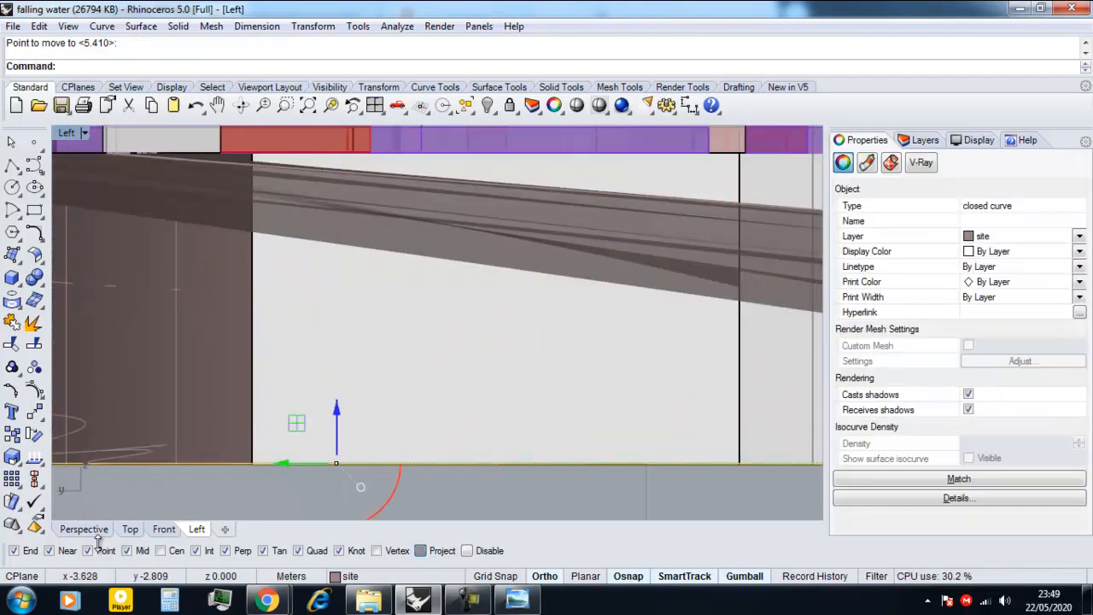
Step: Loft a side surface between the boundary curve near the bridge and its lowered copy in the Perspective view
left_click(92, 530)
right_click_drag(231, 435, 273, 414)
scroll(256, 402, "up", 10)
left_click(233, 369, "shift")
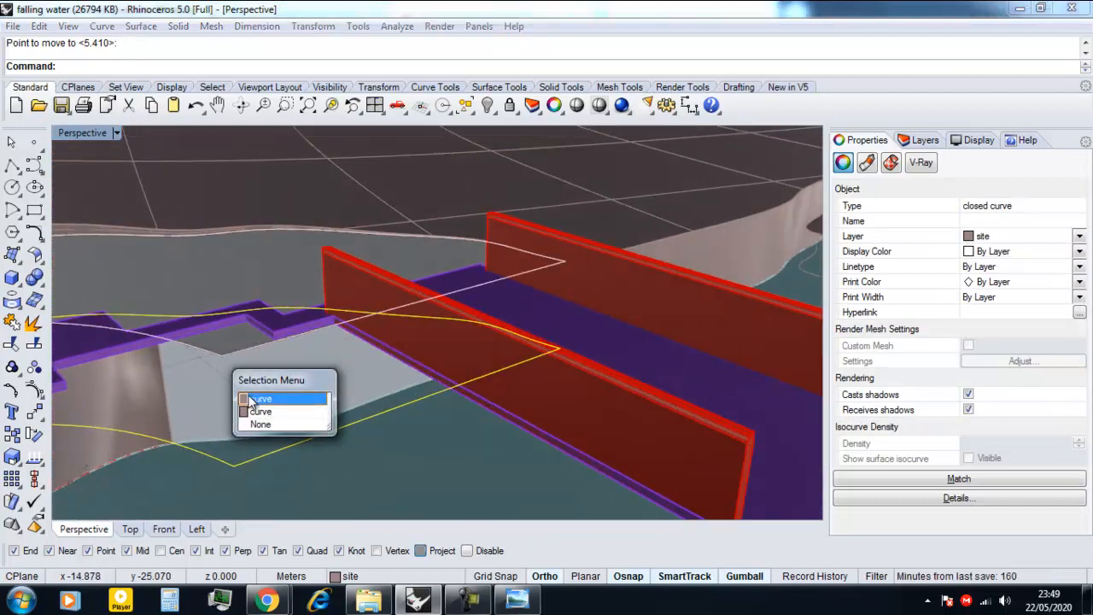
left_click(250, 397)
type("Loft")
key("Return")
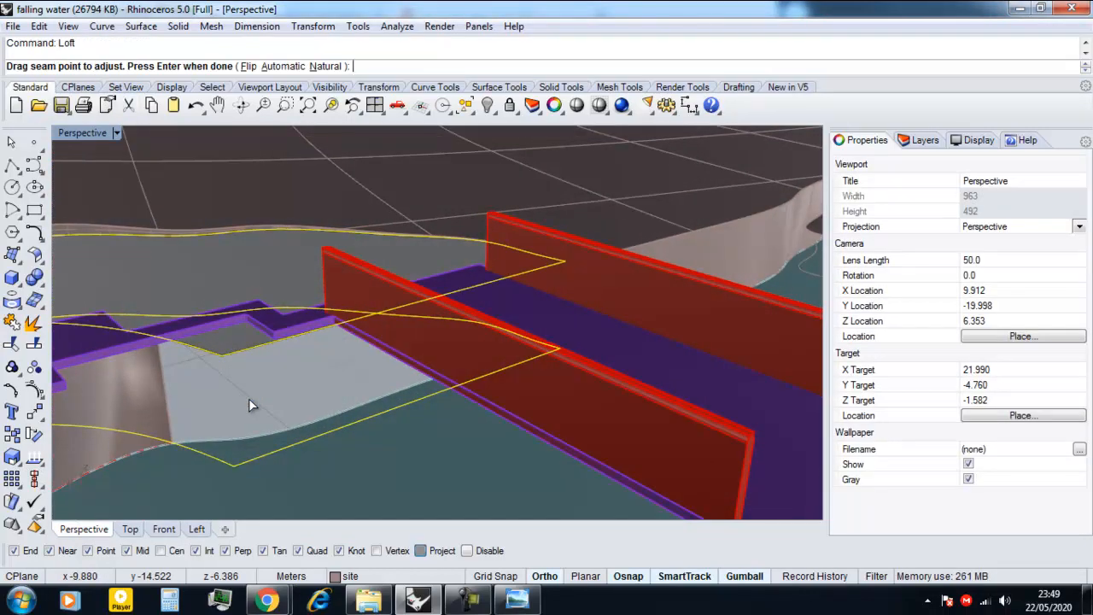
key("Return")
key("Return")
Step: Assign the new lofted side surface near the bridge to the site layer
left_click(236, 394)
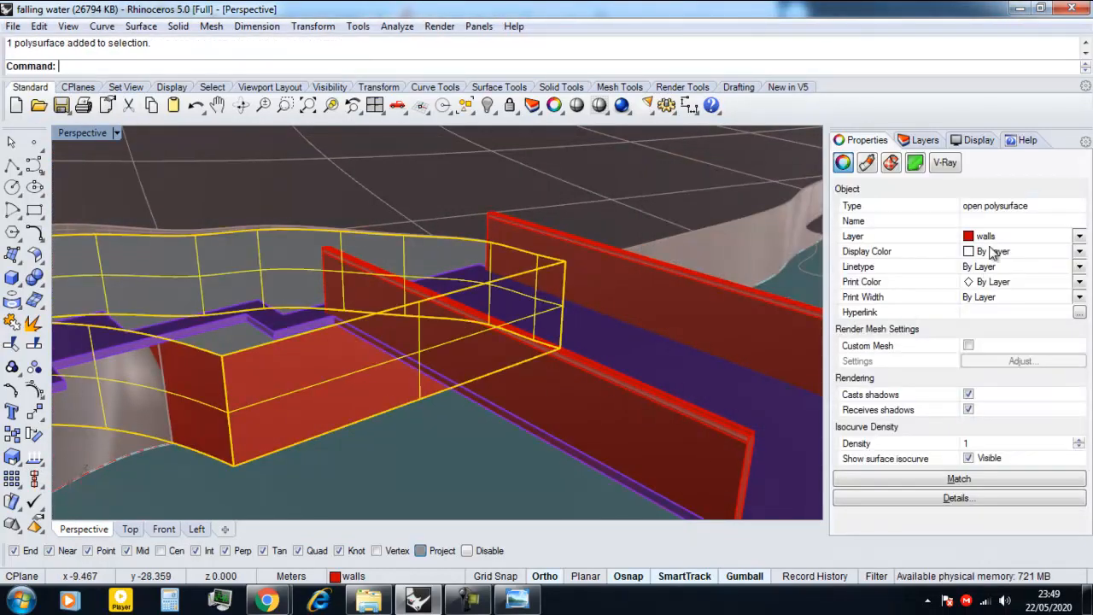
left_click(991, 239)
left_click(995, 345)
key("Escape")
Step: Select the whole model and hide its surface isocurves
scroll(543, 342, "down", 7)
scroll(471, 385, "down", 20)
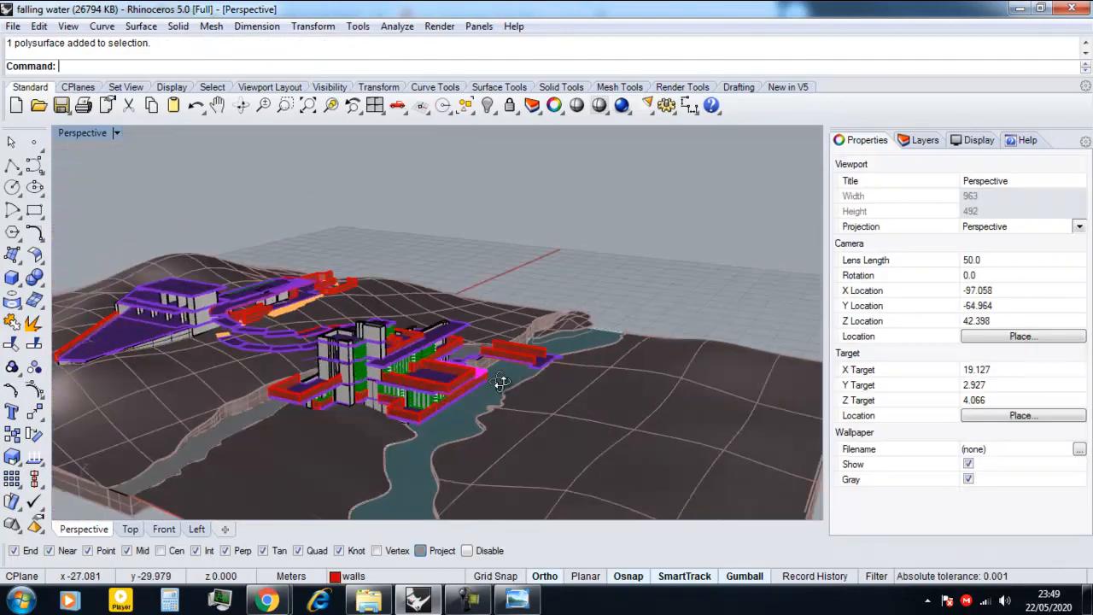
scroll(480, 386, "up", 4)
right_click_drag(480, 386, 239, 420)
scroll(403, 374, "down", 5)
left_click_drag(152, 223, 586, 507)
left_click(969, 458)
left_click(604, 450)
Step: Lower the small island's surface vertically into the stream in two moves, the second about 1.2 m
right_click_drag(604, 450, 358, 401)
scroll(461, 395, "up", 6)
scroll(357, 400, "up", 2)
right_click_drag(466, 391, 299, 393)
scroll(282, 389, "up", 4)
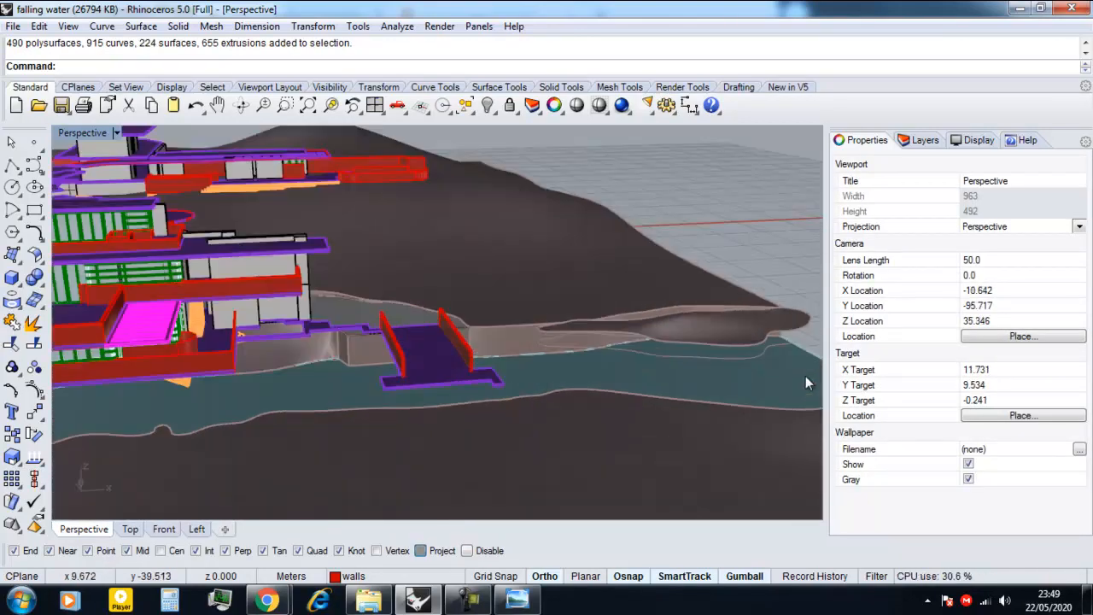
scroll(806, 376, "up", 6)
left_click(659, 312)
left_click_drag(594, 249, 594, 298)
right_click_drag(594, 298, 408, 347)
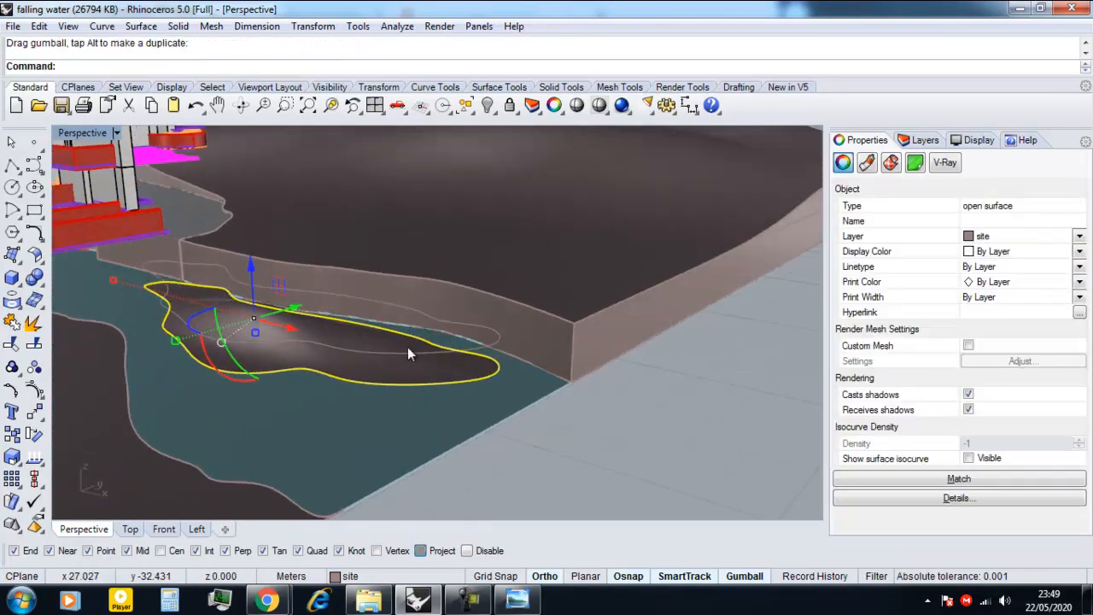
left_click_drag(251, 265, 256, 295)
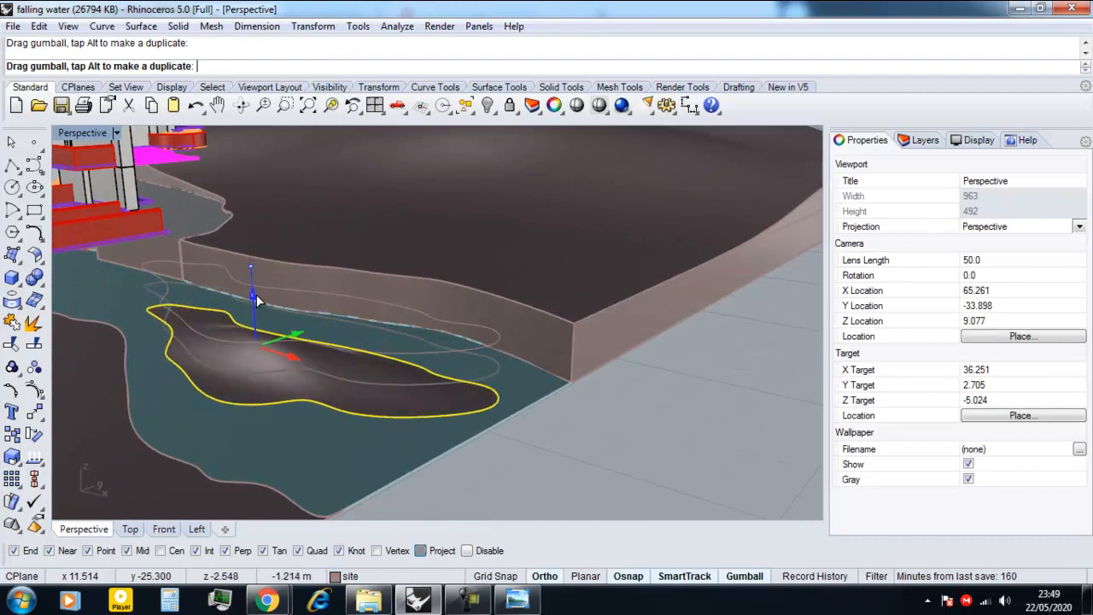
Step: Examine the site and both buildings up to the unfinished outdoor steps beside the curved walkway
right_click_drag(256, 294, 598, 337)
scroll(316, 371, "down", 12)
scroll(567, 358, "down", 2)
scroll(376, 410, "up", 7)
right_click_drag(376, 368, 307, 356)
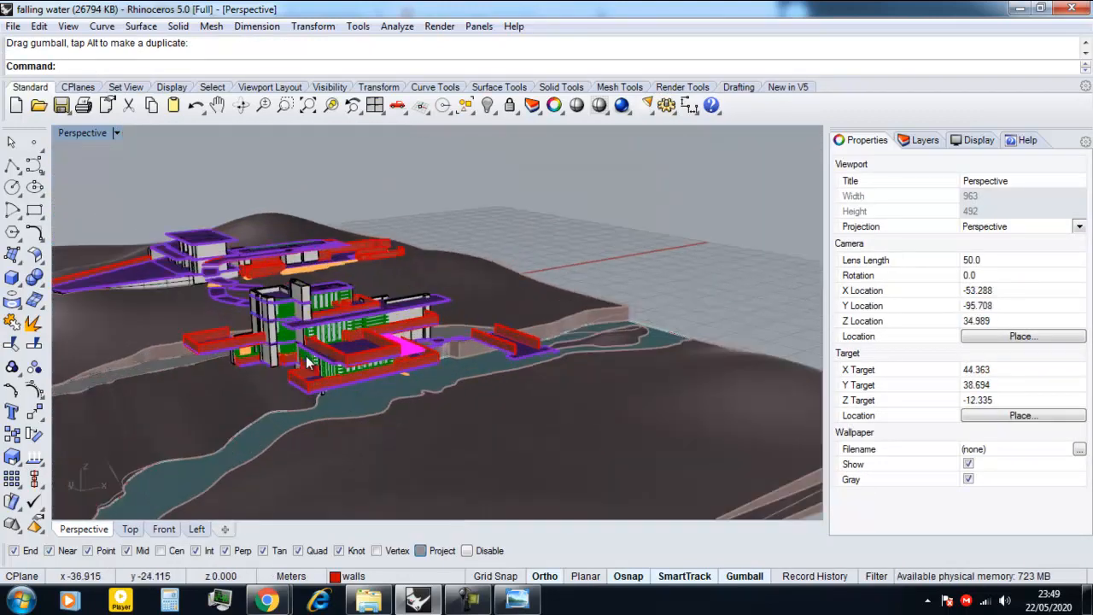
scroll(487, 382, "up", 8)
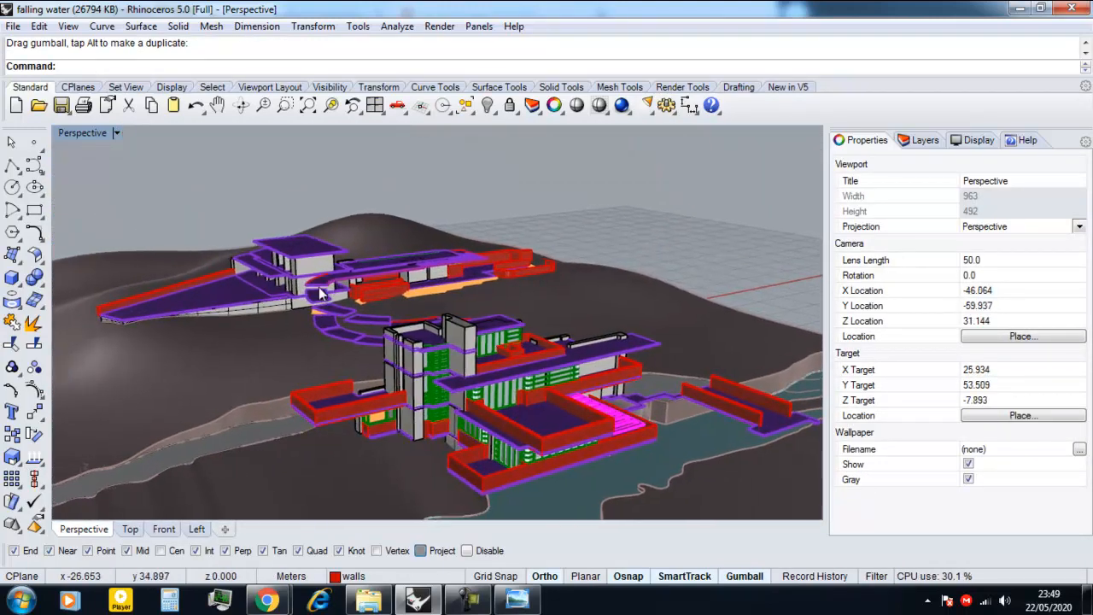
right_click_drag(348, 318, 788, 288)
scroll(788, 287, "up", 6)
Step: Make the stairs layer current and extrude the lowest outdoor step outline into a 0.1 m solid
left_click(472, 319)
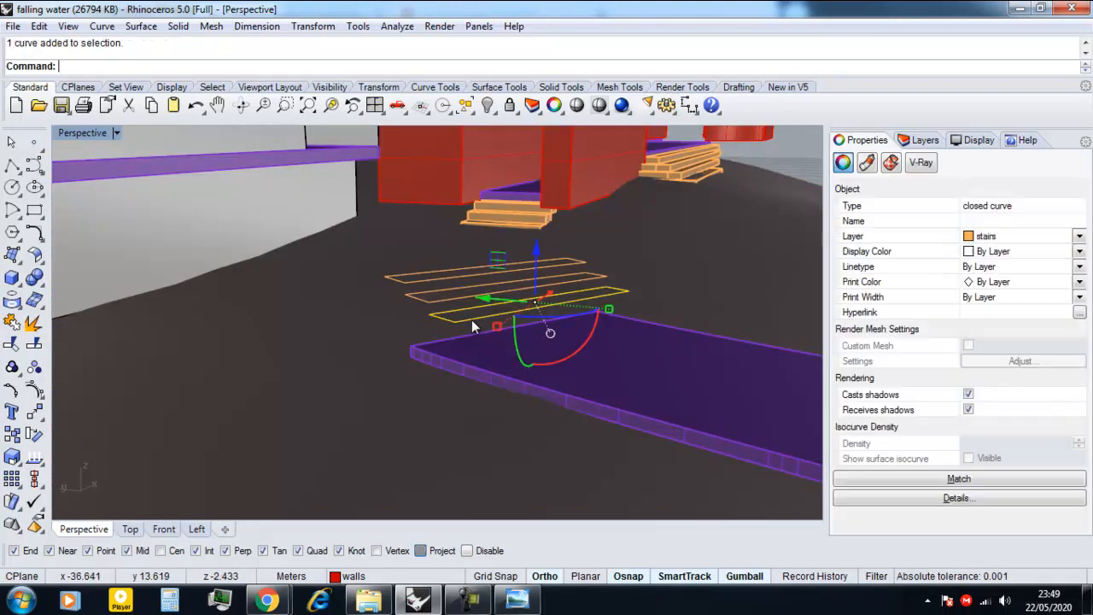
type("Extrt")
key("Return")
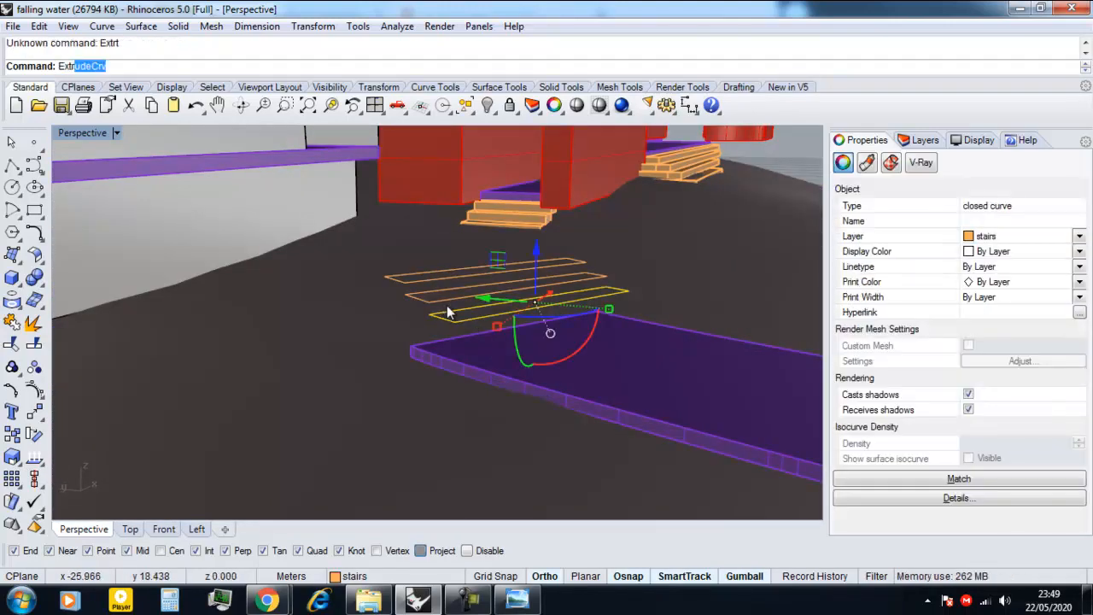
type("Extr")
key("Return")
left_click(922, 140)
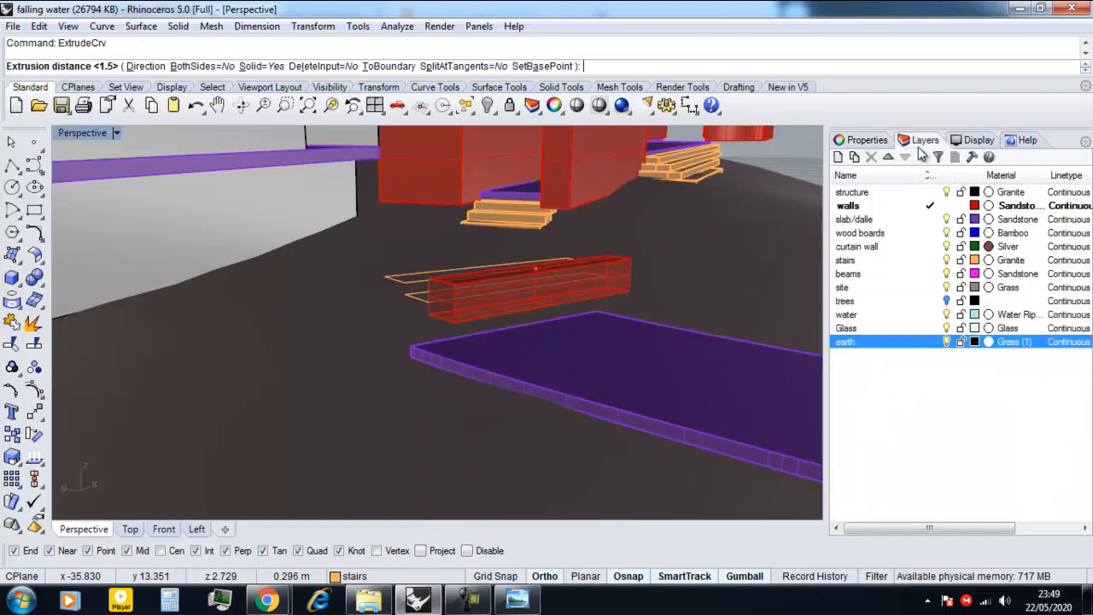
left_click(930, 260)
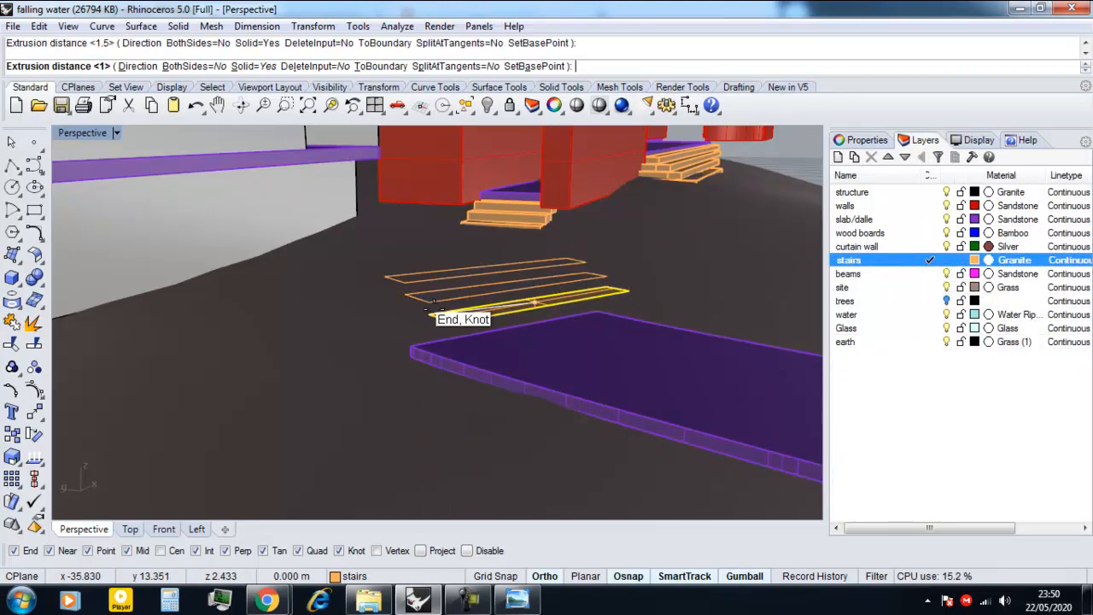
scroll(434, 310, "up", 2)
scroll(444, 310, "down", 2)
left_click(418, 318)
Step: Extrude the two remaining outdoor step outlines into solids 0.1 m thick
left_click(410, 315)
right_click(401, 305)
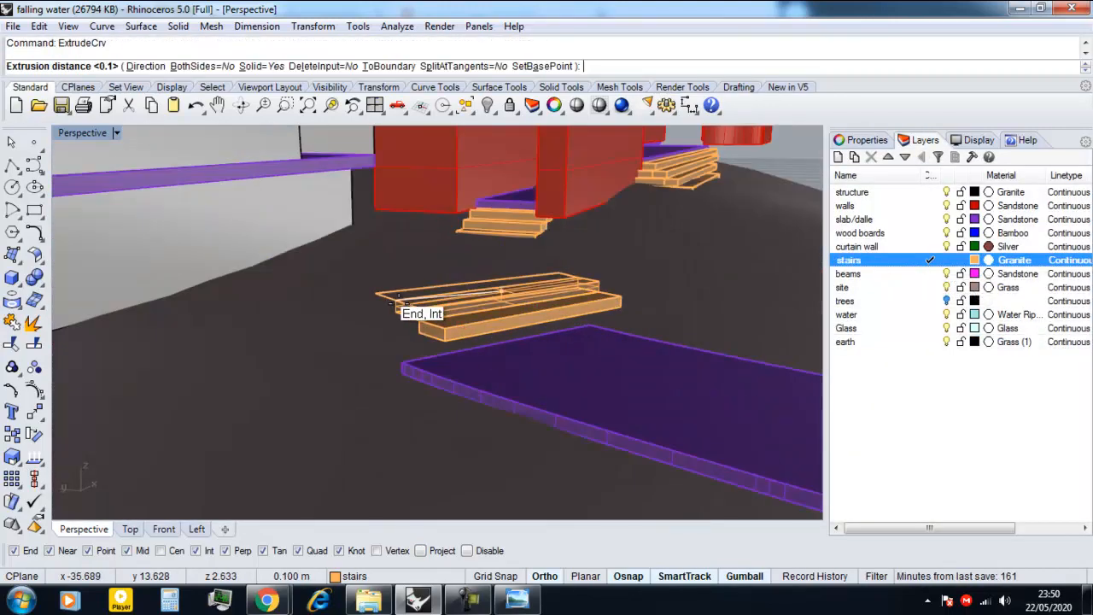
left_click(399, 303)
left_click(390, 299)
key("Return")
Step: Frame the extruded outdoor steps in the Left view
right_click_drag(393, 261, 509, 275)
scroll(525, 287, "down", 10)
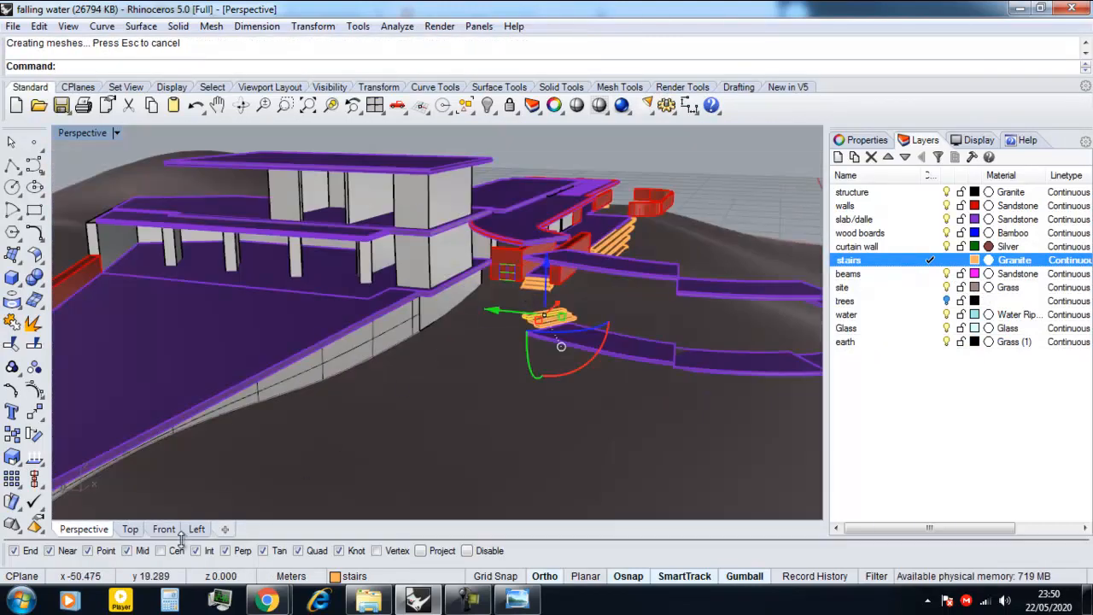
left_click(196, 529)
scroll(378, 392, "down", 9)
right_click_drag(141, 323, 474, 420)
scroll(370, 393, "up", 5)
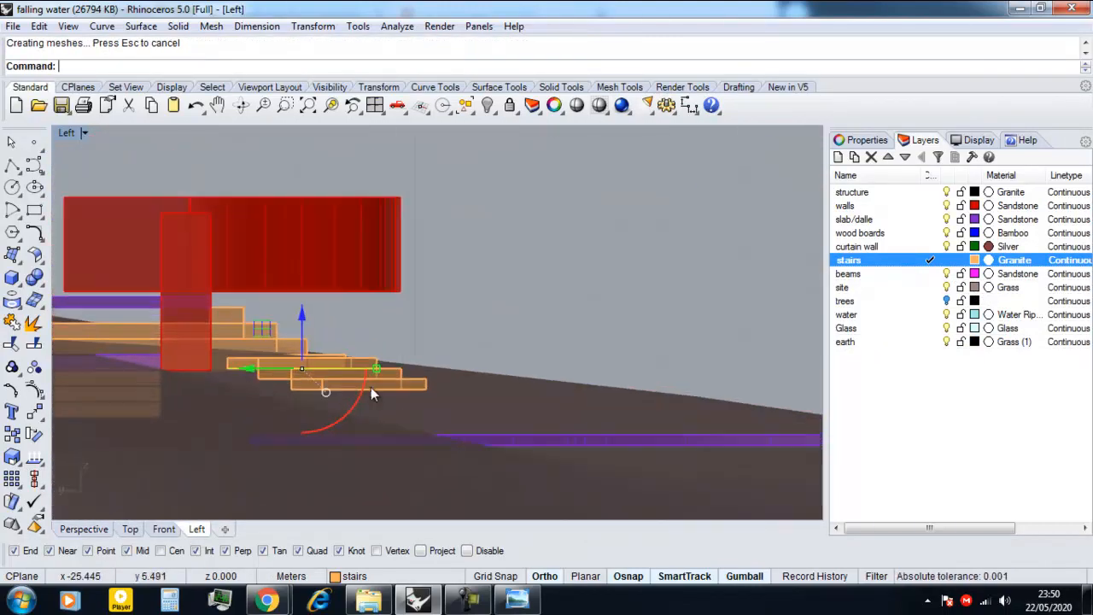
type("Move")
key("Return")
left_click(427, 390)
scroll(426, 417, "up", 6)
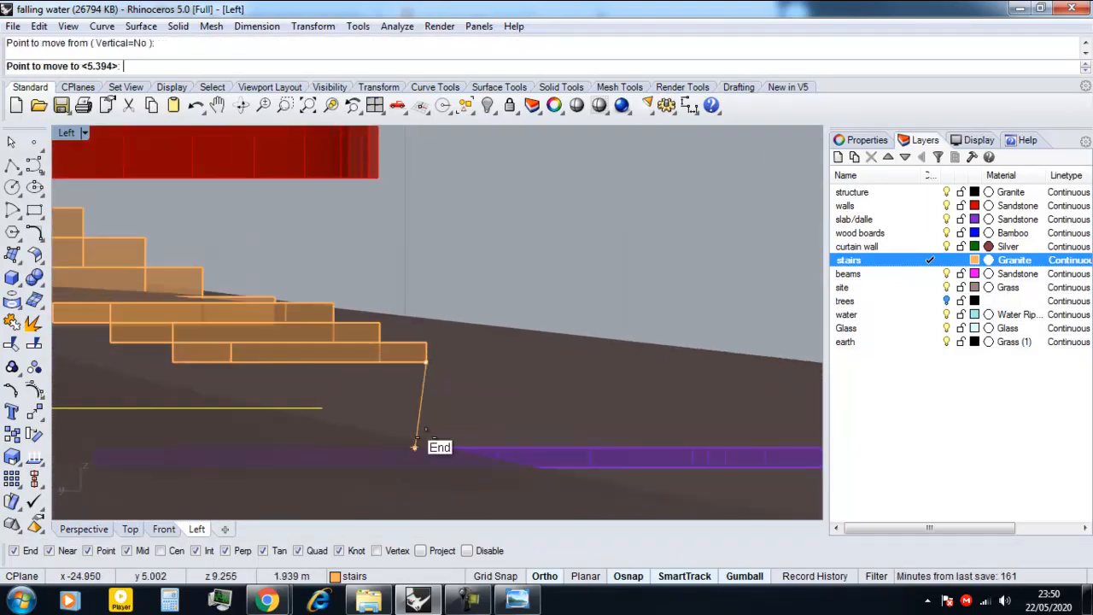
key("Escape")
Step: Move the three extruded steps straight down 0.432 m from their lower corner onto the walkway slab
left_click(369, 358, "shift")
left_click(351, 333, "shift")
left_click(310, 317, "shift")
right_click(410, 363)
left_click(426, 362)
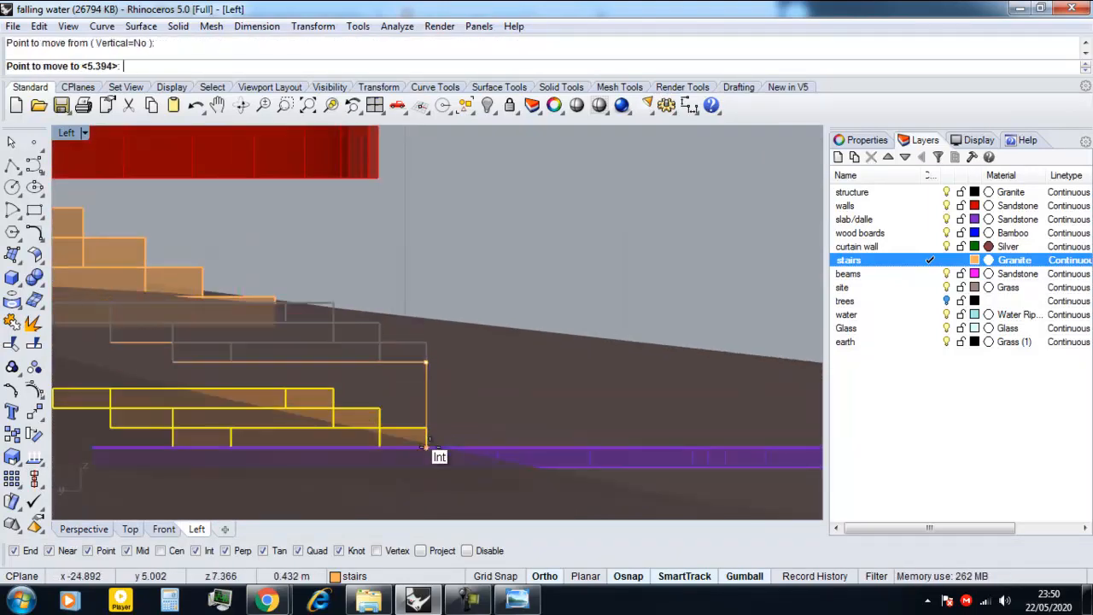
left_click(426, 446)
key("Escape")
Step: Preview the model in Technical display in the Perspective view and return it to Shaded
scroll(356, 440, "down", 10)
scroll(256, 429, "down", 2)
left_click(90, 529)
right_click_drag(239, 444, 303, 337)
key("ctrl+alt+t")
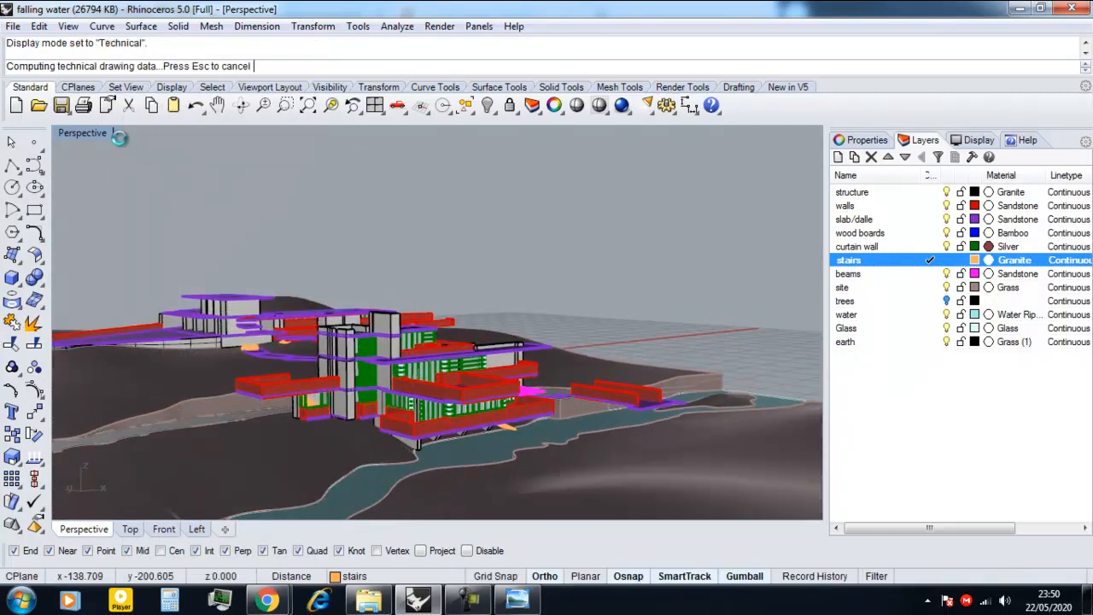
left_click(121, 136)
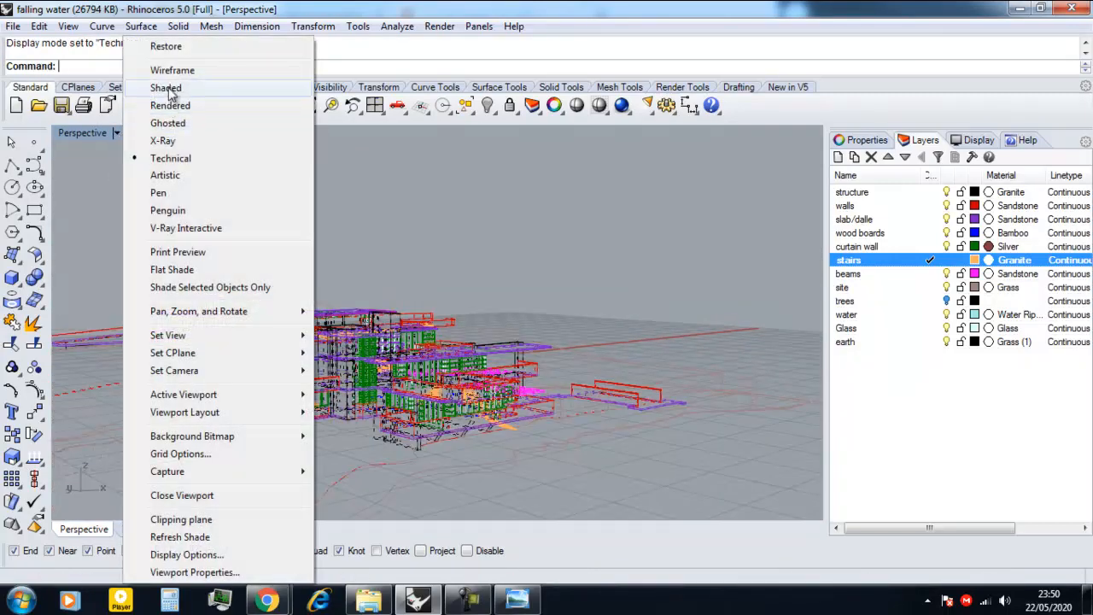
left_click(169, 93)
scroll(373, 375, "up", 4)
mouse_move(373, 381)
right_mouse_down()
mouse_move(350, 351)
mouse_move(376, 354)
mouse_move(347, 296)
mouse_move(380, 341)
mouse_move(190, 517)
right_mouse_up()
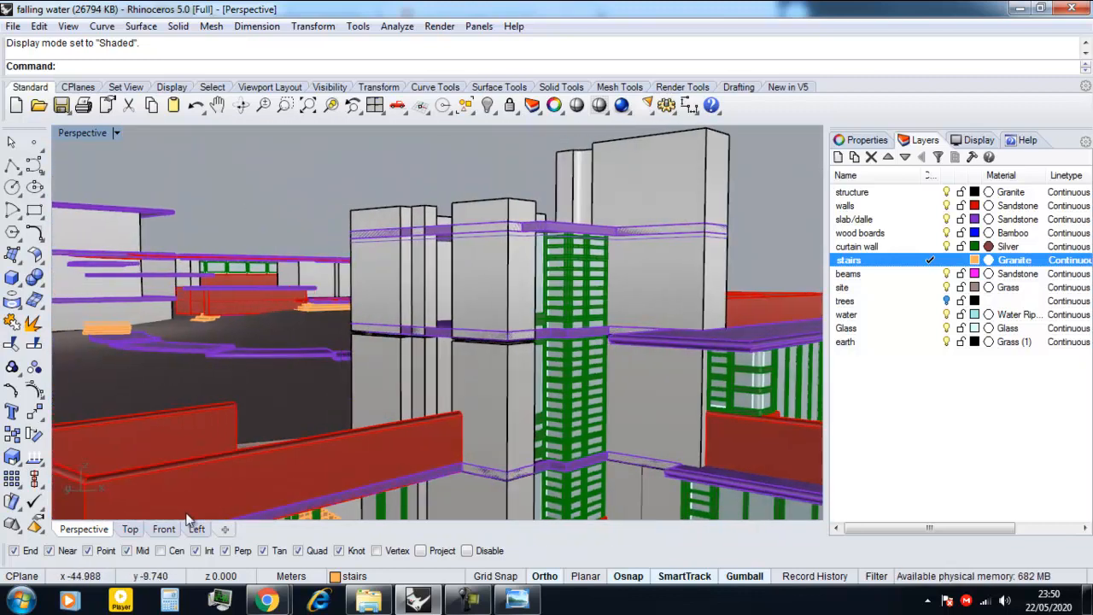
left_click(194, 528)
scroll(360, 385, "down", 6)
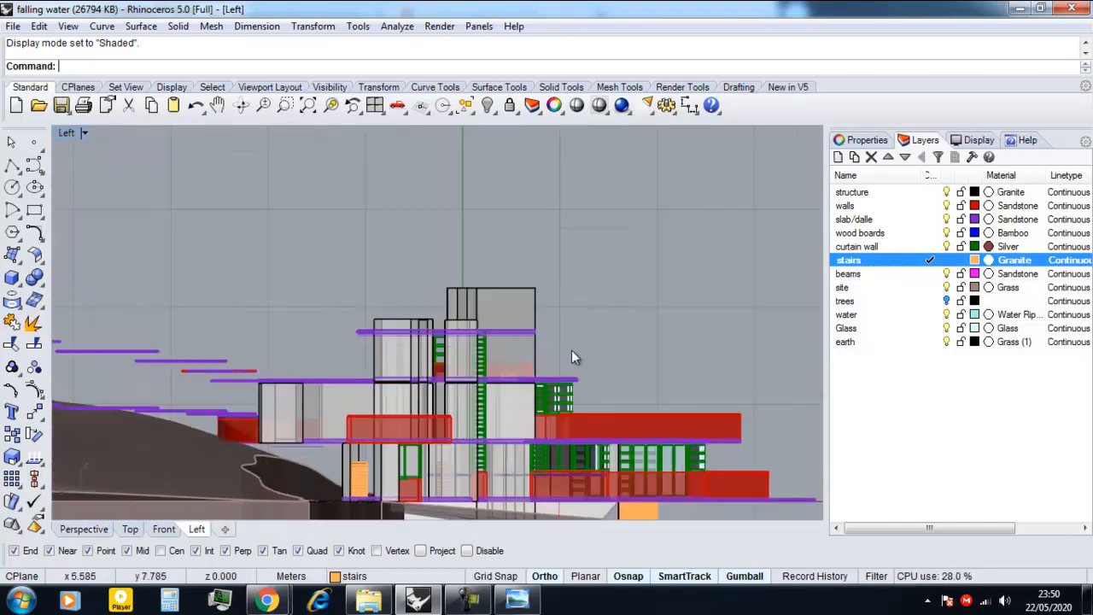
scroll(533, 369, "up", 2)
left_click_drag(680, 230, 320, 372)
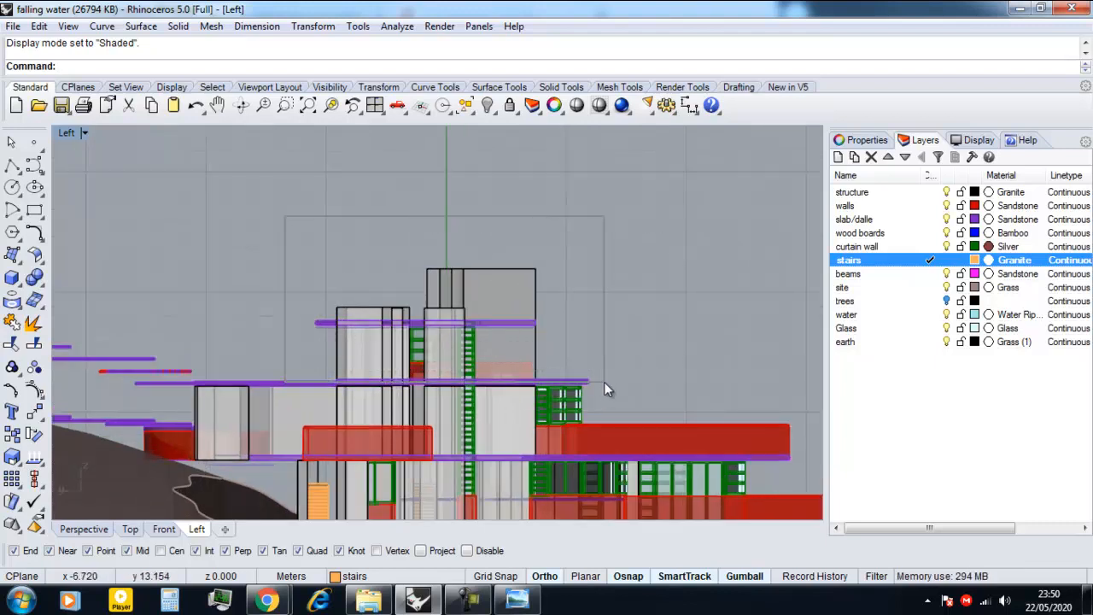
scroll(603, 389, "up", 2)
key("Escape")
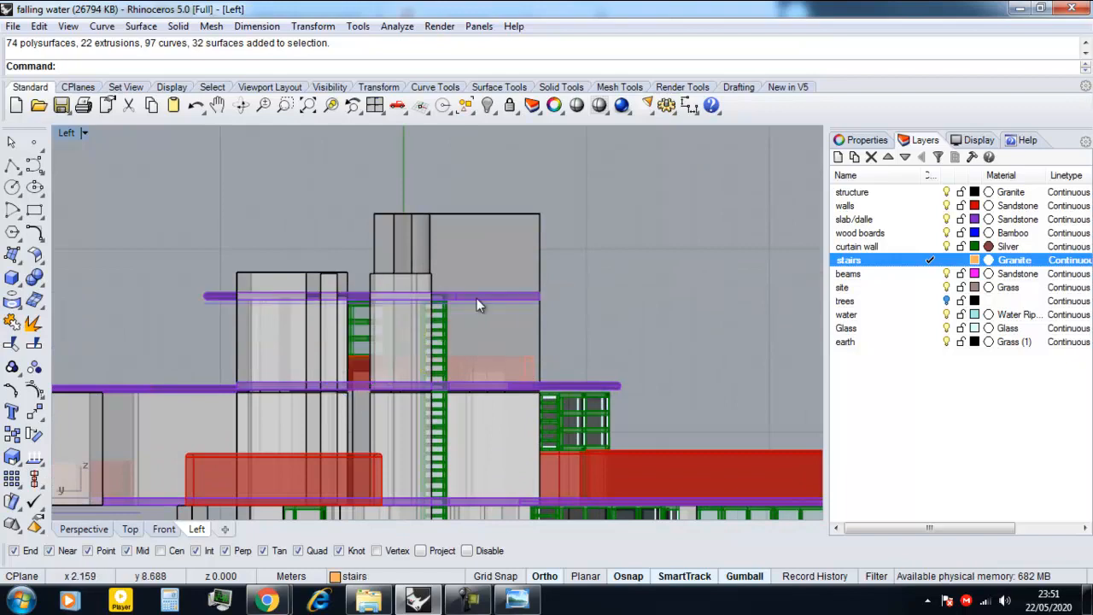
scroll(544, 375, "up", 8)
scroll(534, 392, "down", 6)
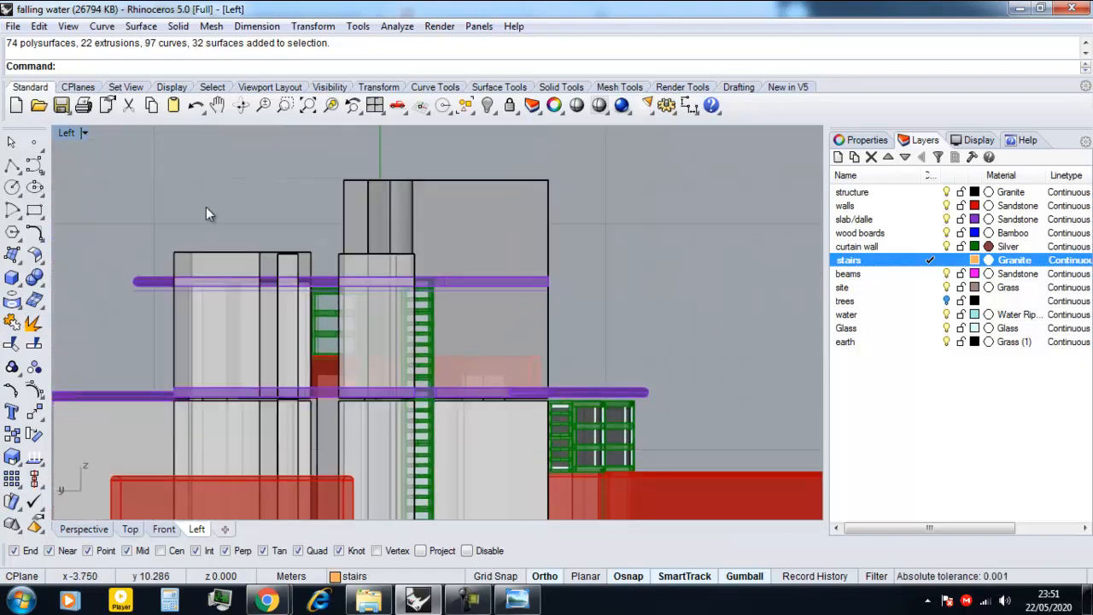
left_click_drag(116, 152, 664, 398)
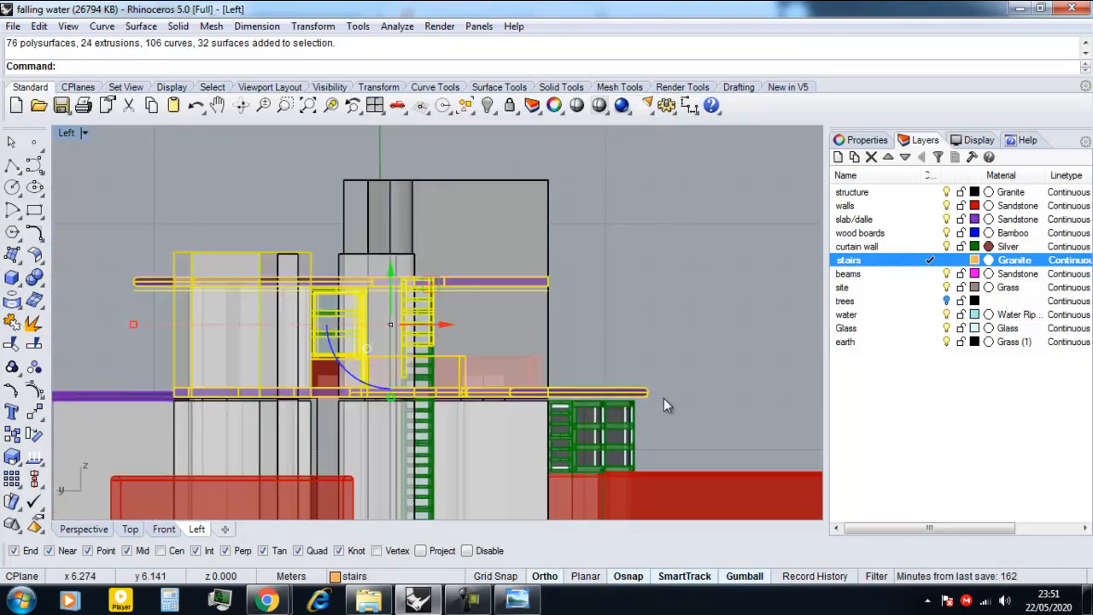
key("Escape")
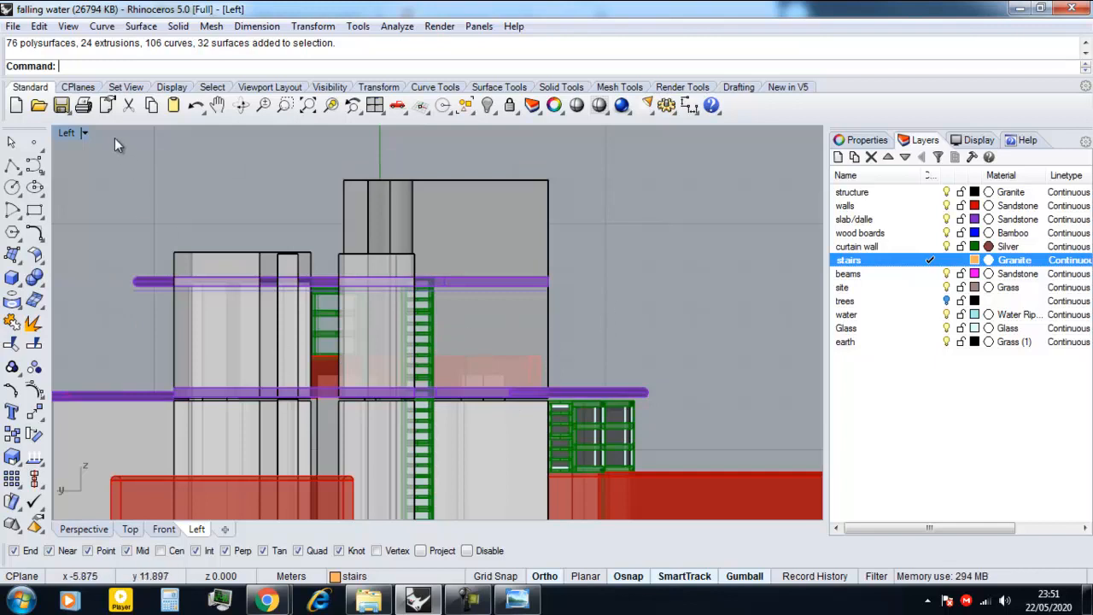
left_click_drag(114, 137, 670, 397)
Step: Move the front roof slab above the upper curtain wall slightly down onto the walls in the Left view
scroll(651, 398, "up", 4)
left_click(644, 390)
left_click(701, 448)
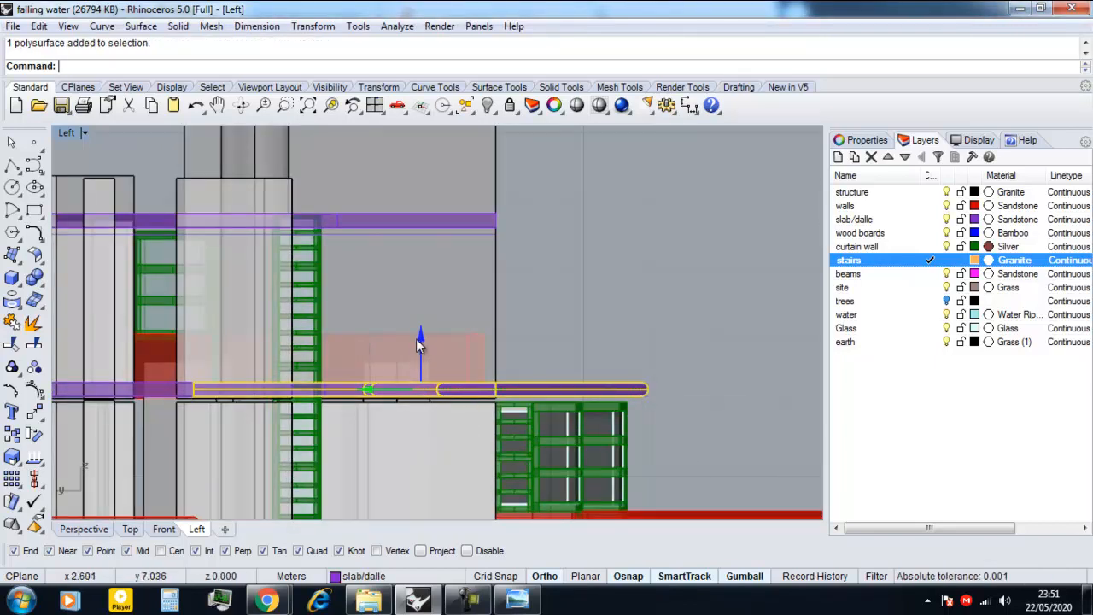
left_click_drag(417, 339, 417, 346)
key("Escape")
Step: Lower the adjoining roof slab behind the front one slightly onto the walls below
scroll(174, 398, "up", 4)
right_click_drag(175, 397, 270, 396)
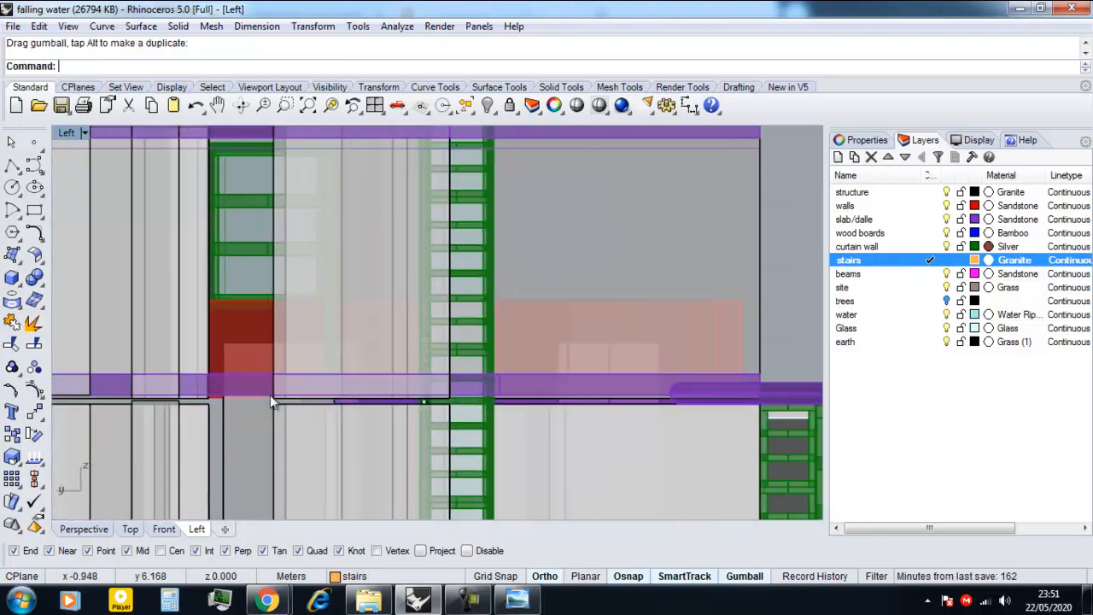
left_click(270, 395)
left_click_drag(325, 352, 327, 362)
key("Escape")
Step: Examine the lowered roof slabs from the front of the house in the Perspective view
scroll(371, 381, "down", 10)
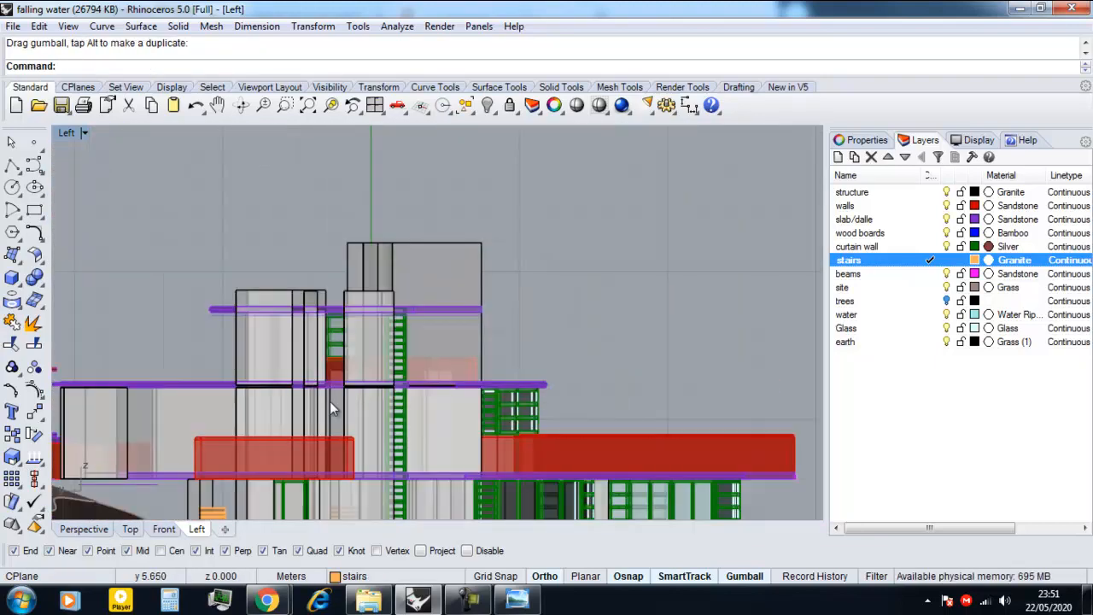
scroll(330, 401, "down", 4)
left_click(93, 529)
scroll(378, 389, "down", 10)
right_click_drag(287, 382, 293, 416)
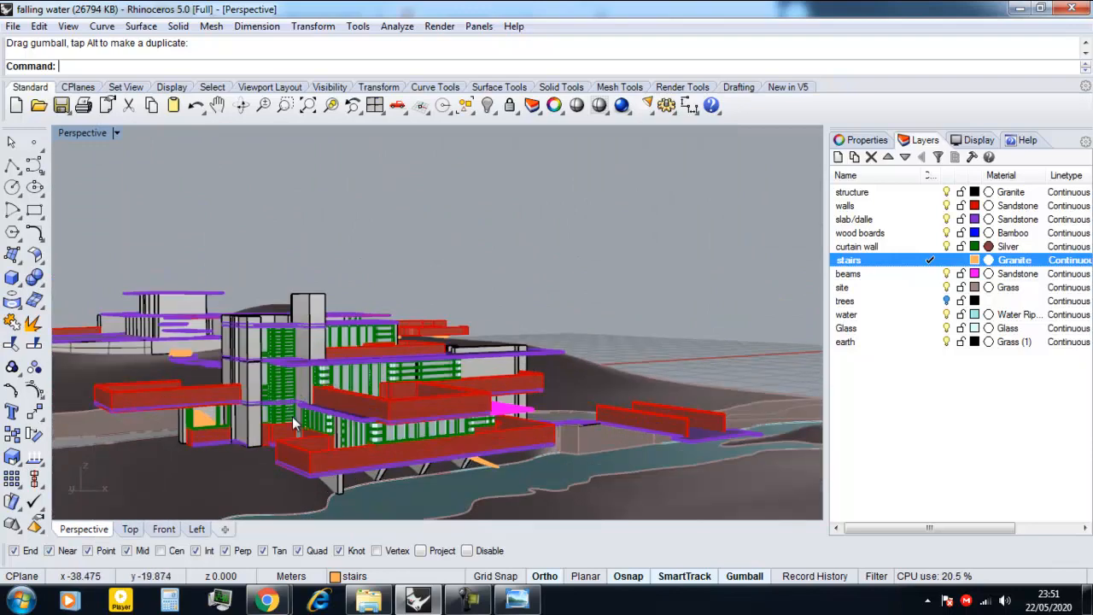
scroll(293, 416, "up", 3)
left_click(119, 133)
left_click(148, 142)
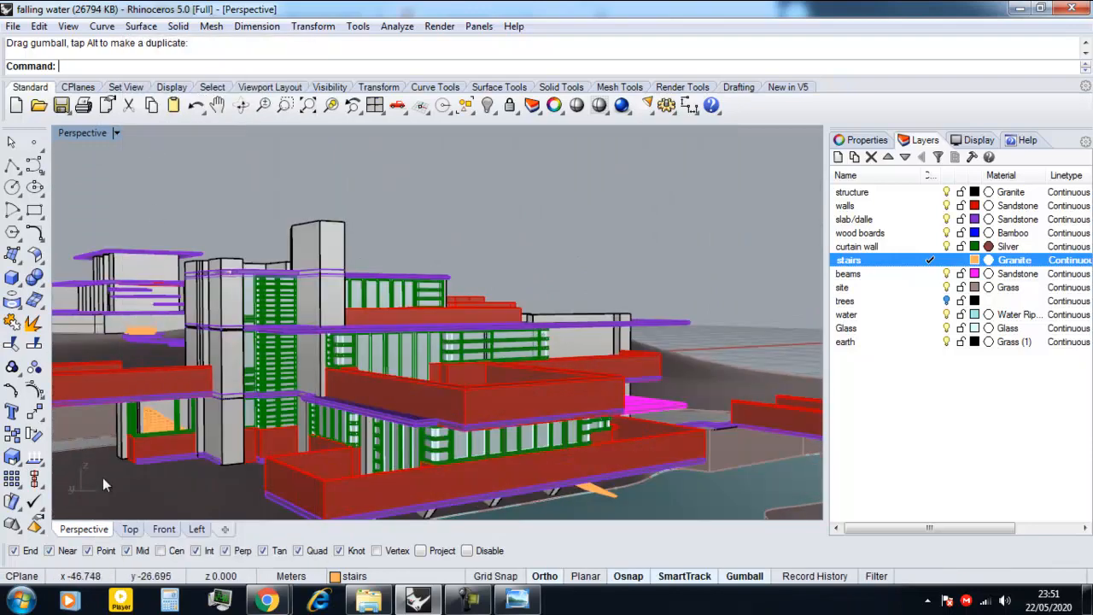
Step: Show the hidden Fallingwater site plan picture from the Top view with ShowSelected
left_click(129, 529)
scroll(399, 364, "down", 3)
type("Show")
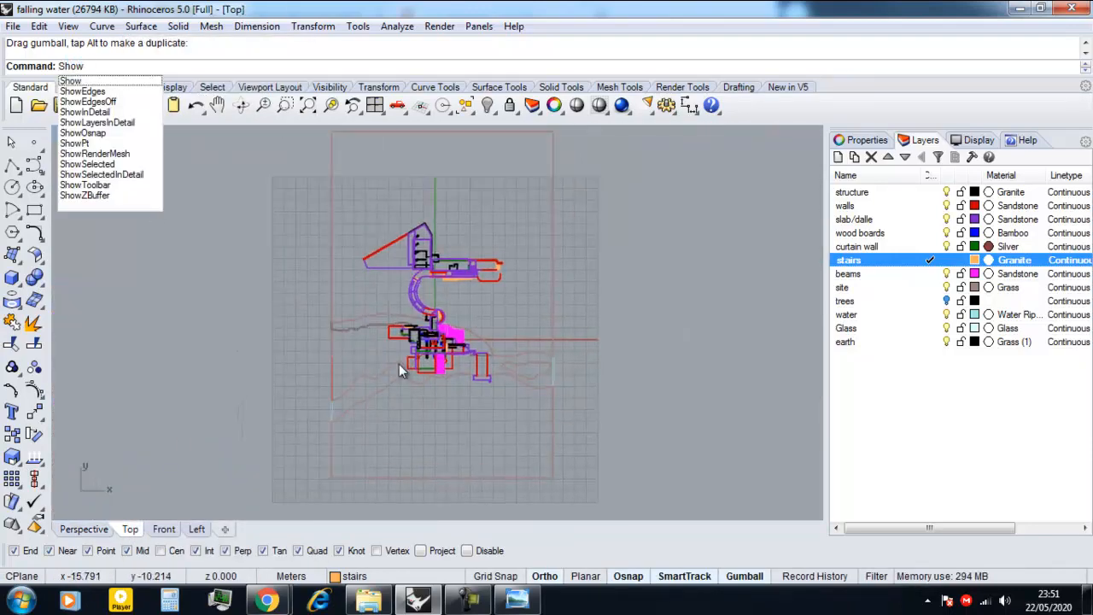
type("Selected")
key("Return")
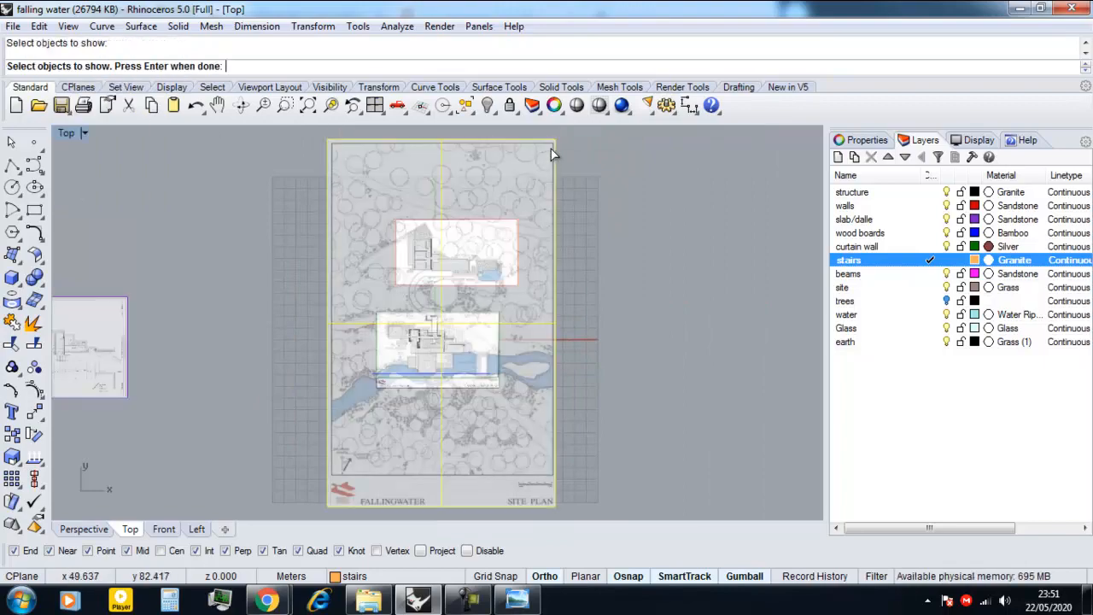
key("Return")
Step: Hide the site plan picture covering the terrain in the Perspective view
left_click(82, 531)
scroll(345, 426, "down", 6)
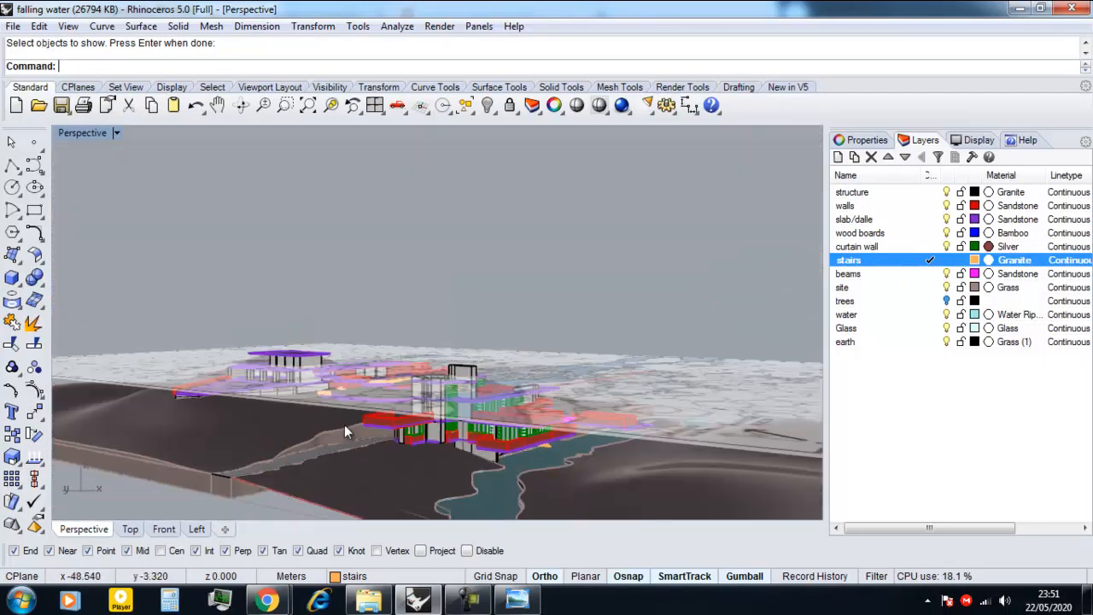
right_click_drag(344, 424, 684, 402)
left_click(696, 409)
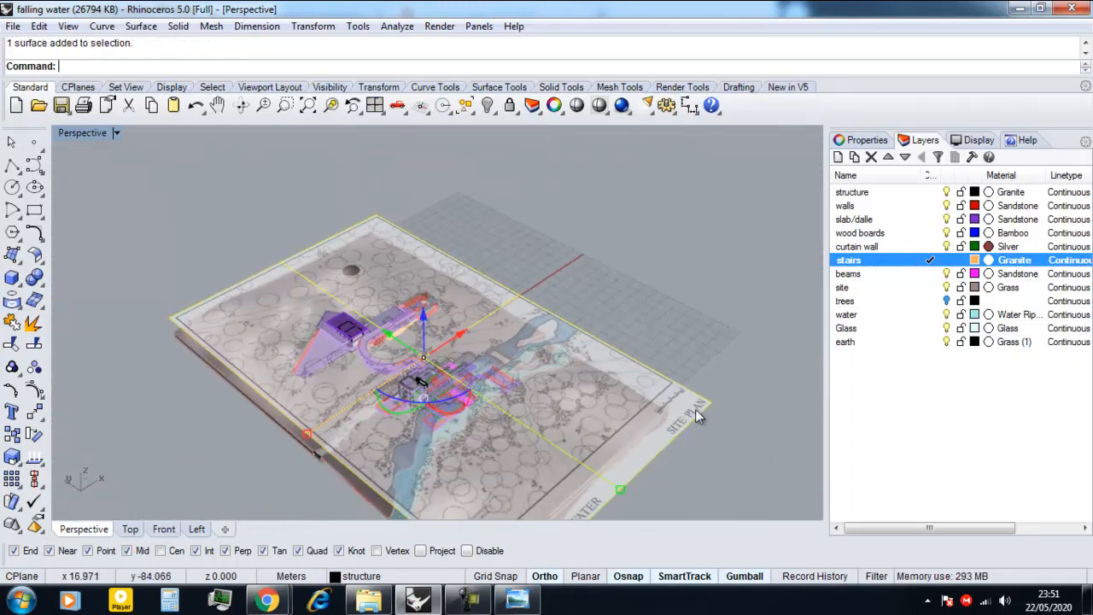
type("Hide")
key("Return")
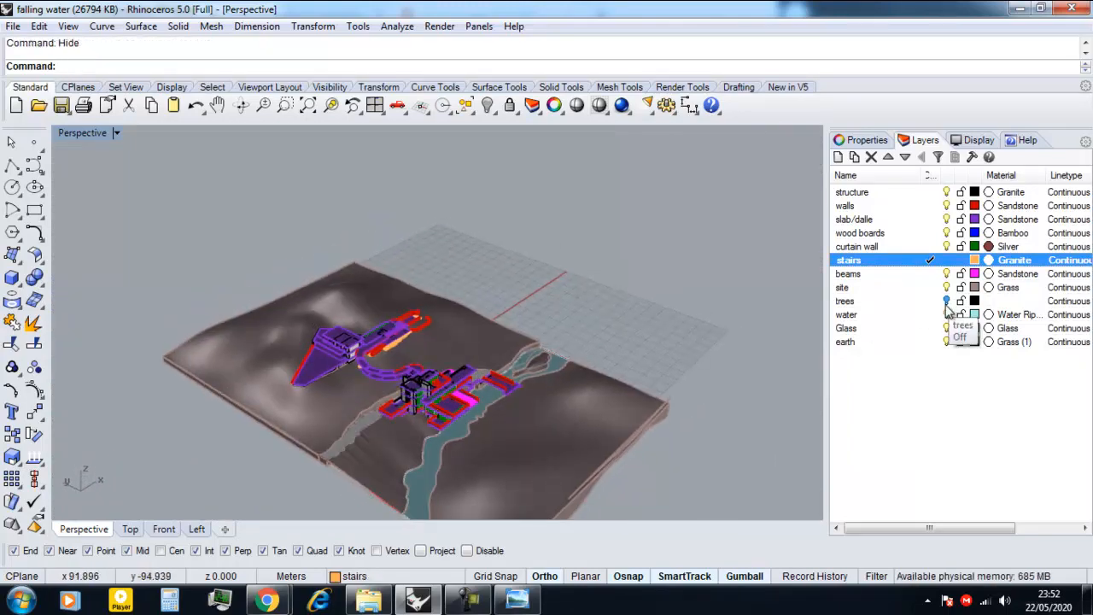
Step: Preview the whole site with the trees layer turned on and turn the layer off again
left_click(946, 301)
right_click_drag(530, 367, 453, 373)
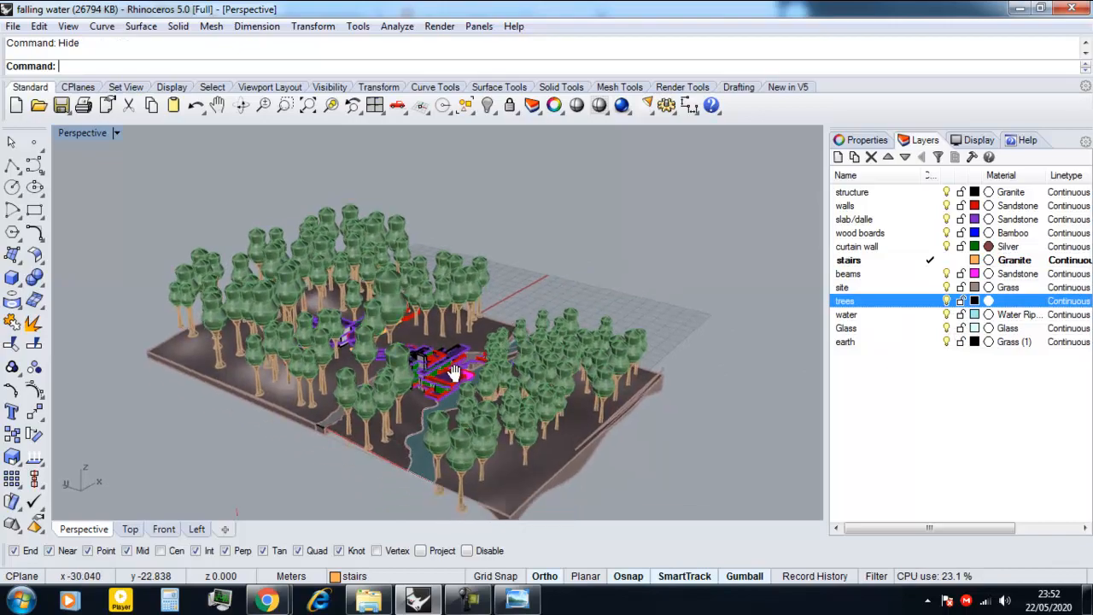
scroll(453, 373, "up", 10)
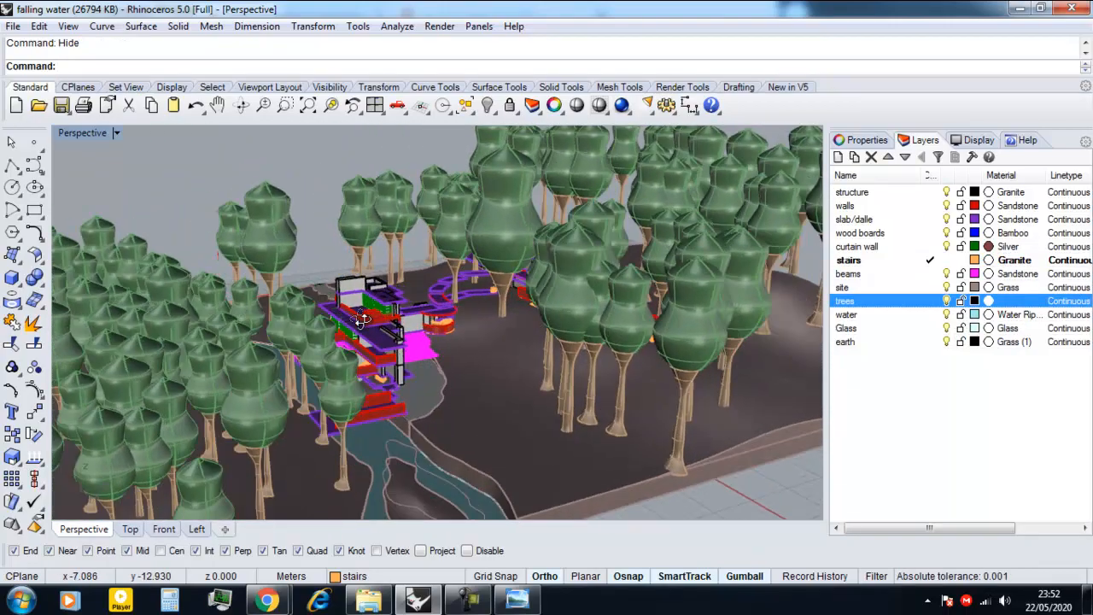
right_click_drag(362, 320, 461, 359)
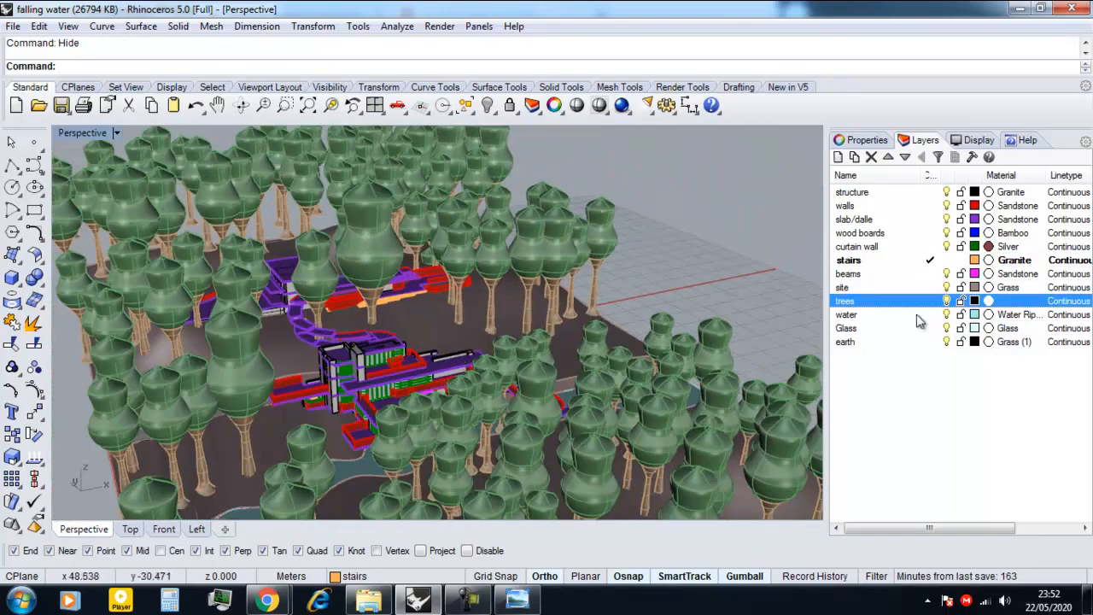
left_click(946, 301)
Step: Frame the house from its stream side in the Perspective view and set the display mode to Rendered
scroll(419, 350, "up", 8)
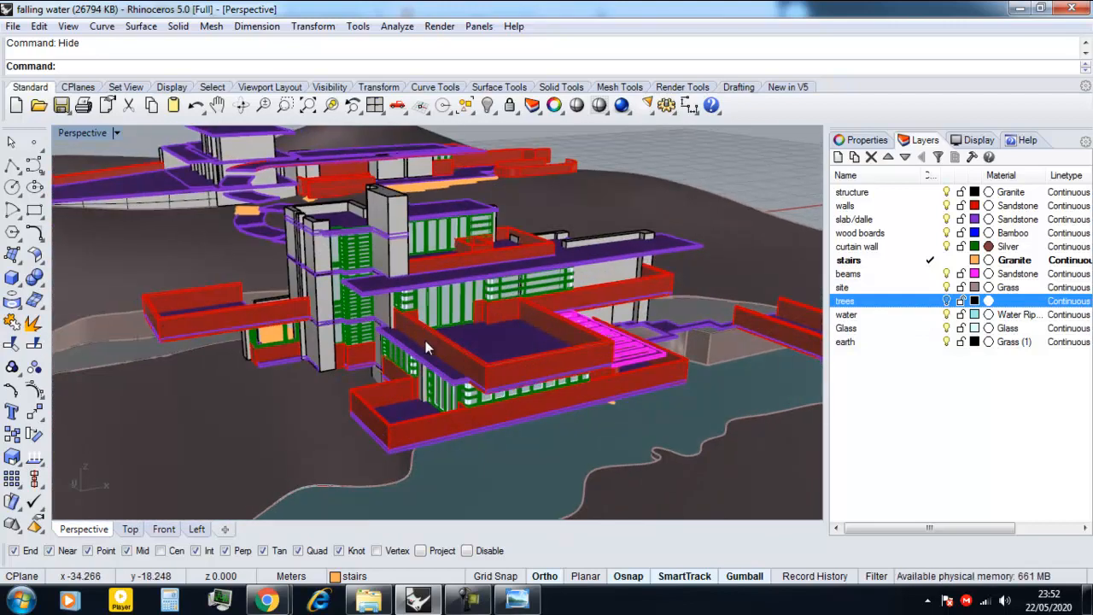
scroll(425, 341, "down", 5)
right_click_drag(425, 340, 449, 291)
scroll(450, 290, "up", 5)
left_click(117, 133)
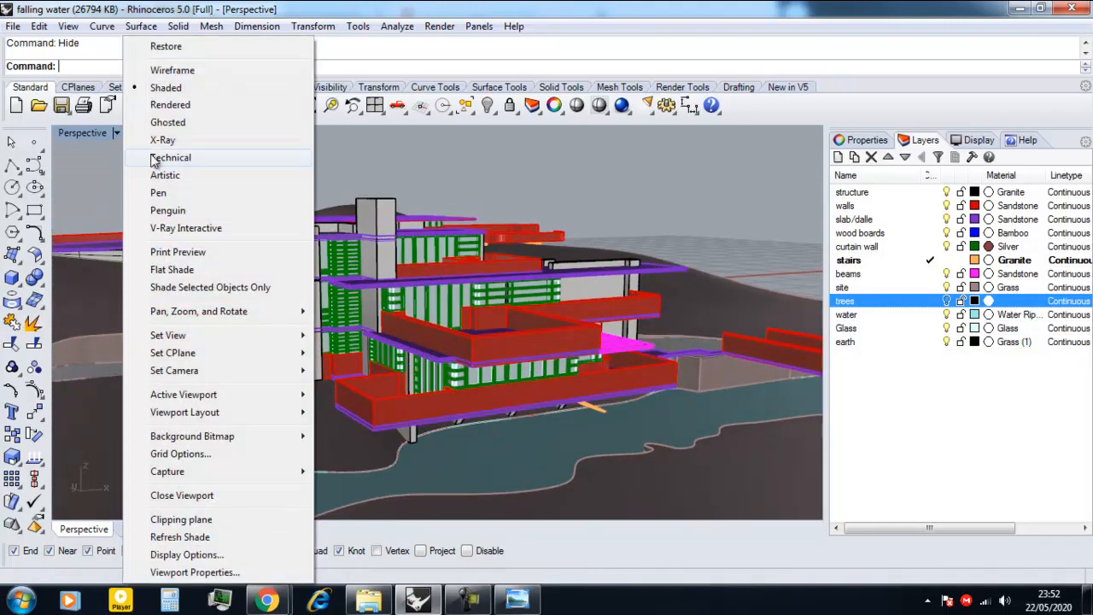
left_click(170, 105)
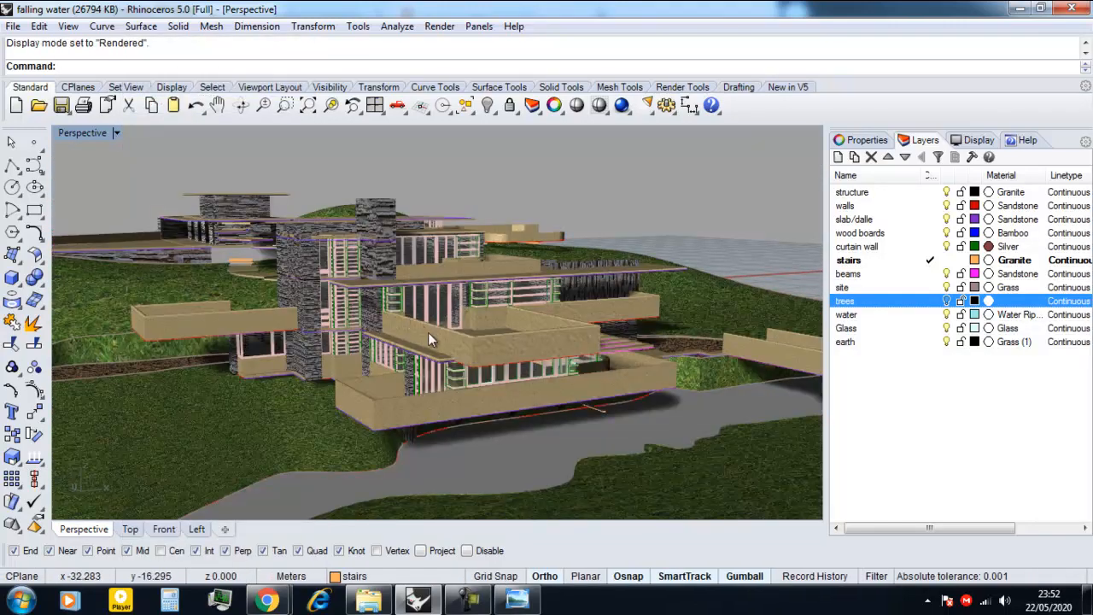
right_click_drag(382, 310, 351, 285, "shift")
scroll(357, 296, "up", 3)
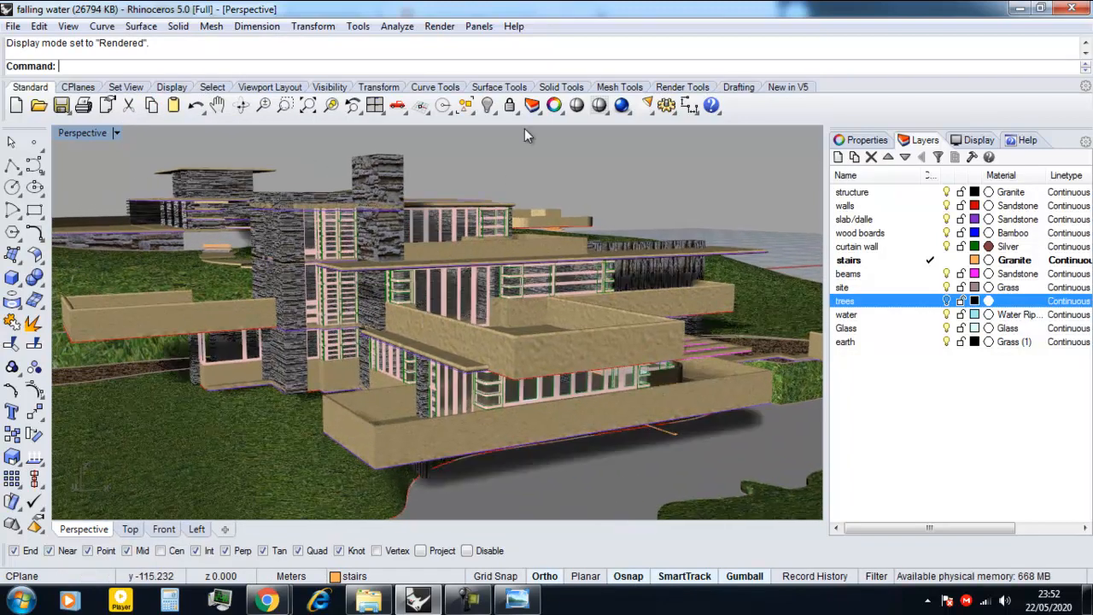
Step: Open the Rhino Render properties and set the render resolution to 1024 x 768
left_click(682, 87)
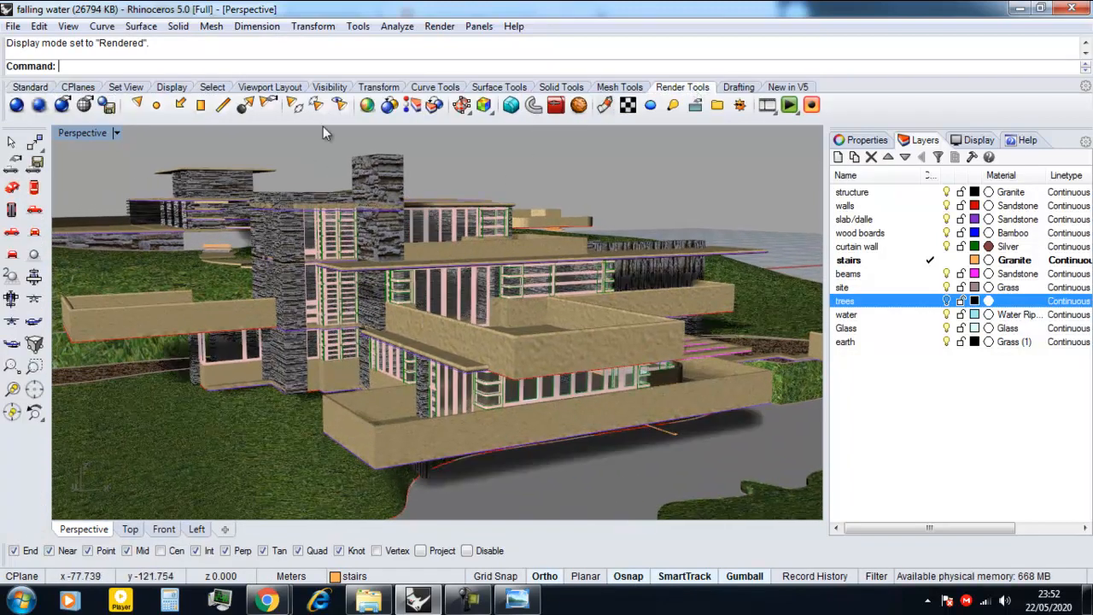
left_click(61, 104)
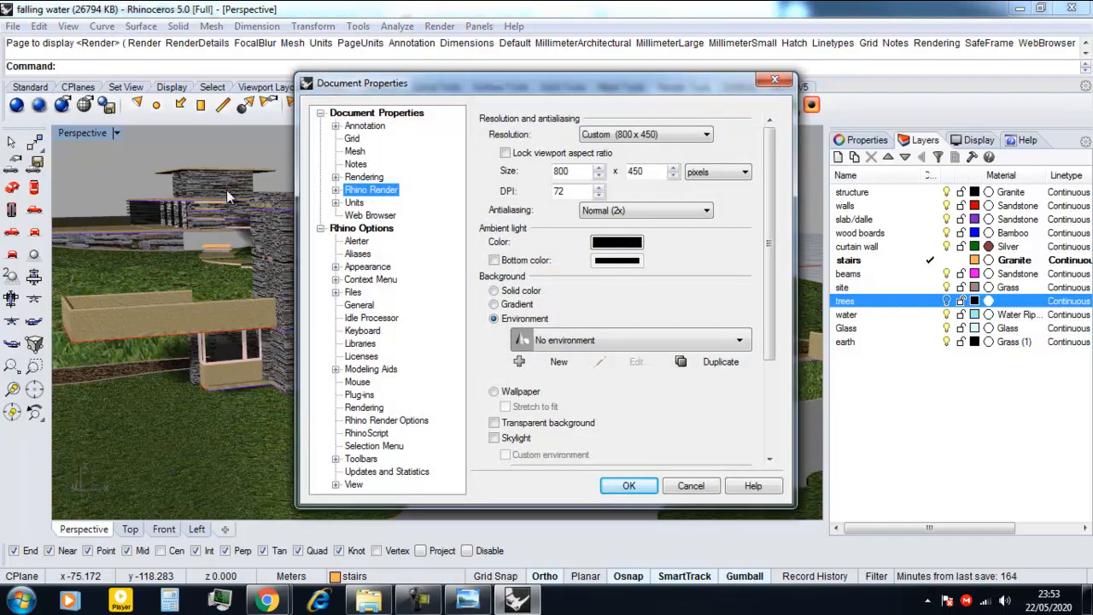
left_click(705, 175)
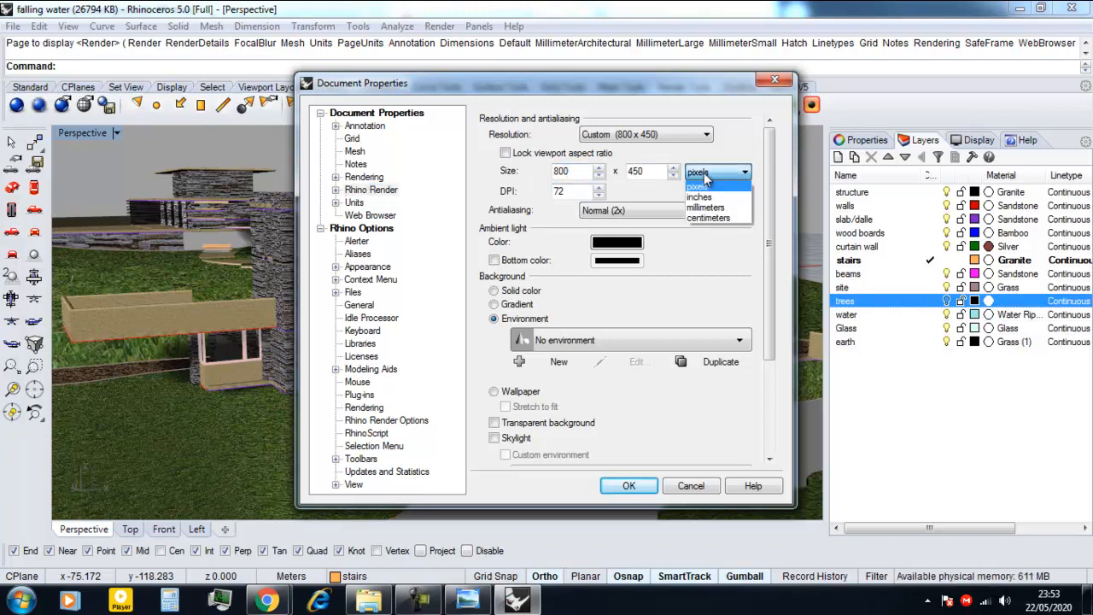
left_click(705, 174)
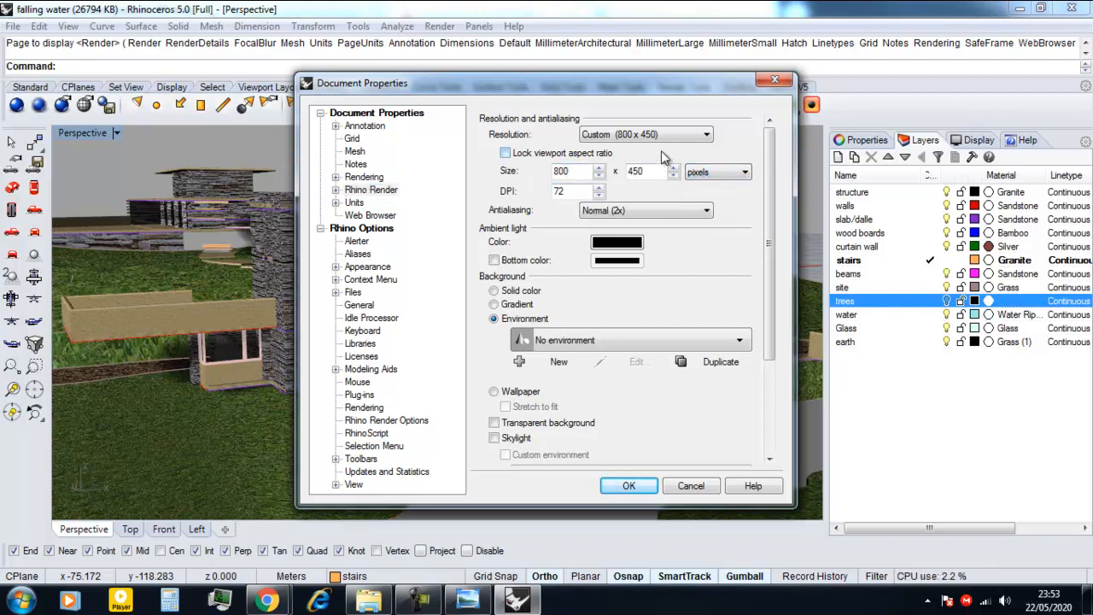
left_click(656, 138)
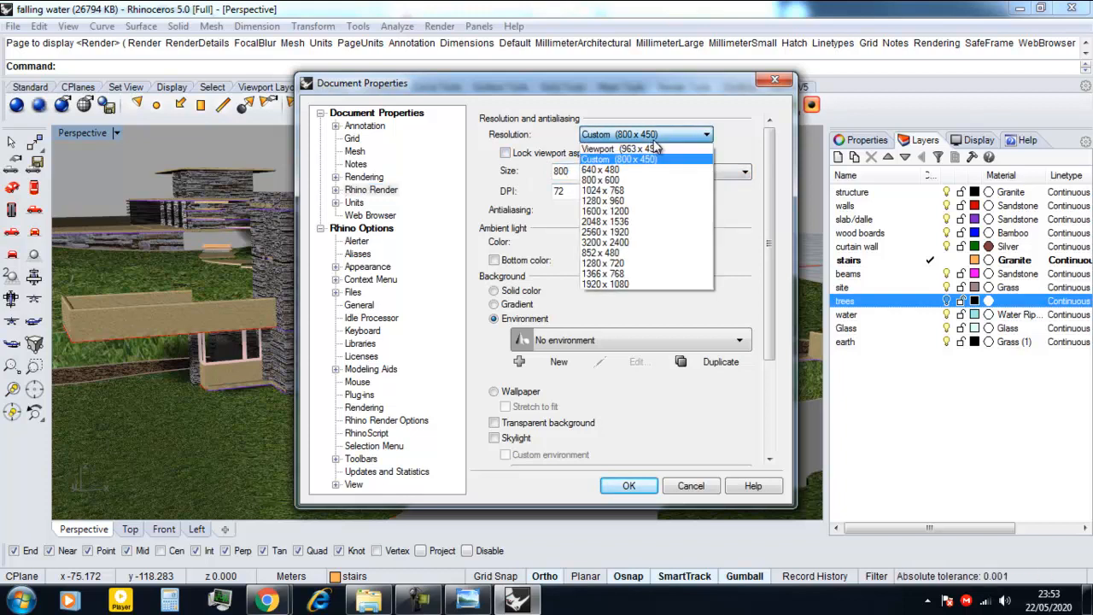
left_click(659, 191)
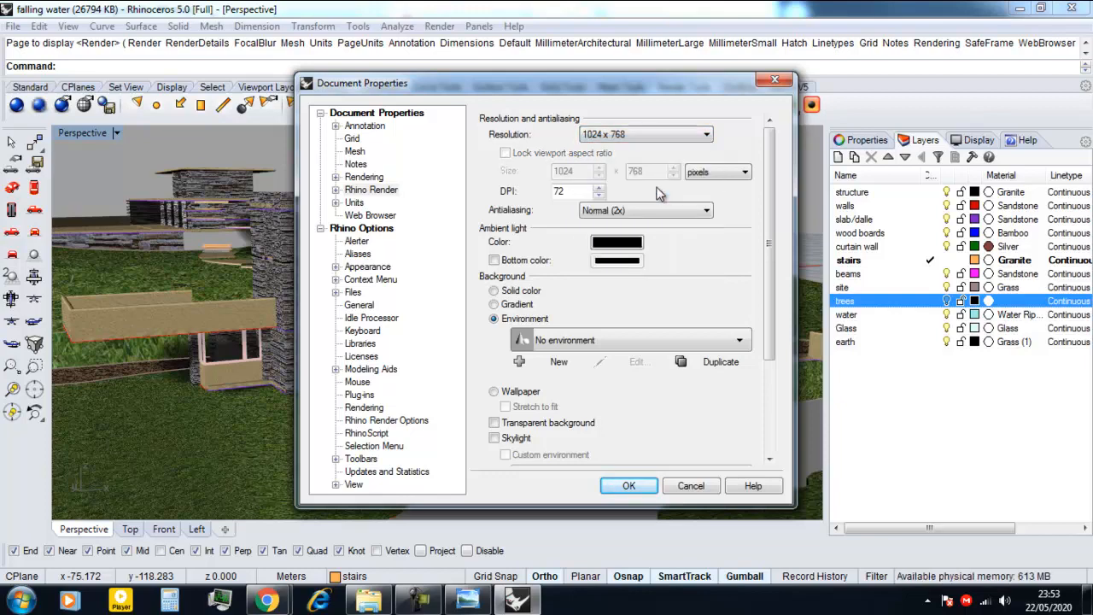
Step: Set the render antialiasing to Medium (5x), leaving the ambient bottom color off
left_click(527, 264)
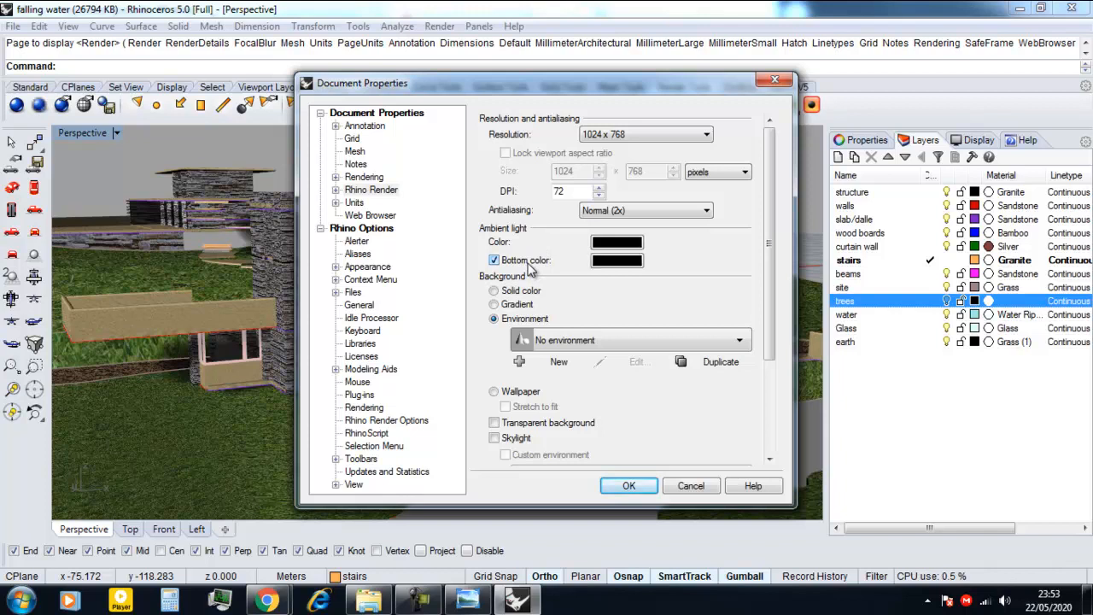
left_click(526, 263)
left_click(624, 215)
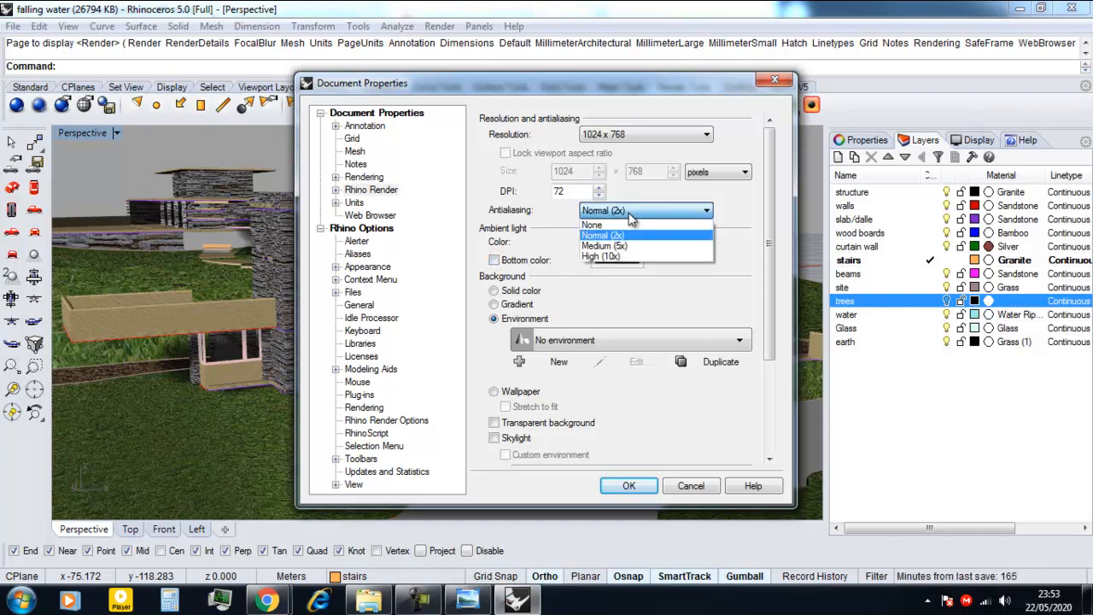
left_click(611, 245)
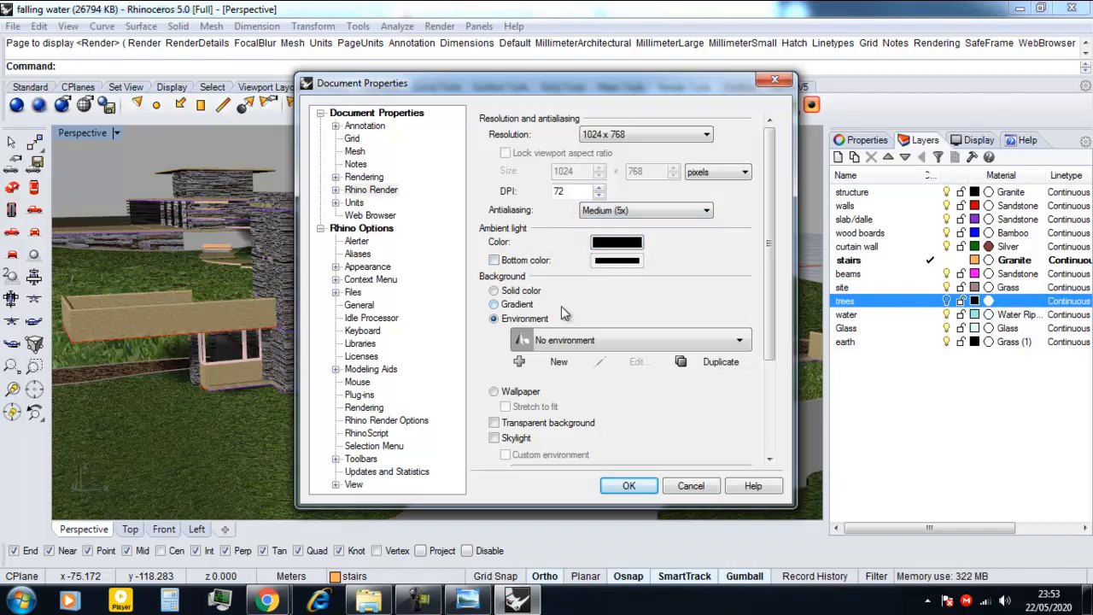
Step: Check the environment and gradient options and set the render background to Wallpaper
left_click(619, 341)
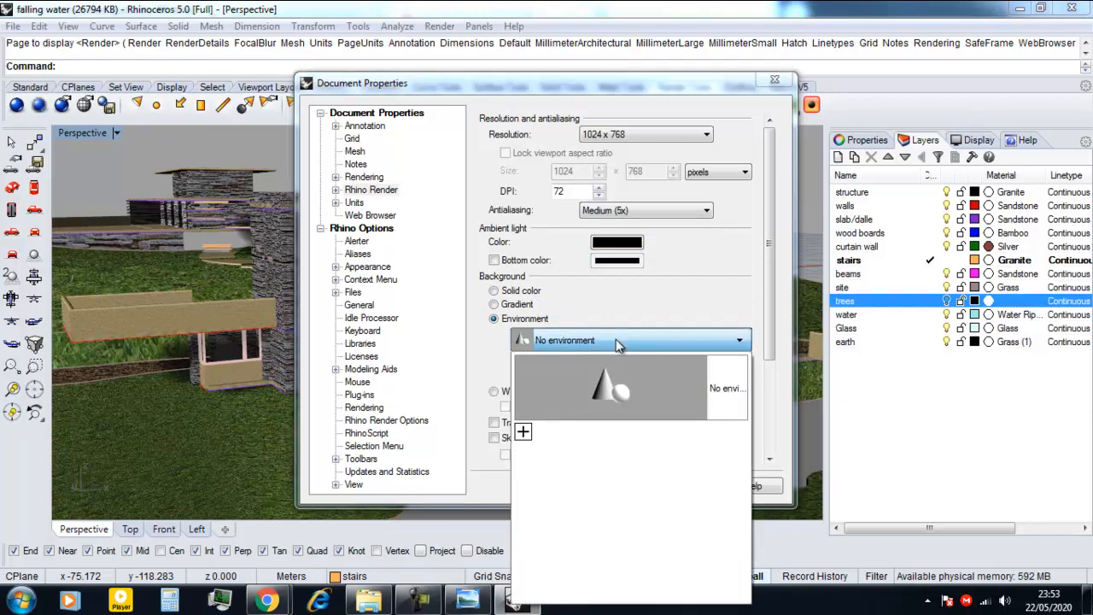
left_click(618, 342)
left_click(518, 305)
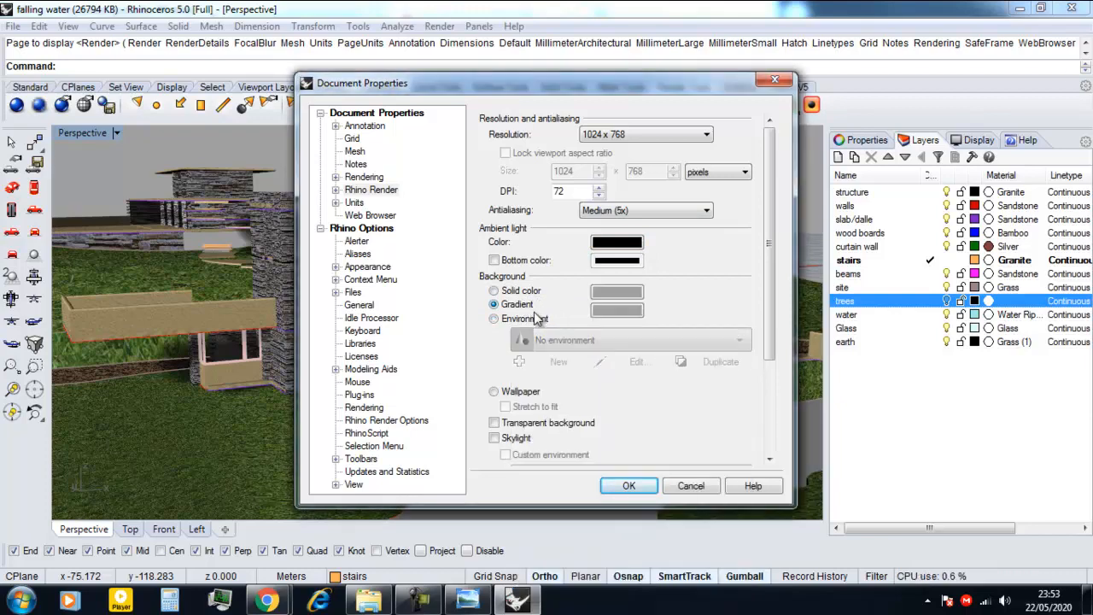
left_click(521, 394)
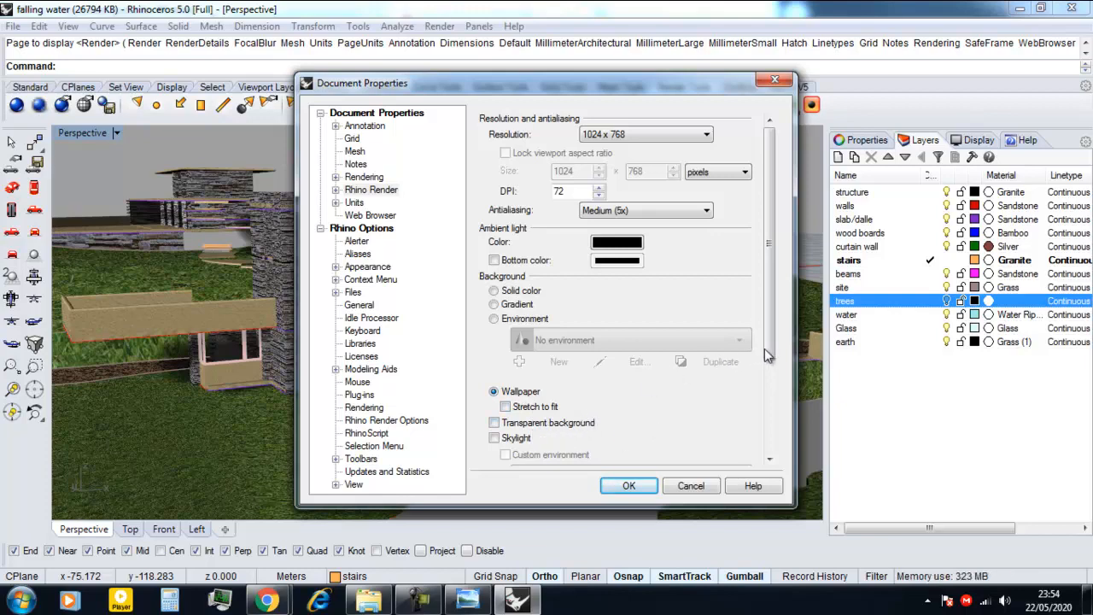
Step: Turn on Skylight and Transparent background in the Rhino Render properties and apply the settings
left_click_drag(764, 349, 765, 446)
left_click(519, 301)
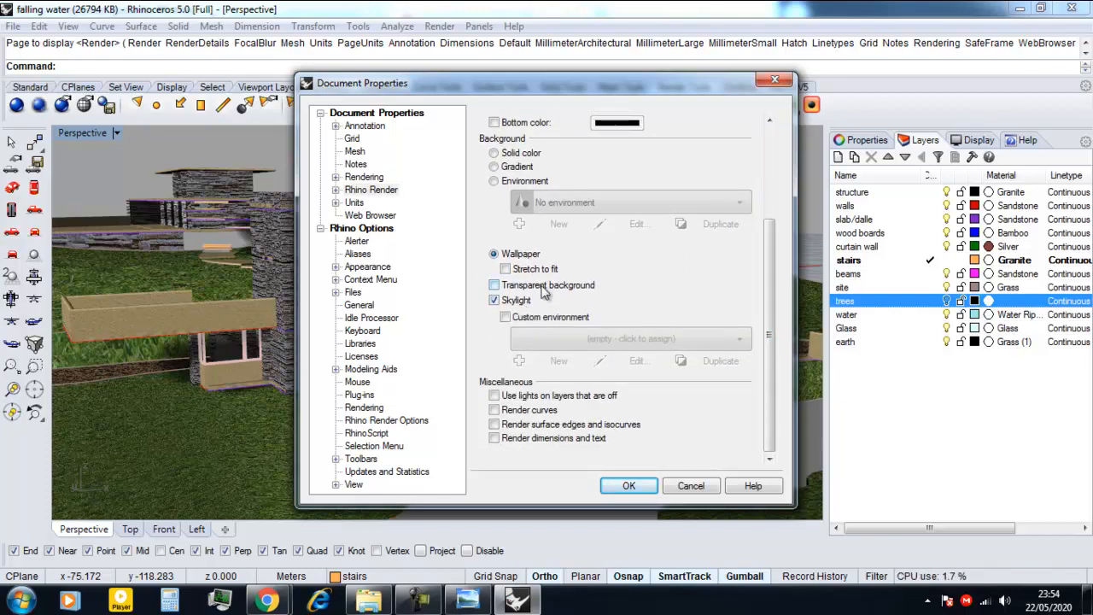
left_click(547, 287)
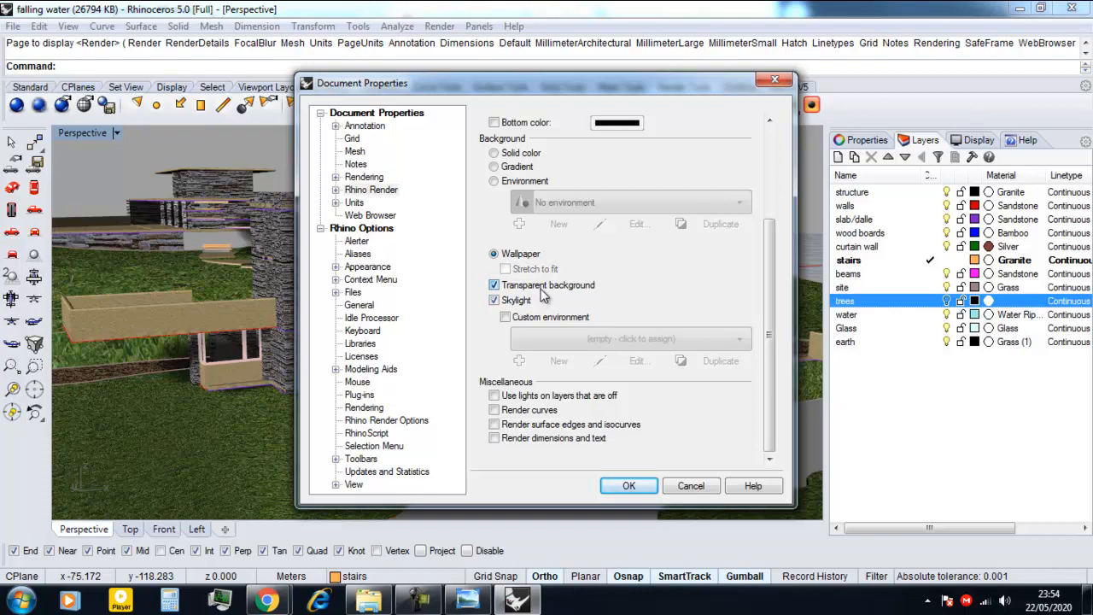
left_click(629, 484)
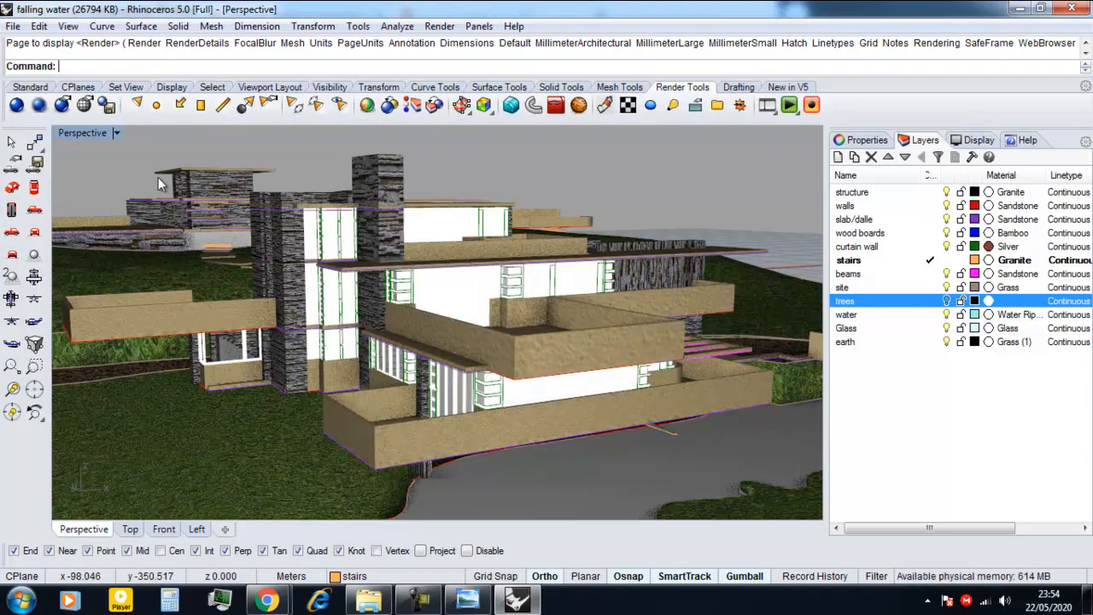
Step: Render the Perspective view of the house, inspect the image in an enlarged render window, and return to the model
key("ctrl+r")
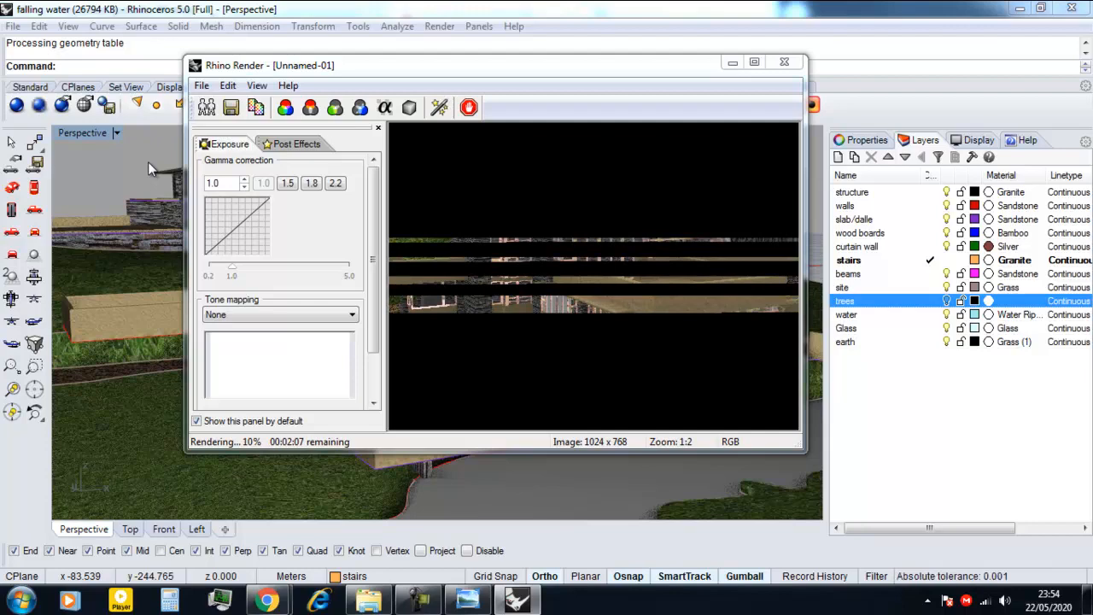
left_click(755, 61)
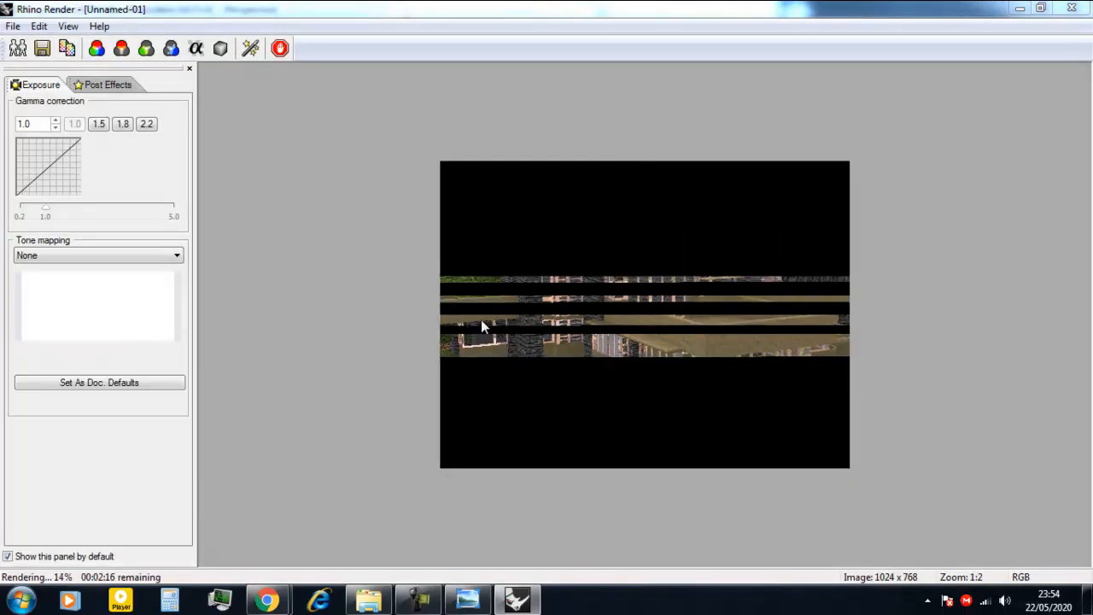
scroll(480, 321, "up", 3)
scroll(454, 317, "down", 3)
left_click(1020, 8)
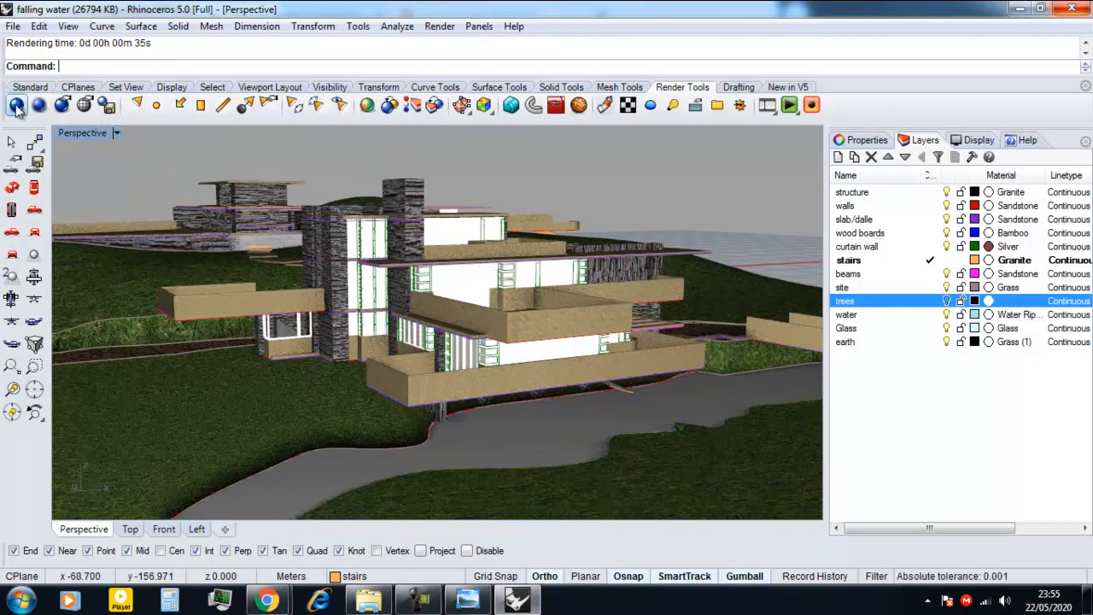
Step: Render the wider Perspective view that includes the stream and enlarge its render window to full screen
left_click(16, 106)
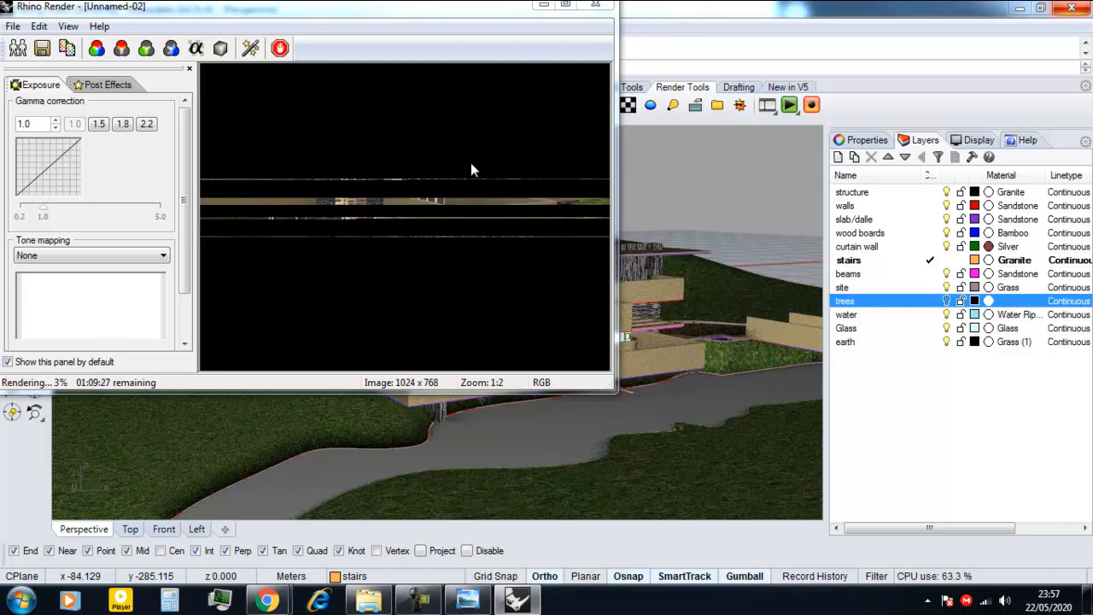
left_click(566, 4)
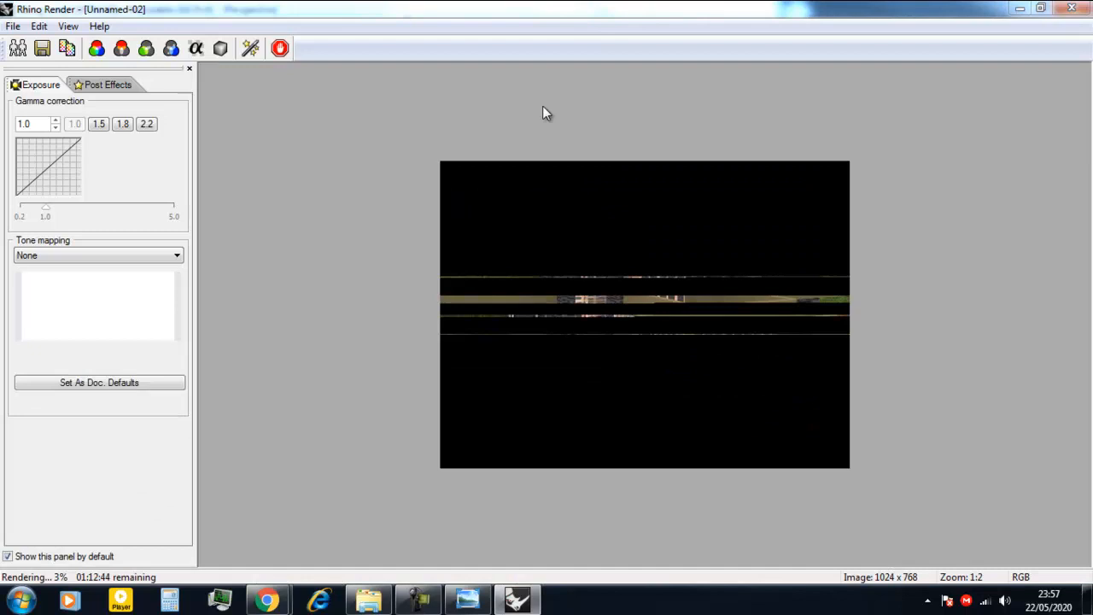